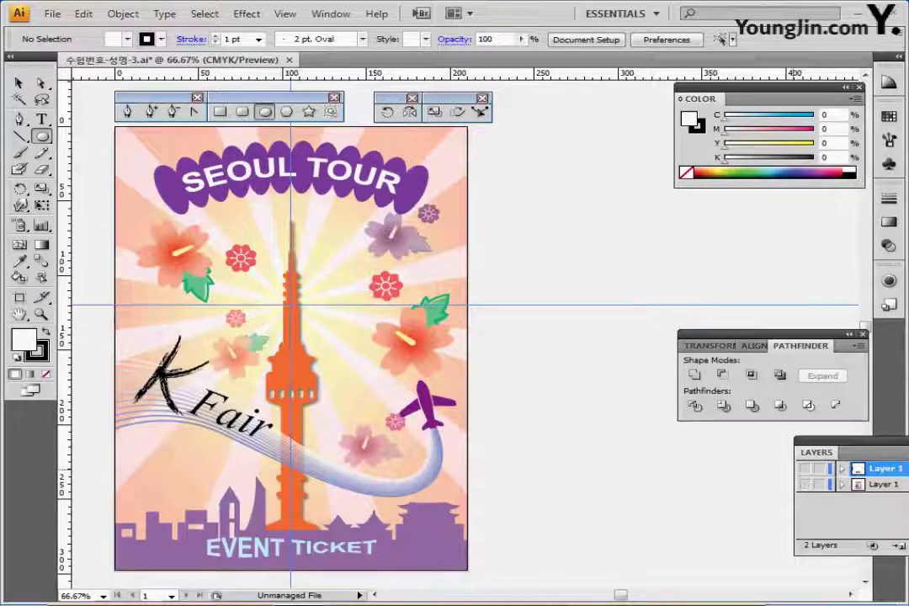
- Hide the lower layer with the finished poster and create a 15 mm by 25 mm ellipse beside the sample flowers
{"action": "left_click", "coordinate": [806, 484]}
{"action": "left_click_drag", "start_coordinate": [172, 255], "coordinate": [393, 322]}
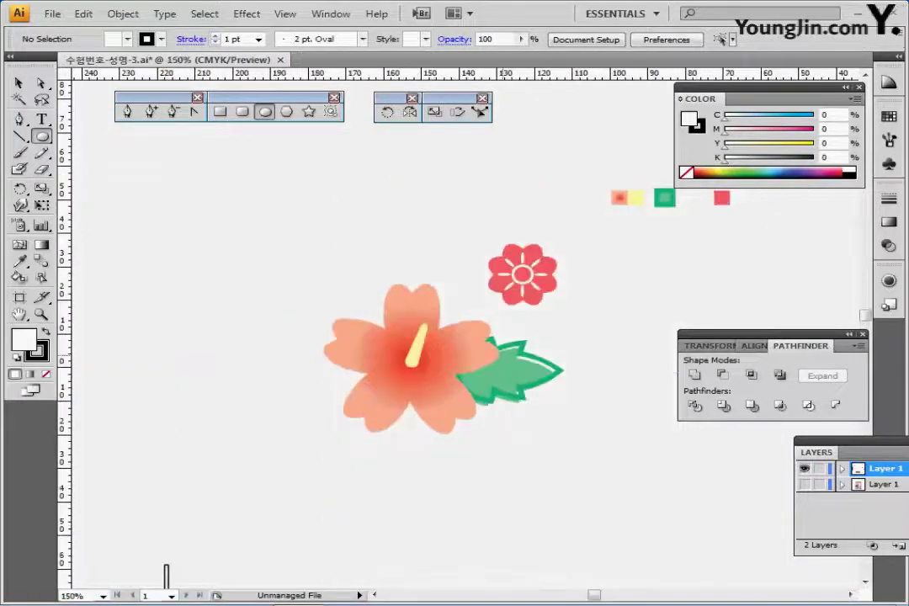
{"action": "left_click_drag", "start_coordinate": [503, 355], "coordinate": [307, 309]}
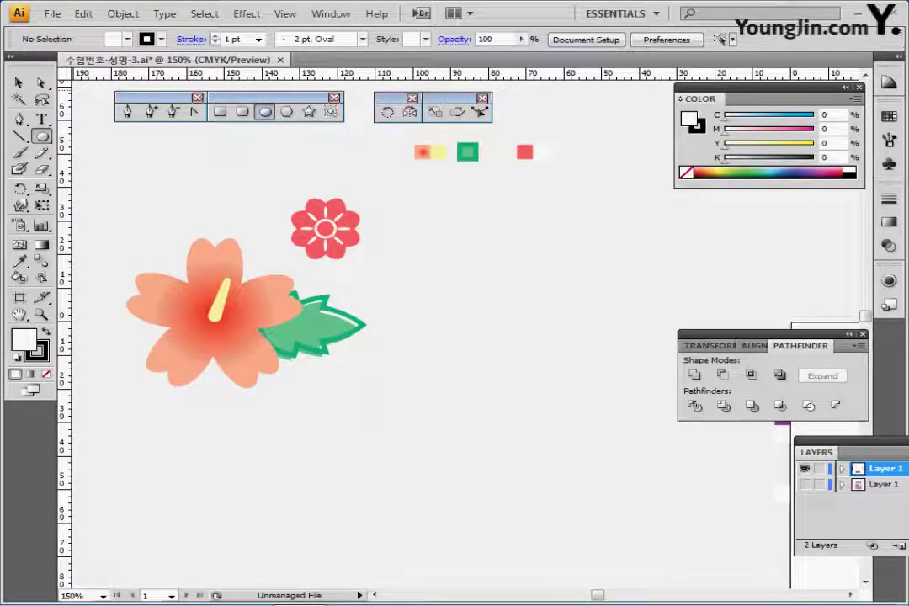
{"action": "left_click", "coordinate": [446, 255]}
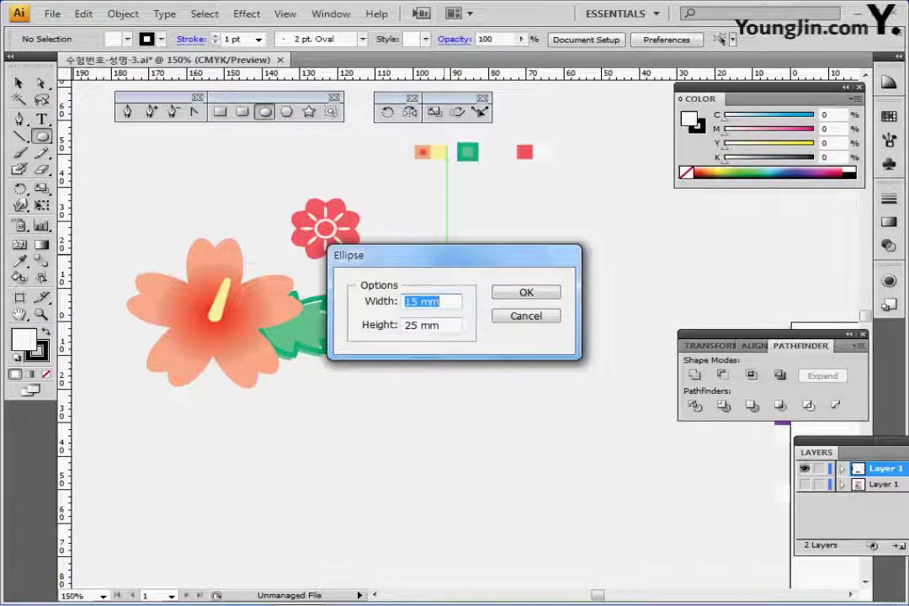
{"action": "left_click", "coordinate": [526, 292]}
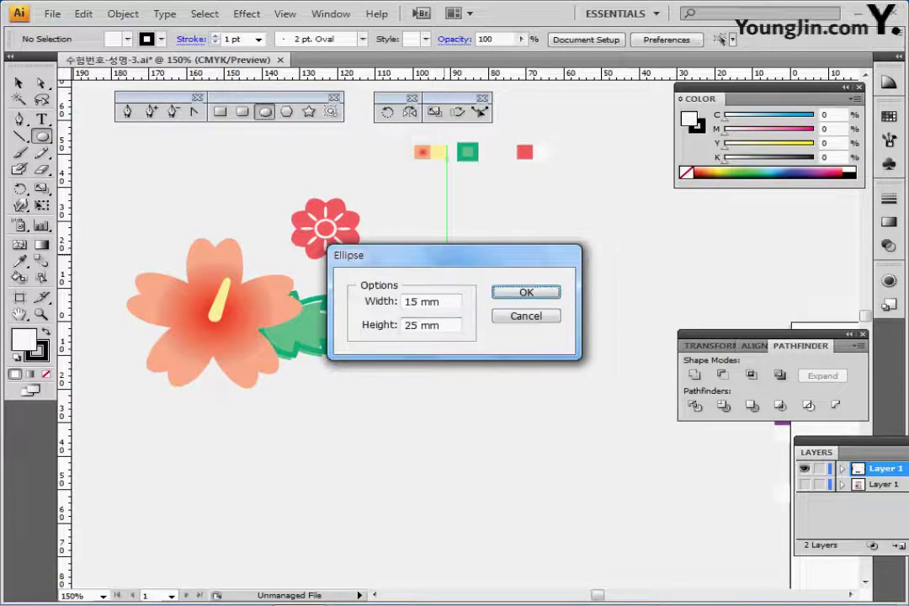
{"action": "key", "text": "Return"}
{"action": "key", "text": "ctrl+equal"}
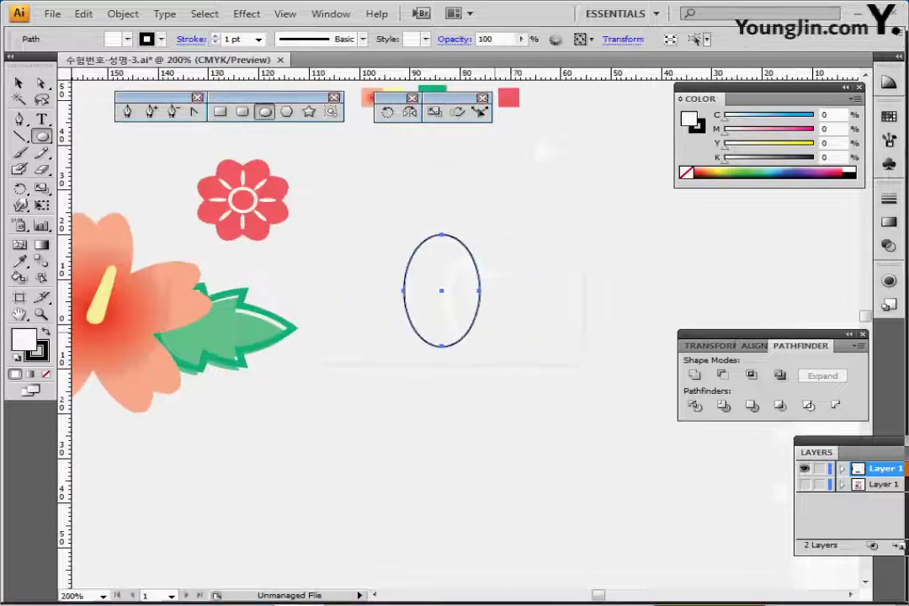
{"action": "left_click_drag", "start_coordinate": [455, 311], "coordinate": [471, 306]}
- Move the ellipse's bottom anchor point slightly down and its top anchor point well down to flatten the upper edge
{"action": "left_click", "coordinate": [41, 83]}
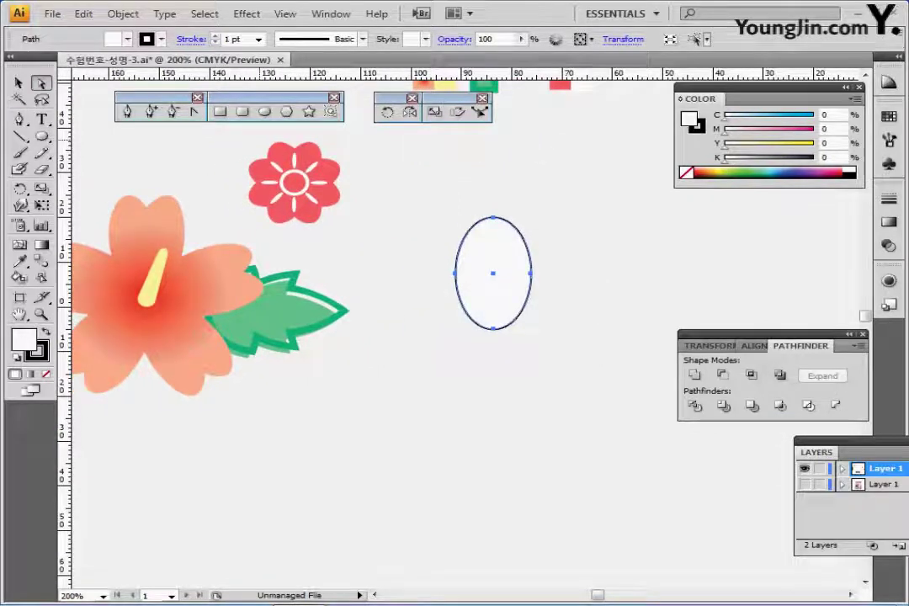
{"action": "left_click_drag", "start_coordinate": [479, 363], "coordinate": [495, 338]}
{"action": "key", "text": "Caps_Lock"}
{"action": "key", "text": "Caps_Lock"}
{"action": "left_click_drag", "start_coordinate": [483, 192], "coordinate": [493, 253]}
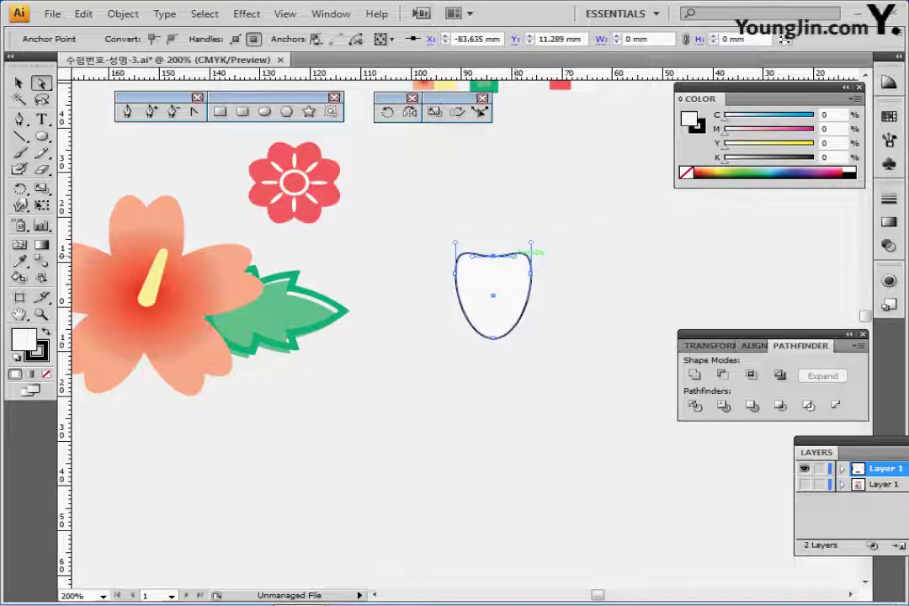
- Bend both direction handles of the top anchor point upward independently to form a symmetrical, notched heart-shaped petal
{"action": "left_click_drag", "start_coordinate": [514, 256], "coordinate": [517, 230]}
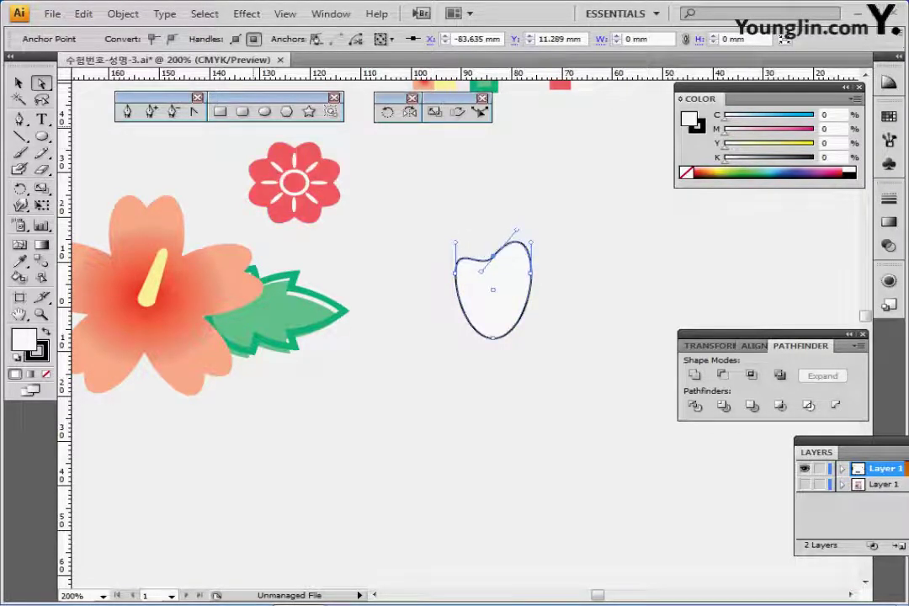
{"action": "left_click", "coordinate": [194, 111]}
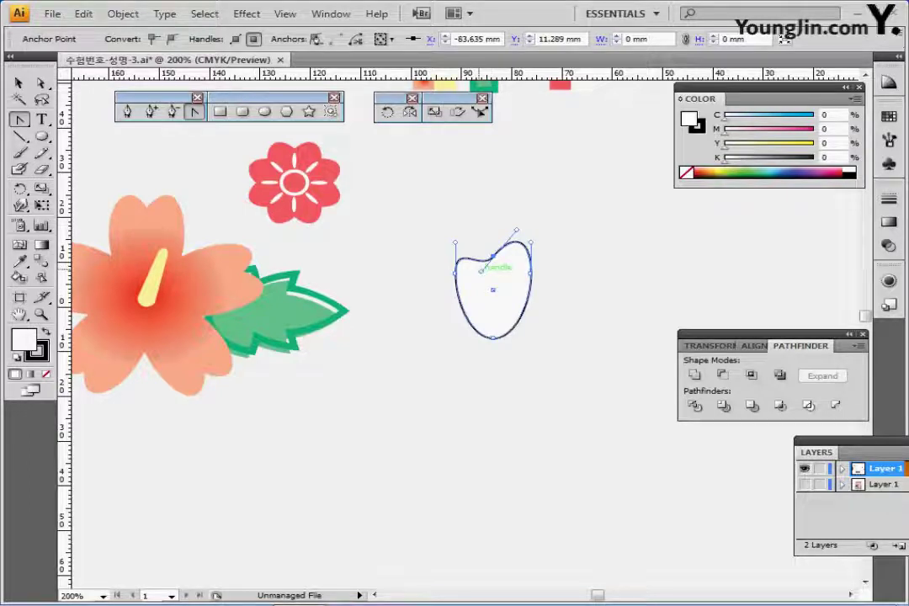
{"action": "left_click_drag", "start_coordinate": [481, 271], "coordinate": [472, 231]}
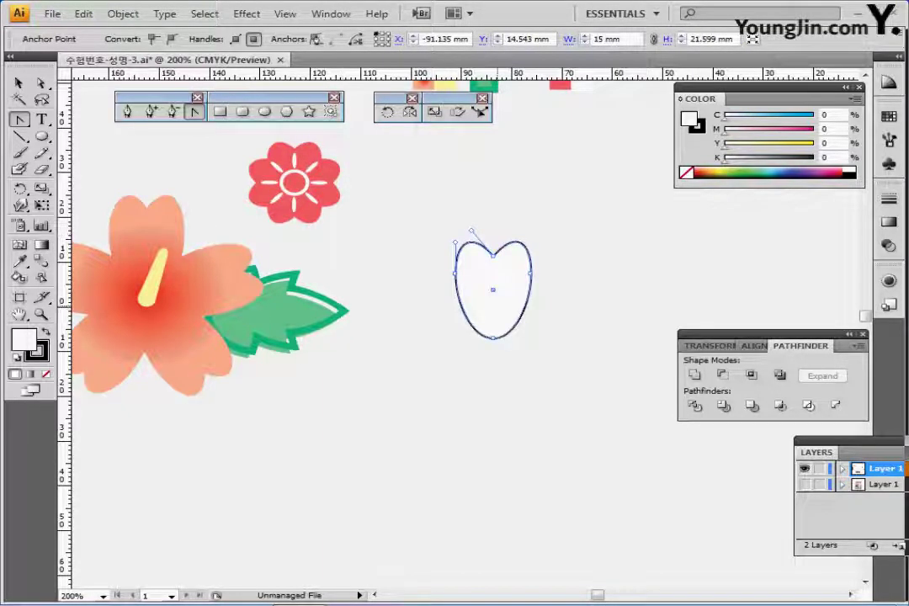
- Rotate copies of the petal by 72° around its bottom anchor point to complete a five-petal flower
{"action": "left_click", "coordinate": [494, 290], "text": "ctrl"}
{"action": "left_click_drag", "start_coordinate": [494, 290], "coordinate": [515, 262]}
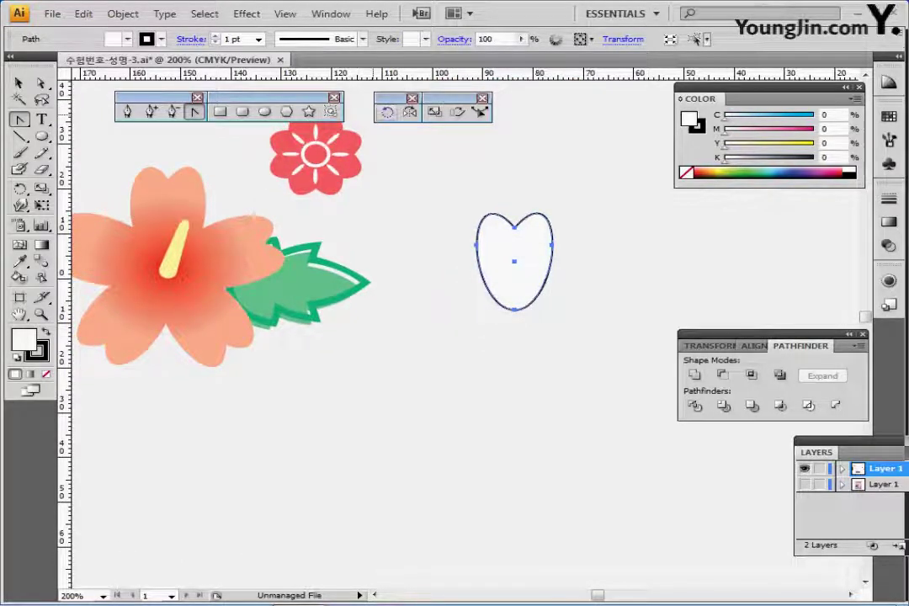
{"action": "key", "text": "r"}
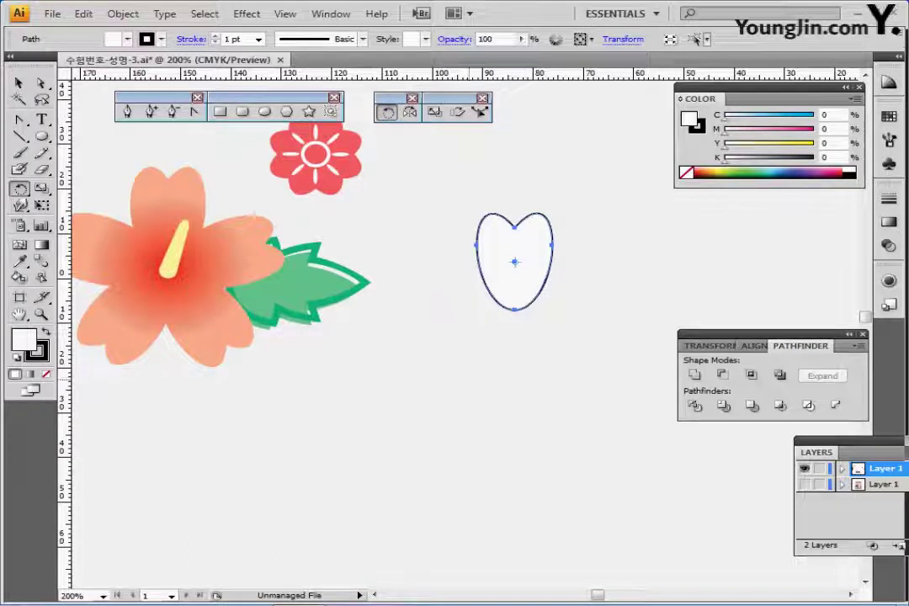
{"action": "left_click", "coordinate": [515, 310], "text": "alt"}
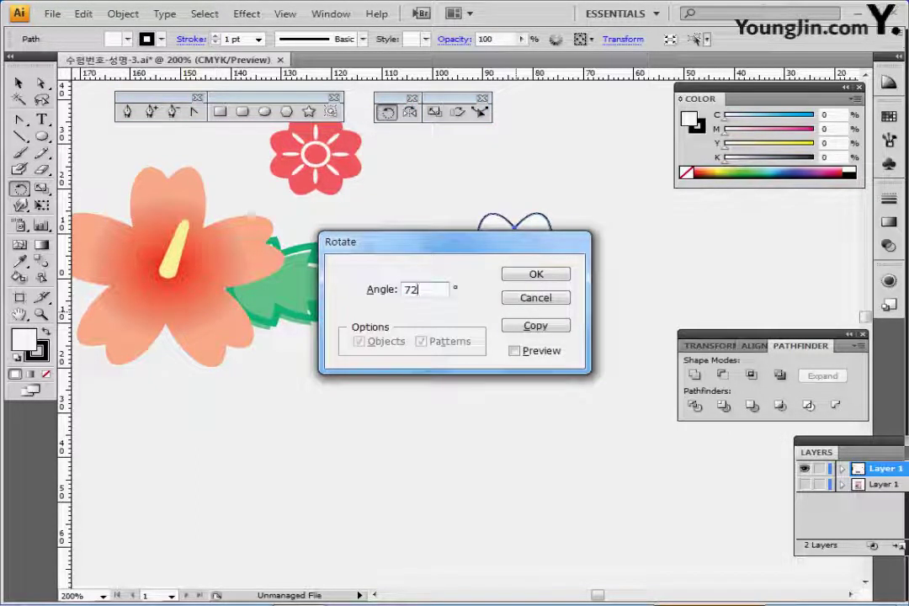
{"action": "left_click_drag", "start_coordinate": [379, 242], "coordinate": [244, 286]}
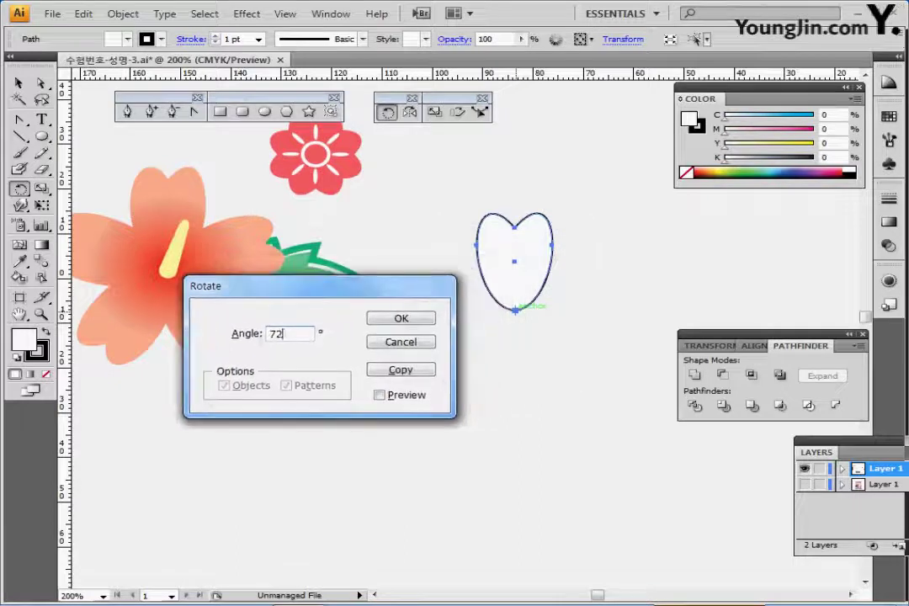
{"action": "left_click", "coordinate": [400, 370]}
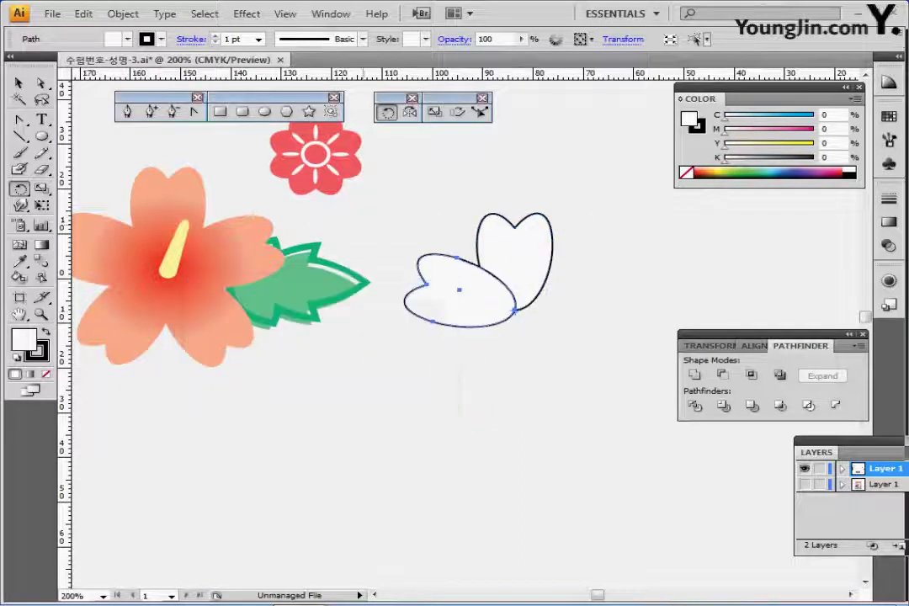
{"action": "key", "text": "ctrl+d"}
{"action": "key", "text": "ctrl+d"}
{"action": "key", "text": "ctrl+d"}
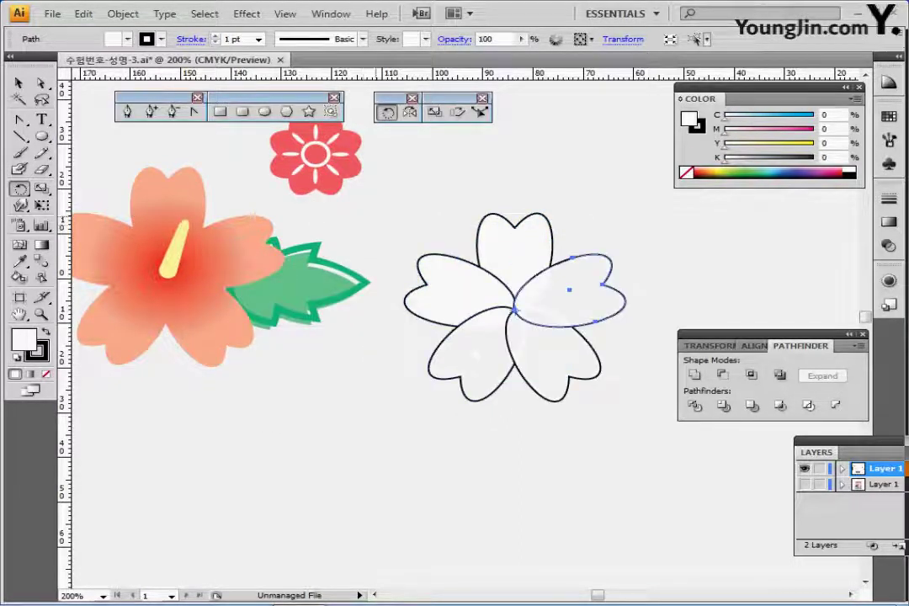
- Select all five petals and unite them into a single flower shape with Pathfinder
{"action": "scroll", "coordinate": [471, 329], "scroll_direction": "down", "scroll_amount": 2}
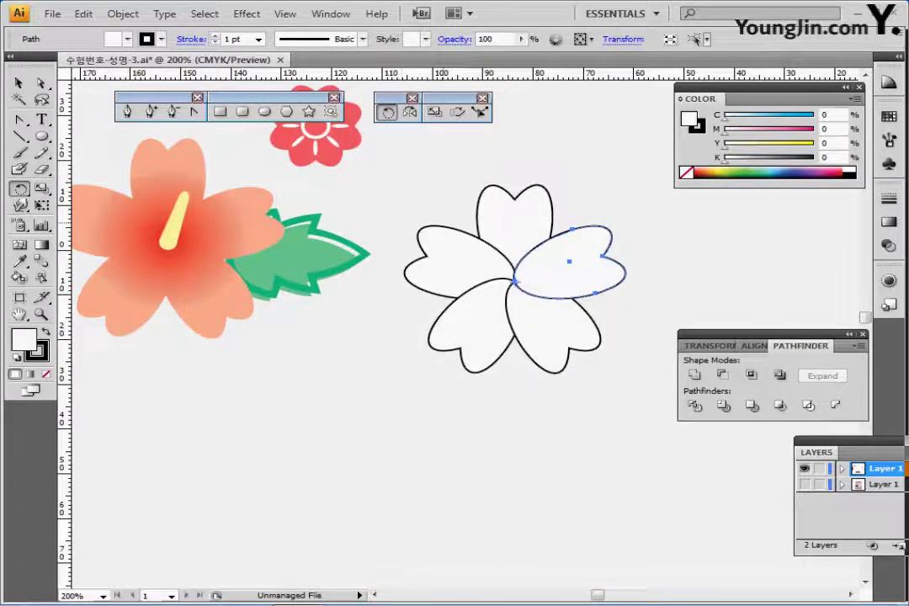
{"action": "left_click", "coordinate": [19, 83]}
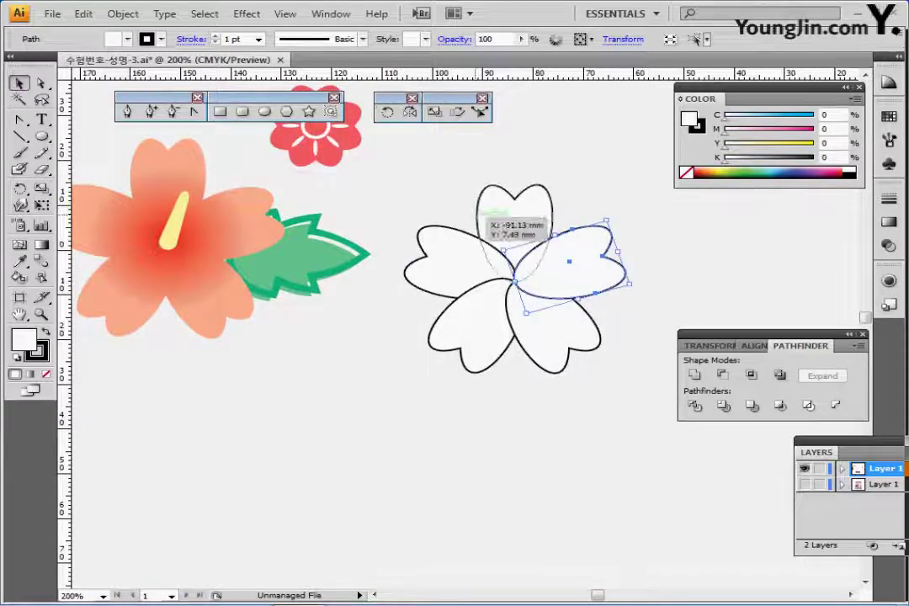
{"action": "left_click_drag", "start_coordinate": [465, 207], "coordinate": [576, 349]}
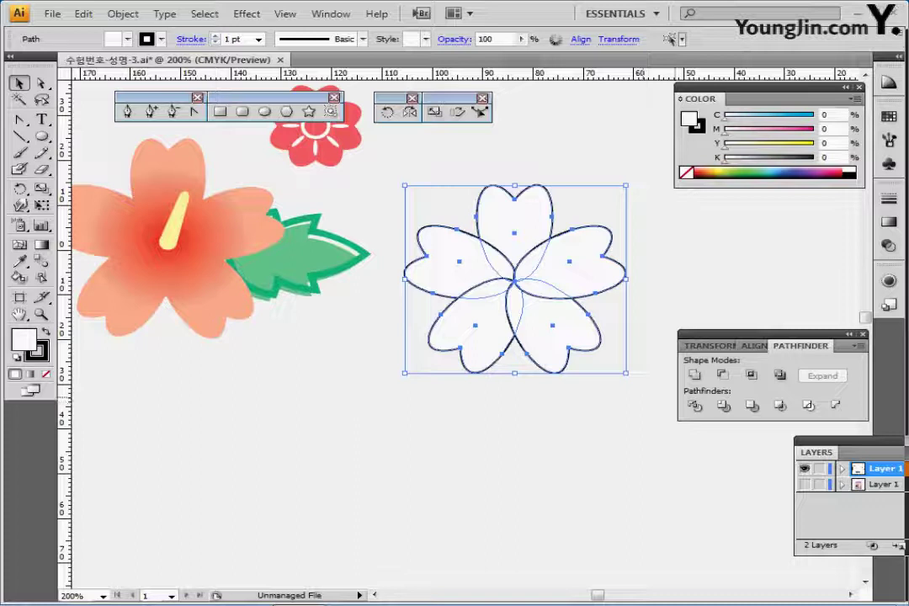
{"action": "left_click", "coordinate": [694, 375]}
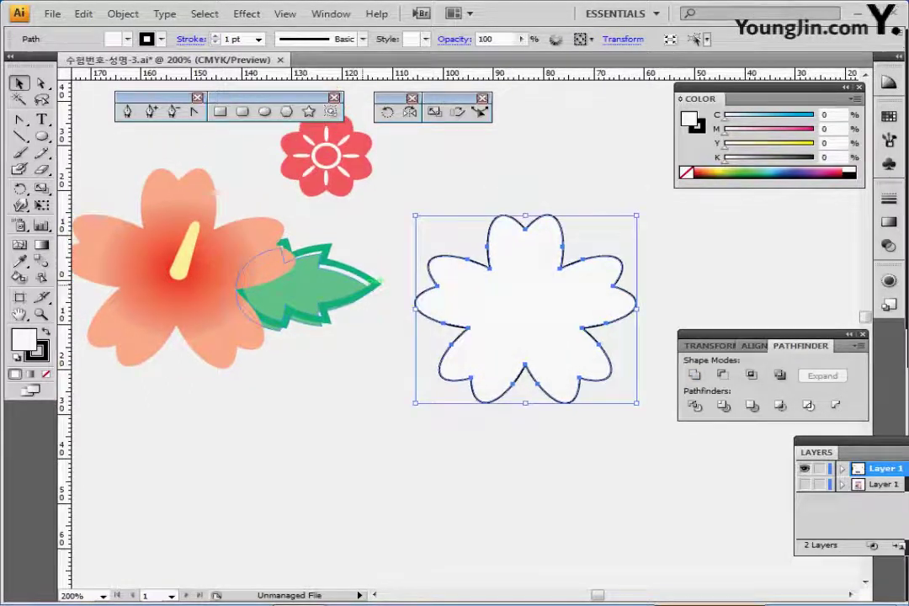
- Copy the sample flower's radial gradient fill and absent stroke onto the united flower, check both gradient stops' colours, and deselect
{"action": "key", "text": "i"}
{"action": "left_click", "coordinate": [217, 196]}
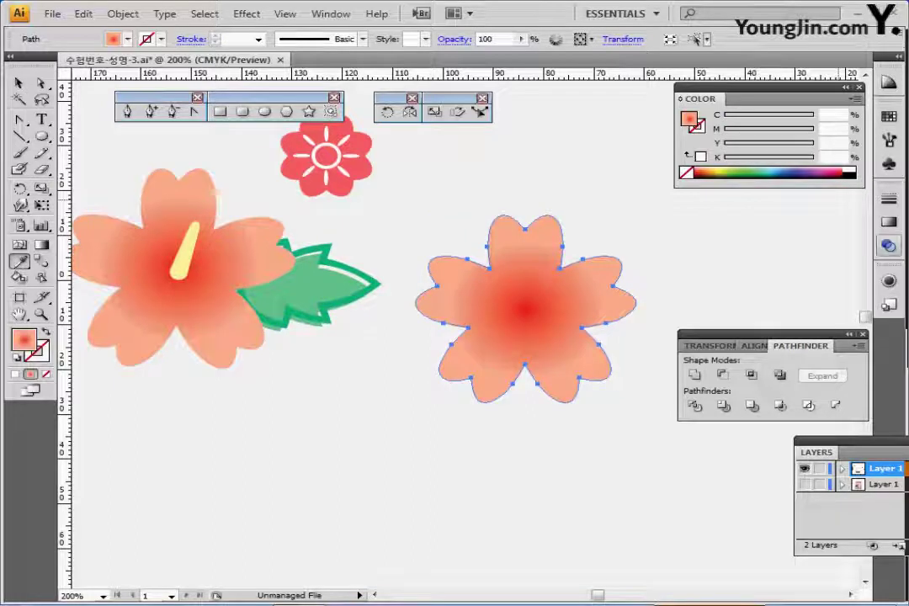
{"action": "left_click", "coordinate": [889, 222]}
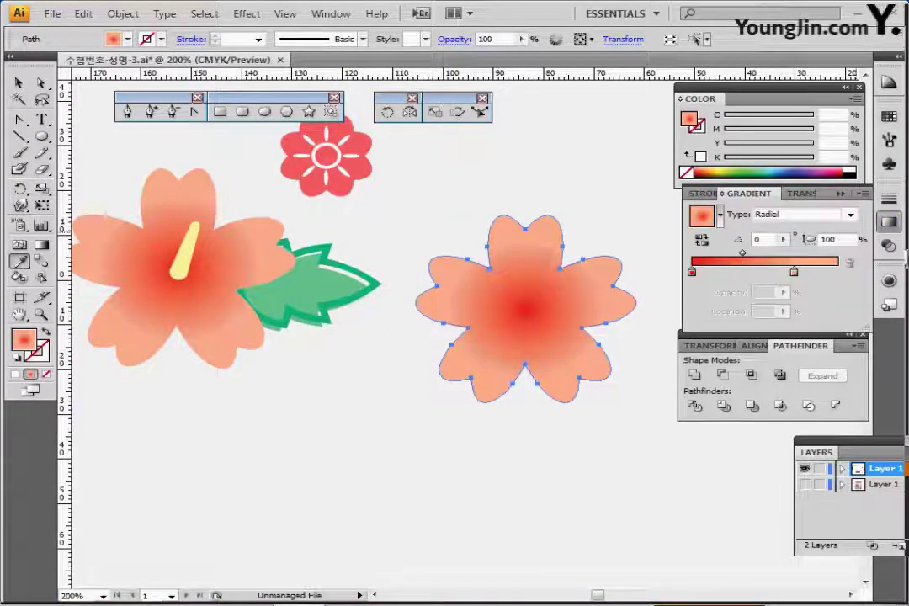
{"action": "double_click", "coordinate": [692, 271]}
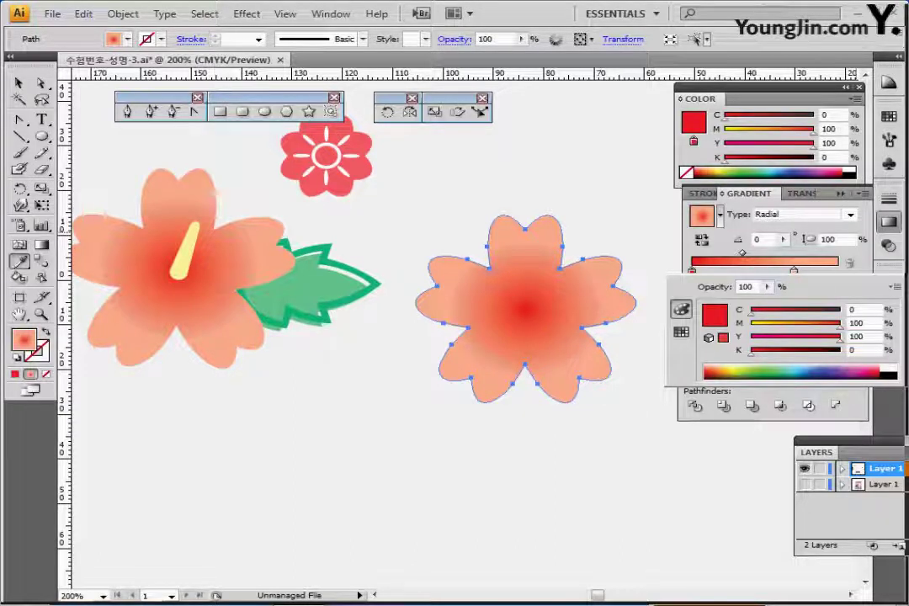
{"action": "left_click", "coordinate": [794, 271]}
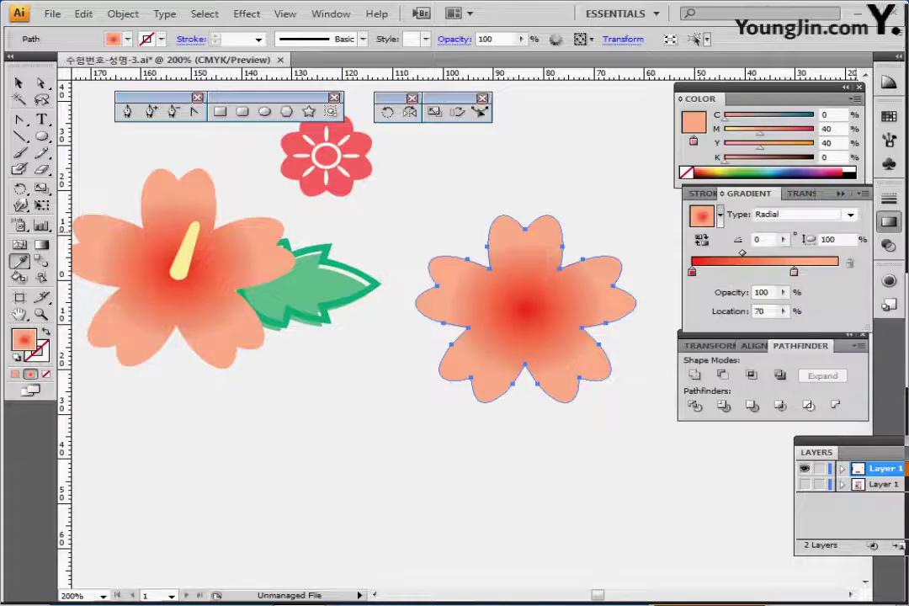
{"action": "double_click", "coordinate": [794, 272]}
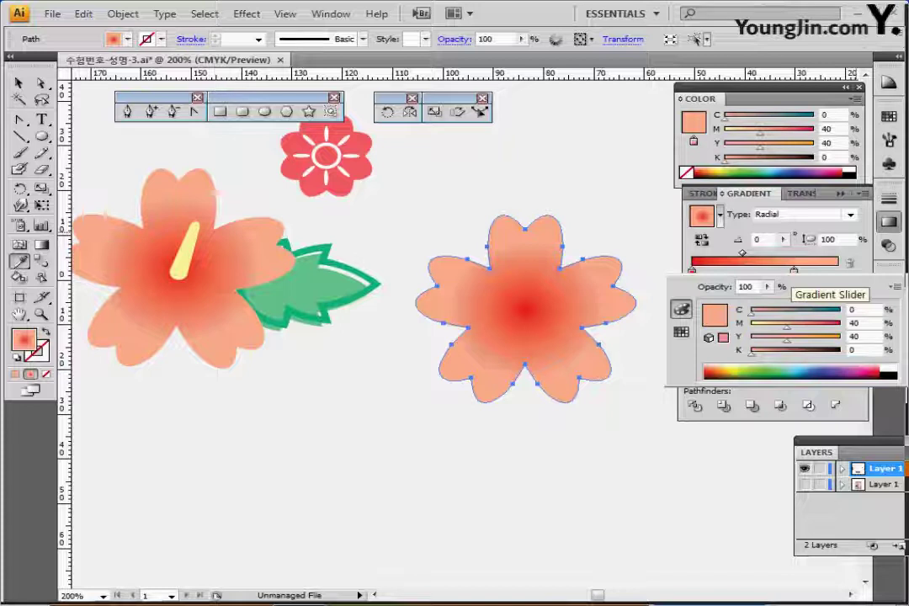
{"action": "left_click", "coordinate": [889, 221]}
{"action": "left_click", "coordinate": [889, 222]}
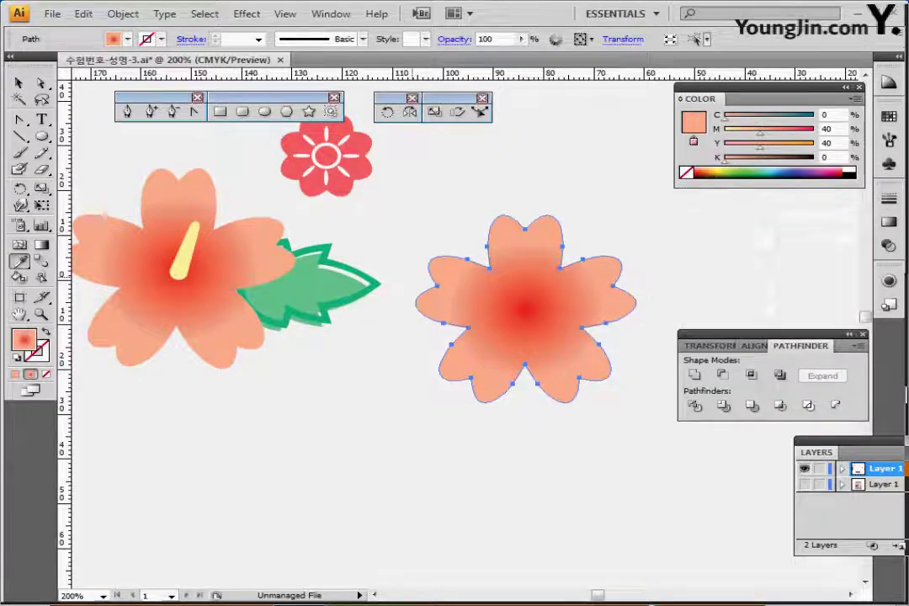
{"action": "key", "text": "ctrl+shift+a"}
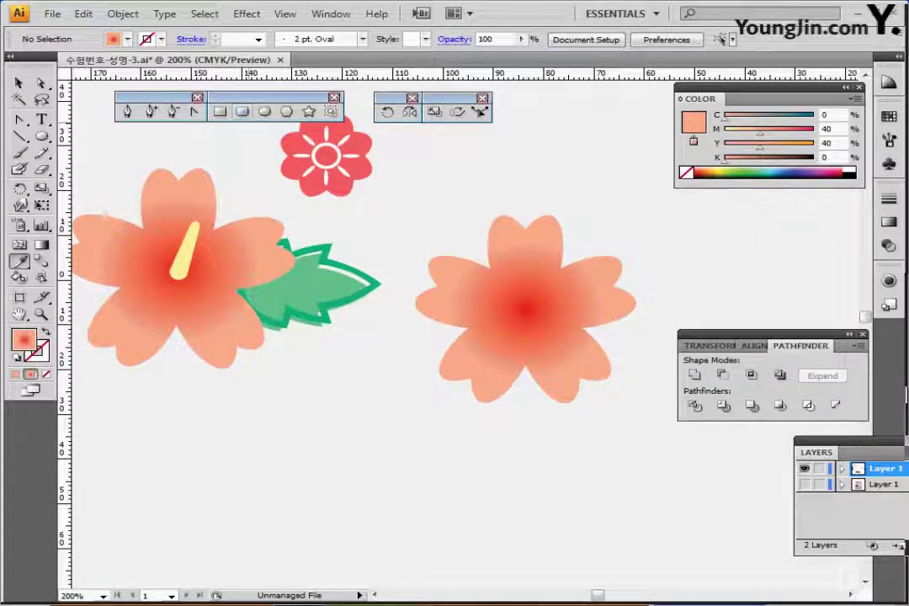
- Draw a narrow vertical rounded rectangle at the new flower's centre and fill it with the sample stamen's pale yellow
{"action": "left_click", "coordinate": [242, 111]}
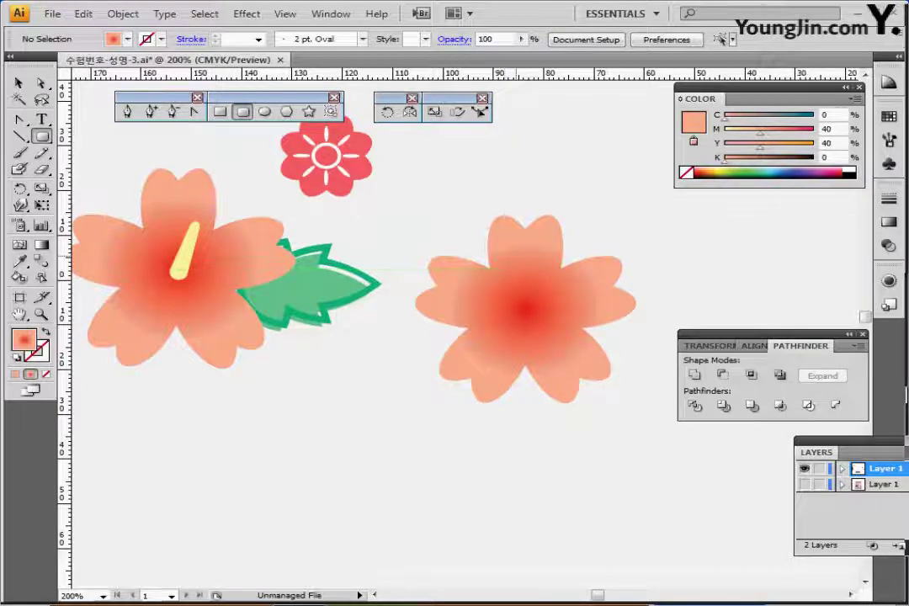
{"action": "left_click_drag", "start_coordinate": [516, 258], "coordinate": [538, 329]}
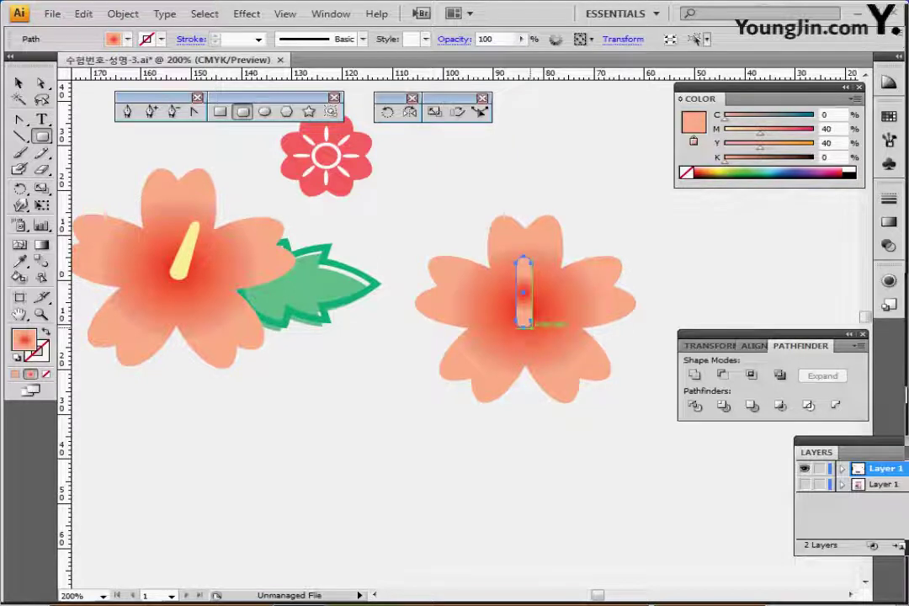
{"action": "key", "text": "i"}
{"action": "left_click", "coordinate": [183, 249]}
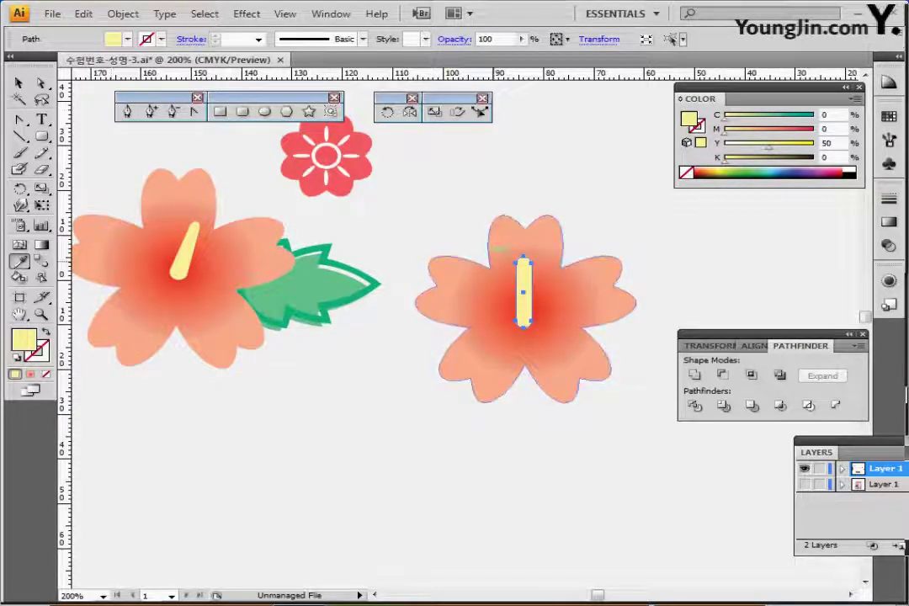
- Select the stamen's upper anchor points in Outline view and scale them narrower to taper its tip
{"action": "left_click", "coordinate": [40, 83]}
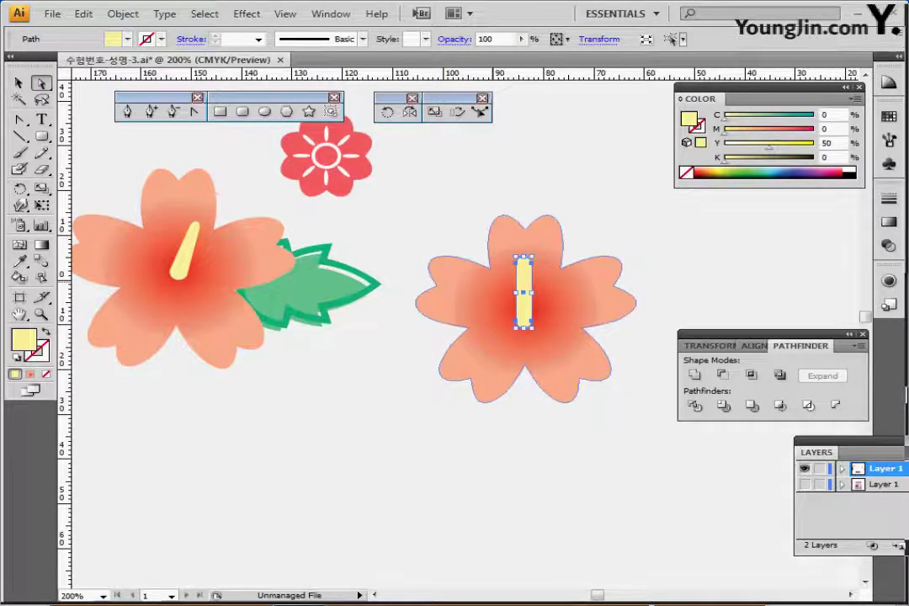
{"action": "key", "text": "ctrl+y"}
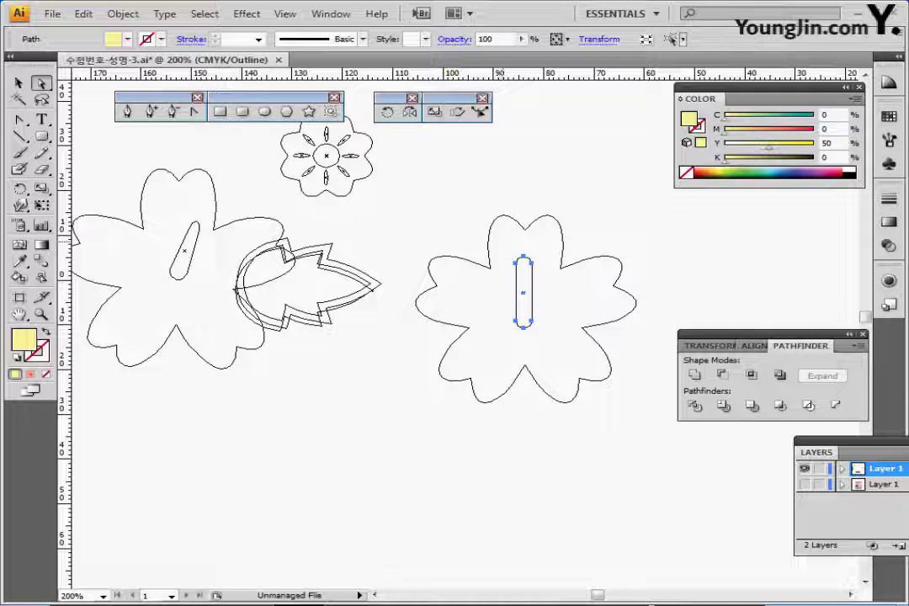
{"action": "left_click_drag", "start_coordinate": [502, 243], "coordinate": [542, 278]}
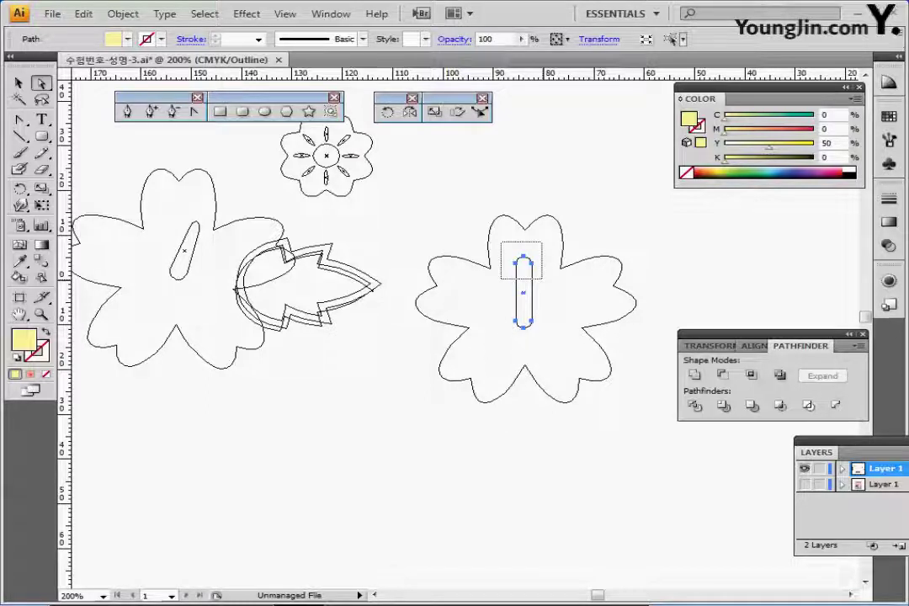
{"action": "left_click_drag", "start_coordinate": [501, 242], "coordinate": [542, 278]}
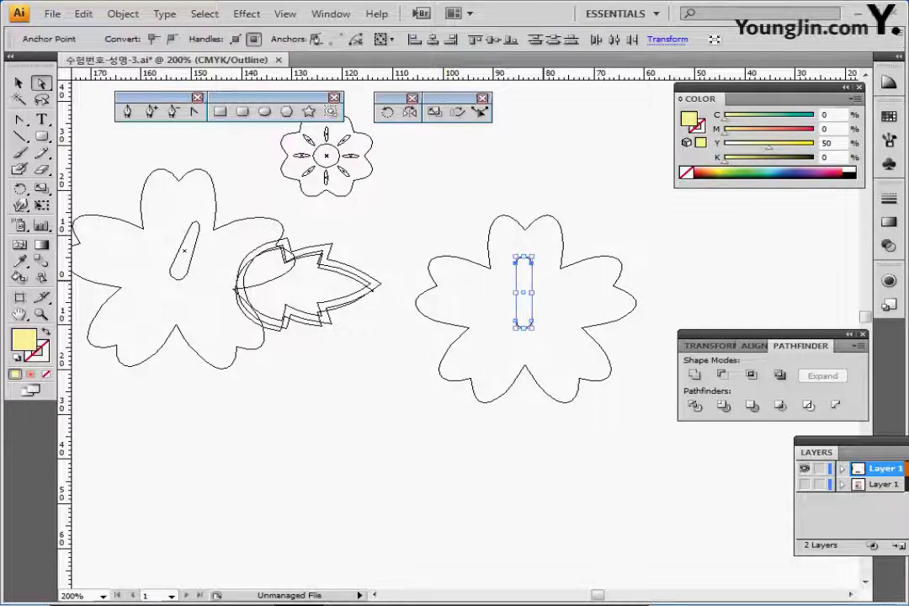
{"action": "key", "text": "ctrl+y"}
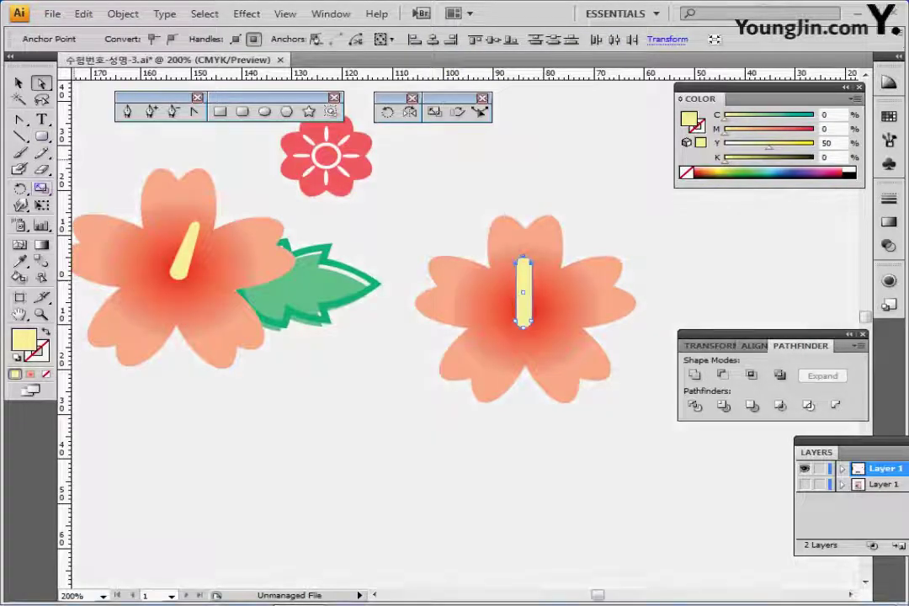
{"action": "key", "text": "s"}
{"action": "left_click_drag", "start_coordinate": [433, 252], "coordinate": [463, 250]}
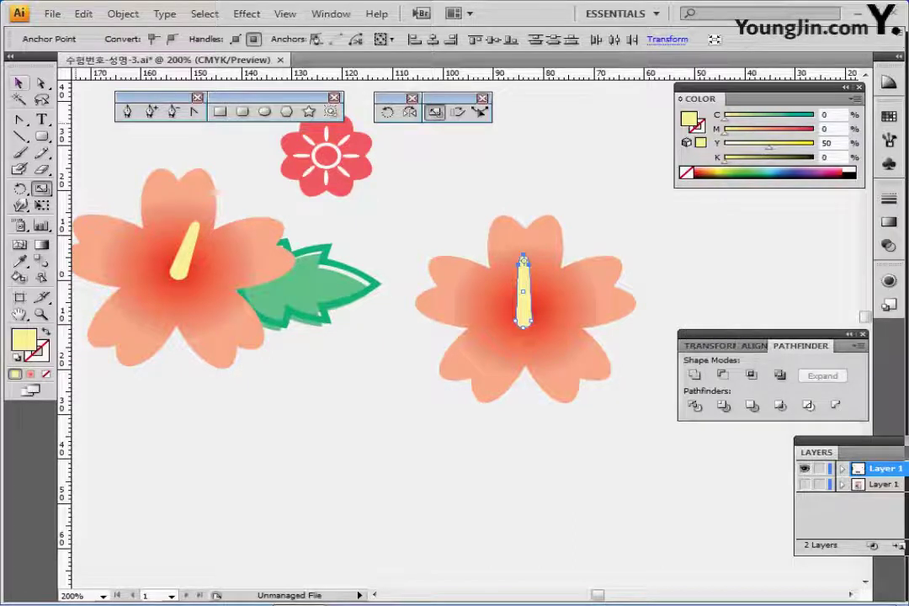
- Tilt the whole stamen slightly clockwise, reposition it so its base sits at the flower's centre, and deselect
{"action": "left_click", "coordinate": [19, 83]}
{"action": "left_click", "coordinate": [523, 305]}
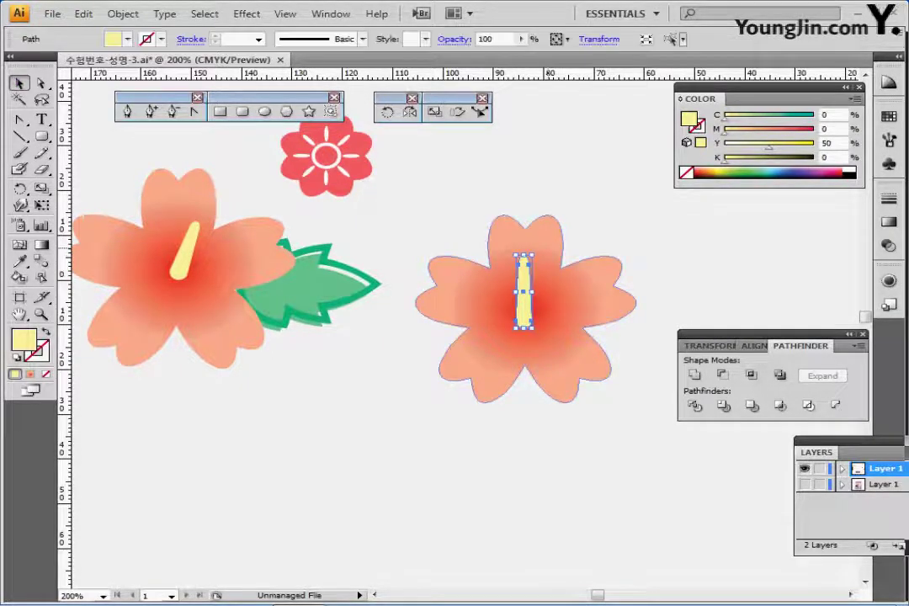
{"action": "left_click_drag", "start_coordinate": [542, 250], "coordinate": [554, 255]}
{"action": "left_click_drag", "start_coordinate": [513, 312], "coordinate": [523, 311]}
{"action": "left_click_drag", "start_coordinate": [552, 258], "coordinate": [544, 263]}
{"action": "left_click", "coordinate": [589, 232]}
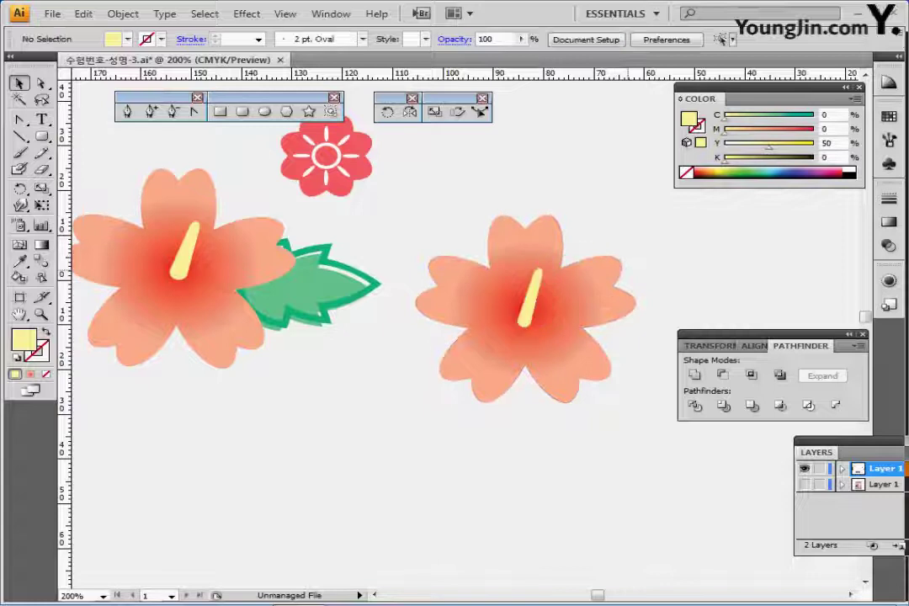
{"action": "left_click_drag", "start_coordinate": [524, 307], "coordinate": [531, 291]}
{"action": "left_click", "coordinate": [525, 299]}
{"action": "left_click", "coordinate": [628, 218]}
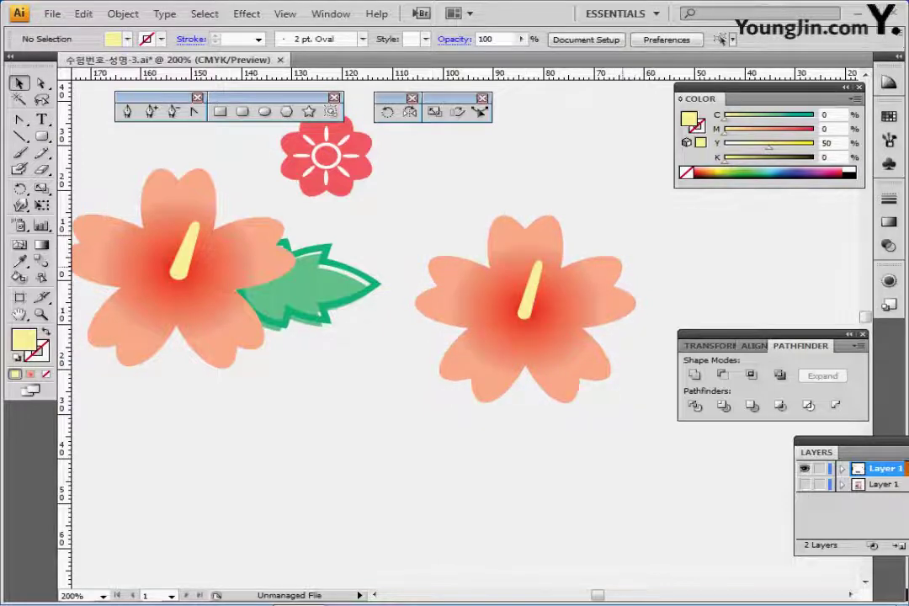
- Trace the upper jagged half of the sample leaf with the Pen tool in Outline view, from its base to its tip
{"action": "left_click_drag", "start_coordinate": [629, 217], "coordinate": [530, 164]}
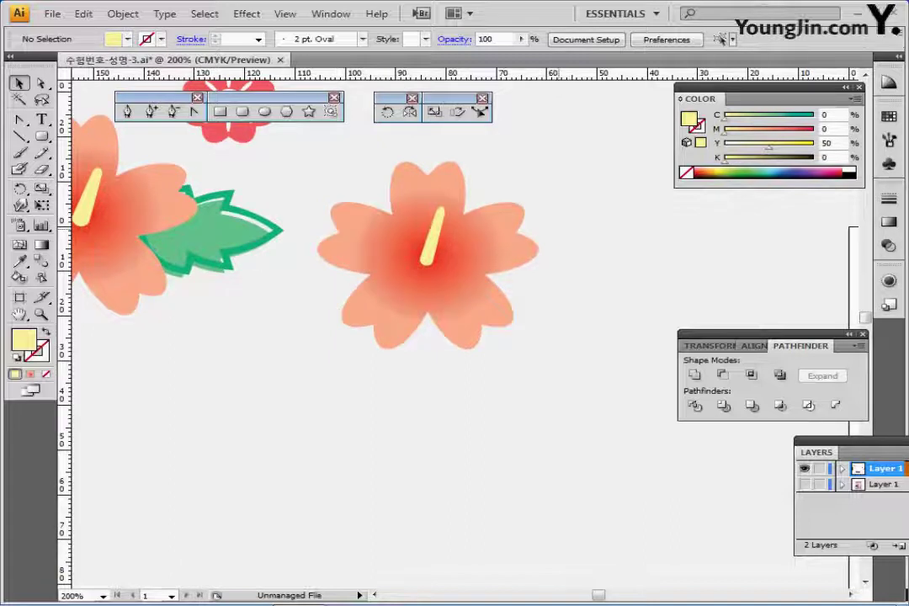
{"action": "left_click_drag", "start_coordinate": [459, 231], "coordinate": [515, 282]}
{"action": "left_click", "coordinate": [195, 112]}
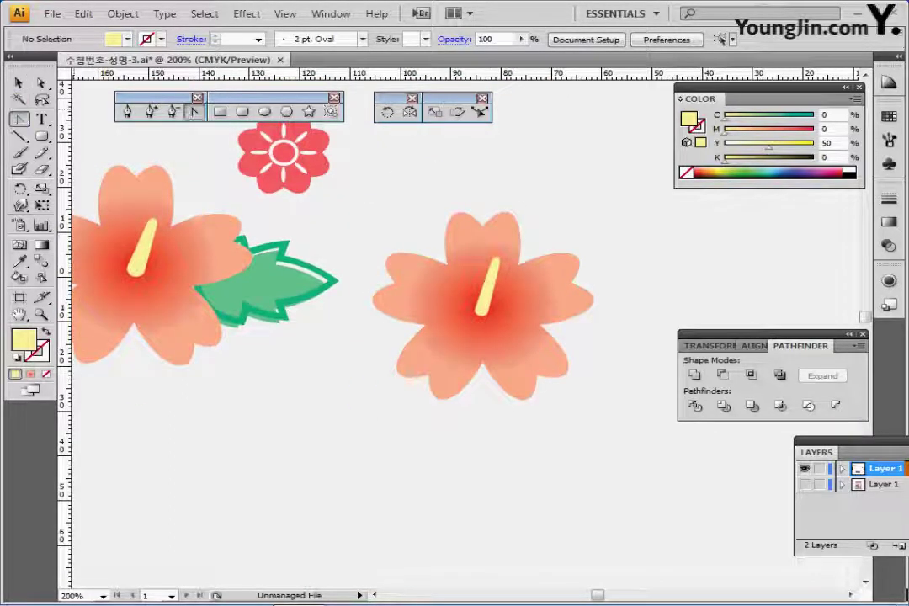
{"action": "left_click_drag", "start_coordinate": [20, 119], "coordinate": [84, 119]}
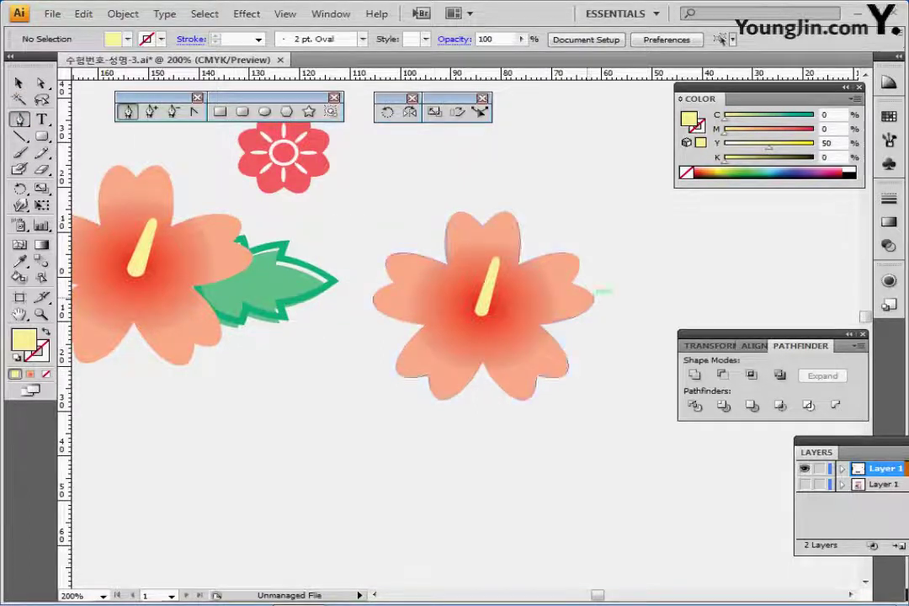
{"action": "key", "text": "ctrl+y"}
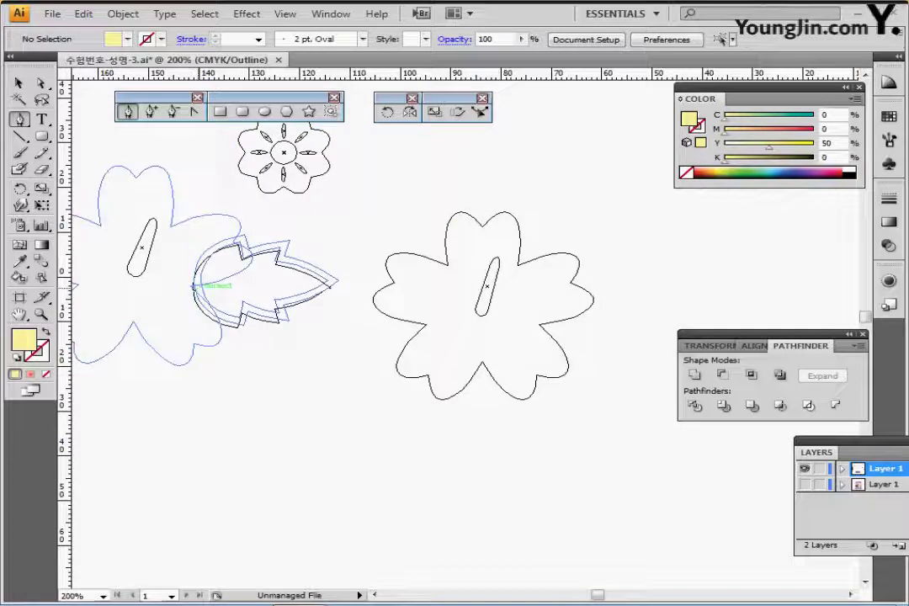
{"action": "left_click_drag", "start_coordinate": [192, 285], "coordinate": [283, 230]}
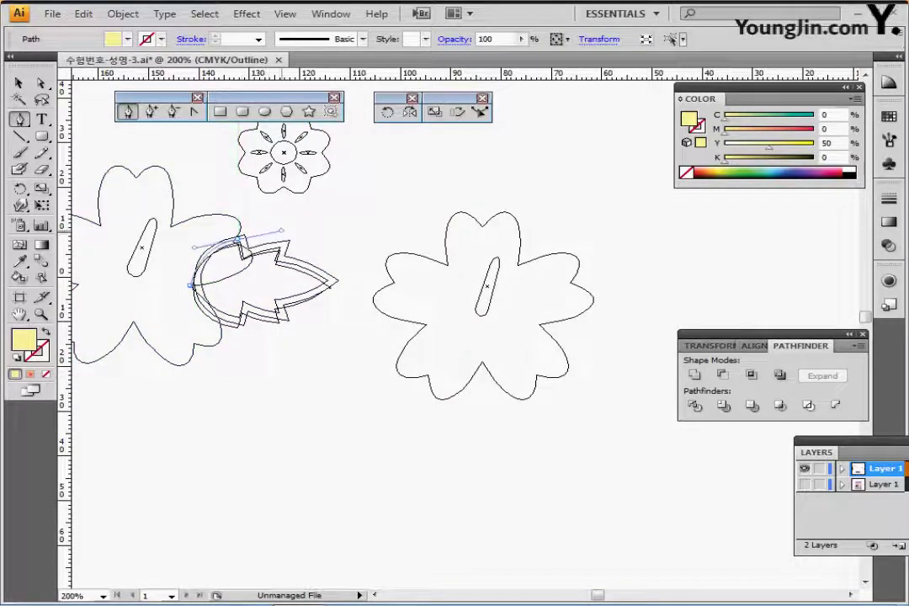
{"action": "left_click", "coordinate": [238, 239]}
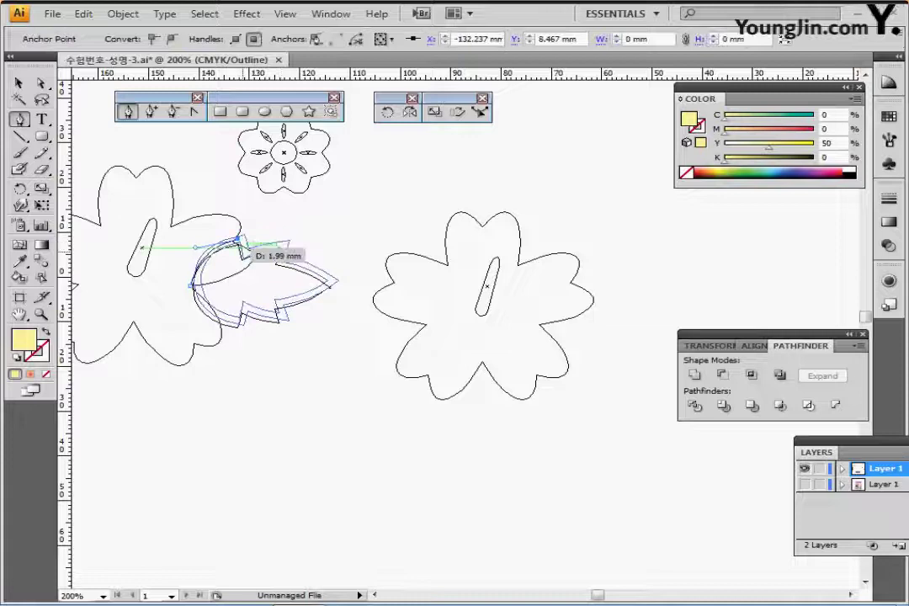
{"action": "left_click_drag", "start_coordinate": [252, 256], "coordinate": [288, 244]}
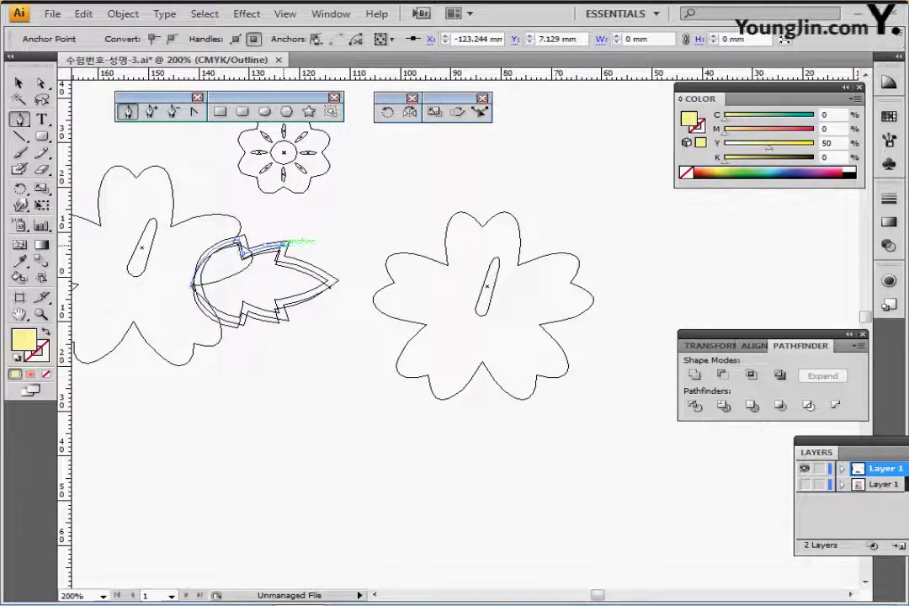
{"action": "left_click", "coordinate": [280, 260]}
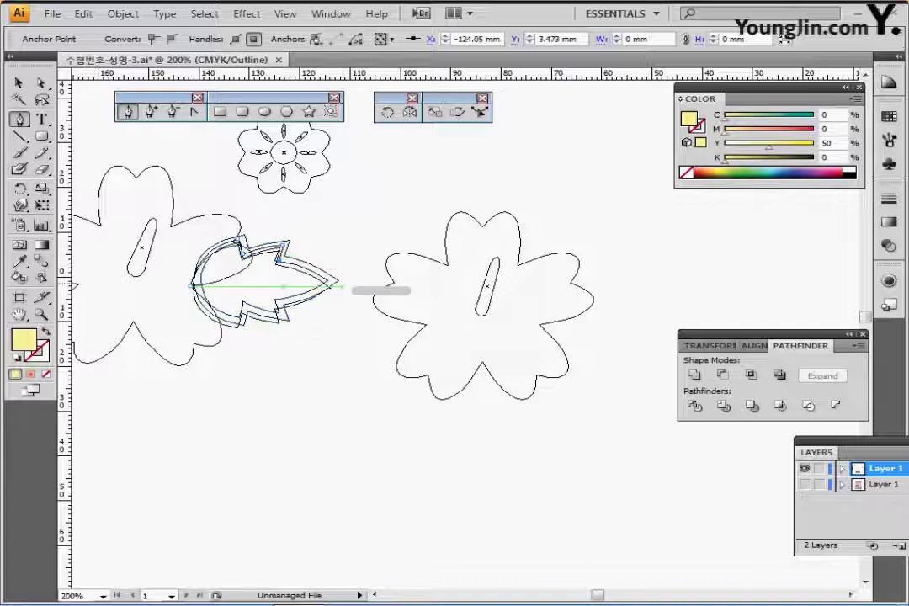
{"action": "left_click_drag", "start_coordinate": [337, 286], "coordinate": [353, 304]}
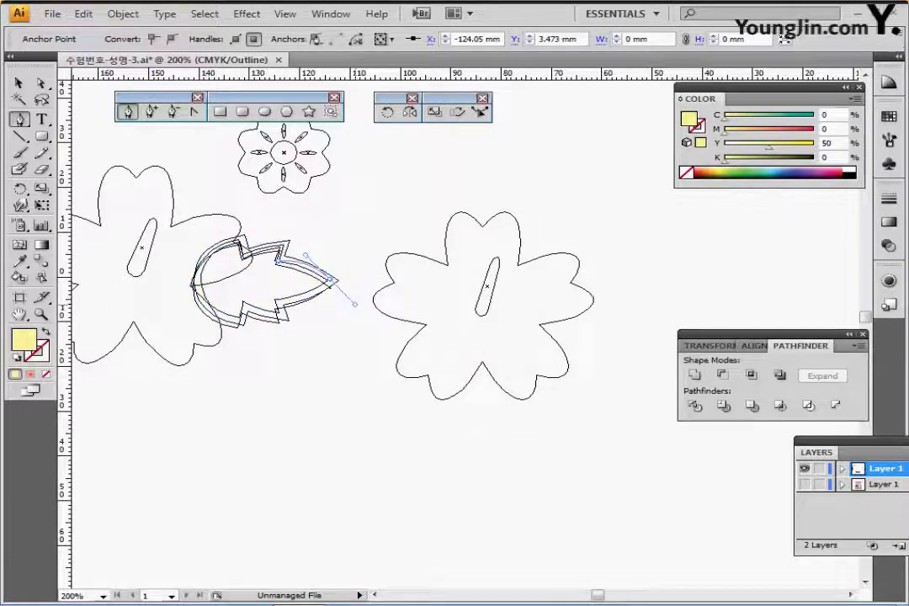
{"action": "key", "text": "ctrl+y"}
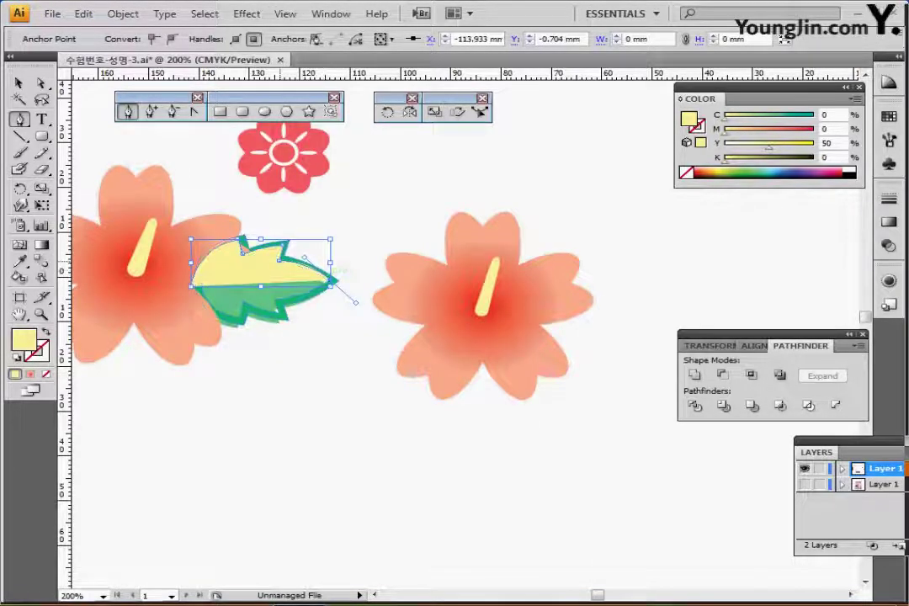
- Move the traced half-leaf to the empty area beside the new flower and give it the default white fill and 1 pt black stroke
{"action": "left_click_drag", "start_coordinate": [277, 262], "coordinate": [478, 246]}
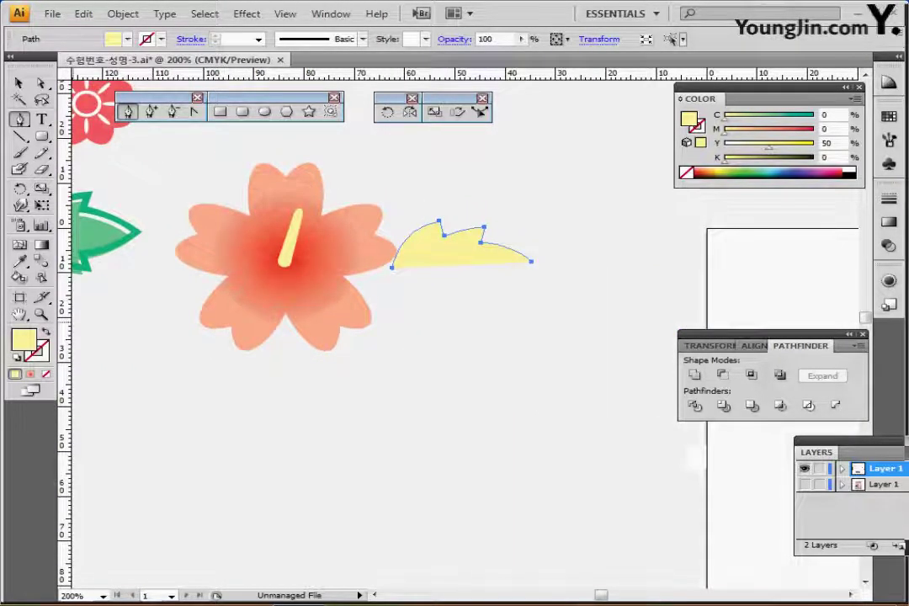
{"action": "key", "text": "shift+x"}
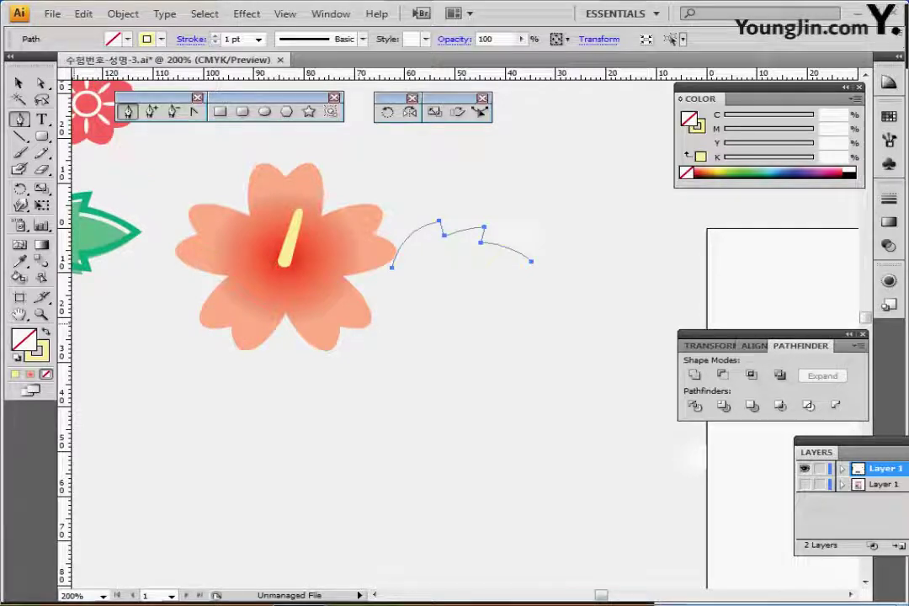
{"action": "key", "text": "d"}
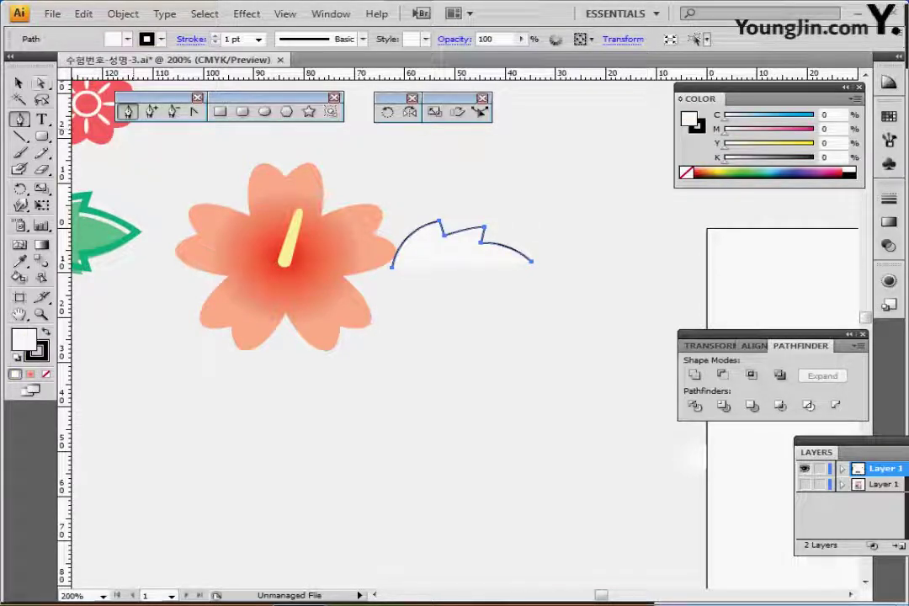
{"action": "key", "text": "a"}
{"action": "left_click_drag", "start_coordinate": [461, 250], "coordinate": [523, 261]}
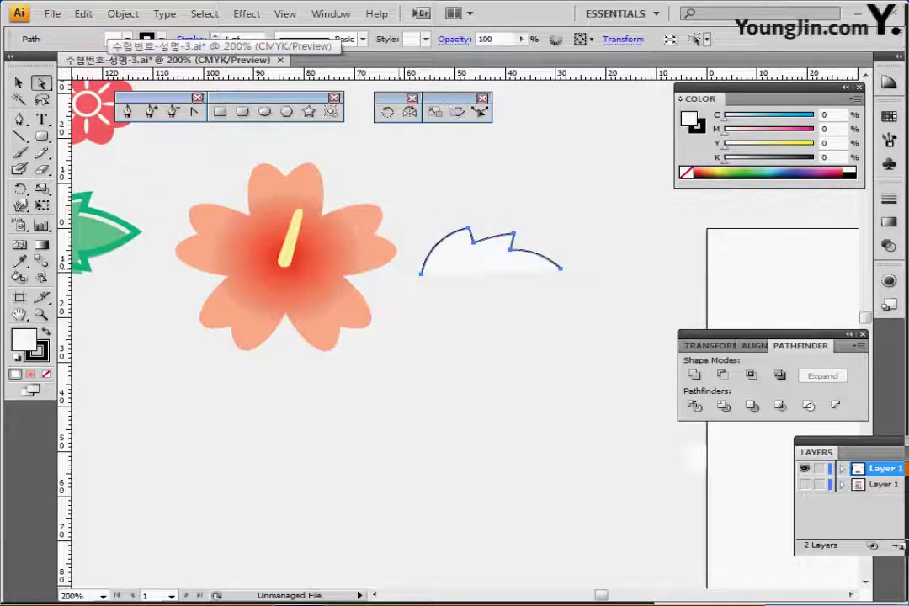
- Level the half-leaf path's two end anchor points by averaging them along the horizontal axis
{"action": "left_click_drag", "start_coordinate": [408, 265], "coordinate": [601, 289]}
{"action": "right_click", "coordinate": [506, 297]}
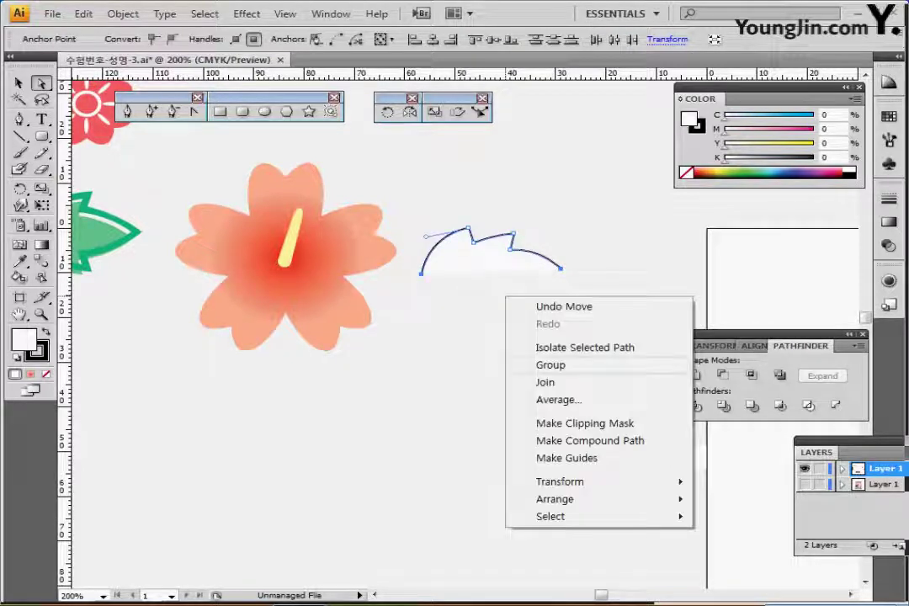
{"action": "left_click", "coordinate": [559, 400]}
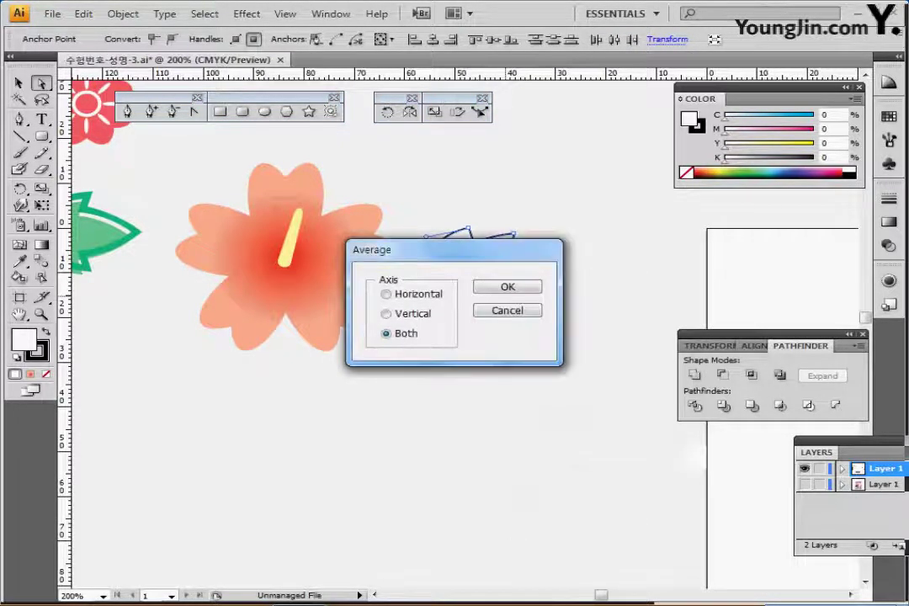
{"action": "left_click_drag", "start_coordinate": [454, 250], "coordinate": [305, 249]}
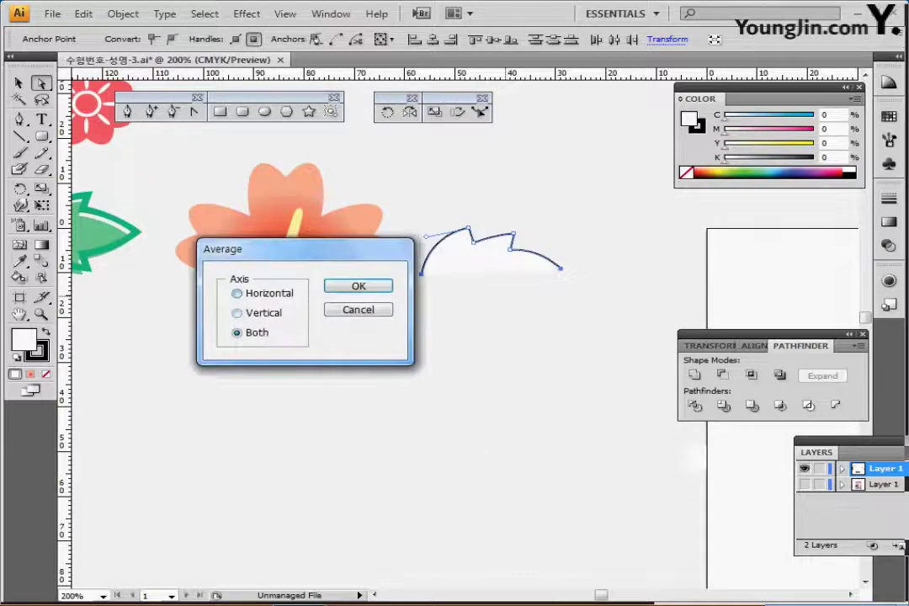
{"action": "left_click", "coordinate": [238, 293]}
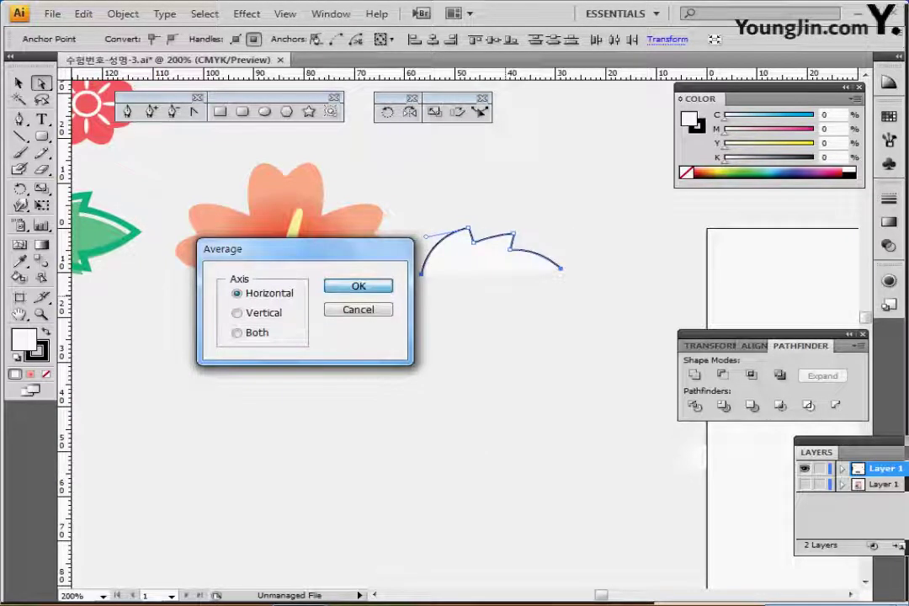
{"action": "key", "text": "Return"}
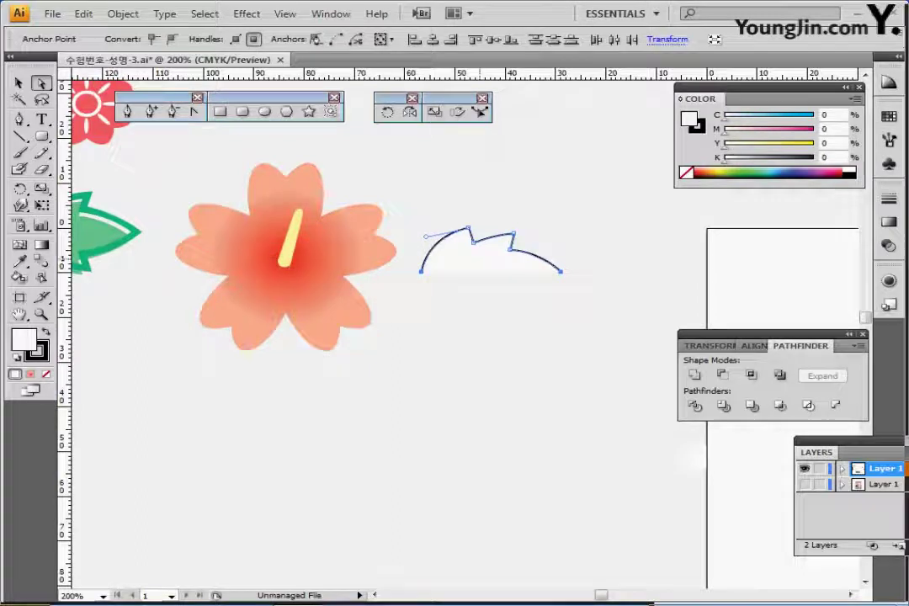
- Reflect a copy of the half-leaf across the horizontal axis from its base anchor point, and select both halves
{"action": "left_click", "coordinate": [479, 258]}
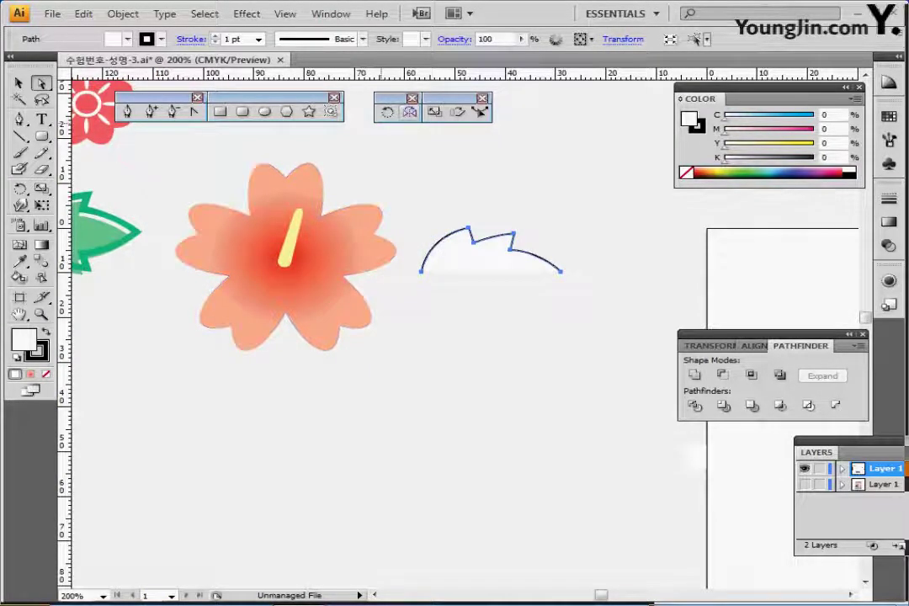
{"action": "left_click", "coordinate": [410, 111]}
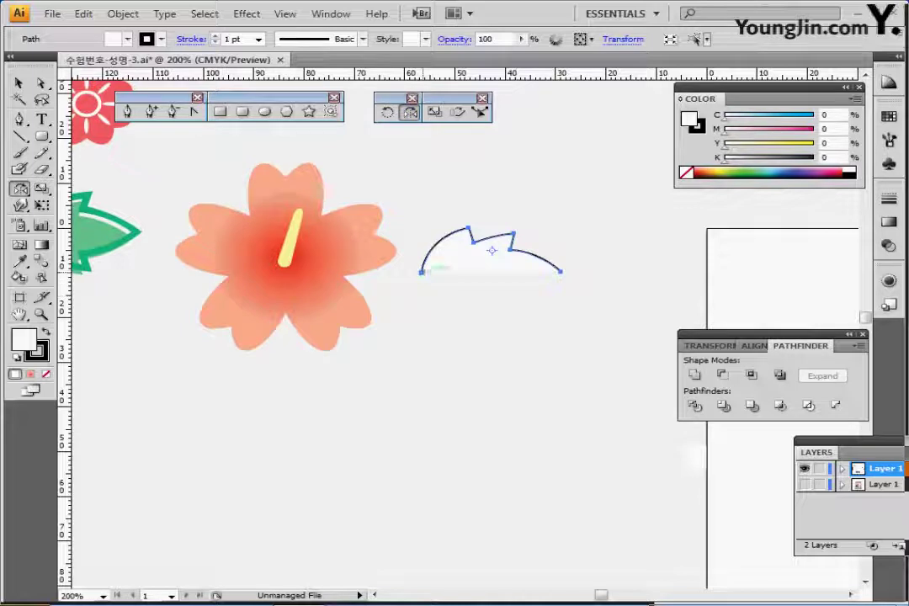
{"action": "left_click", "coordinate": [422, 271], "text": "alt"}
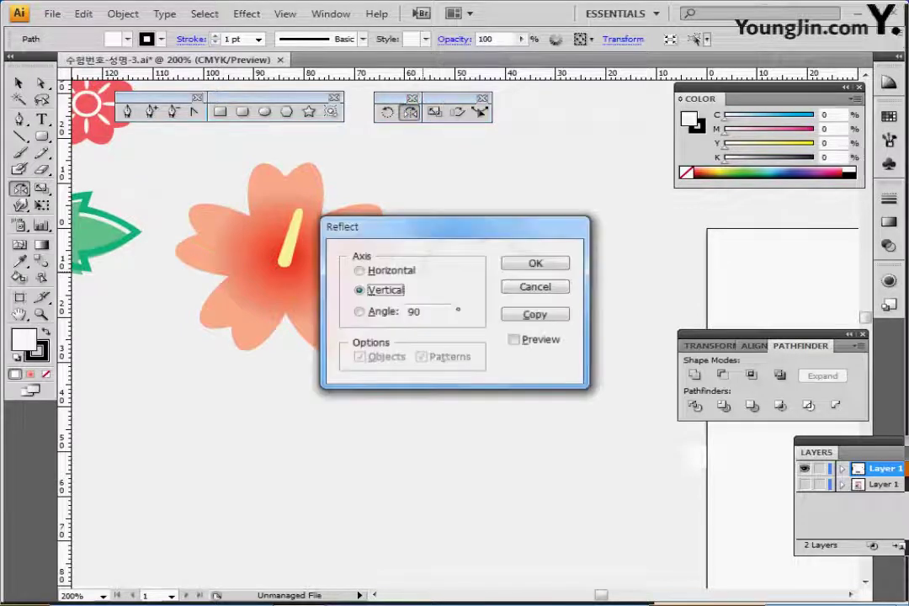
{"action": "left_click", "coordinate": [359, 270]}
{"action": "left_click_drag", "start_coordinate": [395, 226], "coordinate": [272, 356]}
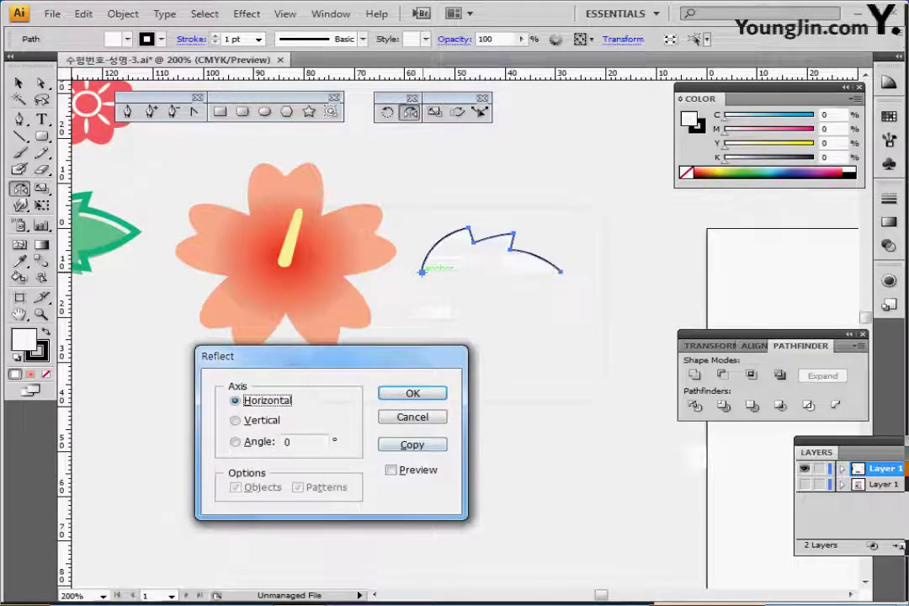
{"action": "left_click", "coordinate": [391, 470]}
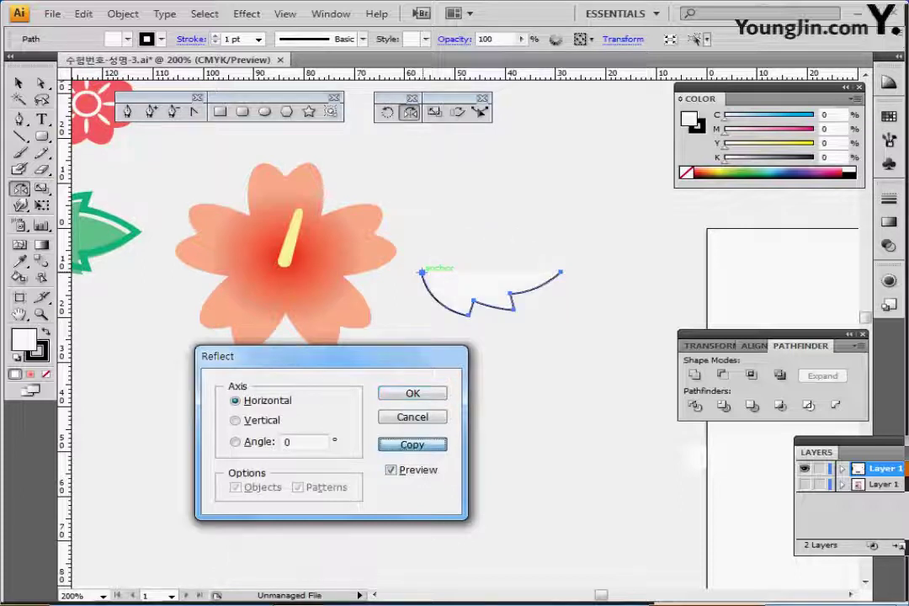
{"action": "left_click", "coordinate": [412, 445]}
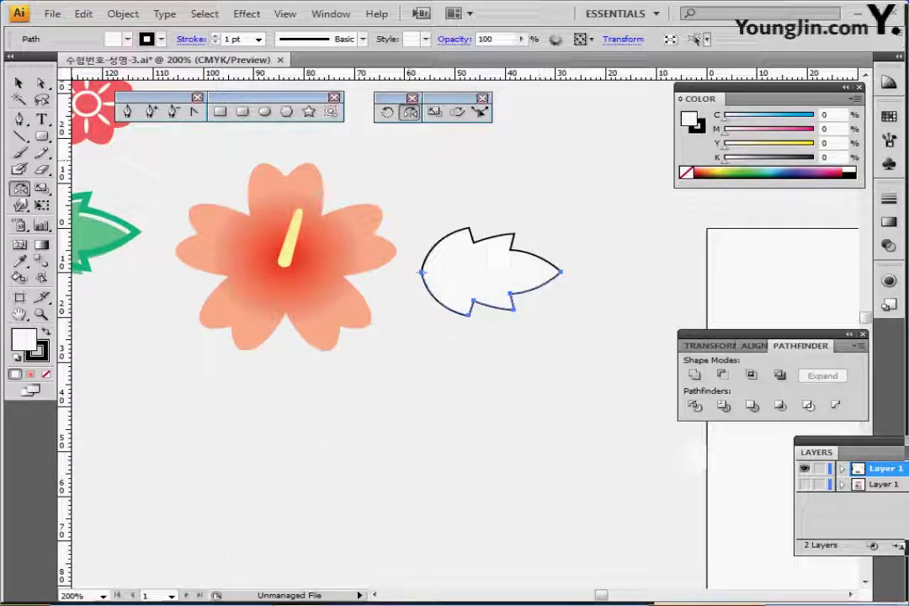
{"action": "left_click", "coordinate": [19, 83]}
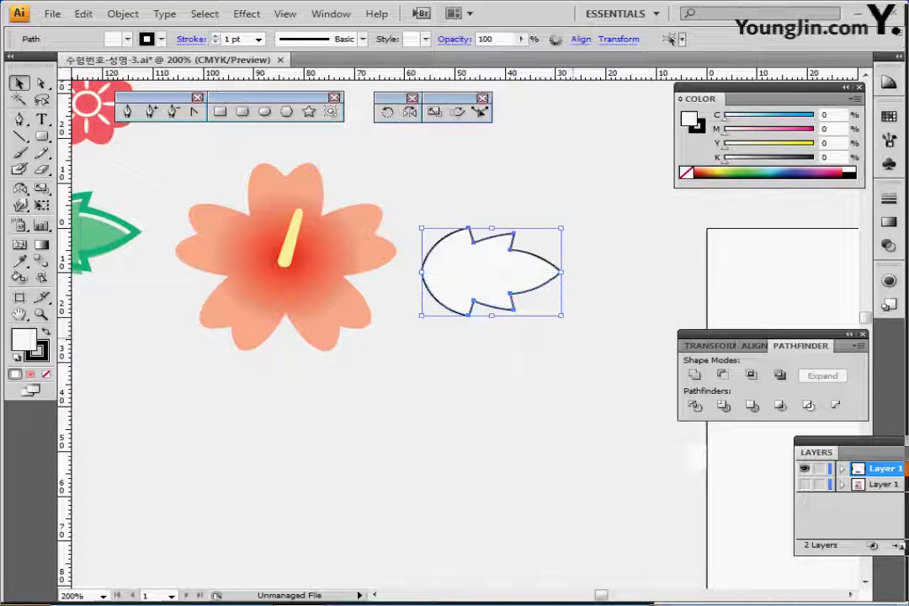
- Unite the two leaf halves into one shape and copy the sample green square's fill and 4 pt stroke onto it
{"action": "left_click", "coordinate": [695, 375]}
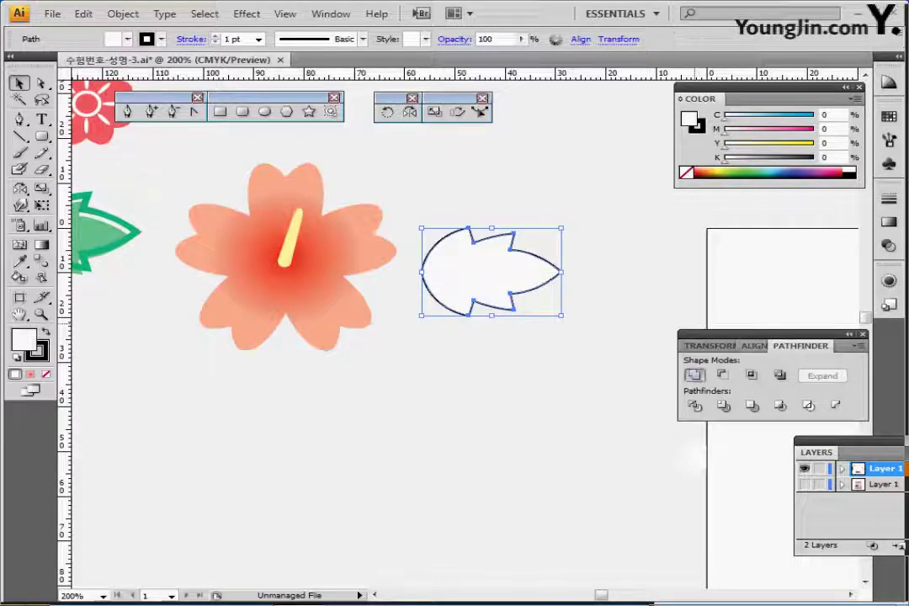
{"action": "left_click_drag", "start_coordinate": [488, 337], "coordinate": [592, 458]}
{"action": "key", "text": "i"}
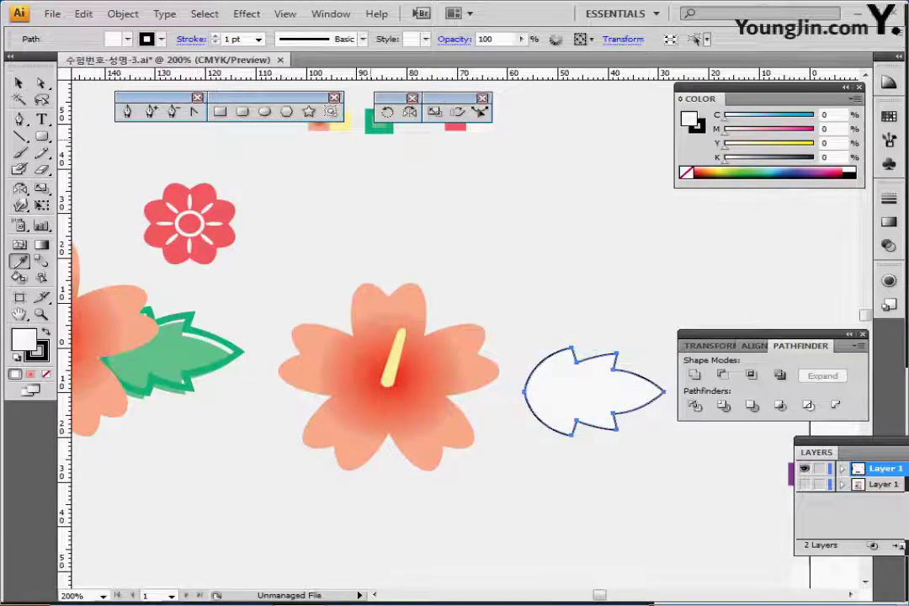
{"action": "left_click", "coordinate": [374, 128]}
{"action": "left_click_drag", "start_coordinate": [600, 316], "coordinate": [587, 201]}
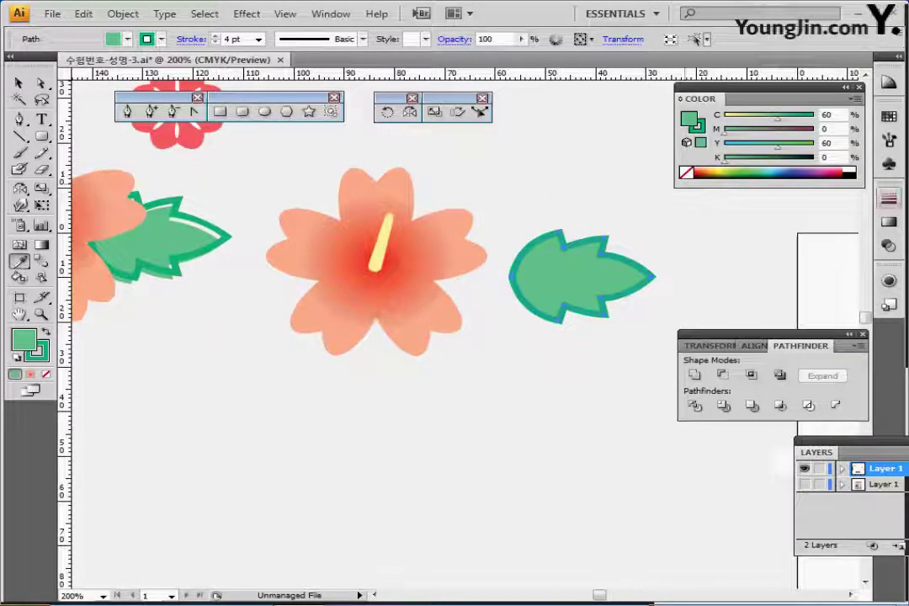
{"action": "left_click", "coordinate": [888, 198]}
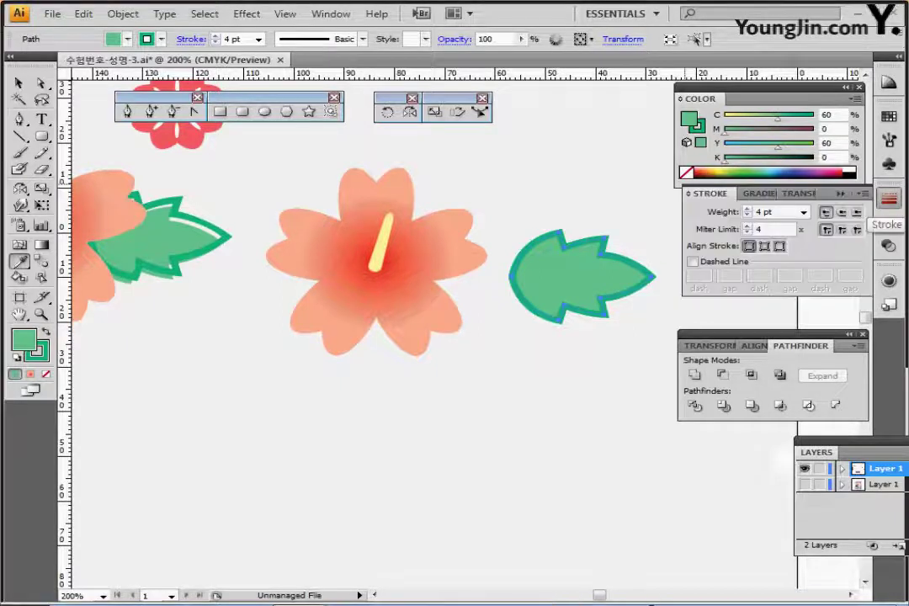
{"action": "left_click", "coordinate": [888, 198]}
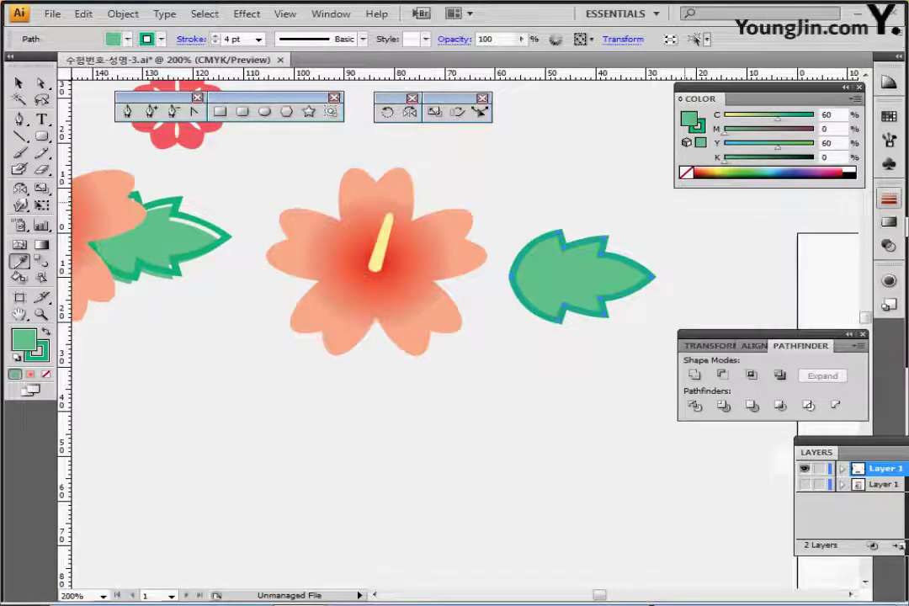
- Convert the leaf's 4 pt stroke into an outlined shape and deselect it
{"action": "left_click", "coordinate": [118, 14]}
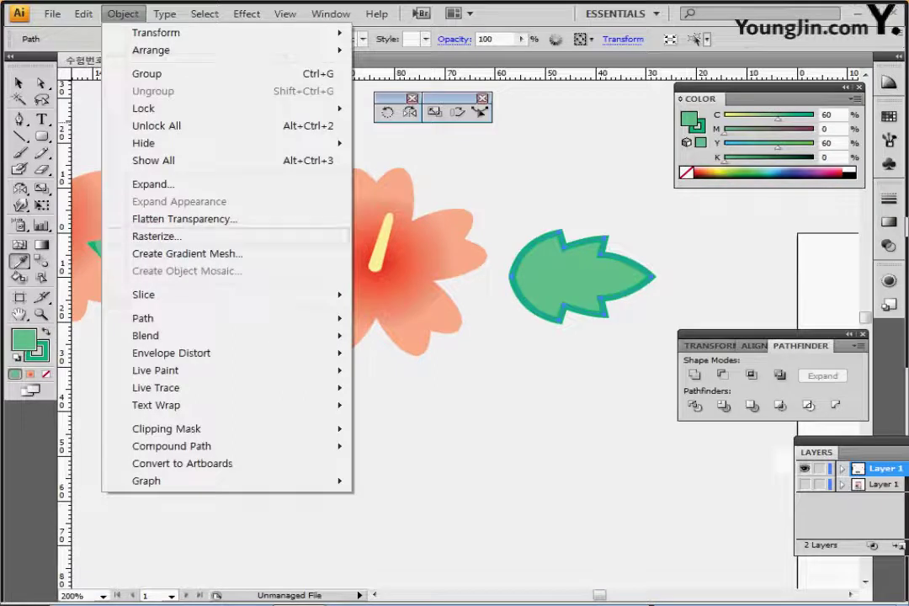
{"action": "mouse_move", "coordinate": [295, 318]}
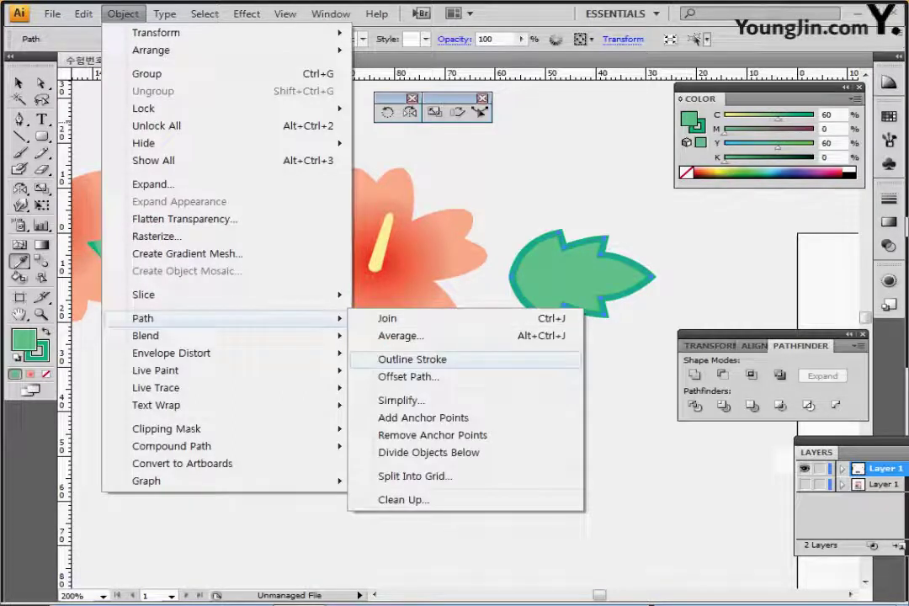
{"action": "left_click", "coordinate": [413, 359]}
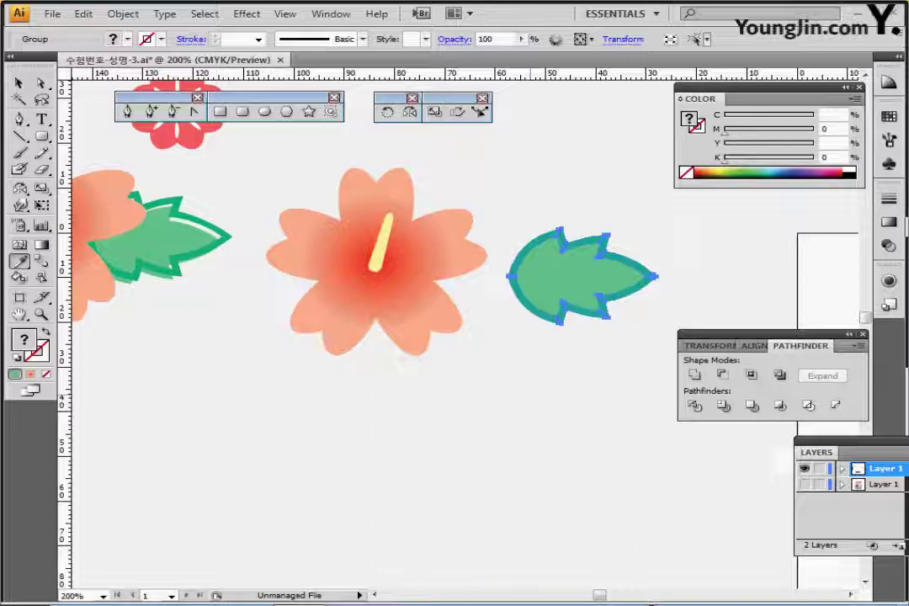
{"action": "key", "text": "ctrl+shift+a"}
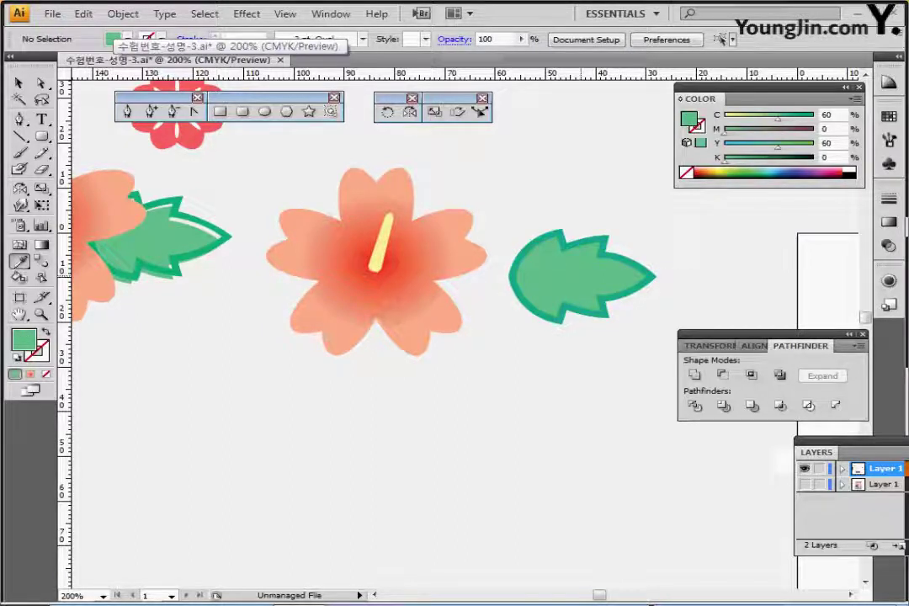
- Isolate the leaf group, shift its light green fill slightly down and left of the dark outline, and leave isolation
{"action": "double_click", "coordinate": [569, 274]}
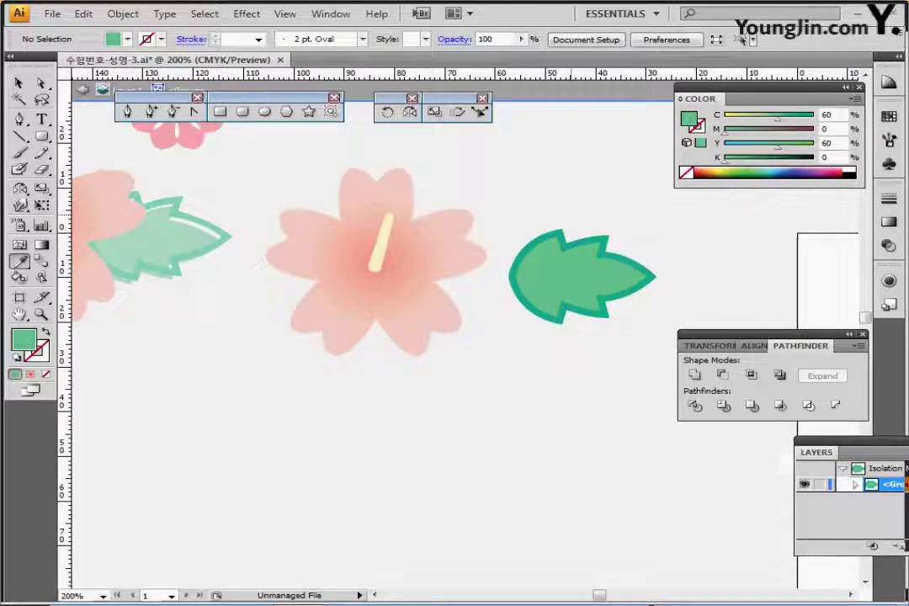
{"action": "left_click", "coordinate": [570, 274], "text": "ctrl"}
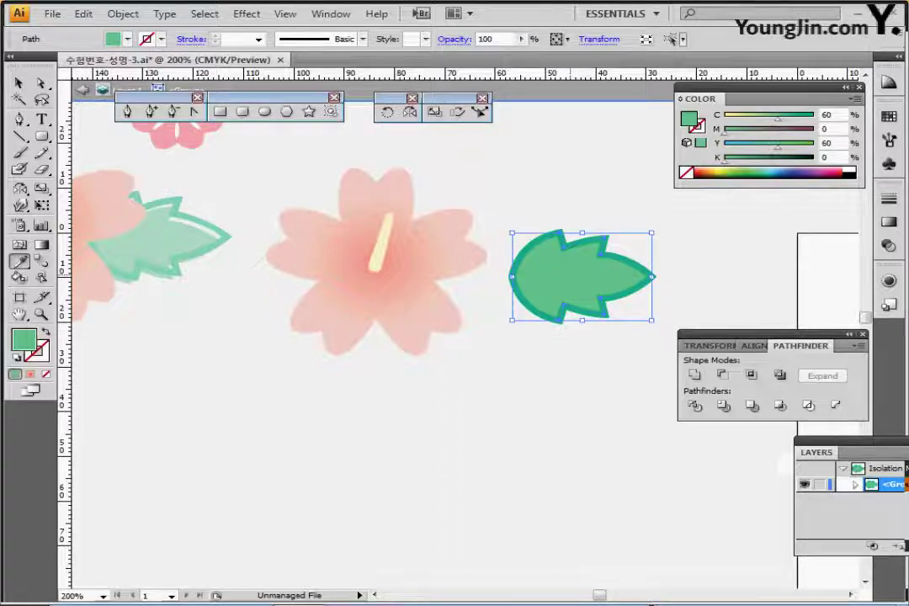
{"action": "mouse_move", "coordinate": [570, 275]}
{"action": "left_mouse_down"}
{"action": "mouse_move", "coordinate": [566, 288]}
{"action": "mouse_move", "coordinate": [563, 279]}
{"action": "left_mouse_up"}
{"action": "key", "text": "Escape"}
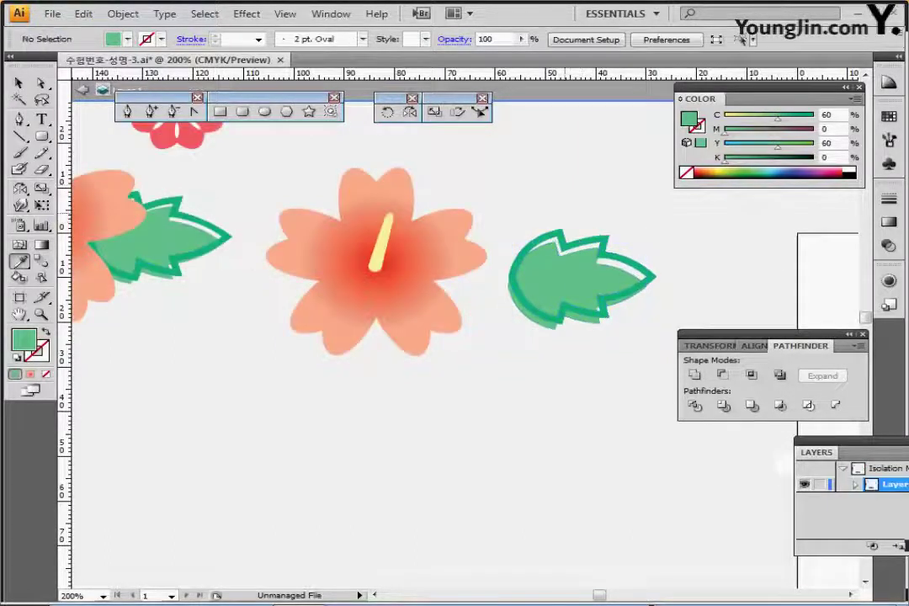
- Tilt the leaf group slightly clockwise and tuck it behind the new hibiscus's right petals by sending it to the back
{"action": "left_click", "coordinate": [562, 269], "text": "ctrl"}
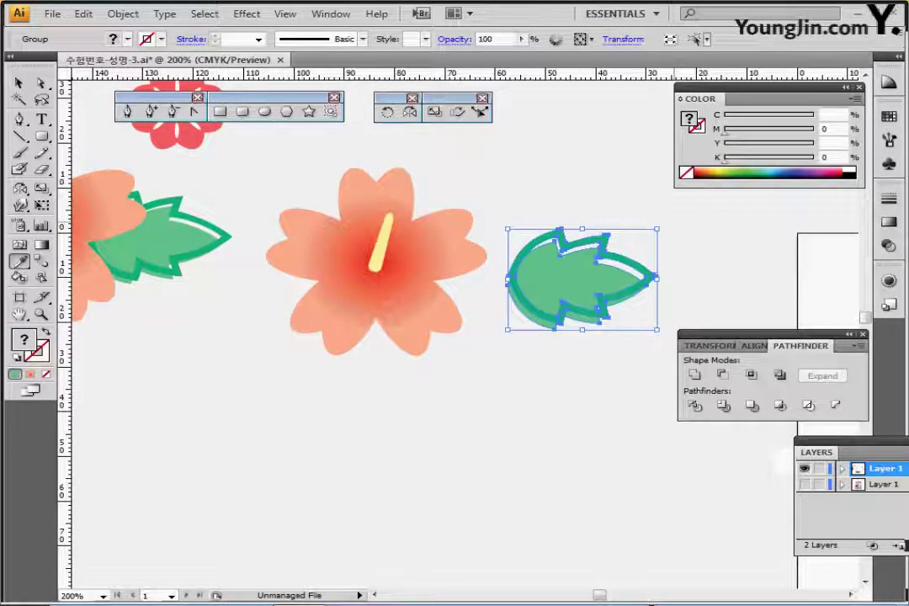
{"action": "left_click_drag", "start_coordinate": [673, 224], "coordinate": [677, 238]}
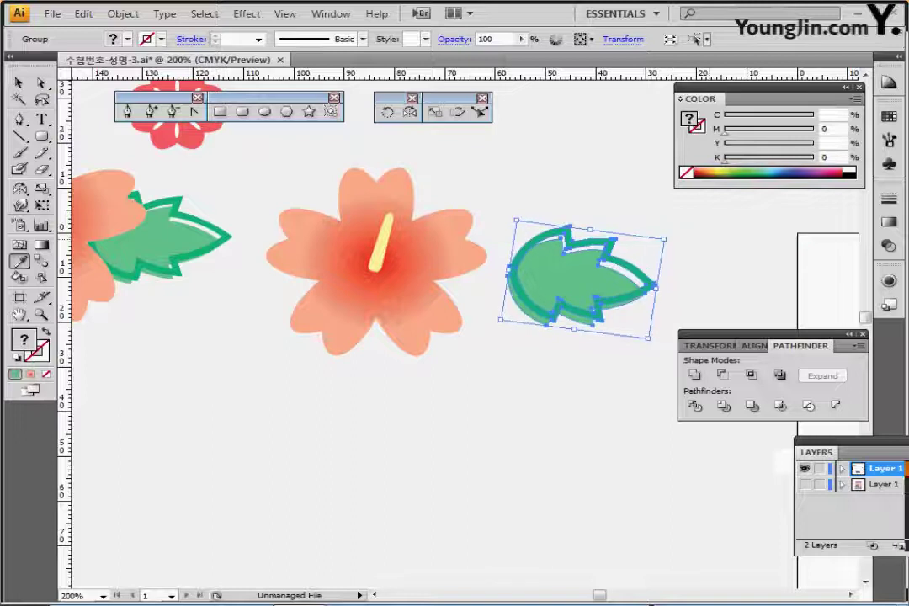
{"action": "left_click_drag", "start_coordinate": [601, 276], "coordinate": [524, 285]}
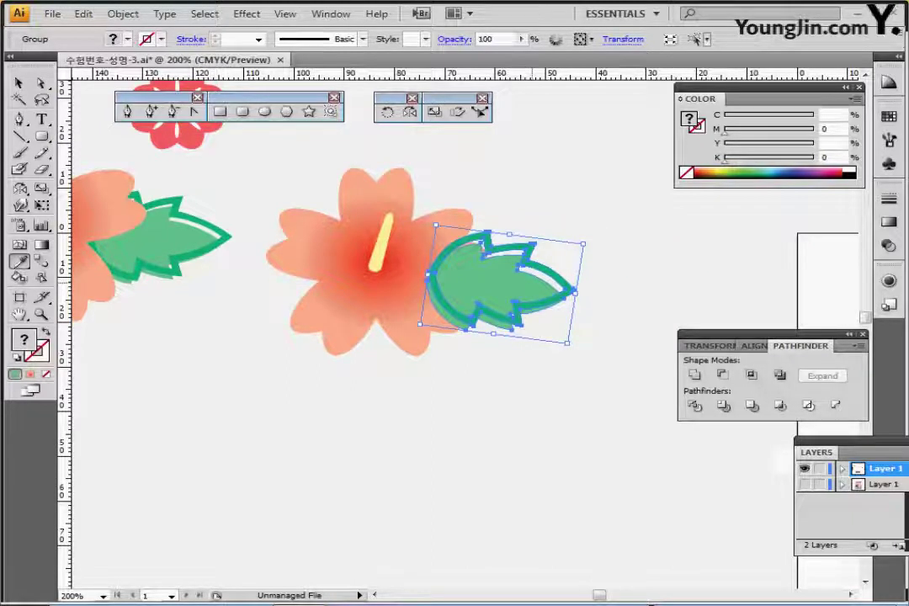
{"action": "key", "text": "ctrl+shift+bracketleft"}
{"action": "key", "text": "ctrl+shift+a"}
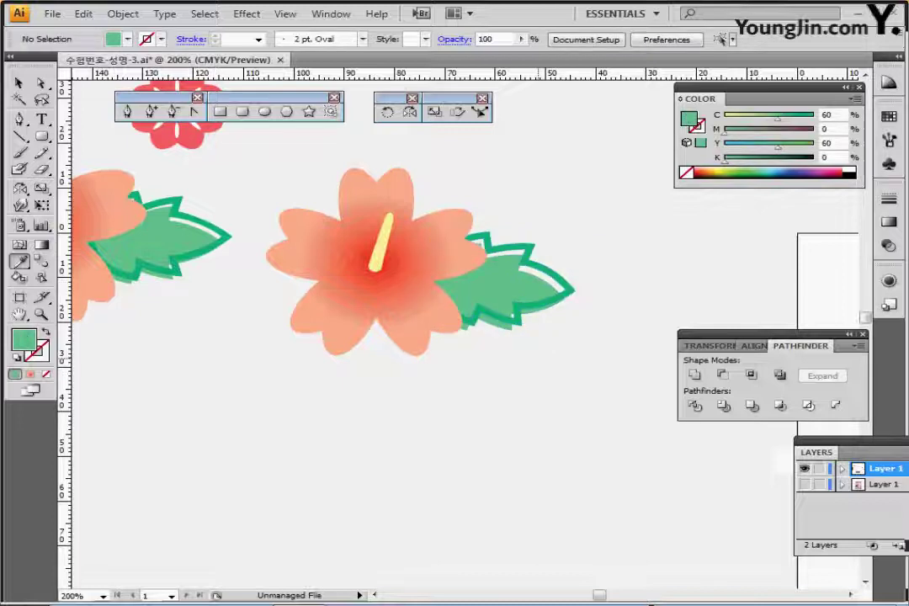
- Examine up close how the leaf's dark outline and offset fill meet at the tip
{"action": "left_click", "coordinate": [559, 306], "text": "ctrl"}
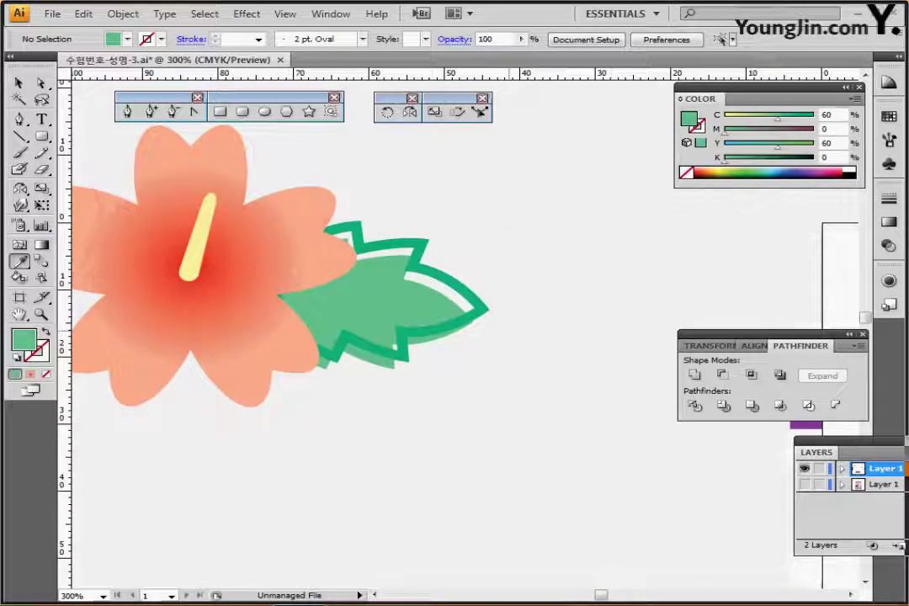
{"action": "left_click", "coordinate": [468, 330], "text": "ctrl"}
{"action": "left_click", "coordinate": [468, 327], "text": "ctrl"}
{"action": "left_click", "coordinate": [469, 297], "text": "ctrl"}
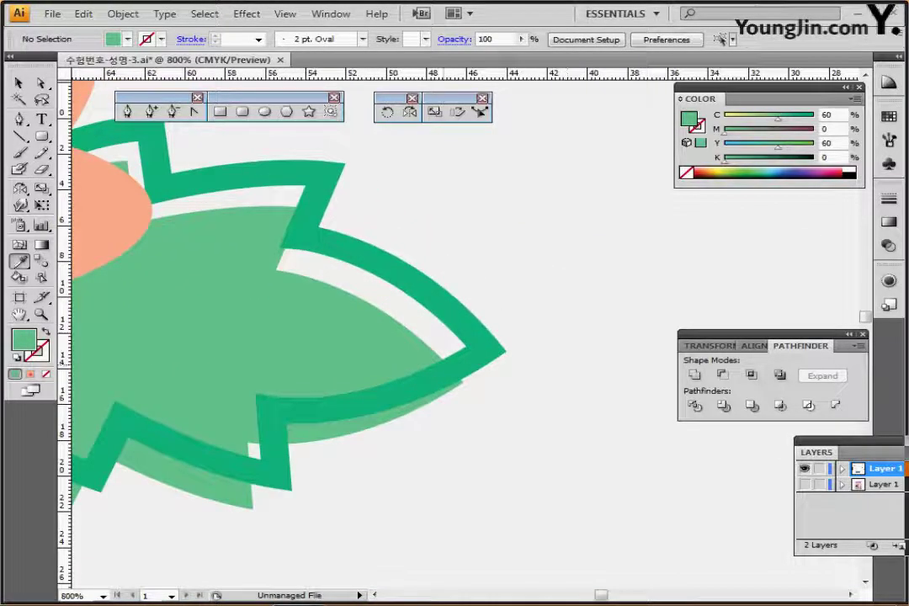
{"action": "left_click", "coordinate": [446, 363], "text": "ctrl+alt"}
{"action": "left_click", "coordinate": [450, 360], "text": "ctrl+alt"}
{"action": "left_click", "coordinate": [460, 324], "text": "ctrl+alt"}
{"action": "left_click", "coordinate": [468, 330], "text": "ctrl+alt"}
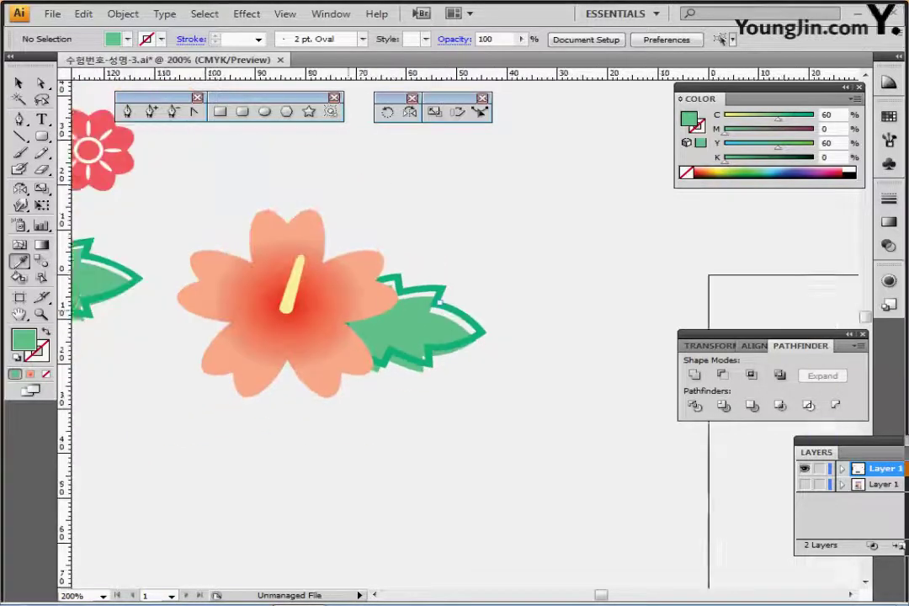
- Draw a circle about 18 mm across above the new leaf, using the sample red flower's fill with no stroke
{"action": "left_click_drag", "start_coordinate": [469, 330], "coordinate": [529, 328]}
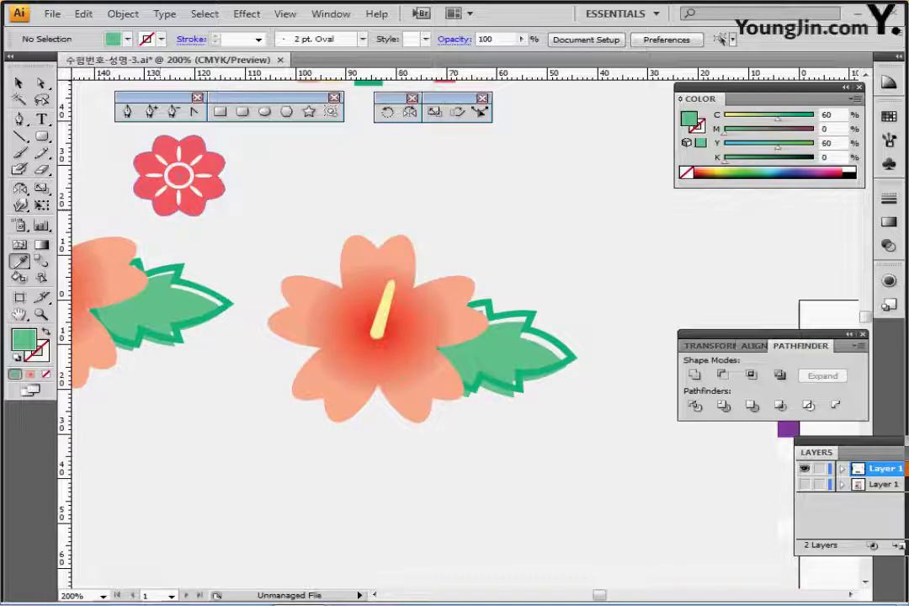
{"action": "left_click", "coordinate": [182, 177]}
{"action": "key", "text": "ctrl+shift+a"}
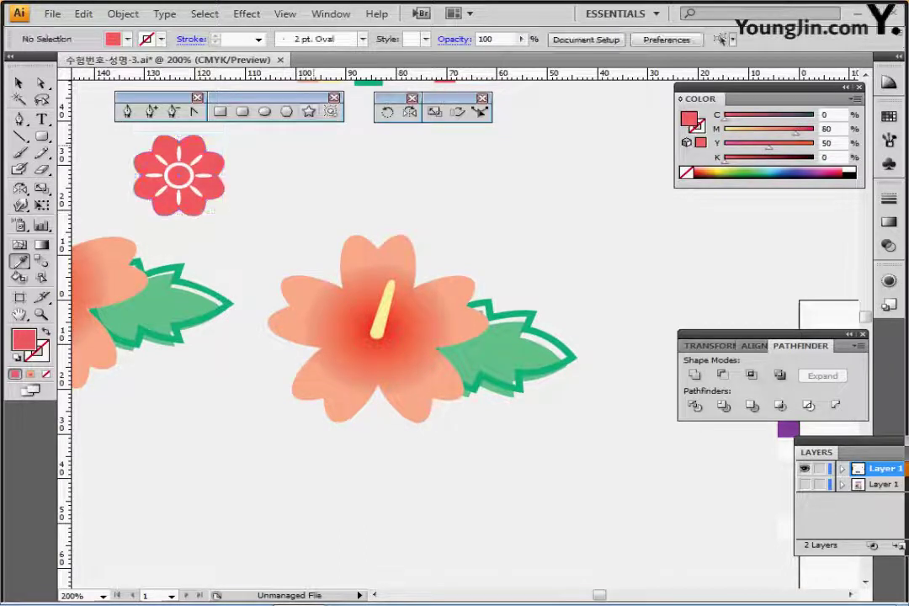
{"action": "left_click", "coordinate": [266, 111]}
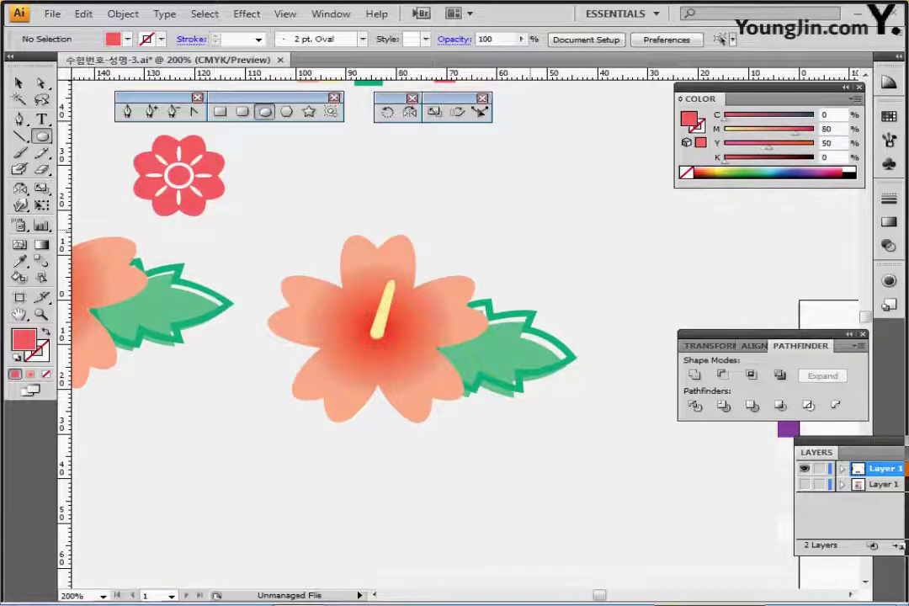
{"action": "left_click_drag", "start_coordinate": [532, 206], "coordinate": [610, 284]}
{"action": "left_click_drag", "start_coordinate": [580, 254], "coordinate": [495, 218]}
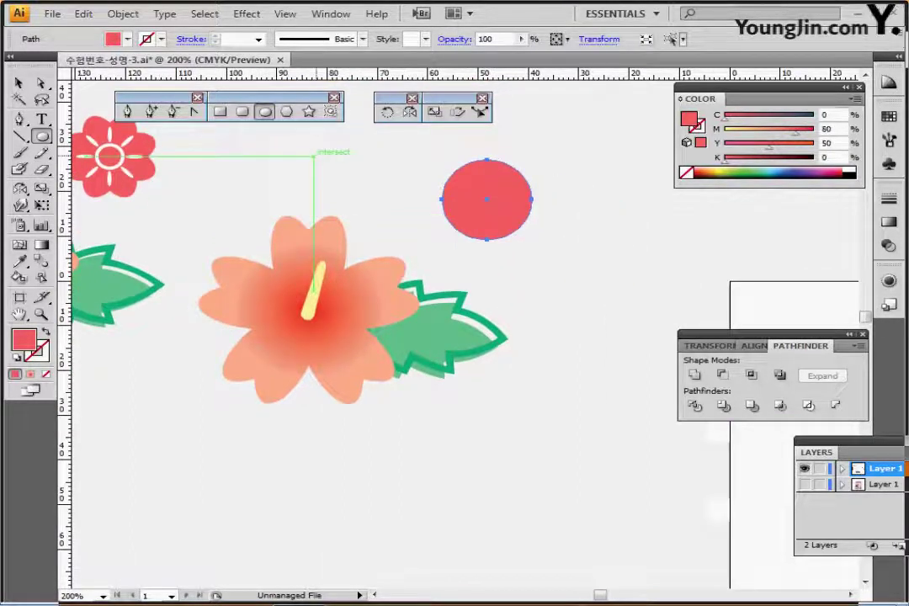
- Add anchor points midway between the red circle's existing ones
{"action": "left_click", "coordinate": [123, 14]}
{"action": "mouse_move", "coordinate": [211, 318]}
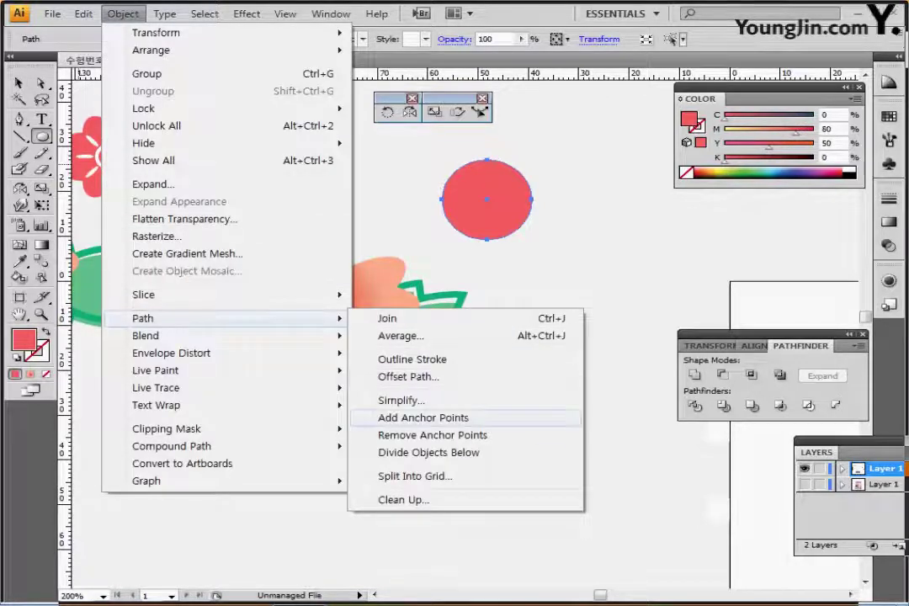
{"action": "left_click", "coordinate": [422, 417]}
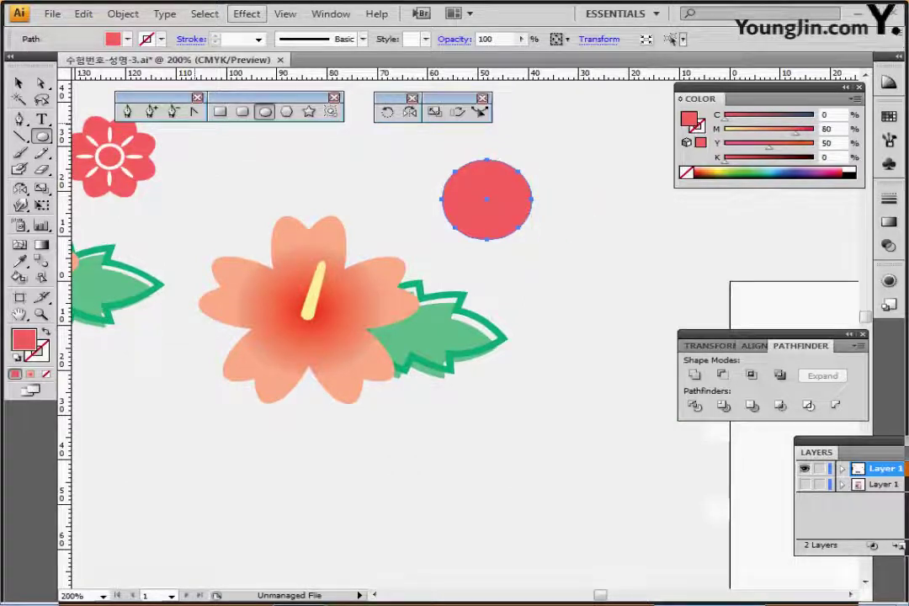
- Apply a 15% Pucker & Bloat effect to the red circle and expand its appearance into a petal-shaped path
{"action": "left_click", "coordinate": [247, 13]}
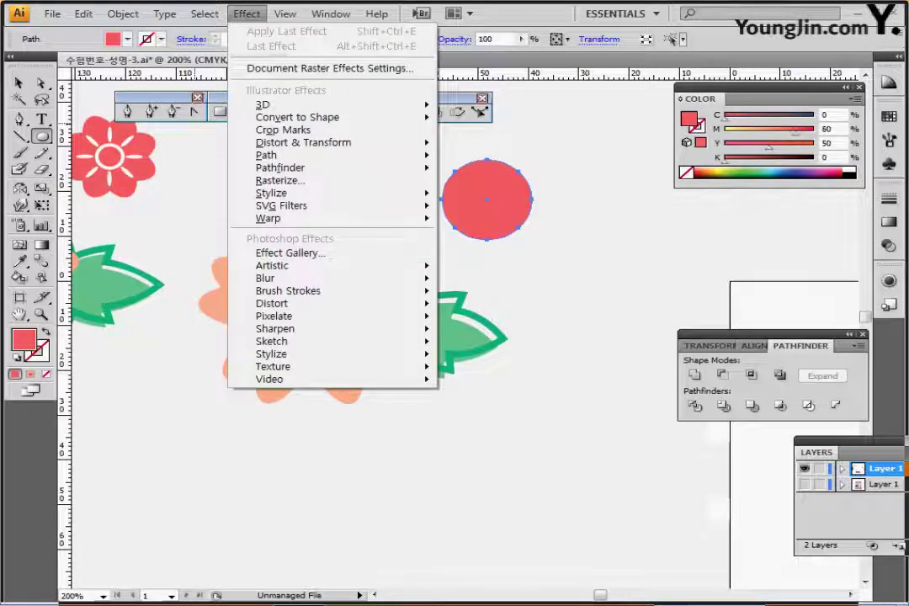
{"action": "mouse_move", "coordinate": [303, 142]}
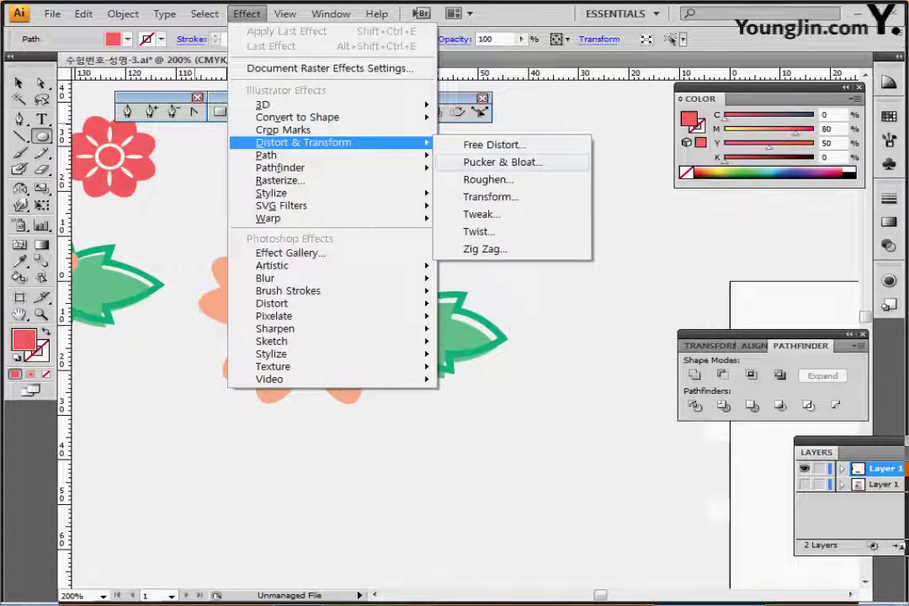
{"action": "left_click", "coordinate": [502, 161]}
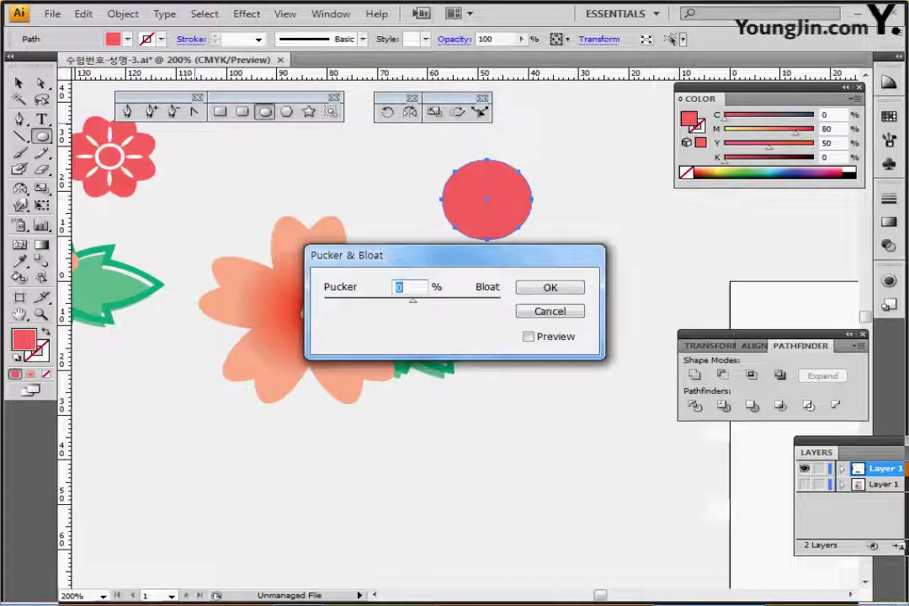
{"action": "left_click_drag", "start_coordinate": [454, 256], "coordinate": [460, 357]}
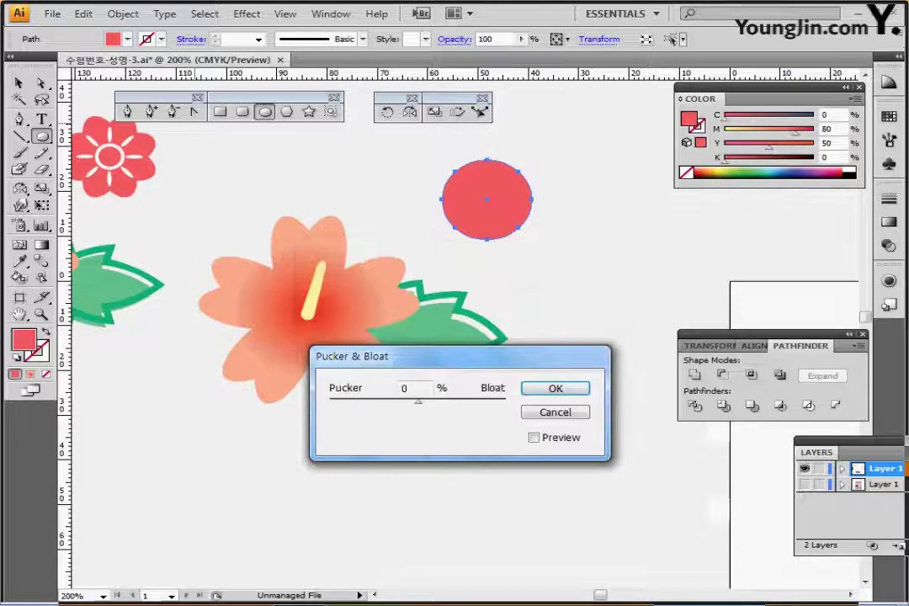
{"action": "left_click", "coordinate": [534, 438]}
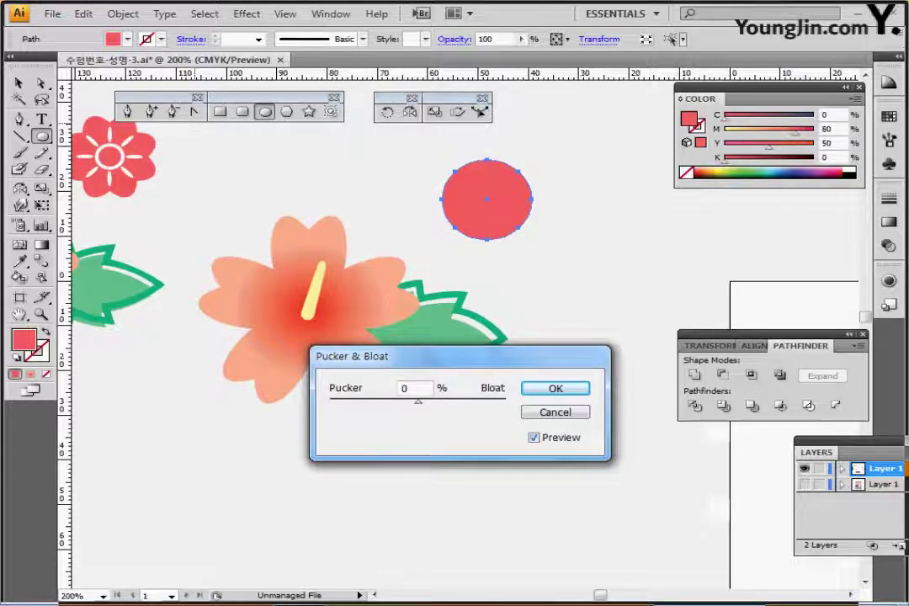
{"action": "type", "text": "15"}
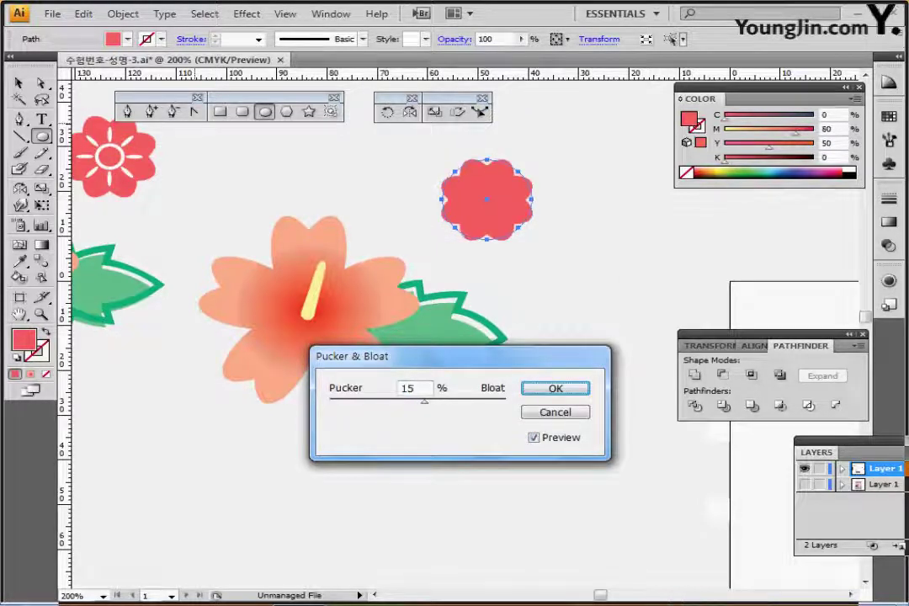
{"action": "key", "text": "Return"}
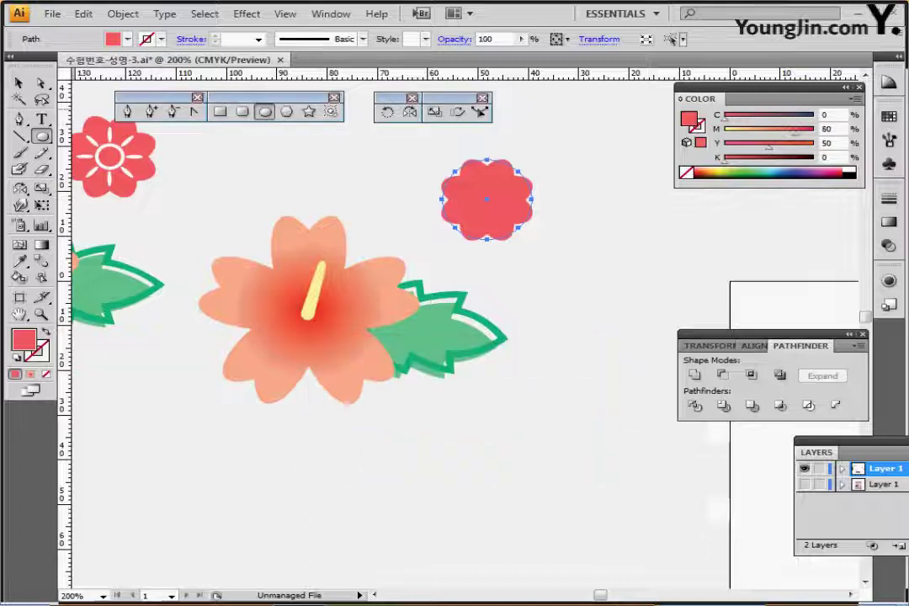
{"action": "left_click", "coordinate": [123, 13]}
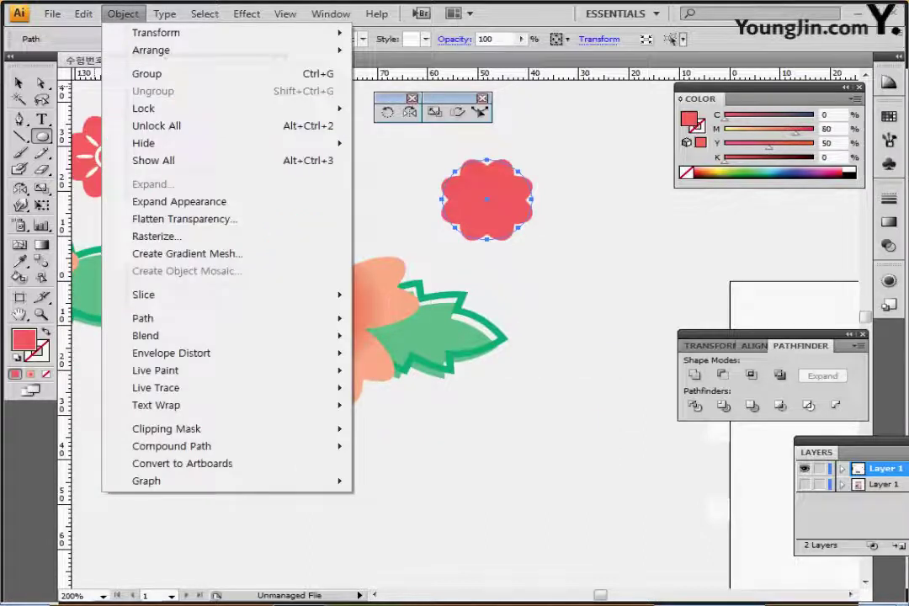
{"action": "left_click", "coordinate": [179, 201]}
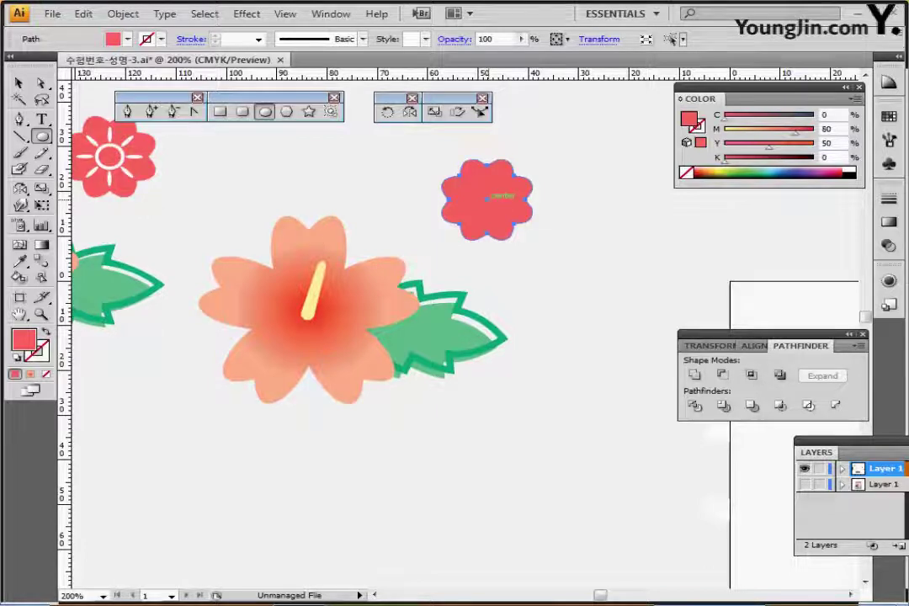
- Draw a circle about 6 mm across at the red flower's centre and give it the sample ring's white 2 pt stroke with no fill
{"action": "left_click_drag", "start_coordinate": [487, 199], "coordinate": [502, 209]}
{"action": "key", "text": "i"}
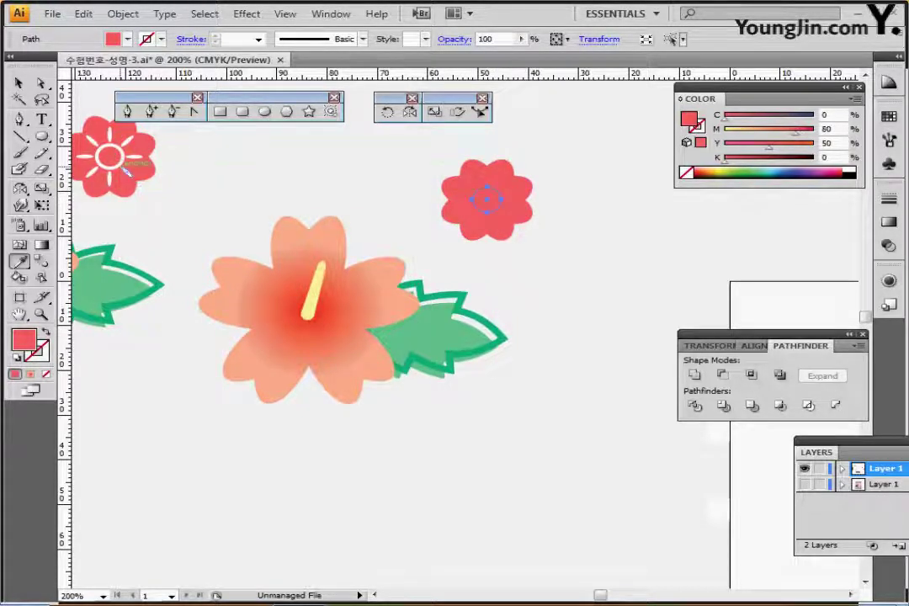
{"action": "left_click", "coordinate": [103, 150]}
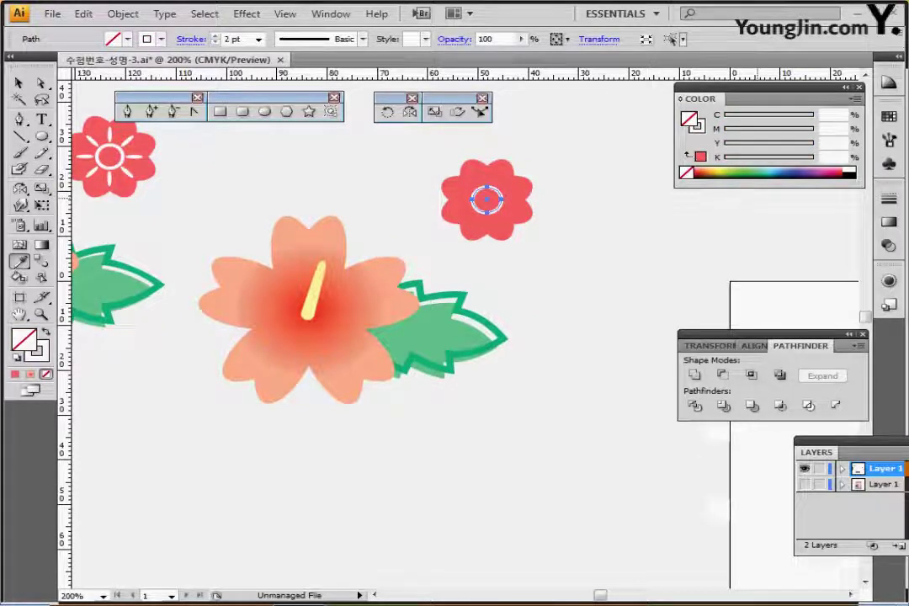
{"action": "left_click", "coordinate": [889, 199]}
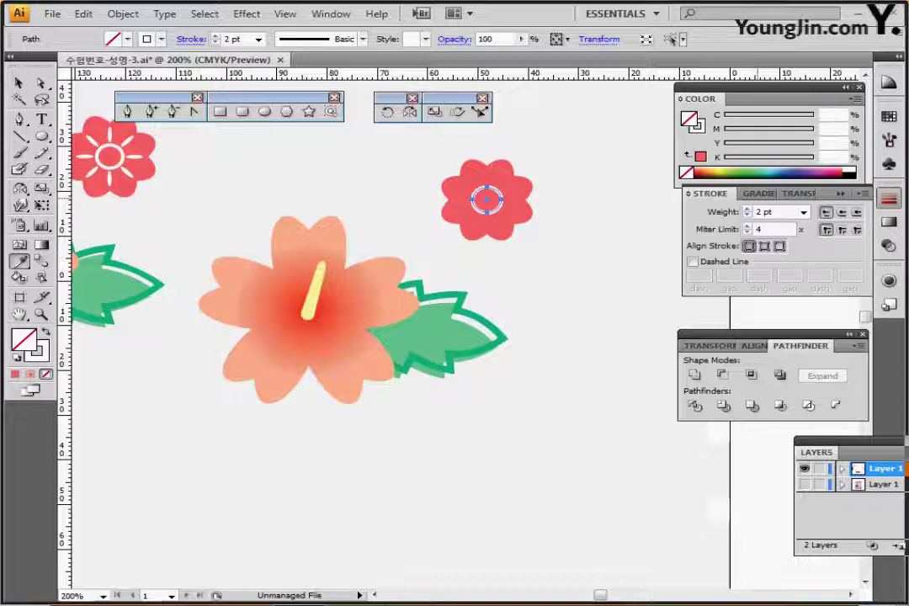
{"action": "left_click", "coordinate": [889, 199]}
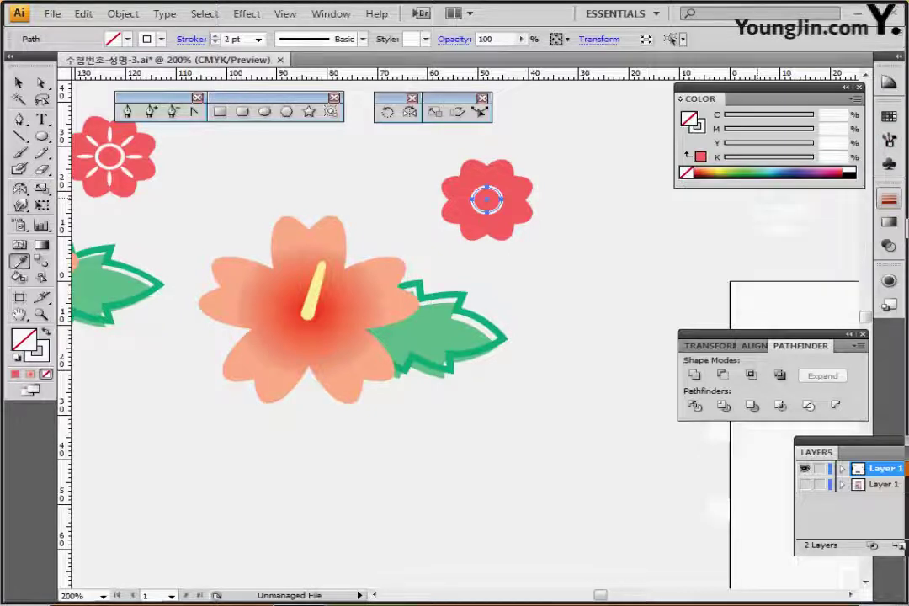
- Draw a narrow vertical ellipse about 1 mm wide and 3 mm tall above the ring, with white fill and no stroke
{"action": "key", "text": "l"}
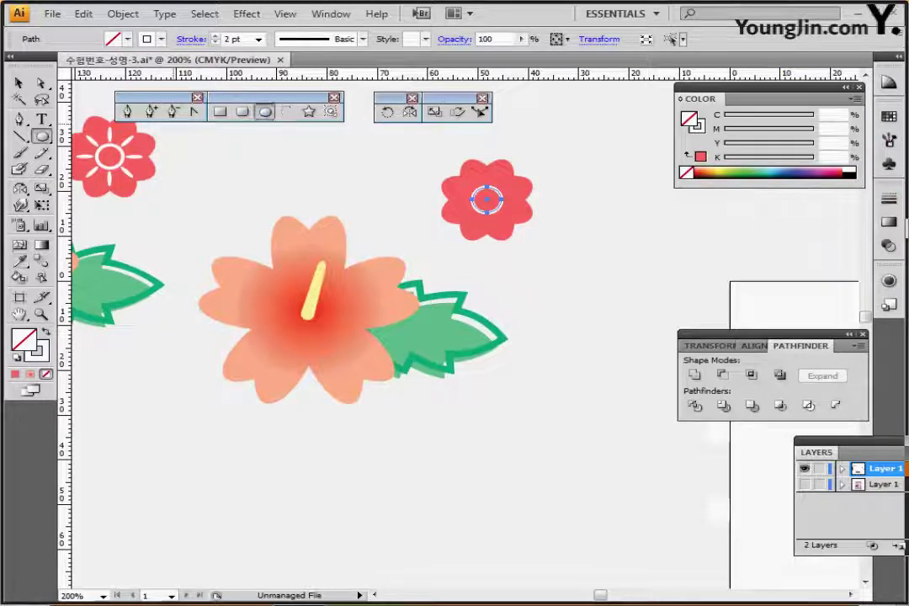
{"action": "key", "text": "ctrl+plus"}
{"action": "key", "text": "ctrl+plus"}
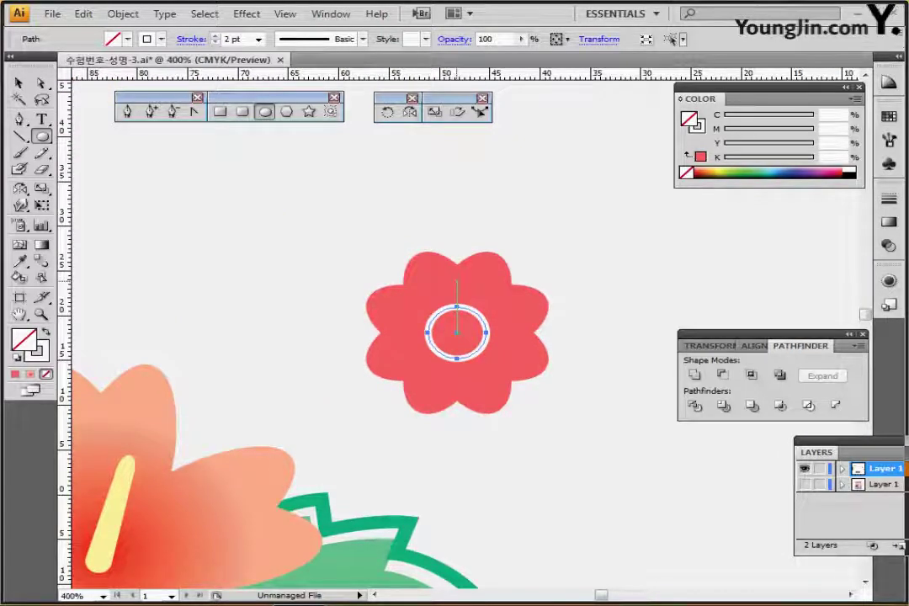
{"action": "mouse_move", "coordinate": [457, 284]}
{"action": "left_mouse_down"}
{"action": "mouse_move", "coordinate": [476, 354]}
{"action": "mouse_move", "coordinate": [461, 288]}
{"action": "left_mouse_up"}
{"action": "key", "text": "shift+x"}
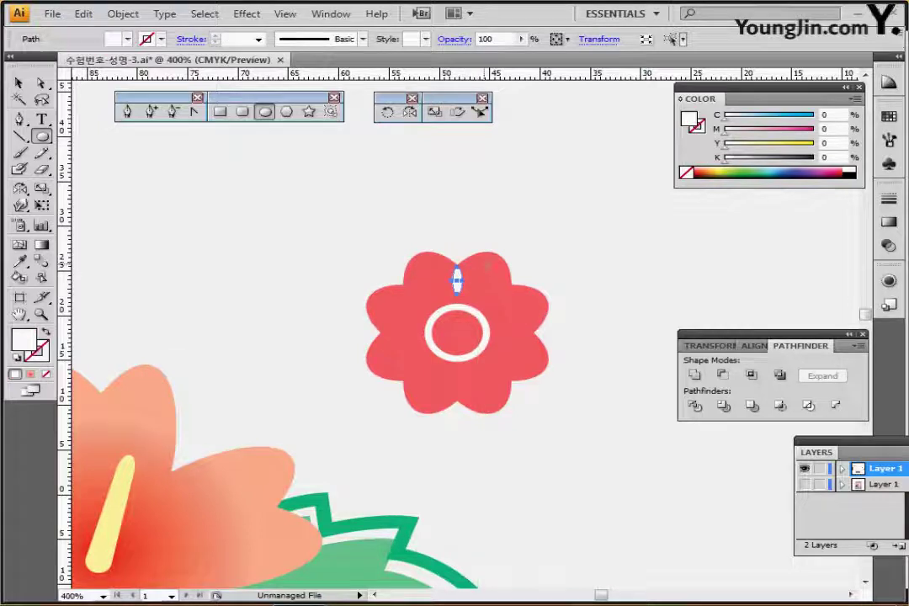
- Position the white ellipse in the gap between the ring and the flower's upper petal notch
{"action": "left_click_drag", "start_coordinate": [463, 272], "coordinate": [463, 277]}
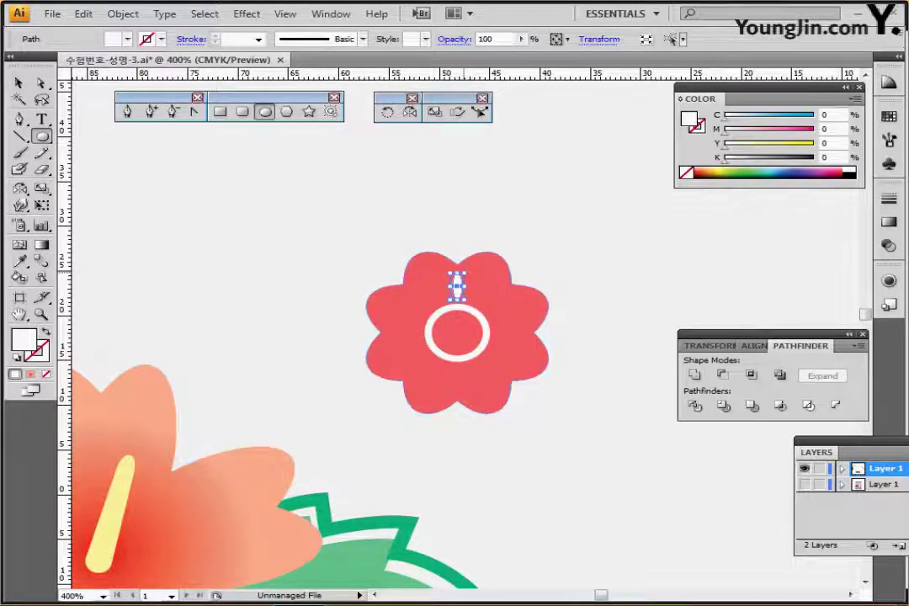
{"action": "left_click_drag", "start_coordinate": [383, 289], "coordinate": [351, 199]}
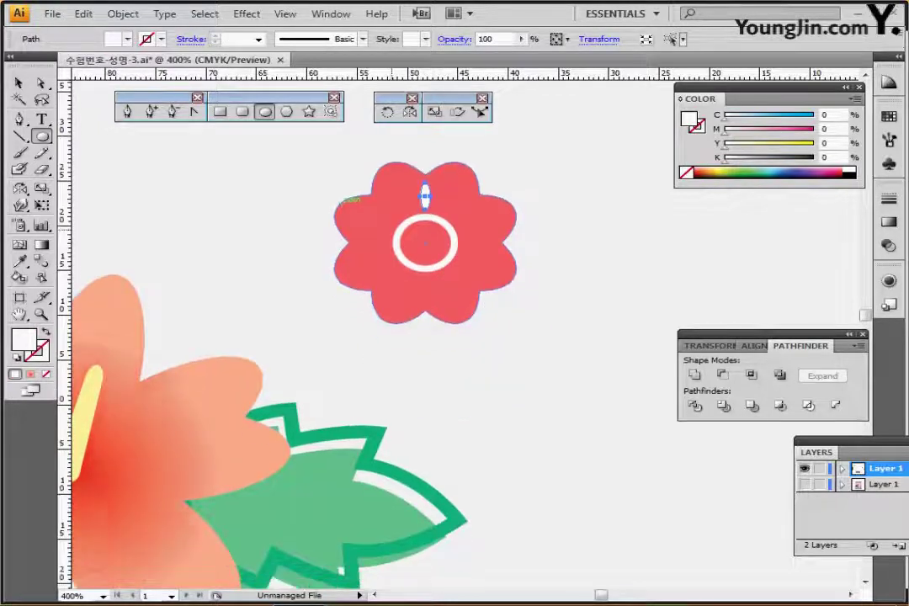
{"action": "left_click", "coordinate": [426, 192], "text": "ctrl"}
{"action": "mouse_move", "coordinate": [429, 196]}
{"action": "left_mouse_down"}
{"action": "mouse_move", "coordinate": [425, 174]}
{"action": "mouse_move", "coordinate": [425, 185]}
{"action": "left_mouse_up"}
{"action": "key", "text": "ctrl+shift+a"}
{"action": "left_click", "coordinate": [427, 194], "text": "ctrl"}
{"action": "key", "text": "ctrl+shift+a"}
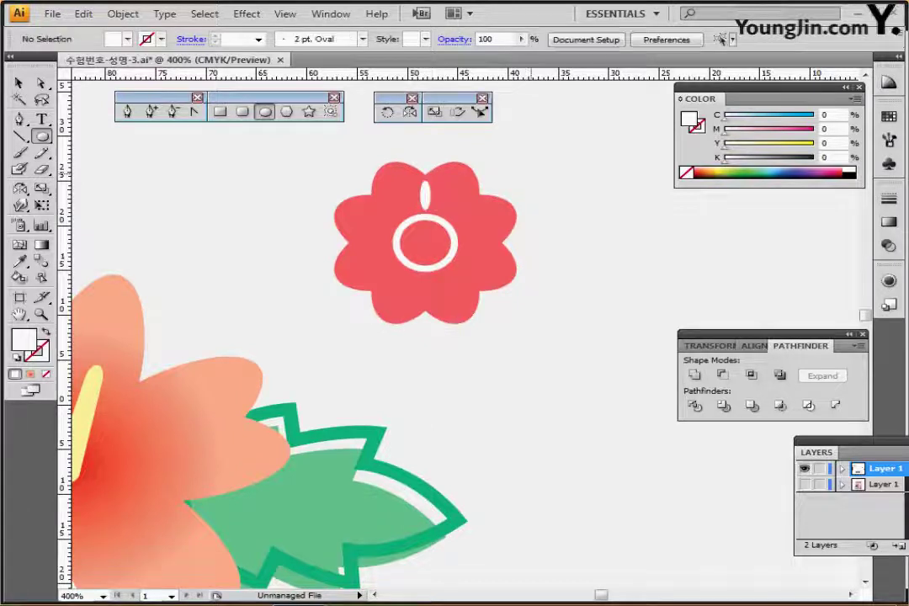
- Align the red petal shape, white ring and small ellipse on their horizontal centres
{"action": "key", "text": "ctrl+a"}
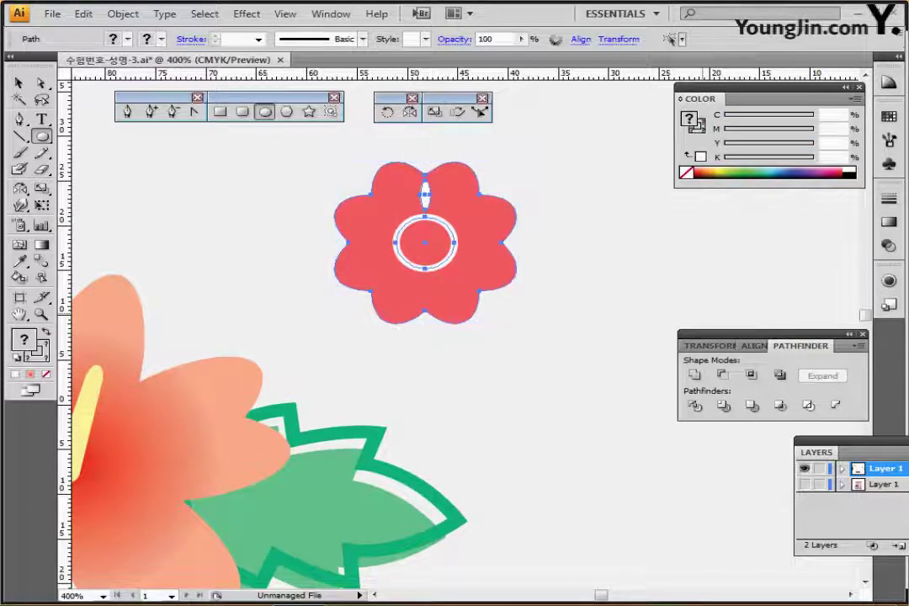
{"action": "left_click_drag", "start_coordinate": [543, 167], "coordinate": [443, 248]}
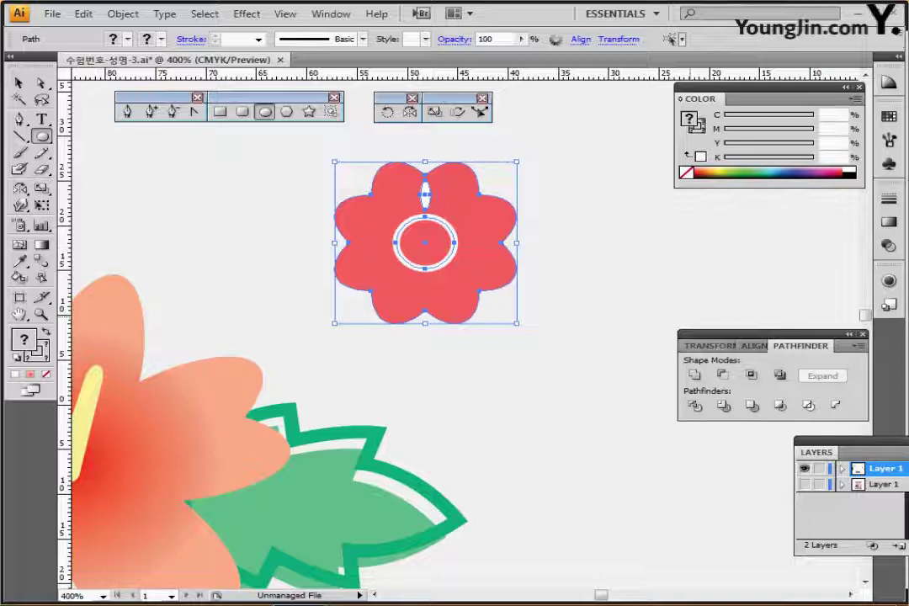
{"action": "left_click", "coordinate": [756, 346]}
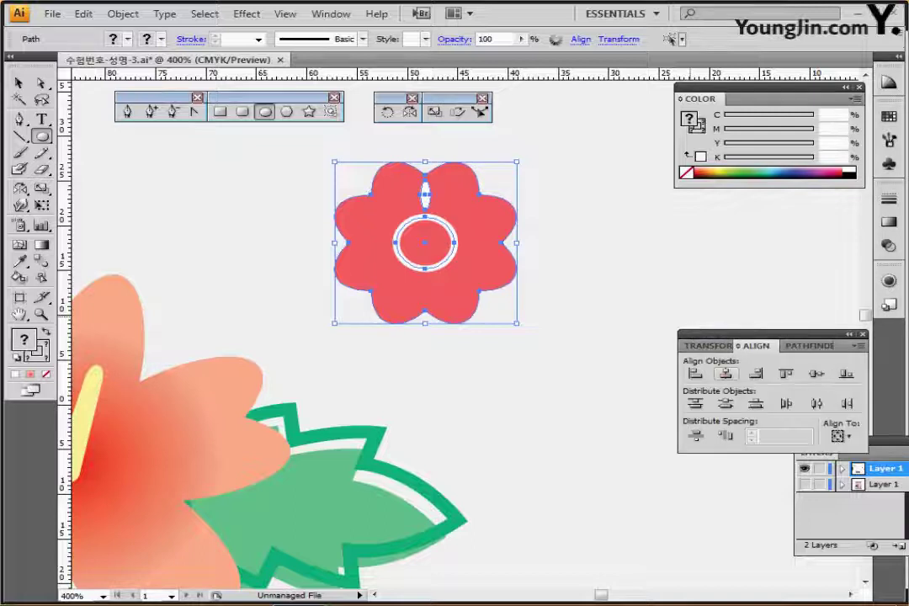
{"action": "left_click", "coordinate": [726, 374]}
{"action": "left_click", "coordinate": [592, 181], "text": "ctrl"}
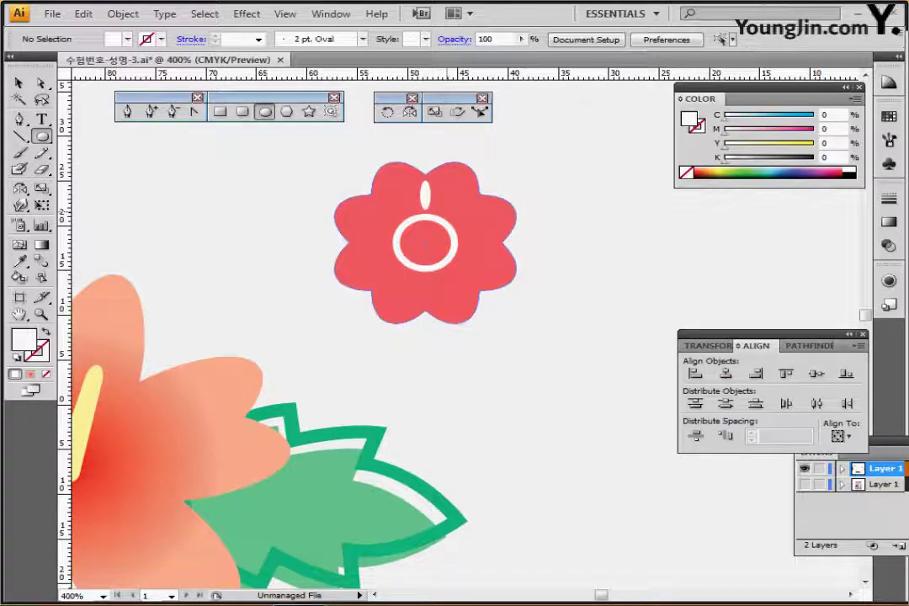
- Make a copy of the white ellipse rotated 45° around the ring's centre
{"action": "left_click", "coordinate": [426, 190]}
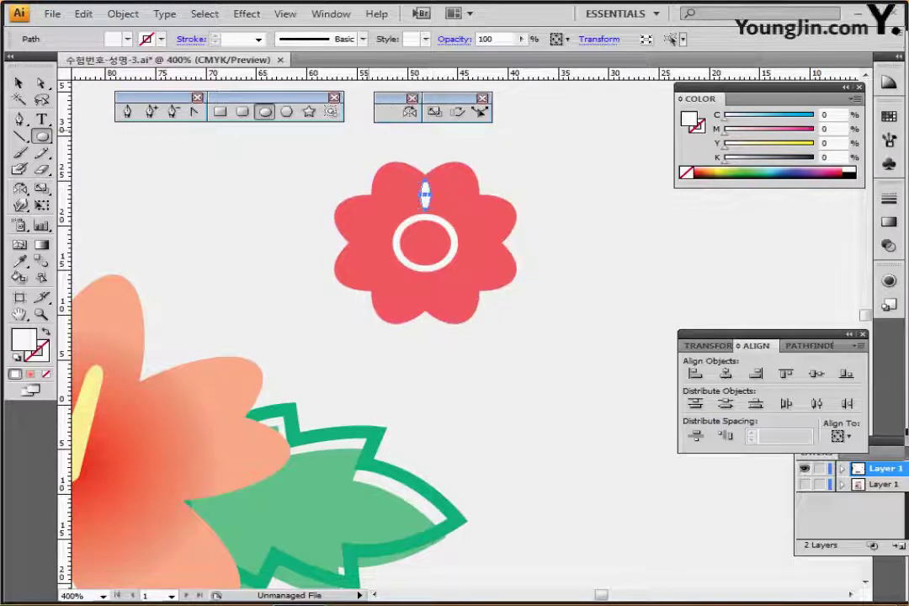
{"action": "left_click", "coordinate": [387, 112]}
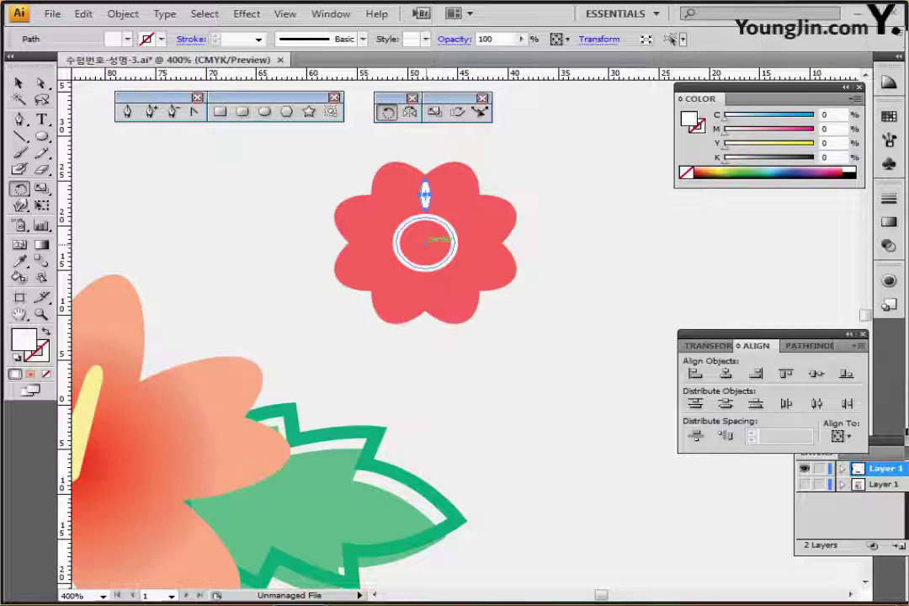
{"action": "left_click", "coordinate": [427, 241]}
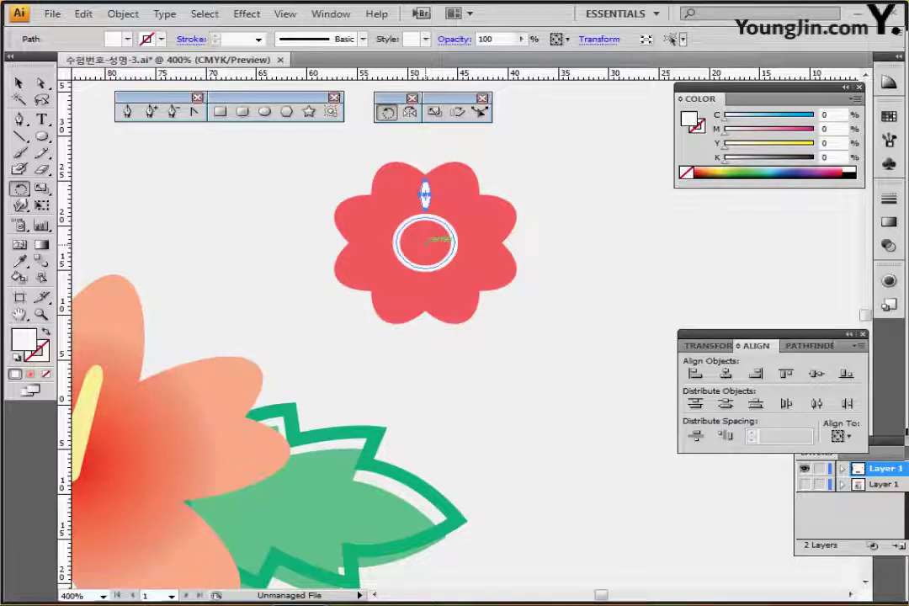
{"action": "left_click", "coordinate": [426, 242], "text": "alt"}
{"action": "type", "text": "45"}
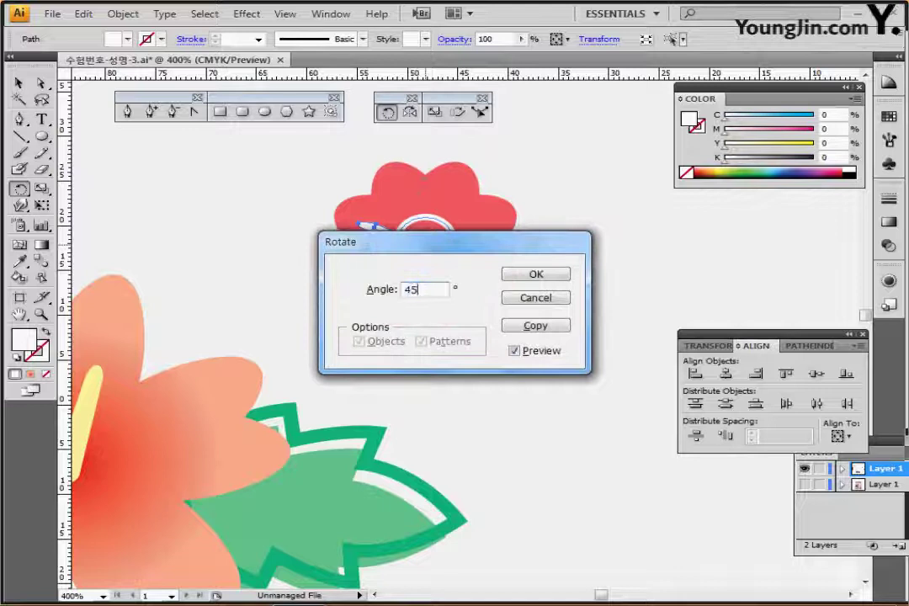
{"action": "left_click", "coordinate": [535, 326]}
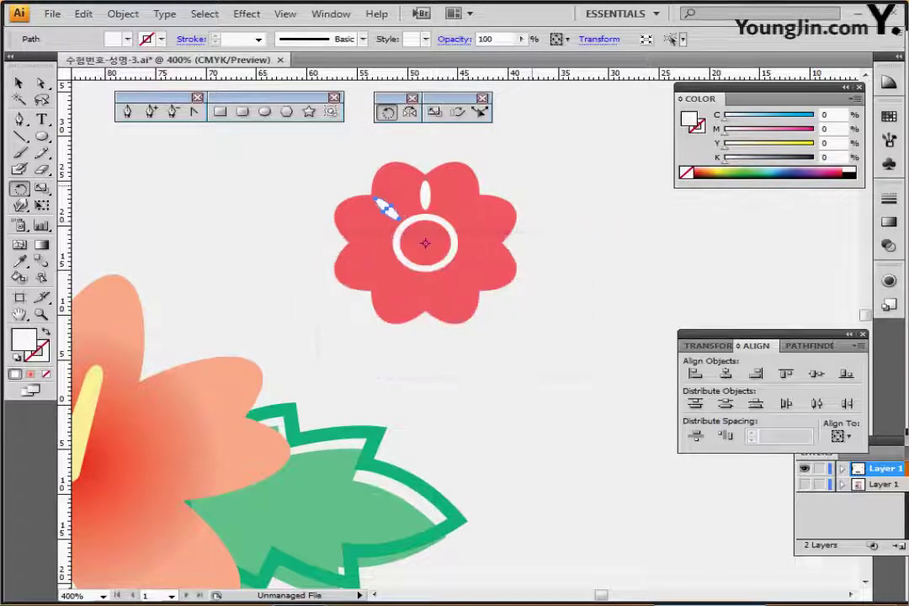
- Repeat the rotated copy six more times so eight white ellipses surround the ring
{"action": "key", "text": "ctrl+d"}
{"action": "key", "text": "ctrl+d"}
{"action": "key", "text": "ctrl+d"}
{"action": "key", "text": "ctrl+d"}
{"action": "key", "text": "ctrl+d"}
{"action": "key", "text": "ctrl+d"}
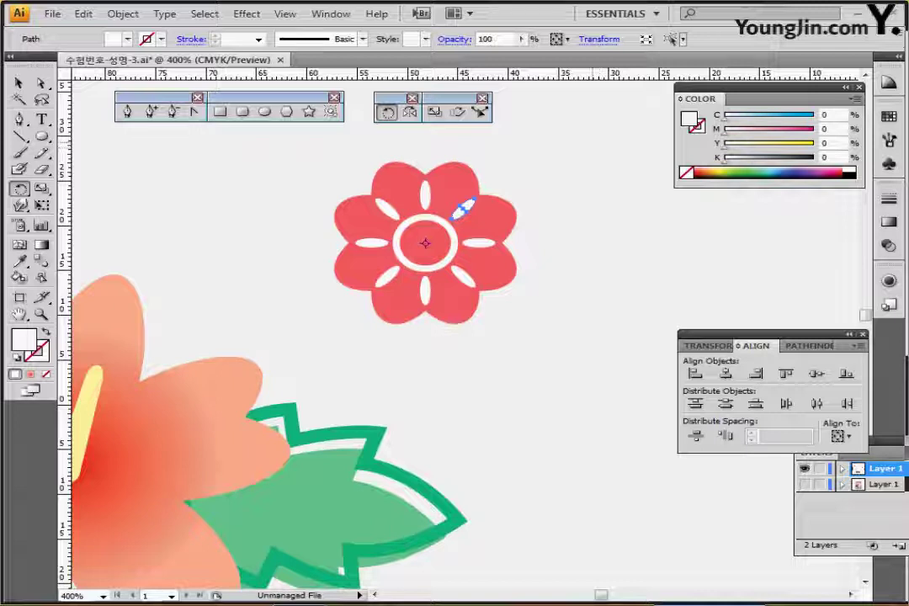
- Select all parts of the new small red flower and shift it slightly towards the hibiscus
{"action": "scroll", "coordinate": [528, 165], "scroll_direction": "down", "scroll_amount": 3}
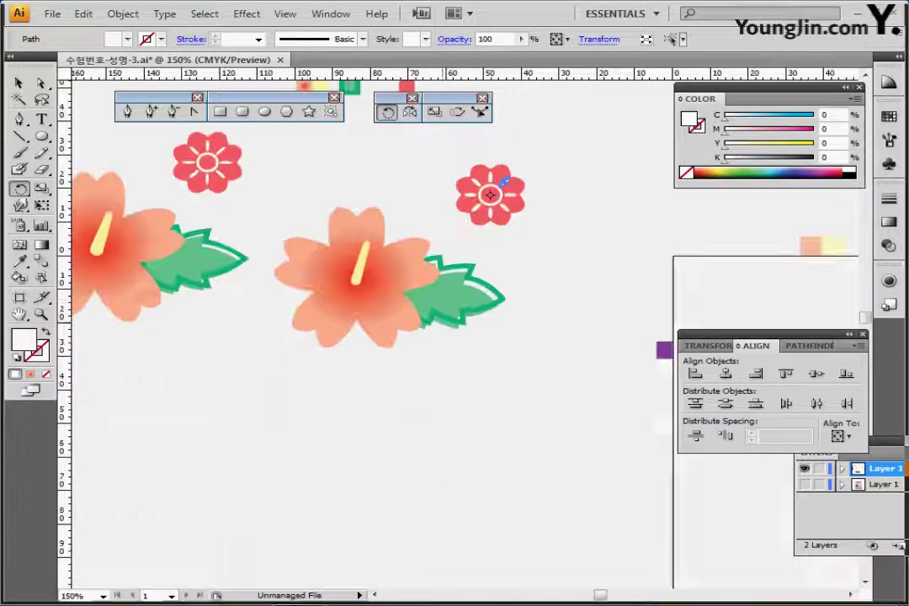
{"action": "left_click_drag", "start_coordinate": [528, 165], "coordinate": [500, 200]}
{"action": "left_click", "coordinate": [20, 84]}
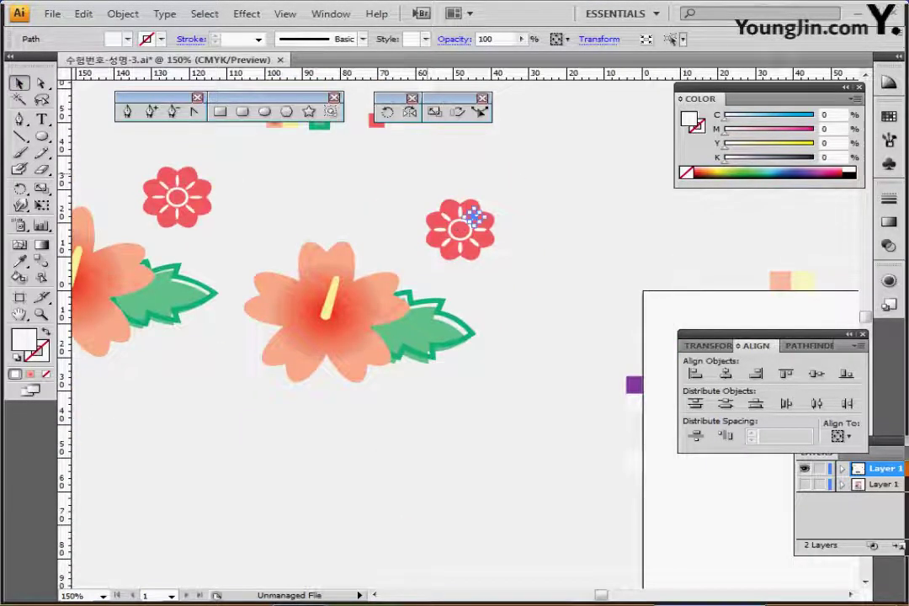
{"action": "left_click_drag", "start_coordinate": [415, 168], "coordinate": [536, 273]}
{"action": "left_click_drag", "start_coordinate": [470, 229], "coordinate": [459, 243]}
{"action": "left_click", "coordinate": [540, 192]}
- Register the new hibiscus, leaf and small red flower together as a Graphic symbol named 무궁화
{"action": "left_click_drag", "start_coordinate": [541, 192], "coordinate": [278, 406]}
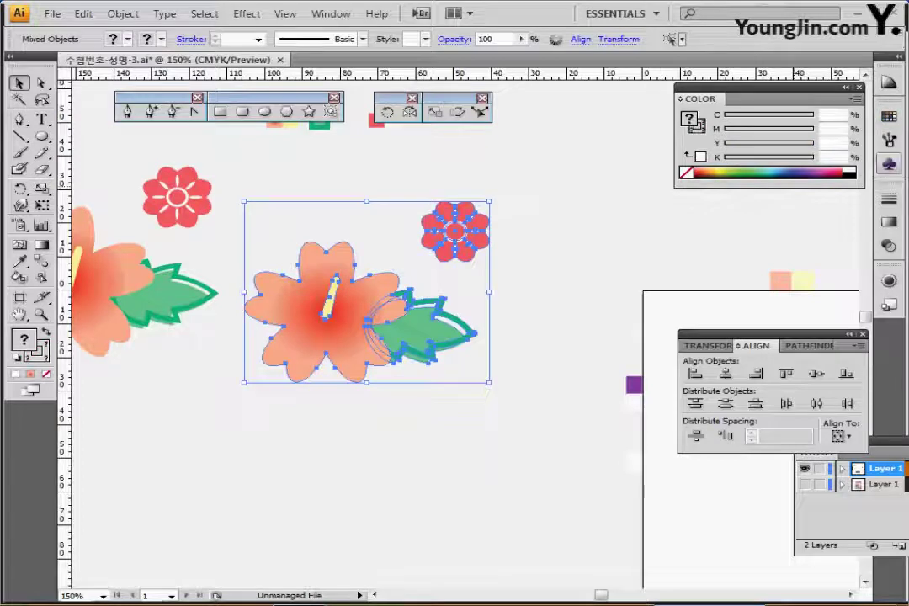
{"action": "left_click", "coordinate": [889, 164]}
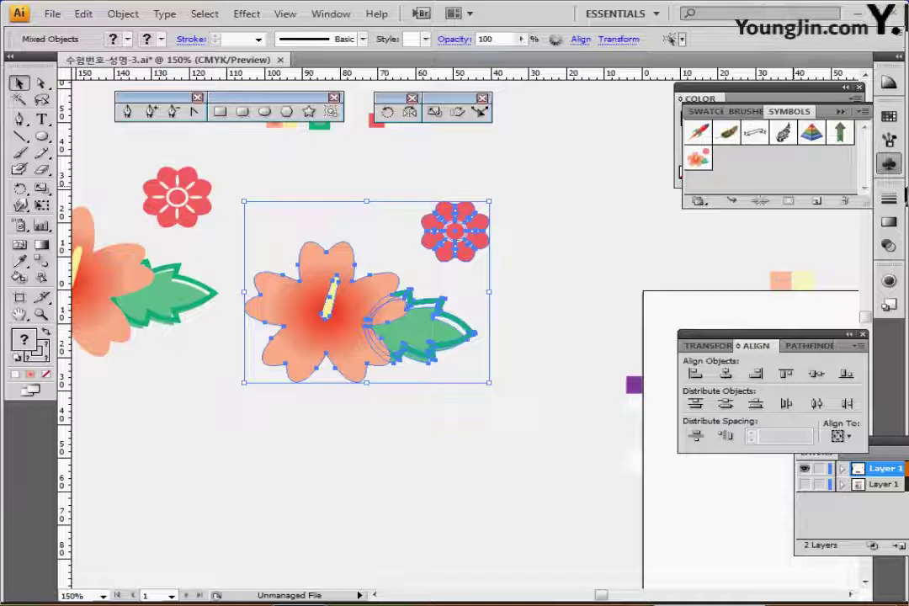
{"action": "key", "text": "F8"}
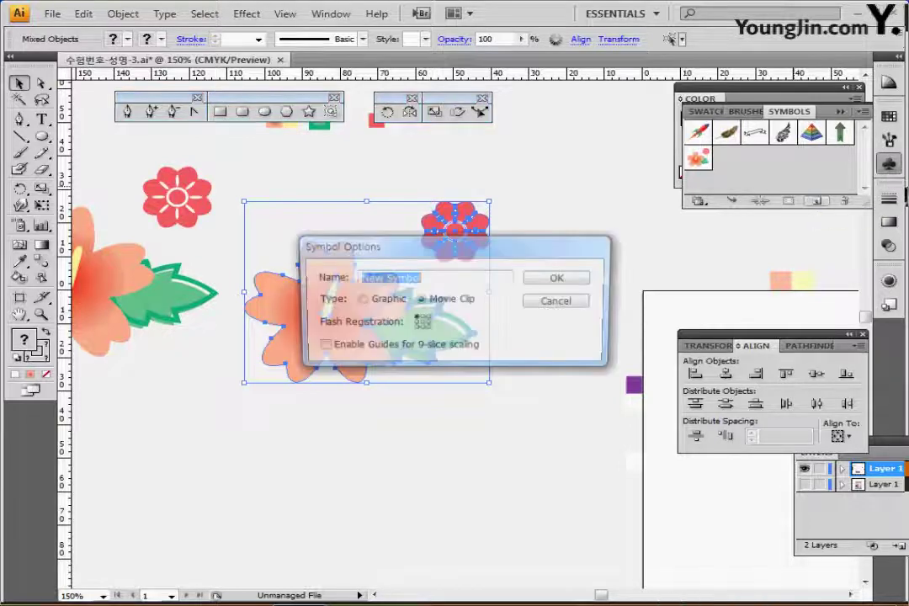
{"action": "left_click", "coordinate": [362, 300]}
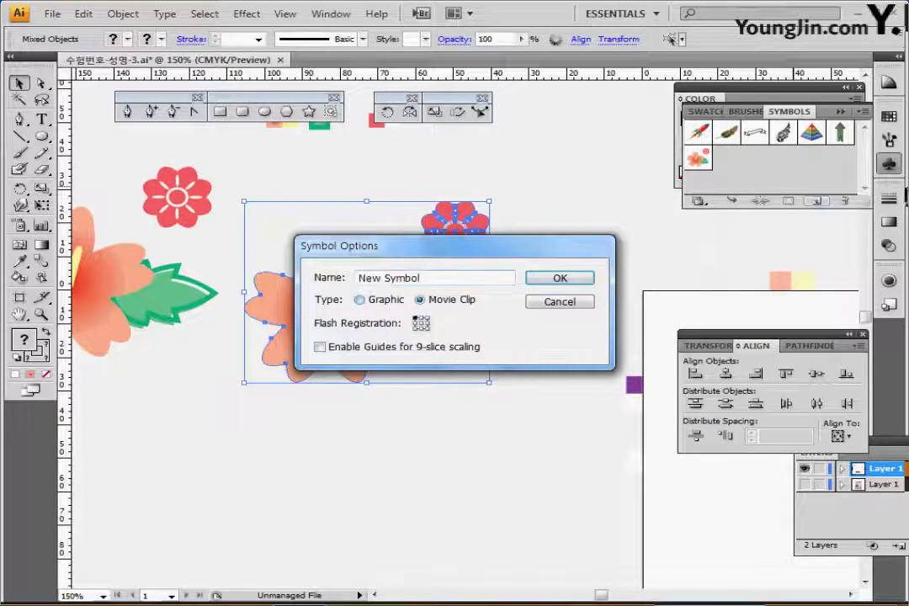
{"action": "left_click", "coordinate": [360, 300]}
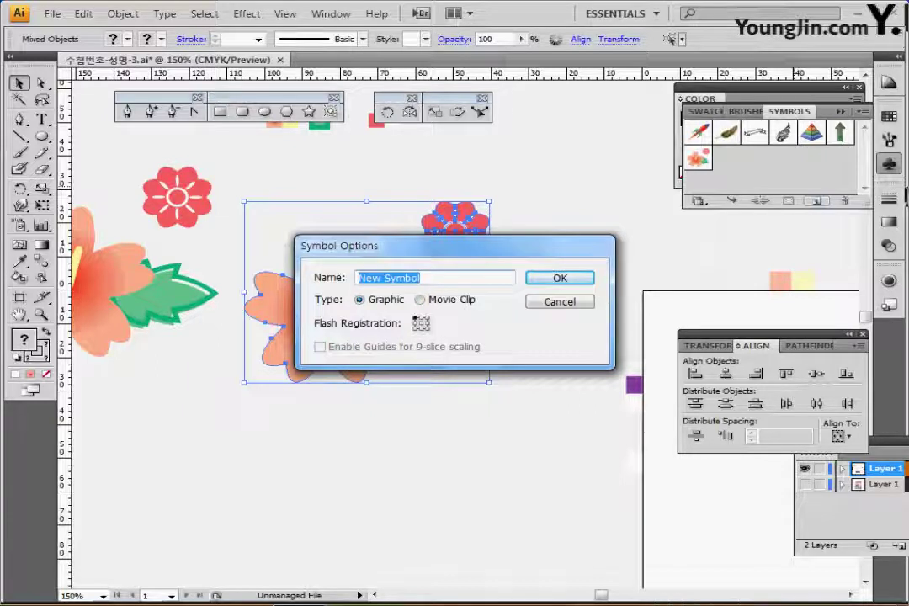
{"action": "type", "text": "무궁화"}
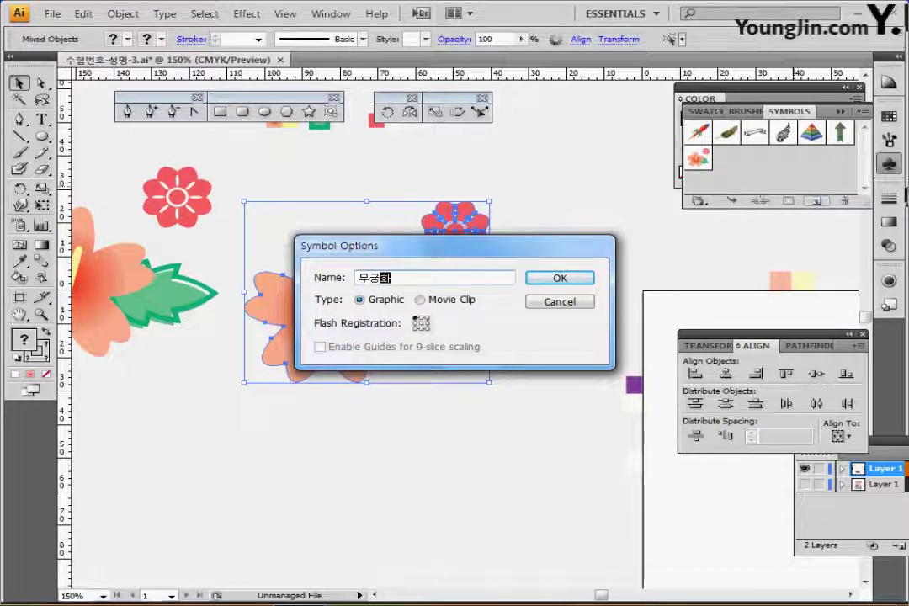
{"action": "key", "text": "Return"}
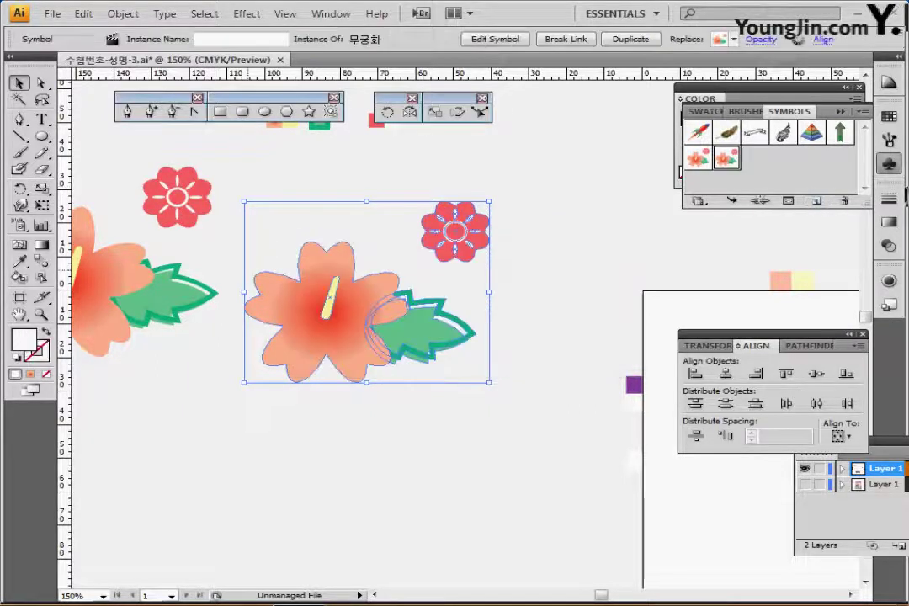
- Delete the sample flowers and the new symbol instance from the canvas beside the artboard
{"action": "left_click", "coordinate": [510, 428]}
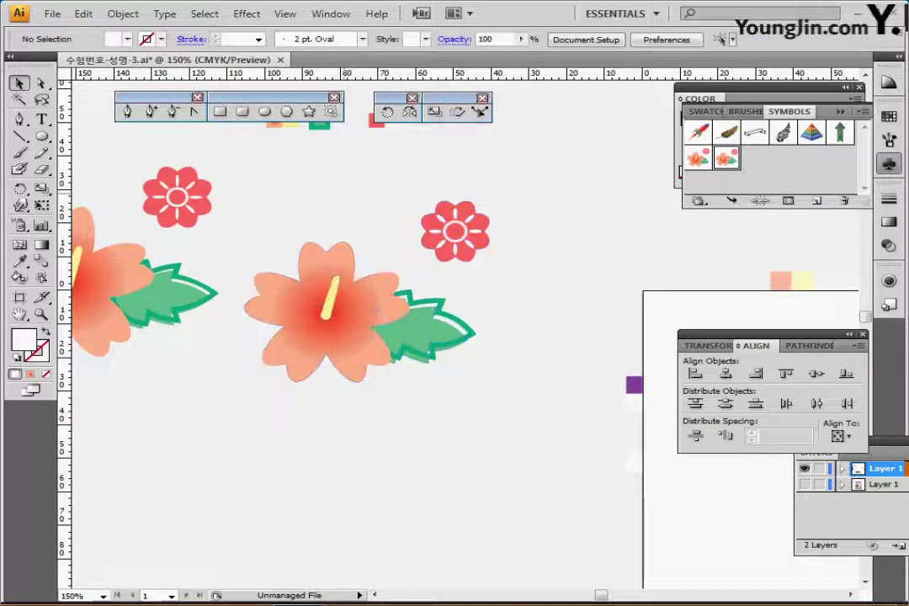
{"action": "left_click_drag", "start_coordinate": [88, 167], "coordinate": [421, 284]}
{"action": "key", "text": "Delete"}
- Draw a 210 × 297 mm rectangle from the artboard's upper-left corner, filled with the salmon of the swatch above the artboard
{"action": "left_click_drag", "start_coordinate": [496, 296], "coordinate": [380, 182]}
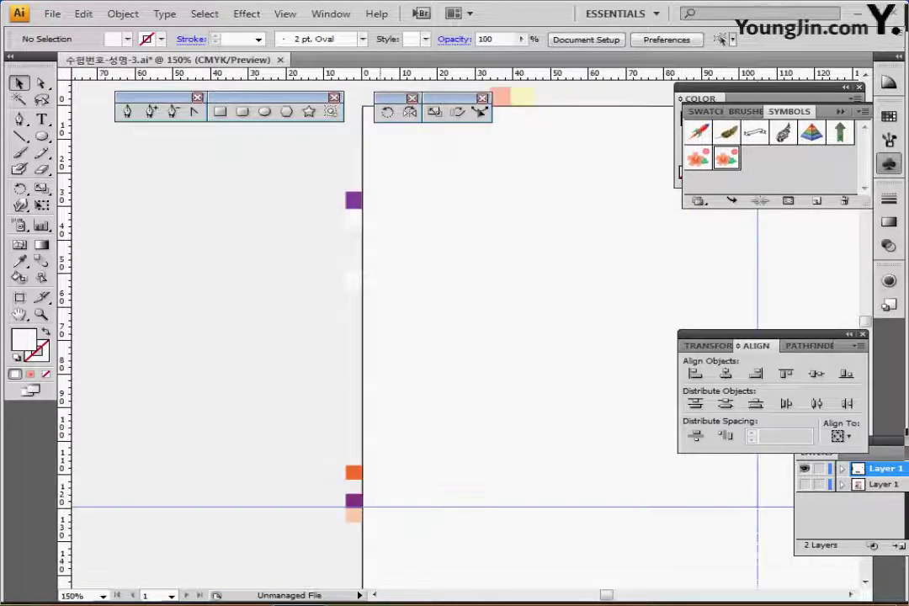
{"action": "left_click_drag", "start_coordinate": [434, 228], "coordinate": [372, 280]}
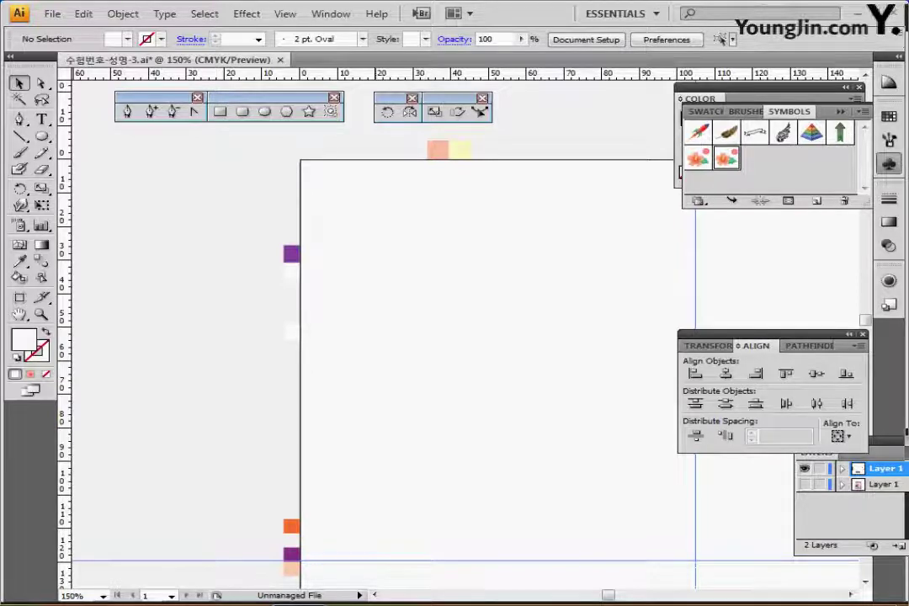
{"action": "left_click_drag", "start_coordinate": [488, 271], "coordinate": [469, 278]}
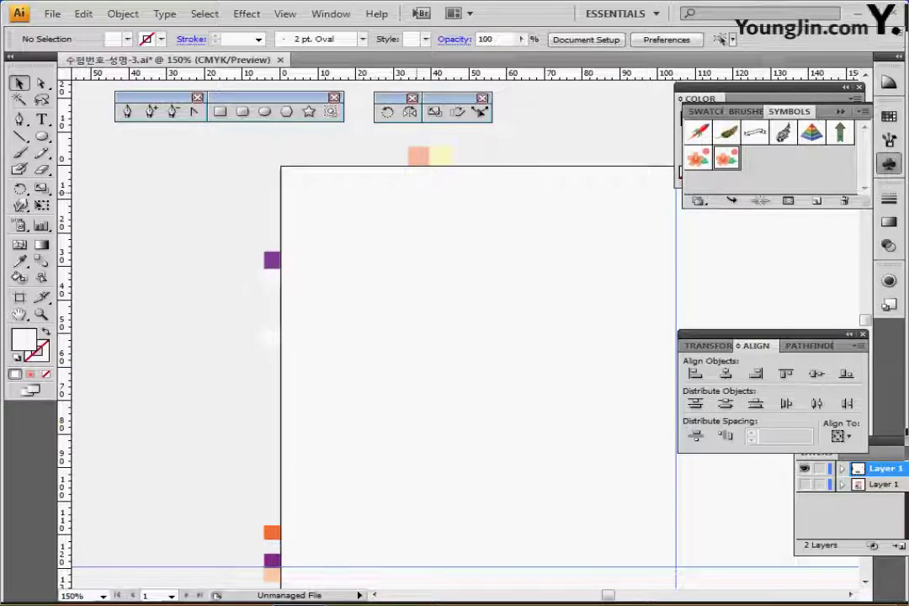
{"action": "left_click", "coordinate": [418, 157]}
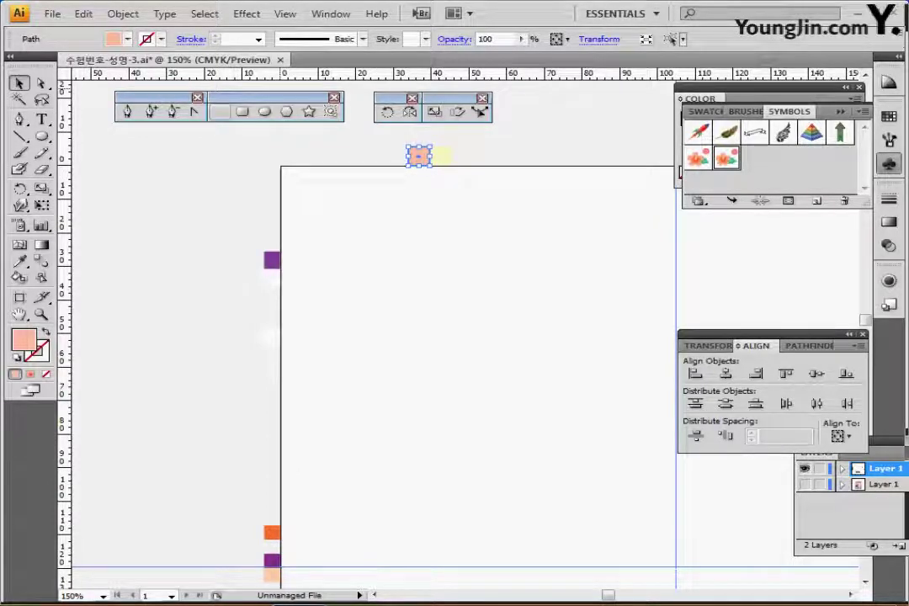
{"action": "left_click", "coordinate": [220, 111]}
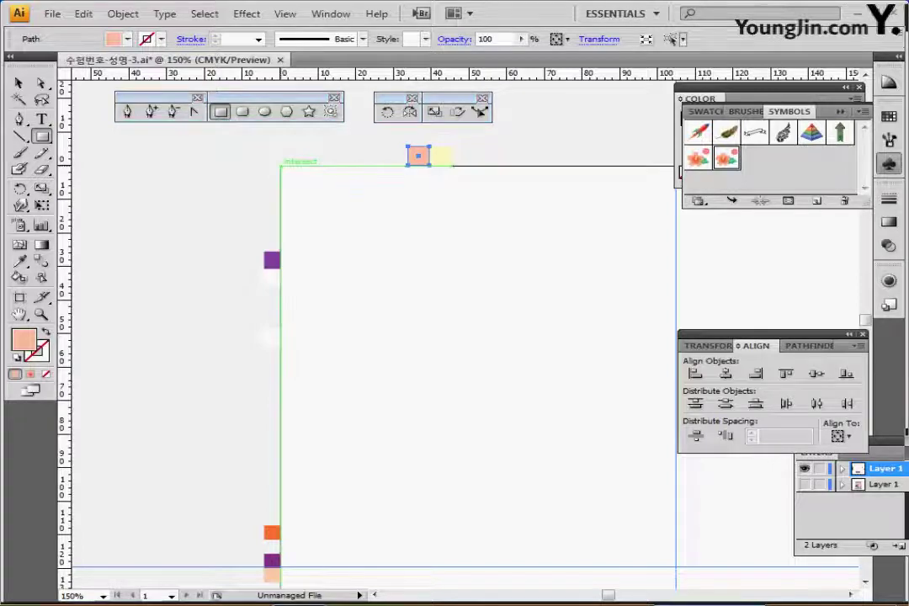
{"action": "left_click", "coordinate": [282, 166]}
{"action": "type", "text": "210"}
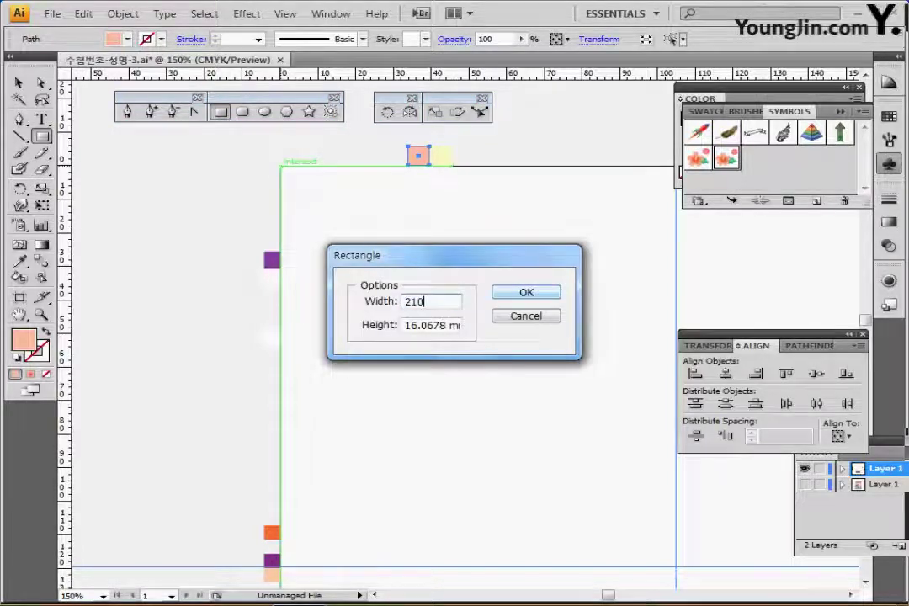
{"action": "key", "text": "Tab"}
{"action": "type", "text": "297"}
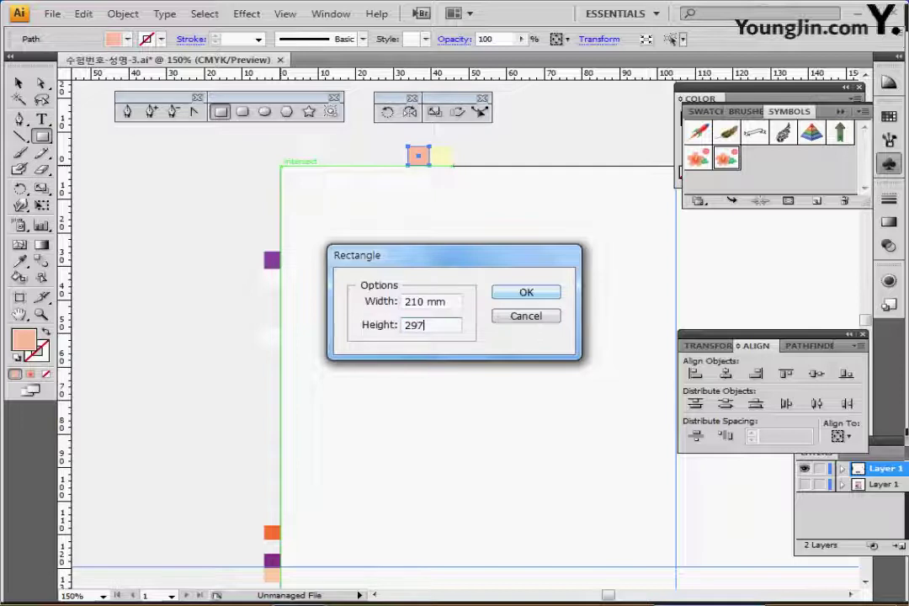
{"action": "key", "text": "Return"}
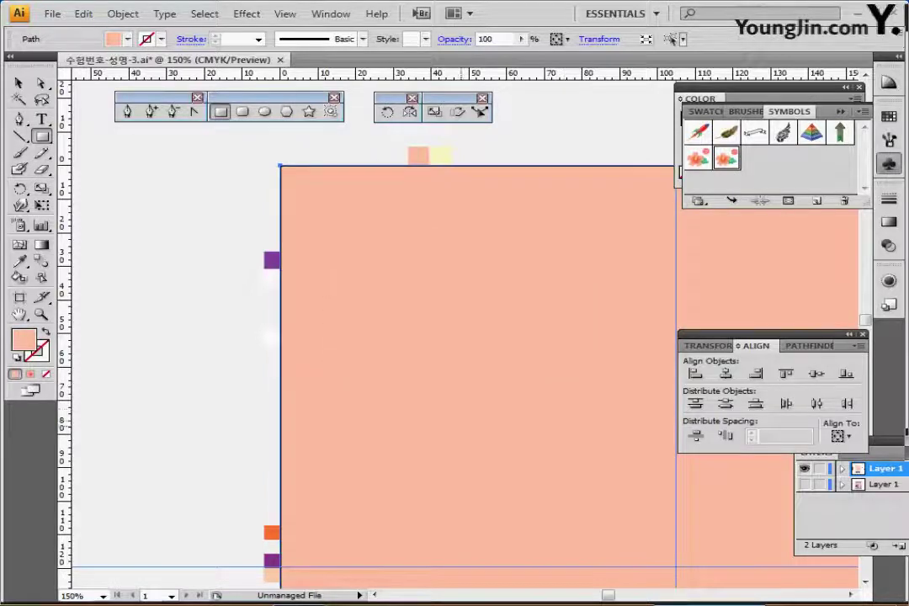
- Add a gradient mesh point to the salmon background rectangle where the two guides cross
{"action": "key", "text": "ctrl+minus"}
{"action": "key", "text": "ctrl+minus"}
{"action": "key", "text": "ctrl+minus"}
{"action": "left_click_drag", "start_coordinate": [516, 293], "coordinate": [452, 289]}
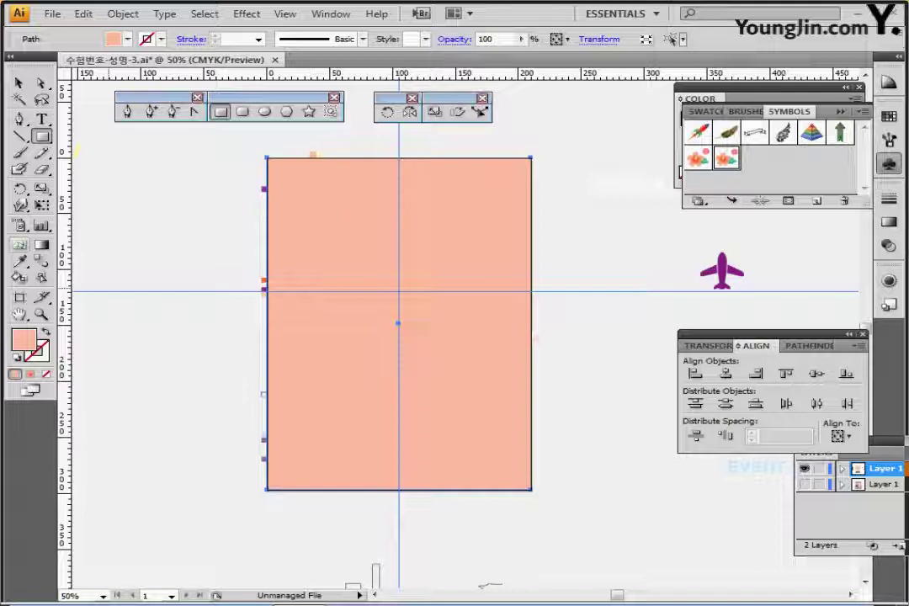
{"action": "left_click", "coordinate": [19, 245]}
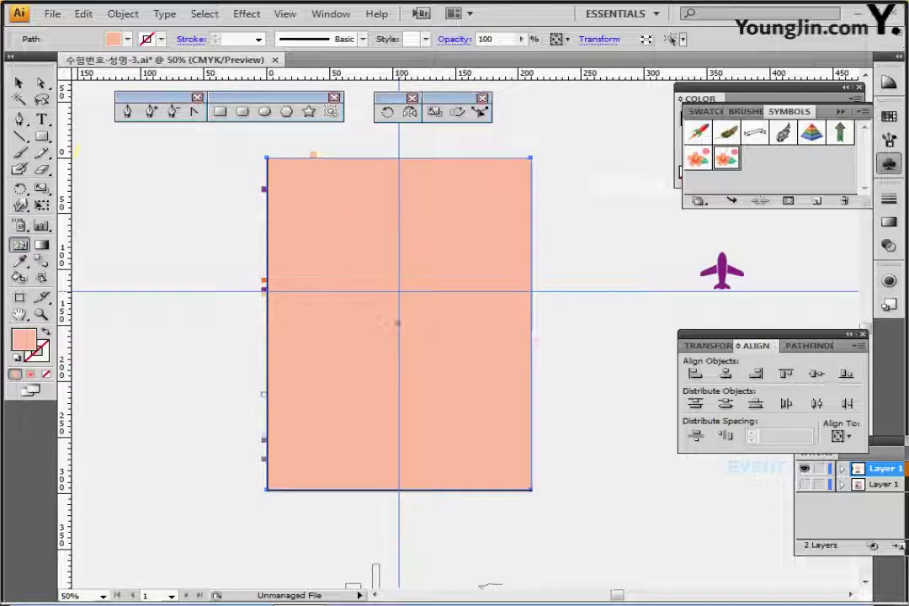
{"action": "left_click", "coordinate": [399, 292]}
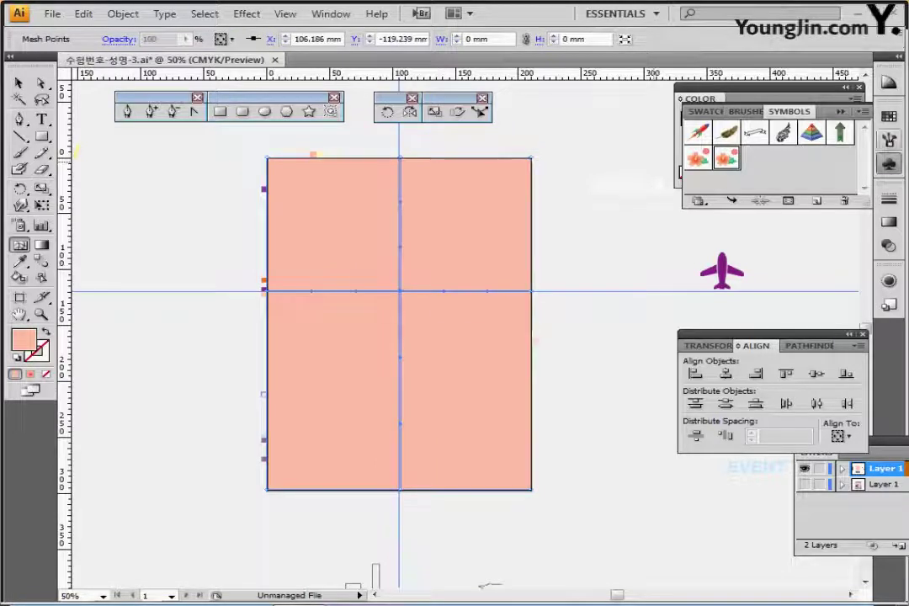
- Colour the new mesh point pale yellow by setting its magenta to 0%
{"action": "left_click", "coordinate": [840, 111]}
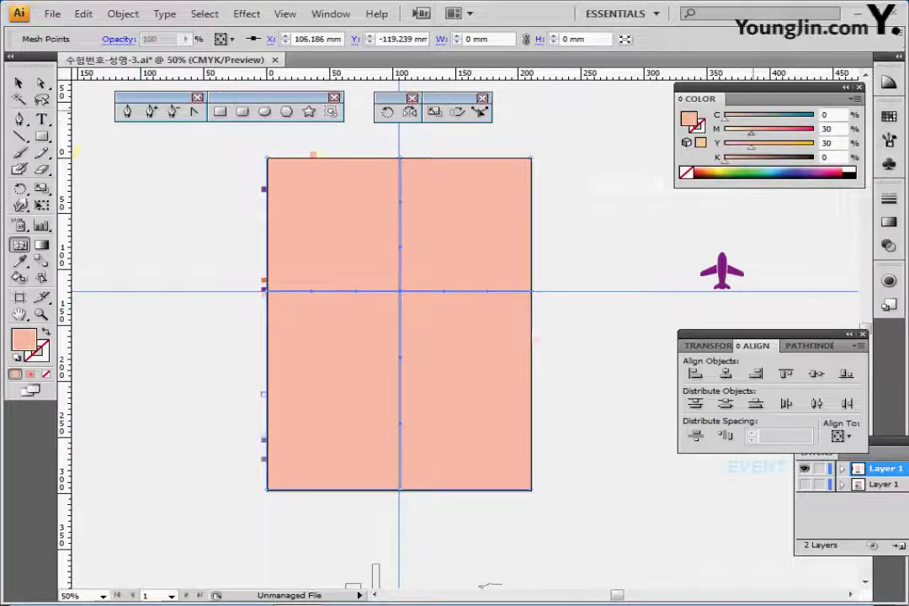
{"action": "double_click", "coordinate": [829, 128]}
{"action": "type", "text": "0"}
{"action": "key", "text": "Tab"}
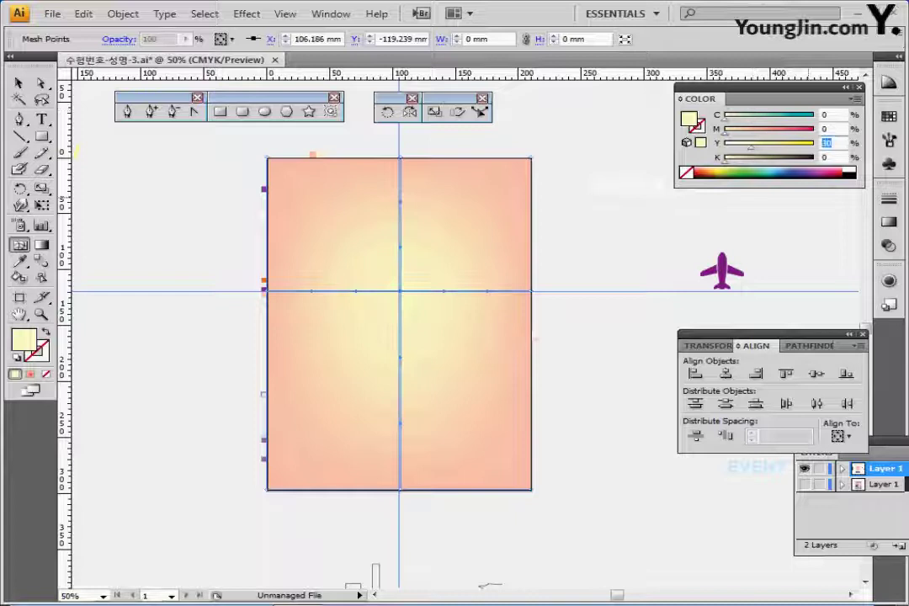
{"action": "key", "text": "Return"}
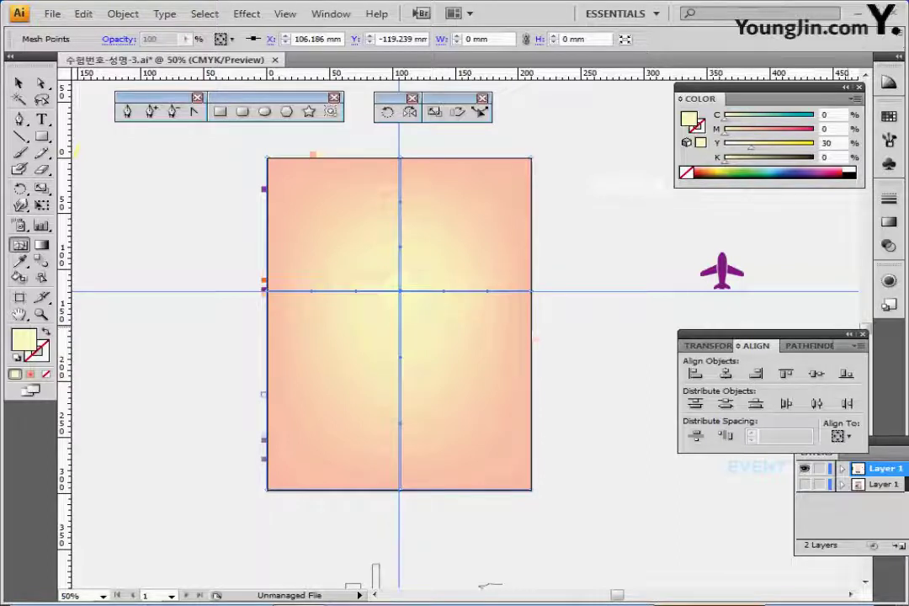
- Select the unpainted narrow triangle running from the guide crossing to below the artboard and apply the default white fill and black stroke
{"action": "key", "text": "p"}
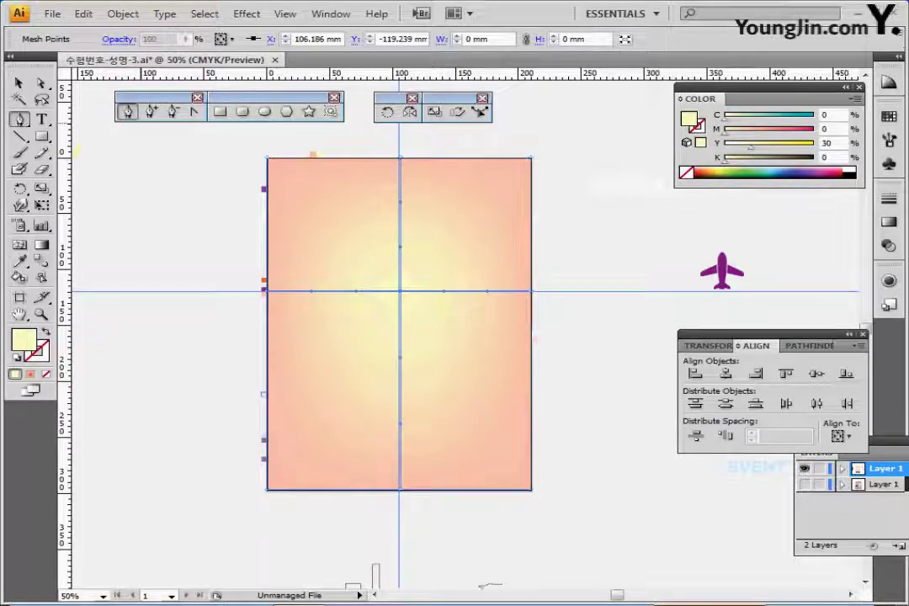
{"action": "left_click_drag", "start_coordinate": [455, 379], "coordinate": [421, 368]}
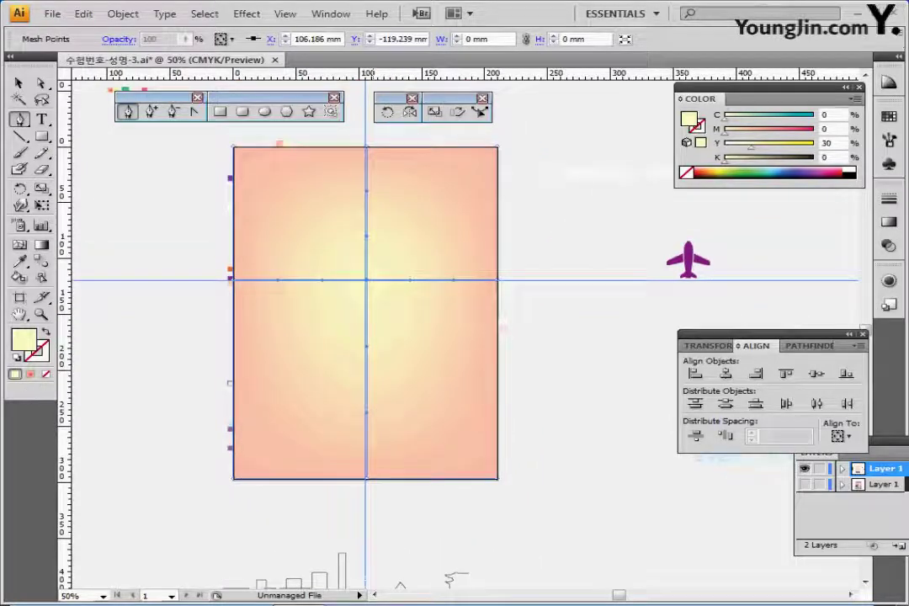
{"action": "key", "text": "ctrl"}
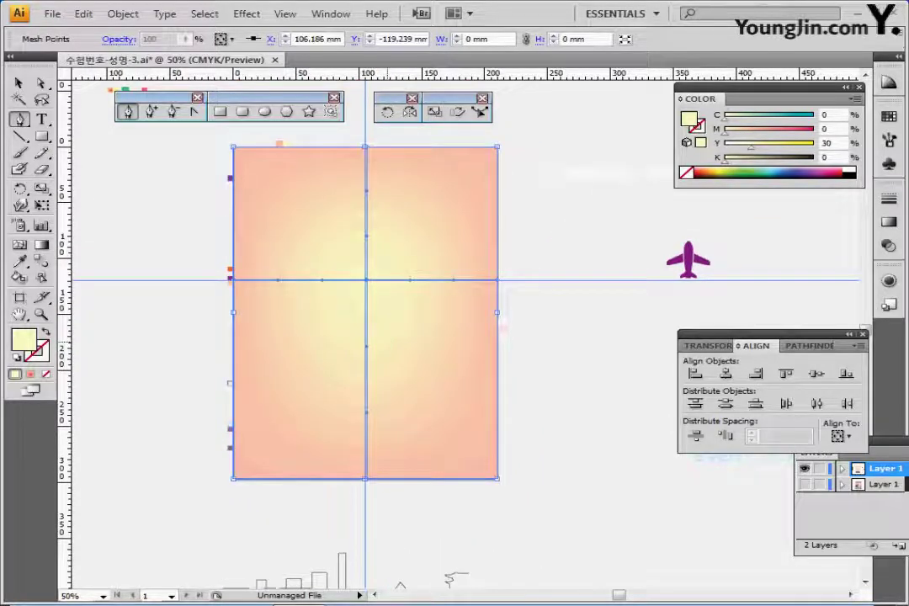
{"action": "left_click", "coordinate": [373, 344], "text": "ctrl"}
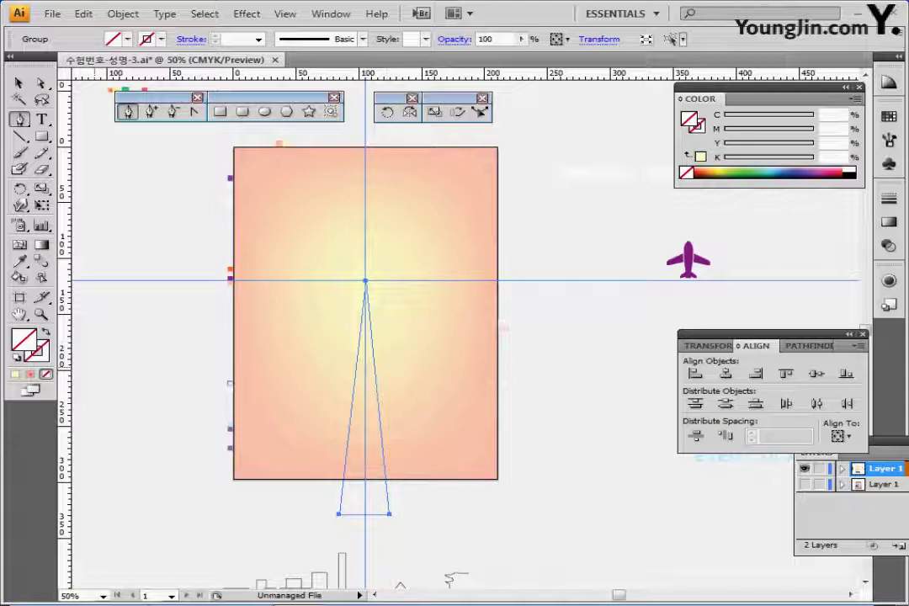
{"action": "key", "text": "d"}
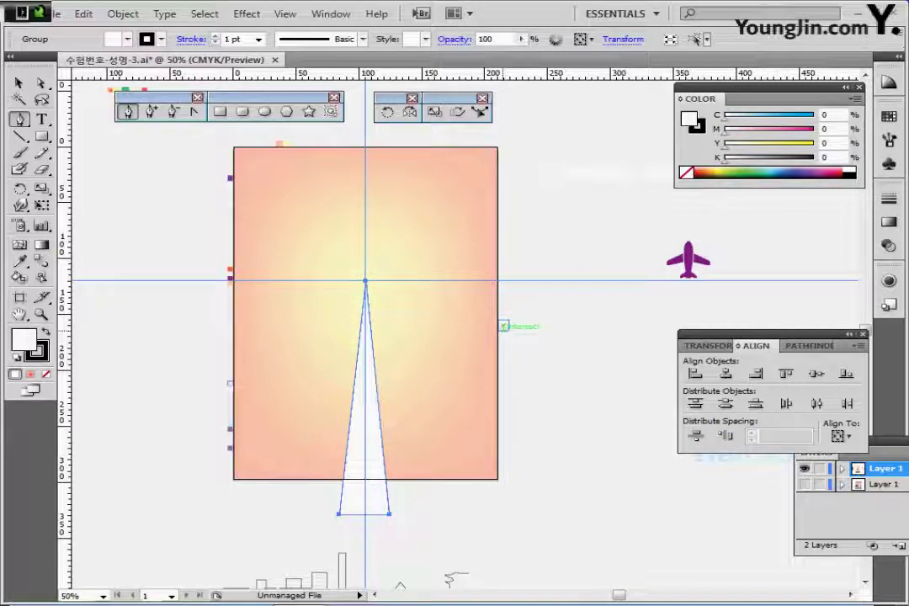
- Fill the triangular ray with the pink-to-white linear gradient sampled from the small swatch beside the artboard, and inspect both gradient stops
{"action": "key", "text": "i"}
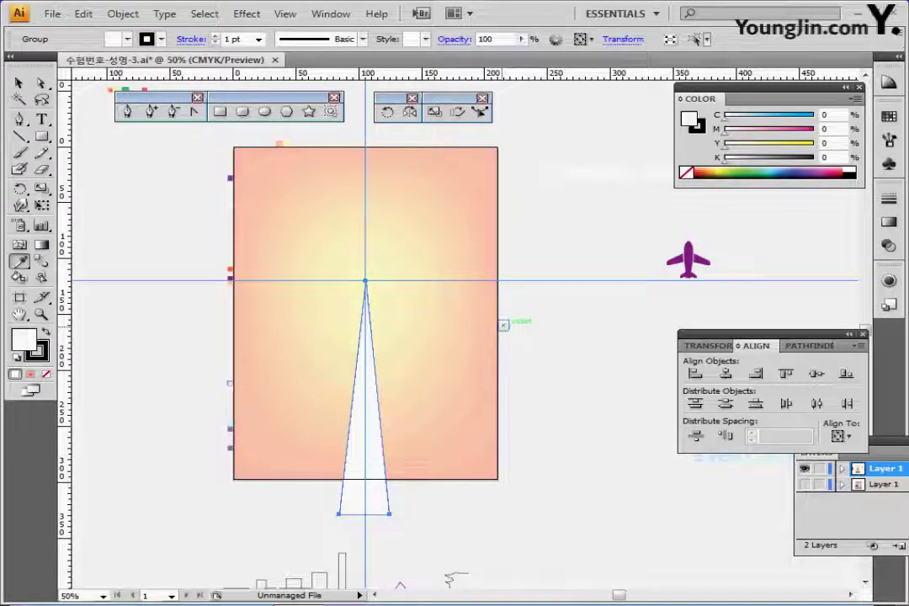
{"action": "left_click", "coordinate": [231, 283]}
{"action": "left_click", "coordinate": [889, 222]}
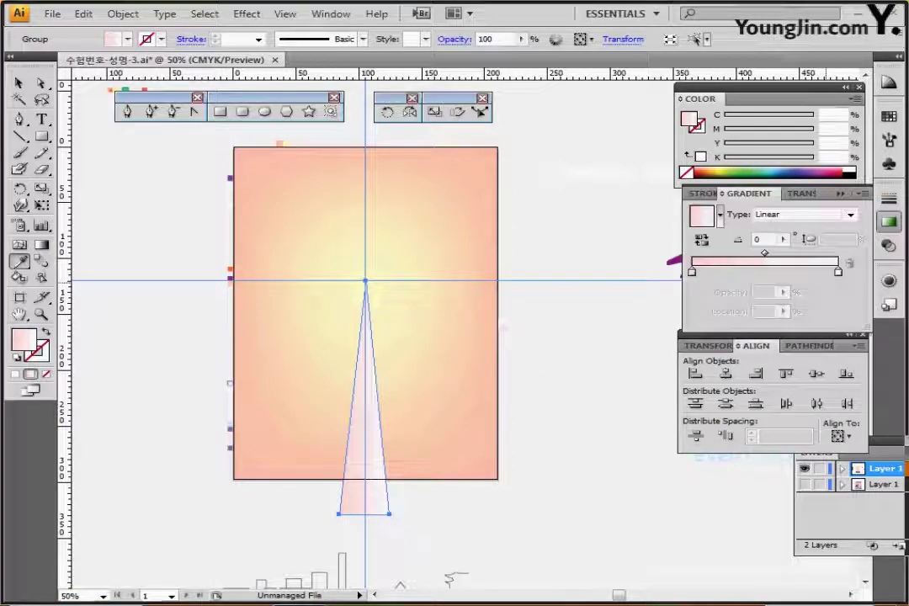
{"action": "left_click", "coordinate": [692, 272]}
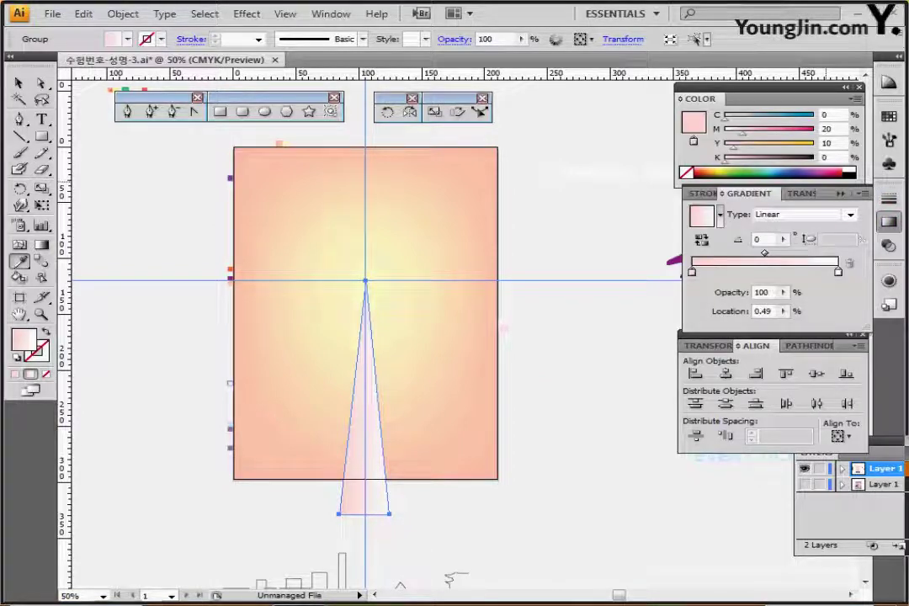
{"action": "left_click", "coordinate": [839, 272]}
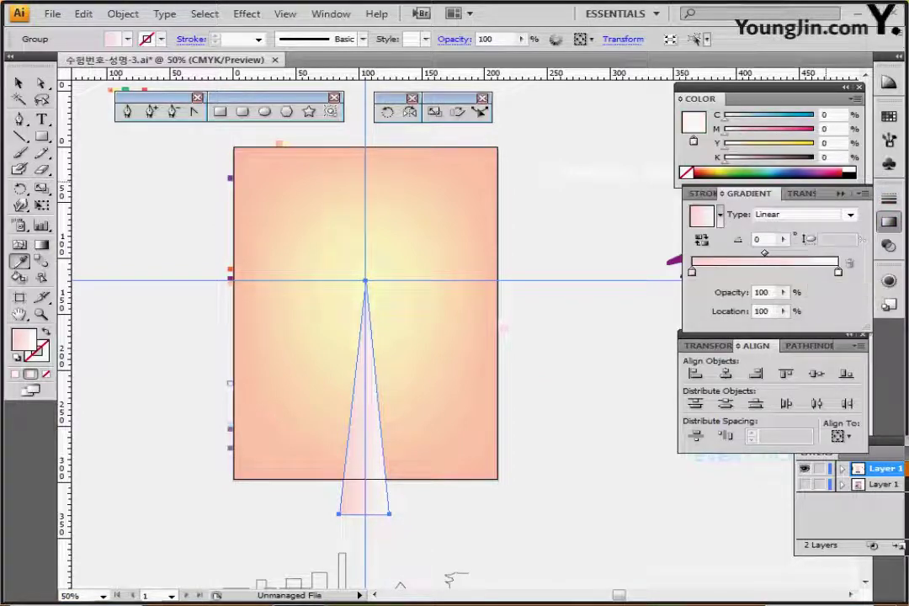
- Set the ray's gradient angle to 90°
{"action": "left_click", "coordinate": [761, 240]}
{"action": "left_click", "coordinate": [757, 239]}
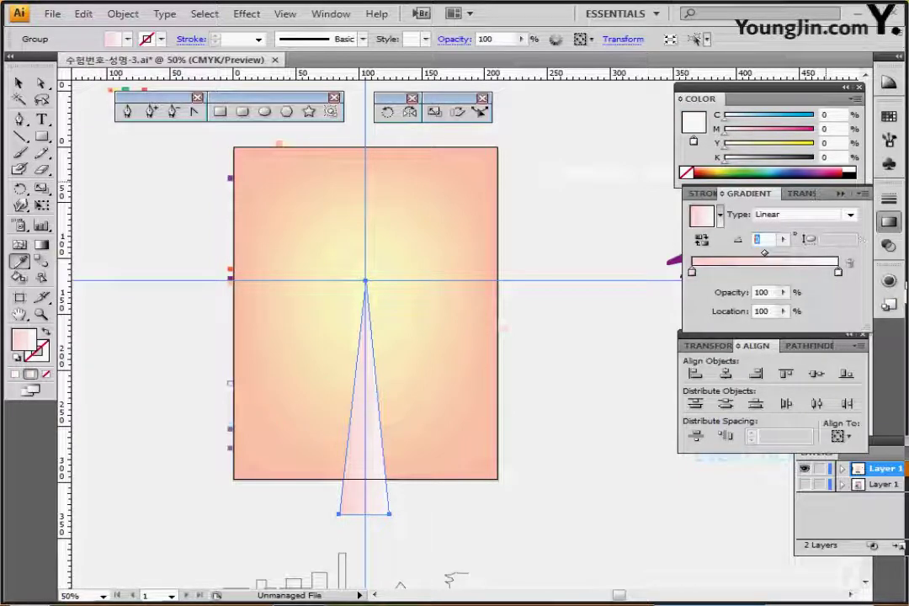
{"action": "type", "text": "90"}
{"action": "key", "text": "Return"}
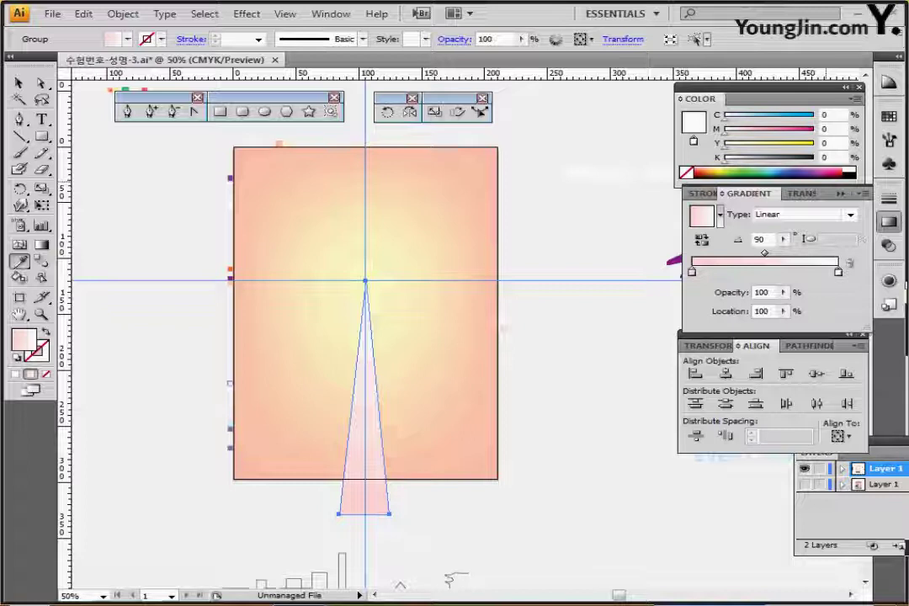
- Make a copy of the ray rotated 30° about the point where the guides cross
{"action": "key", "text": "ctrl"}
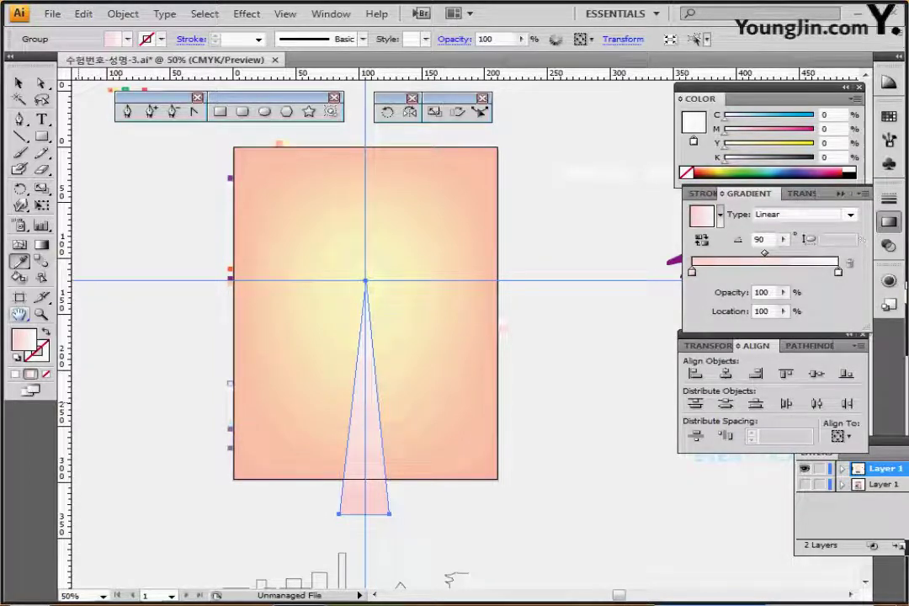
{"action": "left_click", "coordinate": [387, 111]}
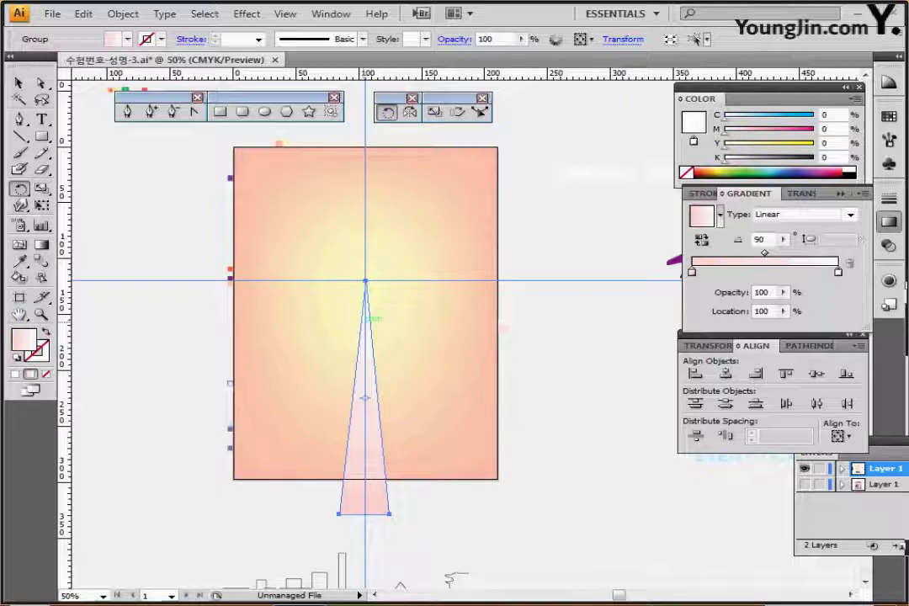
{"action": "left_click", "coordinate": [366, 280], "text": "alt"}
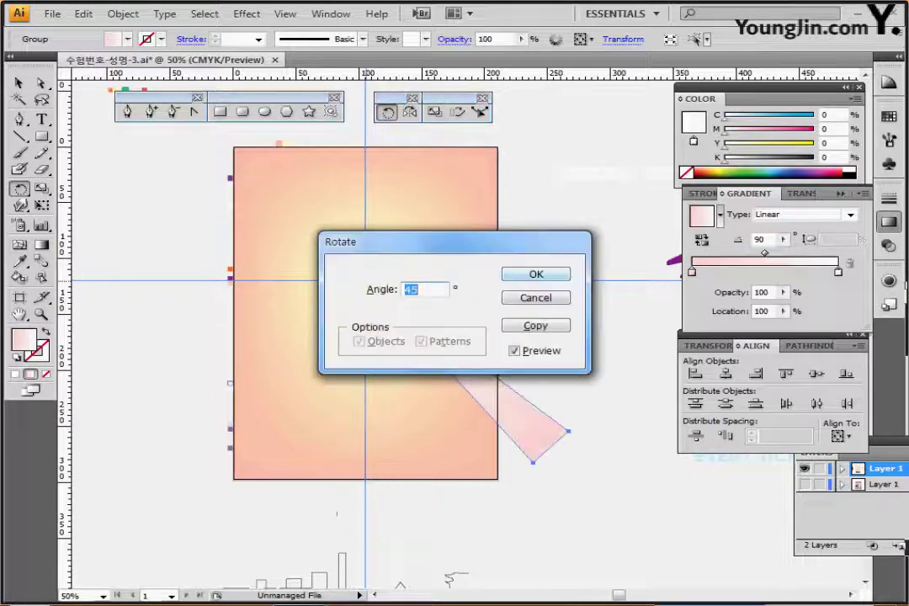
{"action": "type", "text": "30"}
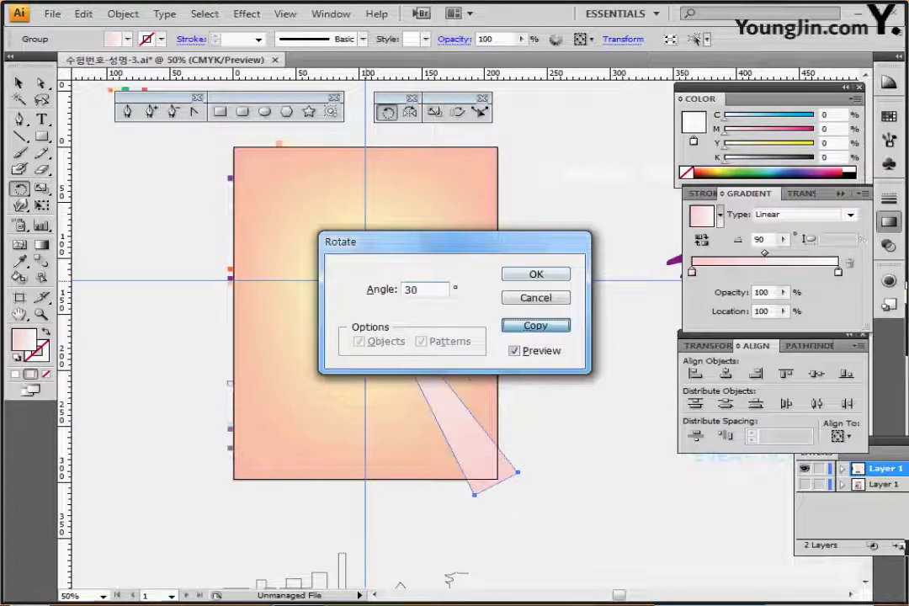
{"action": "left_click", "coordinate": [535, 325]}
{"action": "key", "text": "ctrl"}
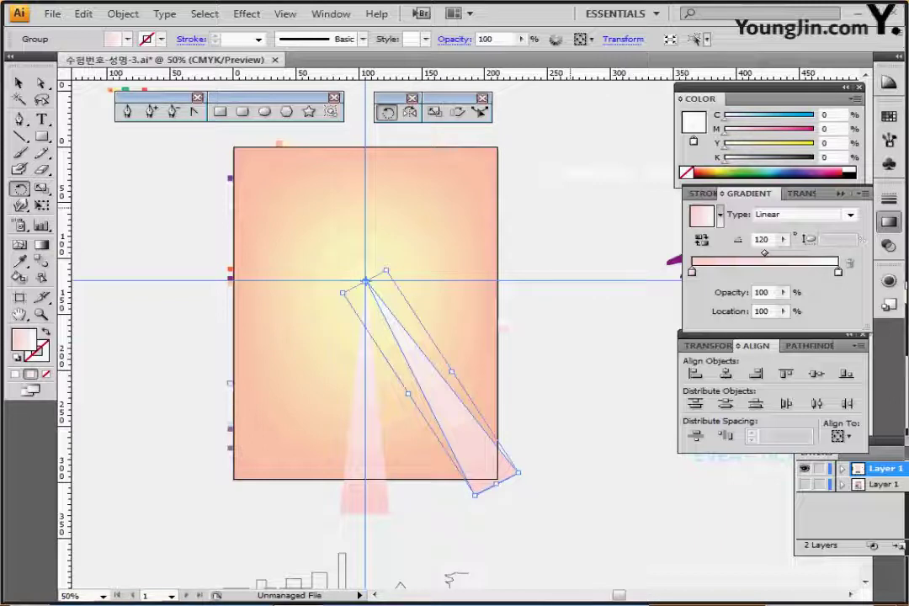
- Repeat the 30° rotated copy until twelve rays form a full circle around the guide crossing
{"action": "key", "text": "ctrl+d"}
{"action": "key", "text": "ctrl+d"}
{"action": "key", "text": "ctrl+d"}
{"action": "key", "text": "ctrl+d"}
{"action": "key", "text": "ctrl+d"}
{"action": "key", "text": "ctrl+d"}
{"action": "key", "text": "ctrl+d"}
{"action": "key", "text": "ctrl+d"}
{"action": "key", "text": "ctrl+d"}
{"action": "key", "text": "ctrl+d"}
{"action": "key", "text": "ctrl+d"}
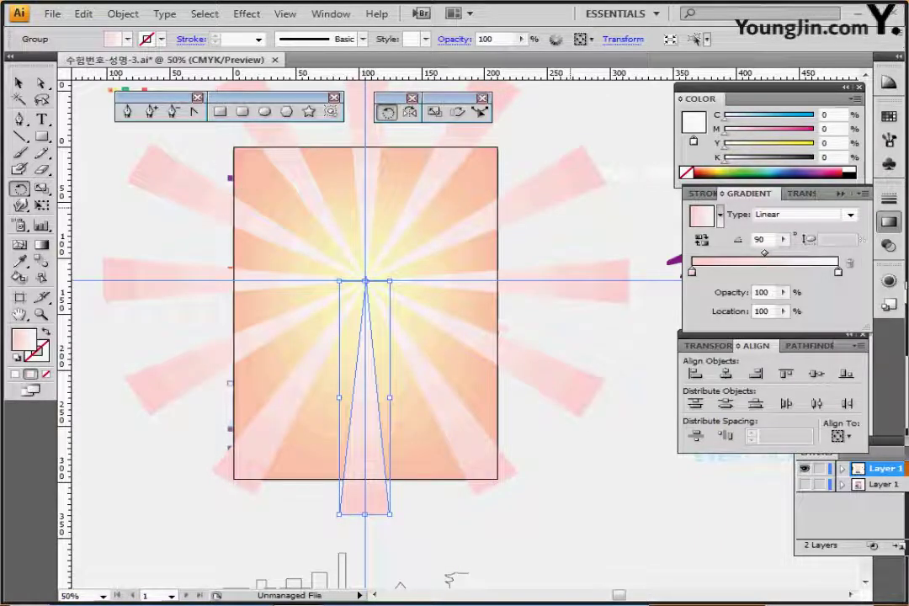
{"action": "key", "text": "ctrl+d"}
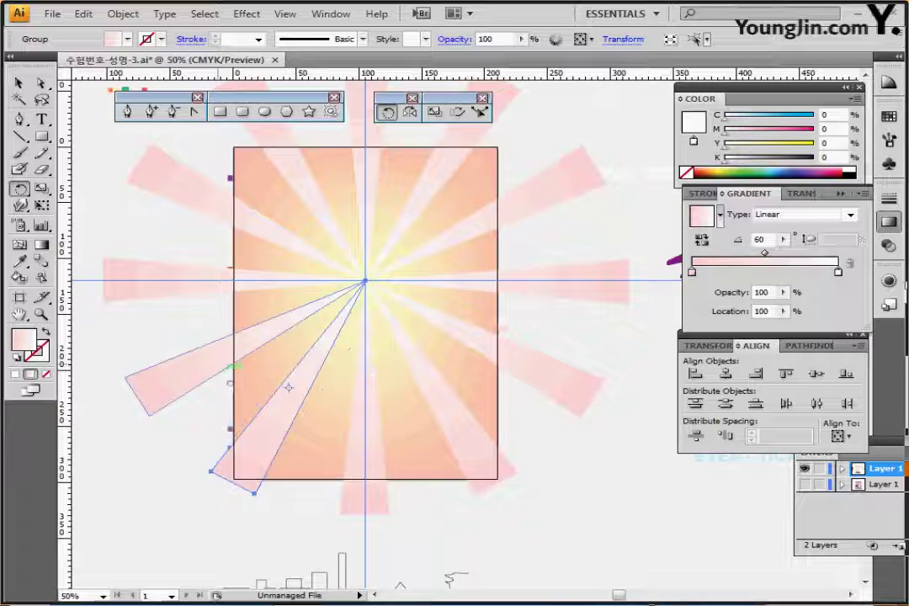
- Select all twelve rays of the sunburst together
{"action": "left_click", "coordinate": [212, 360], "text": "ctrl+shift"}
{"action": "key", "text": "ctrl+d"}
{"action": "key", "text": "ctrl+d"}
{"action": "key", "text": "ctrl+d"}
{"action": "key", "text": "ctrl+d"}
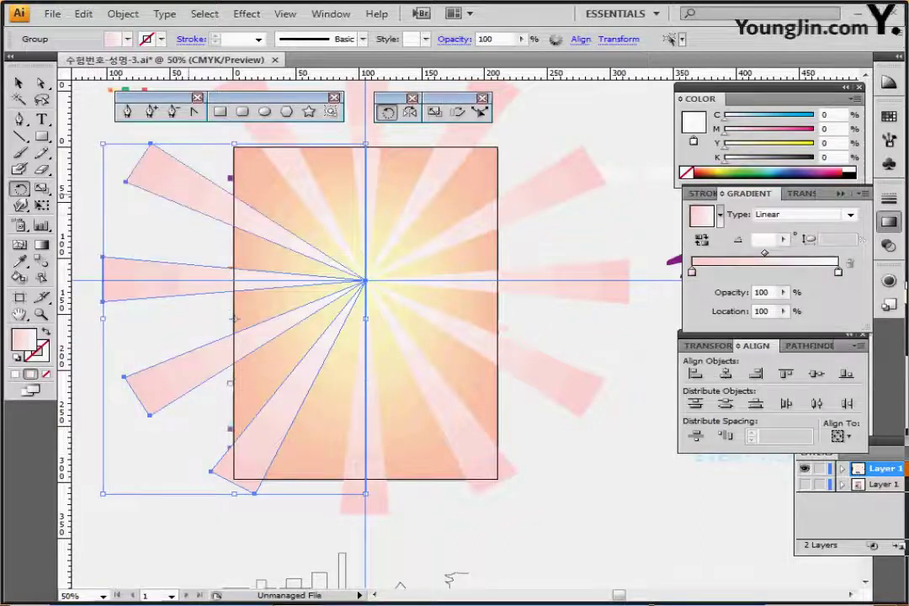
{"action": "key", "text": "ctrl+d"}
{"action": "key", "text": "ctrl+d"}
{"action": "key", "text": "ctrl+d"}
{"action": "key", "text": "ctrl+d"}
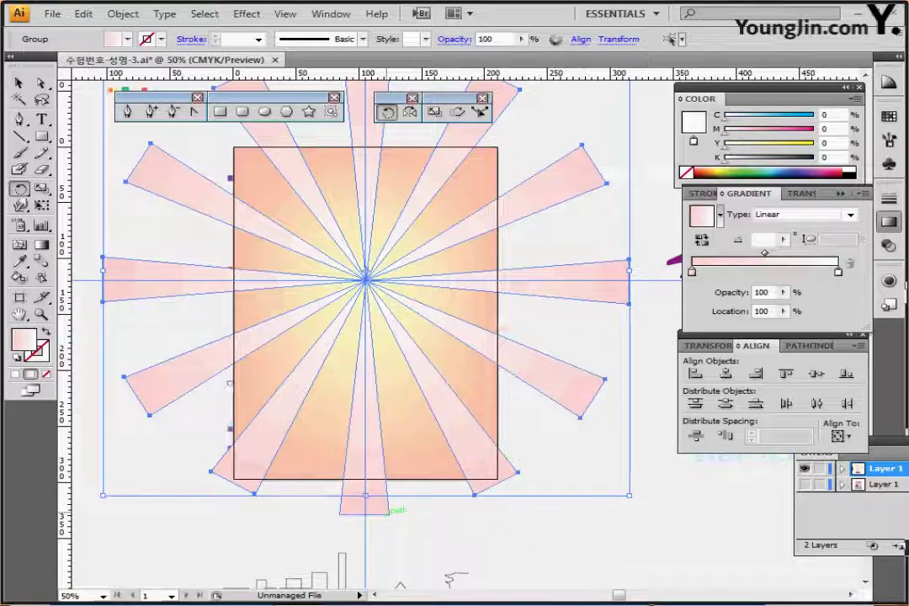
{"action": "key", "text": "ctrl+d"}
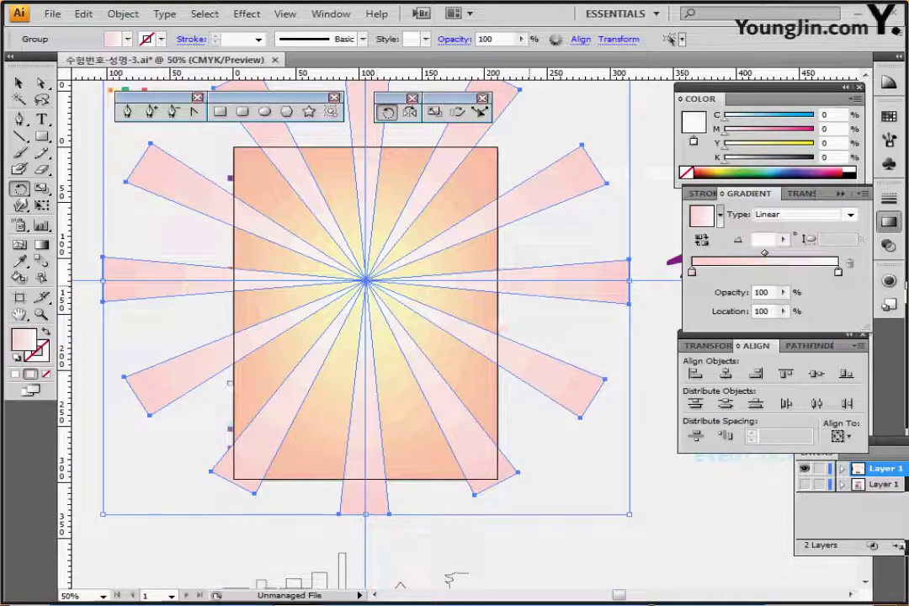
- Group the twelve sunburst rays and rotate the group 15°
{"action": "key", "text": "ctrl+g"}
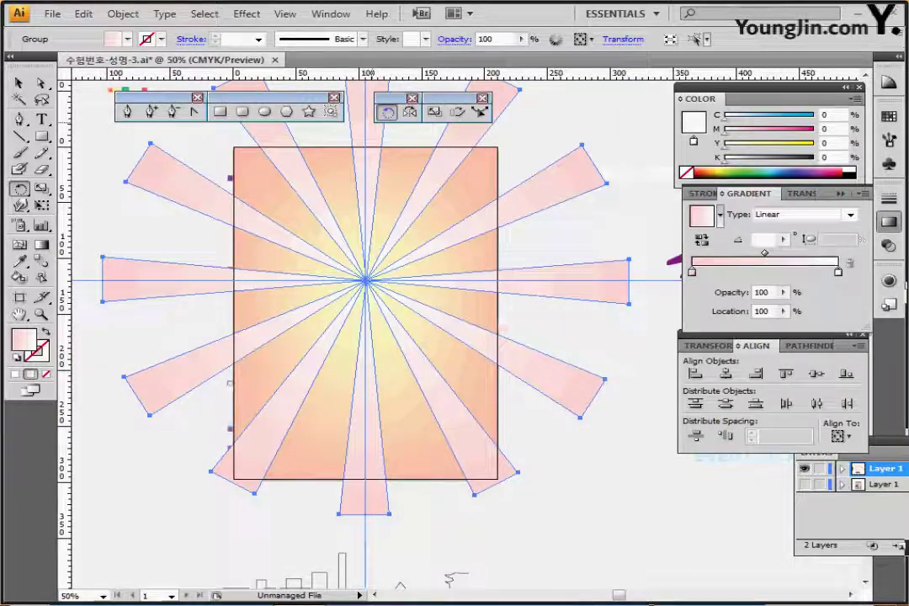
{"action": "key", "text": "Return"}
{"action": "type", "text": "15"}
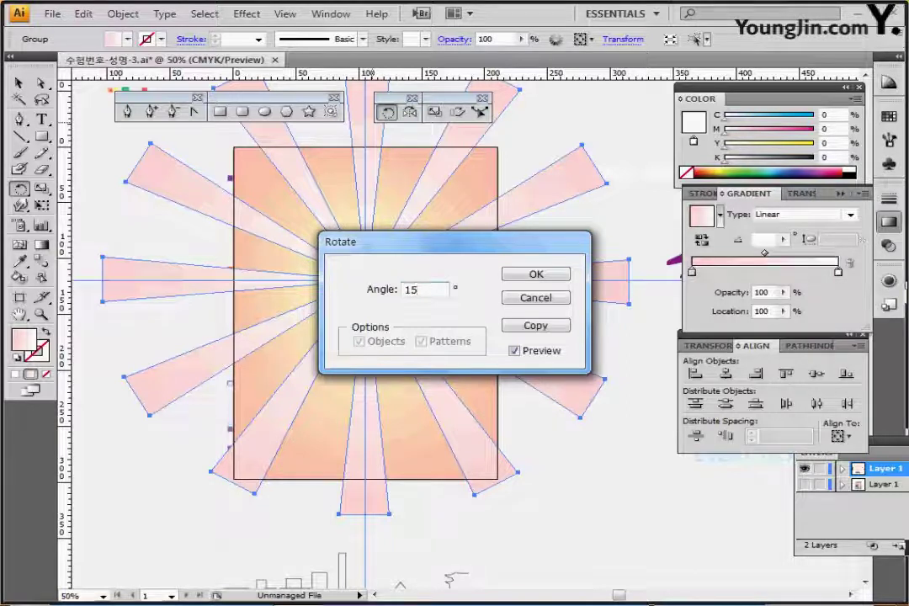
{"action": "key", "text": "Return"}
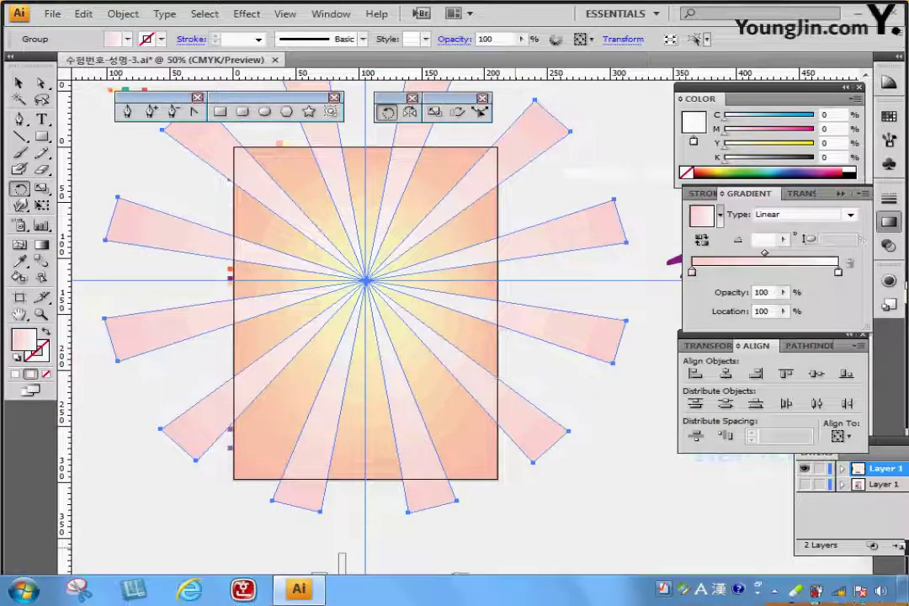
{"action": "key", "text": "ctrl+shift+a"}
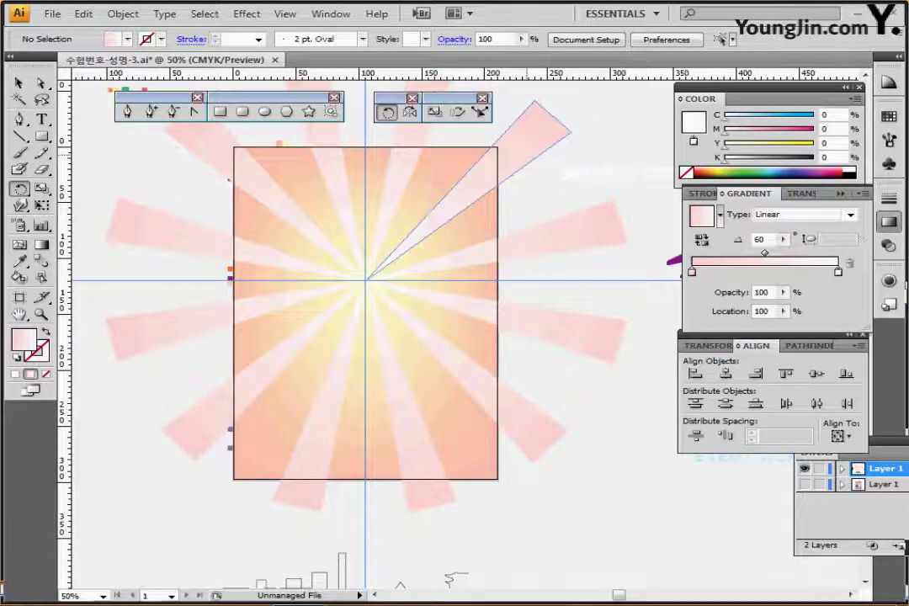
{"action": "left_click", "coordinate": [528, 157], "text": "ctrl"}
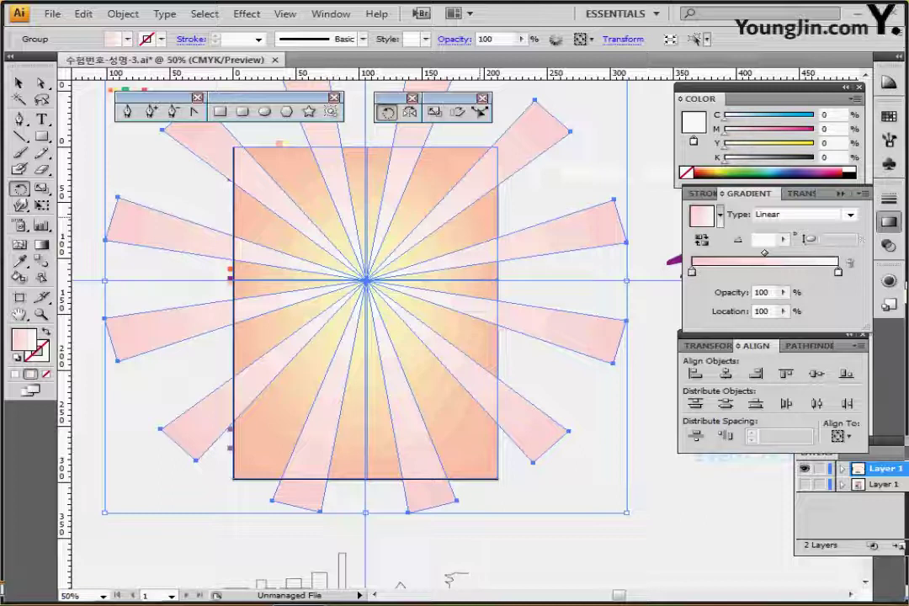
{"action": "key", "text": "ctrl+a"}
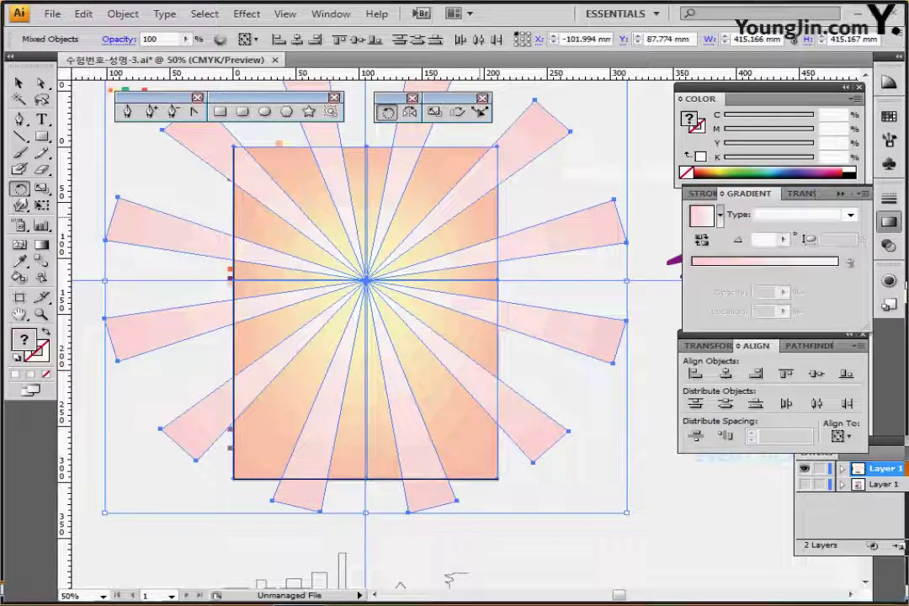
{"action": "key", "text": "ctrl+shift+a"}
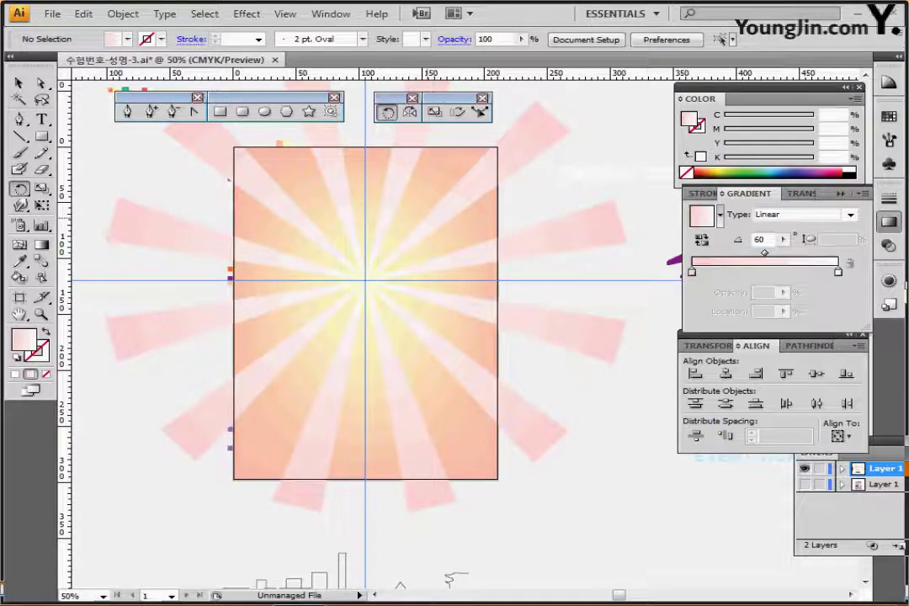
{"action": "left_click_drag", "start_coordinate": [426, 217], "coordinate": [406, 192]}
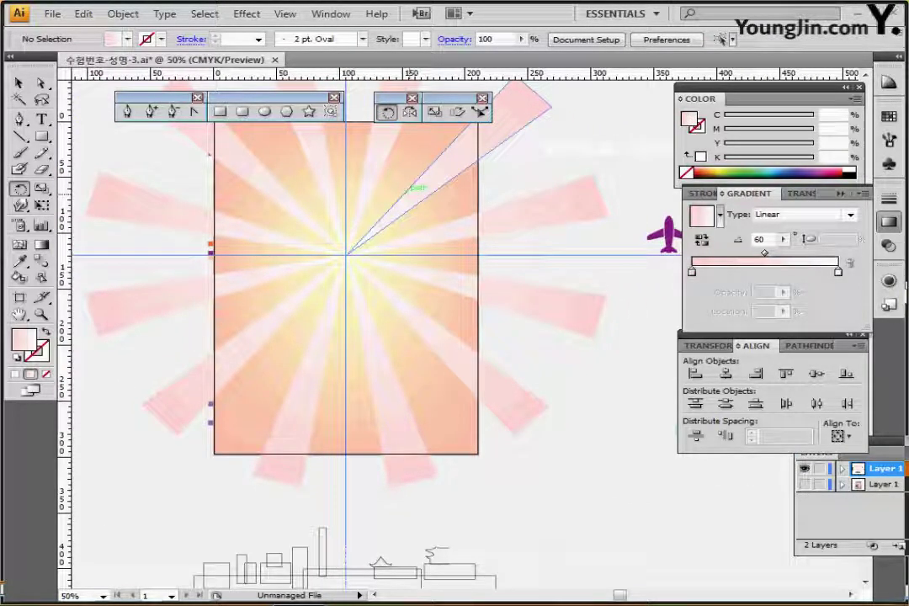
{"action": "left_click_drag", "start_coordinate": [446, 319], "coordinate": [457, 254]}
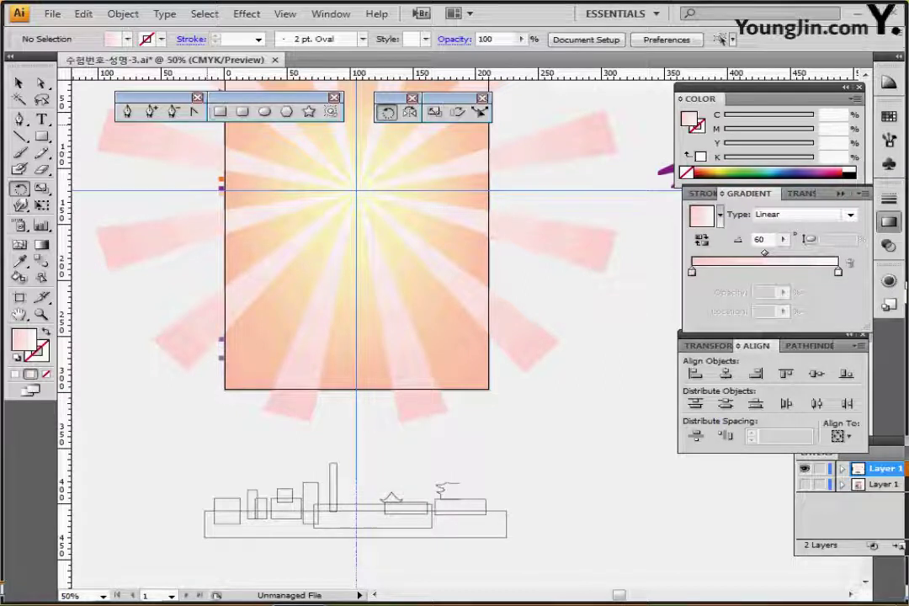
- Create a 12 × 90 mm rectangle centred on the vertical guide below the sunburst centre, with the default white fill and black stroke
{"action": "key", "text": "m"}
{"action": "scroll", "coordinate": [345, 320], "scroll_direction": "up", "scroll_amount": 3}
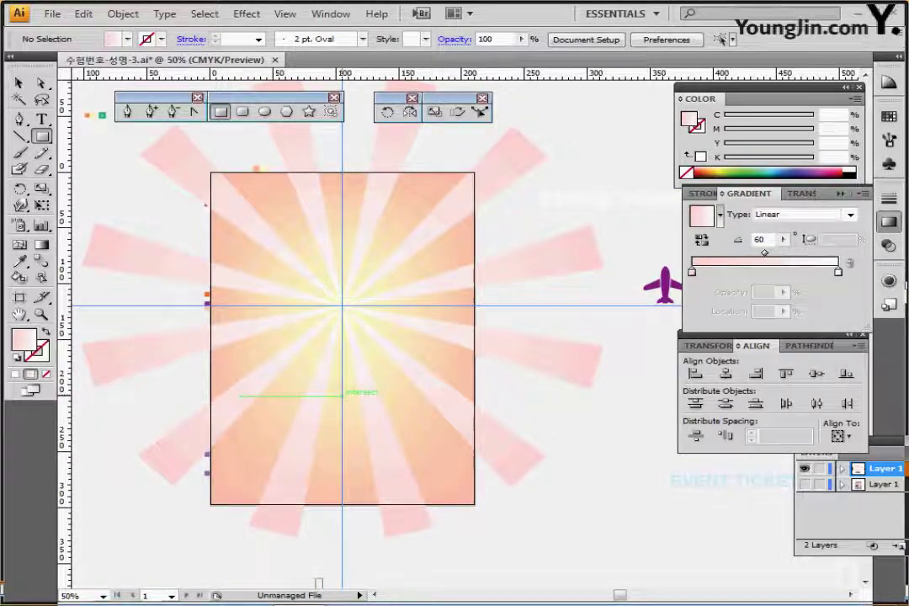
{"action": "left_click", "coordinate": [342, 395]}
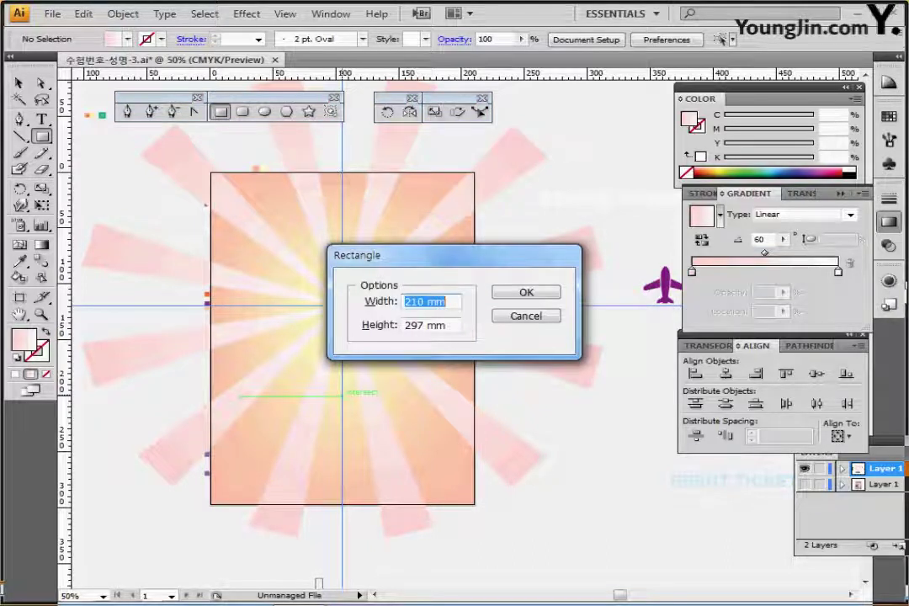
{"action": "type", "text": "12"}
{"action": "key", "text": "Tab"}
{"action": "type", "text": "90"}
{"action": "key", "text": "Return"}
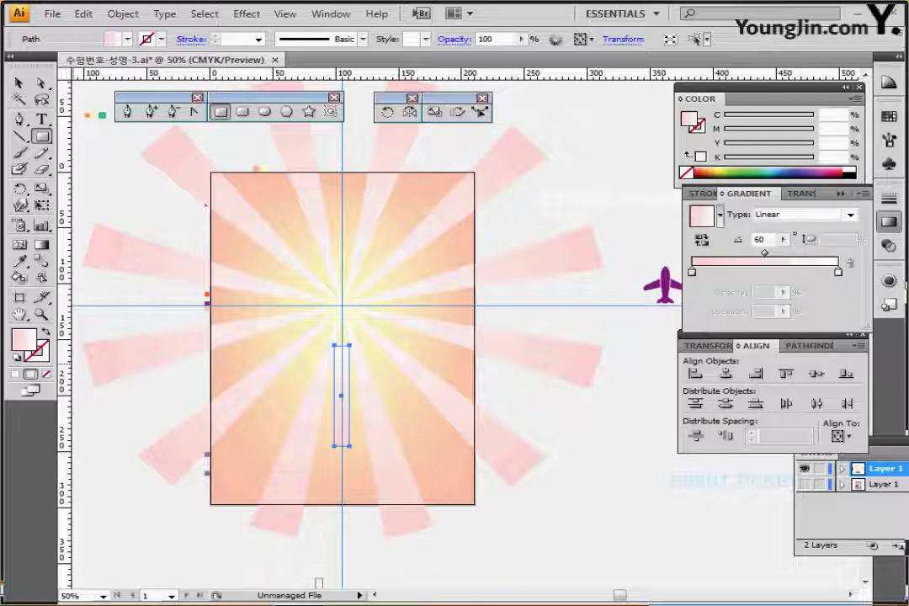
{"action": "key", "text": "d"}
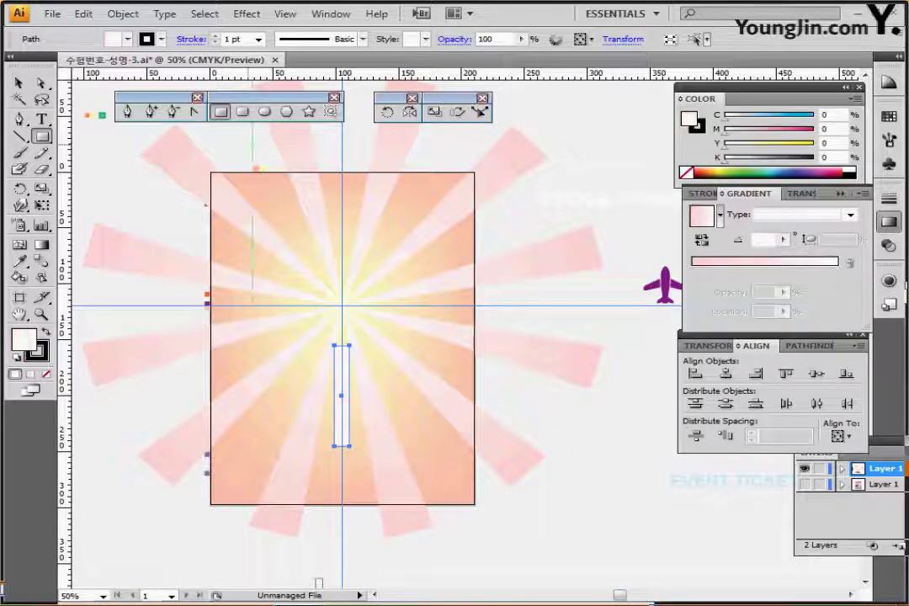
- Add a 30 × 20 mm rounded rectangle with a 3 mm corner radius, centred over the upper end of the narrow rectangle
{"action": "left_click", "coordinate": [242, 112]}
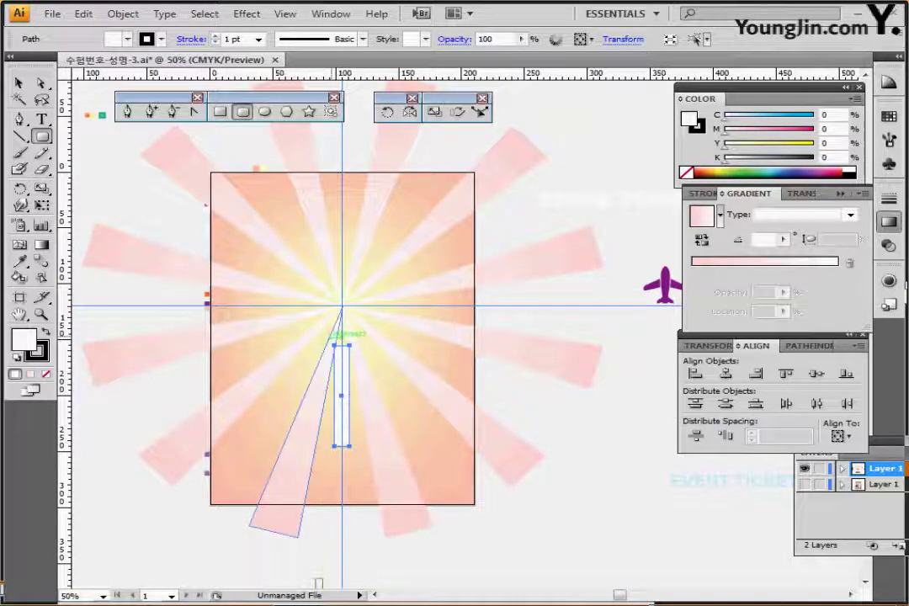
{"action": "left_click", "coordinate": [344, 333]}
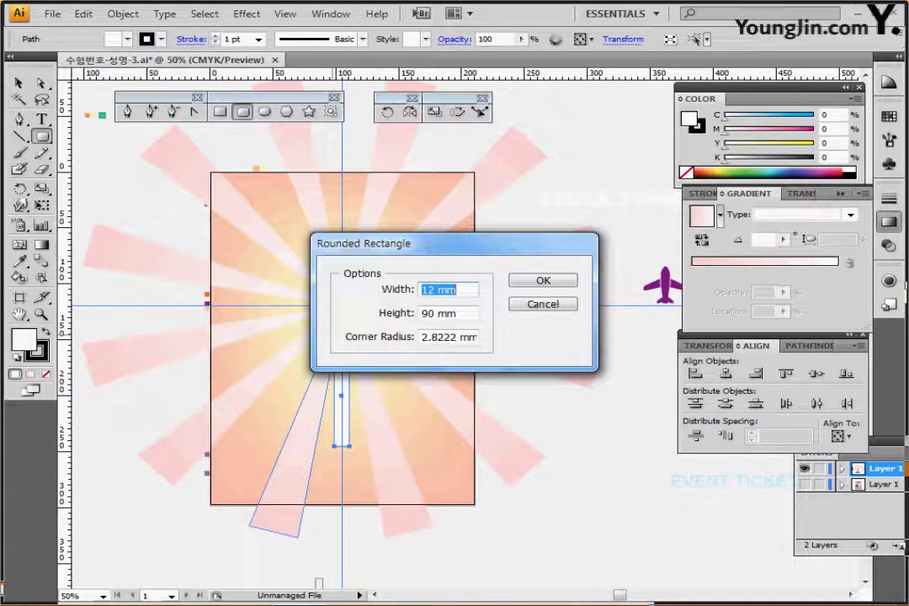
{"action": "type", "text": "30"}
{"action": "key", "text": "Tab"}
{"action": "type", "text": "20"}
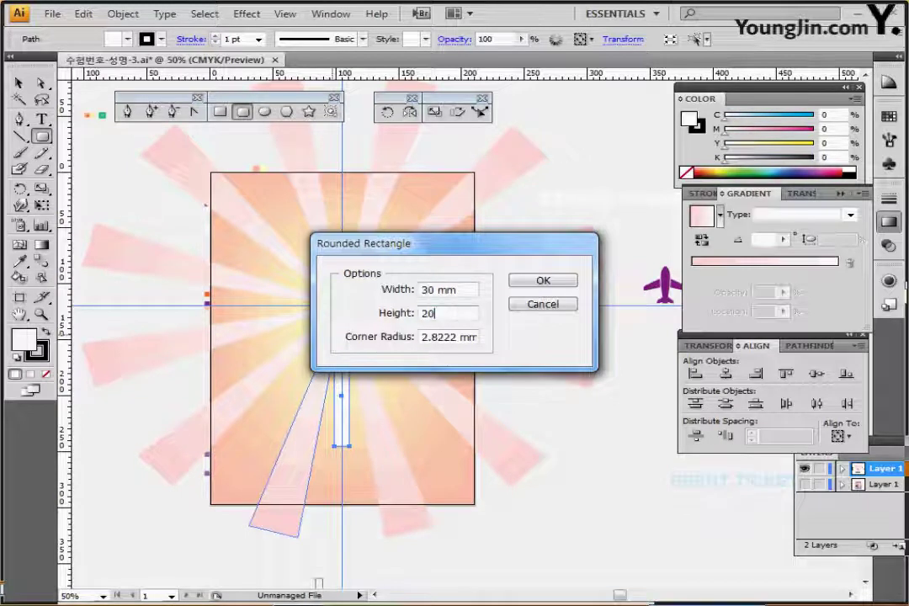
{"action": "key", "text": "Tab"}
{"action": "type", "text": "3"}
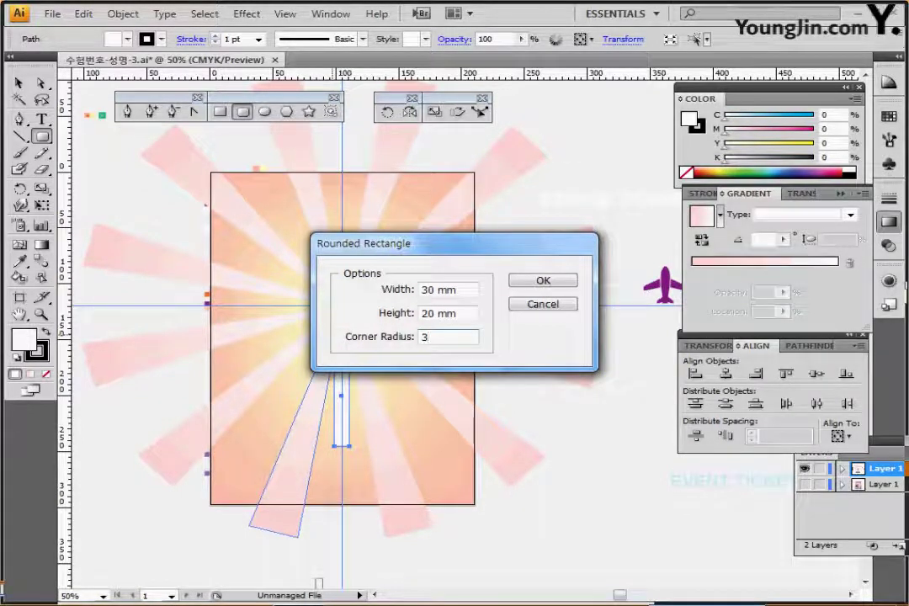
{"action": "key", "text": "Return"}
{"action": "left_click_drag", "start_coordinate": [349, 346], "coordinate": [342, 342]}
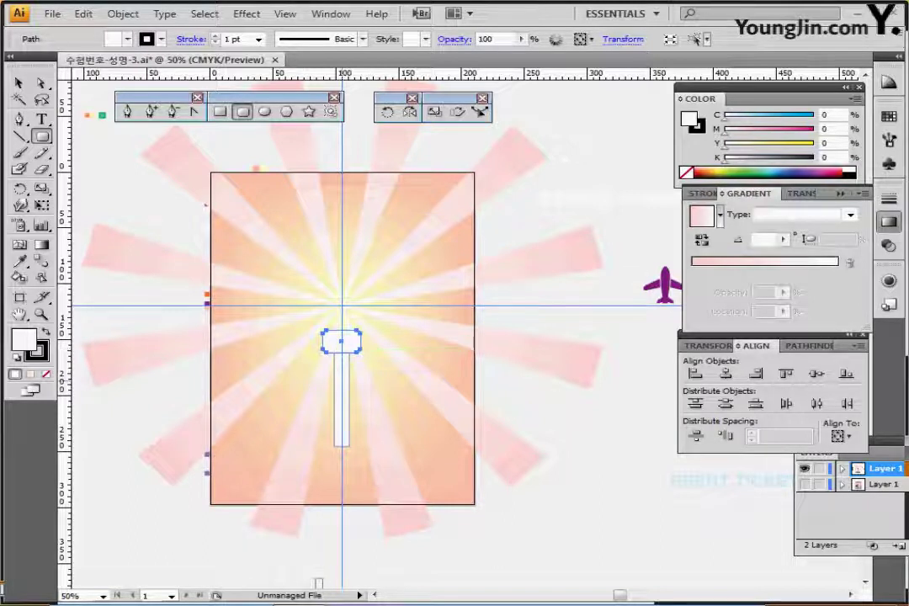
- Delete the narrow rectangle and the rounded rectangle from the poster
{"action": "left_click_drag", "start_coordinate": [344, 374], "coordinate": [522, 347]}
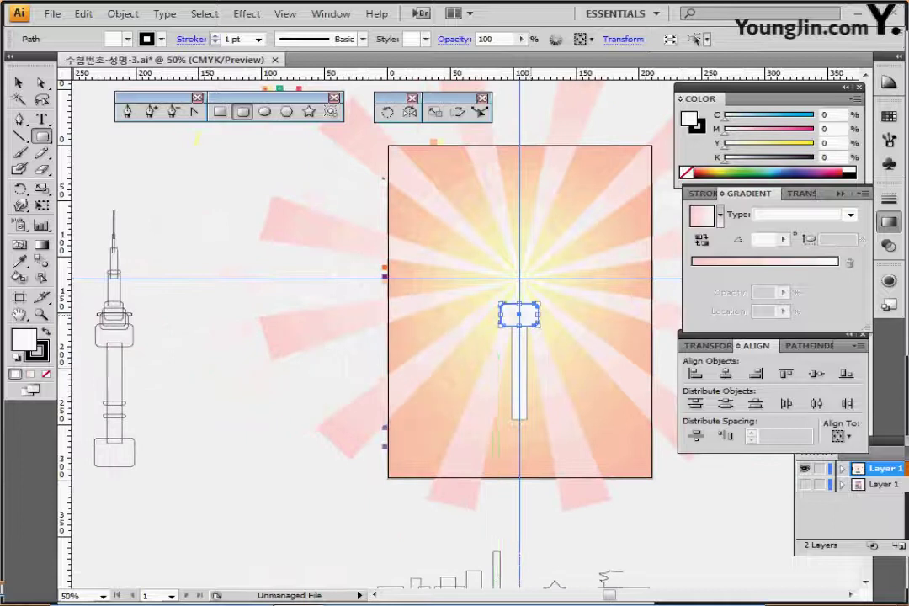
{"action": "key", "text": "ctrl+shift+a"}
{"action": "left_click", "coordinate": [521, 362], "text": "ctrl"}
{"action": "left_click", "coordinate": [535, 315], "text": "ctrl+shift"}
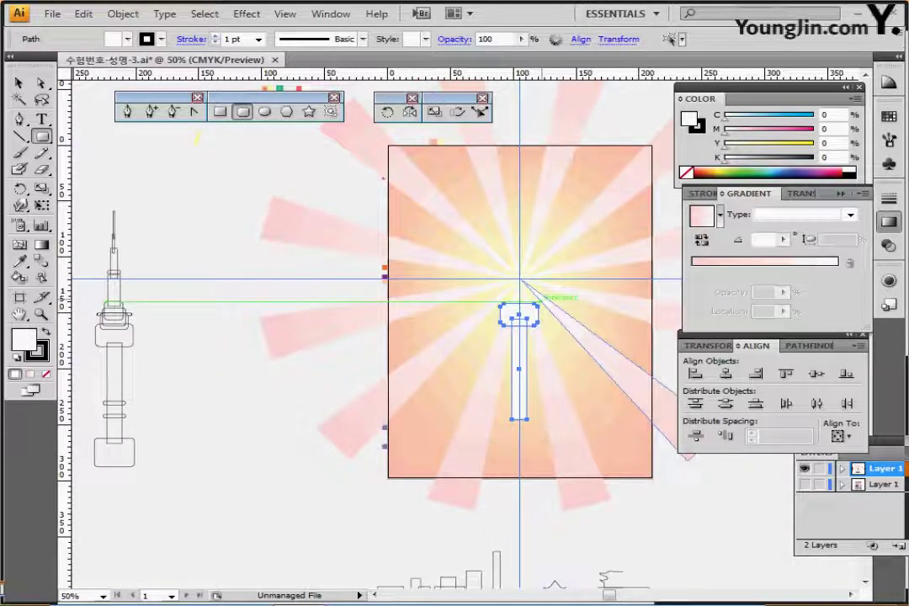
{"action": "key", "text": "Delete"}
- Examine the rectangles and rounded rectangles that make up the tower outline beside the poster, from the shaft rings up to the antenna
{"action": "left_click", "coordinate": [174, 381], "text": "ctrl"}
{"action": "left_click", "coordinate": [385, 372], "text": "ctrl"}
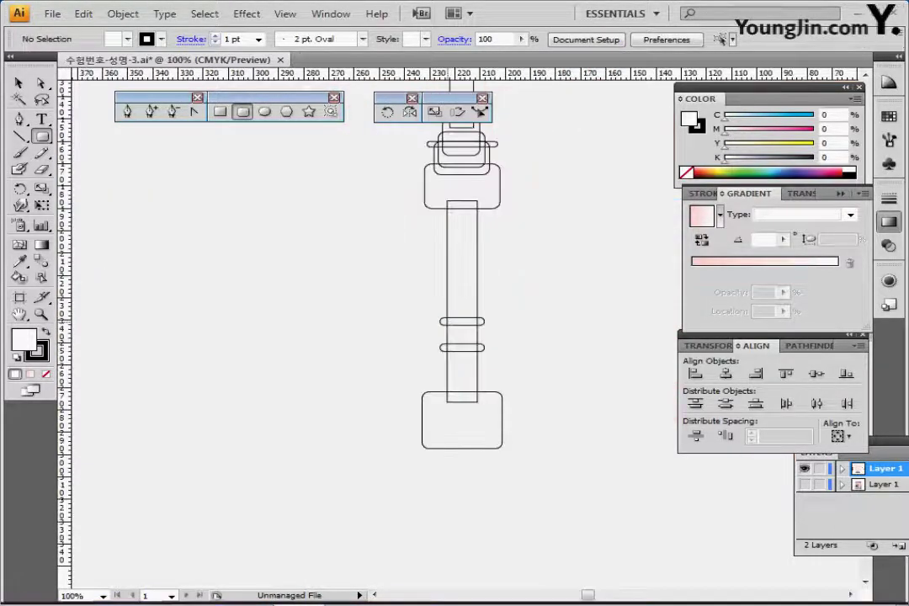
{"action": "left_click_drag", "start_coordinate": [386, 372], "coordinate": [220, 490]}
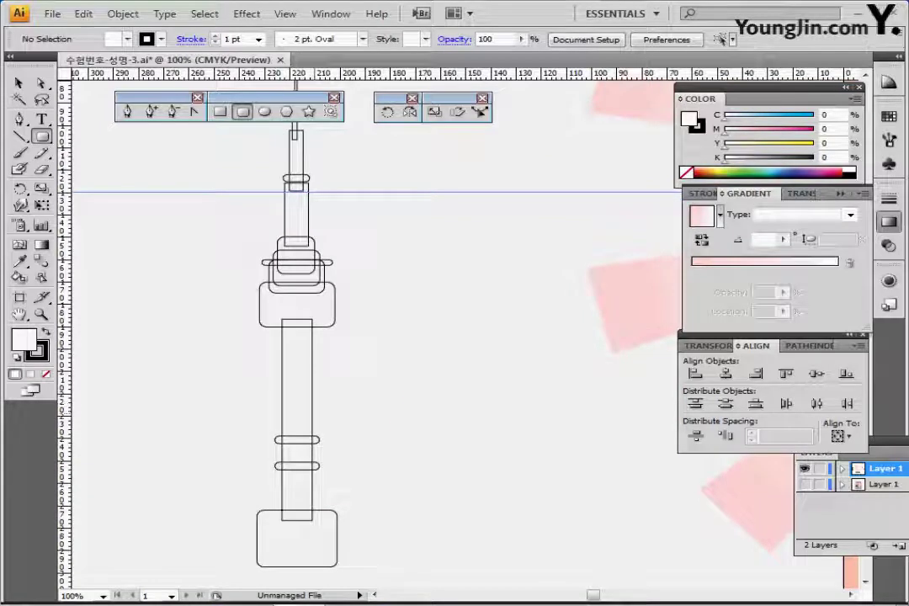
{"action": "left_click_drag", "start_coordinate": [442, 306], "coordinate": [441, 329]}
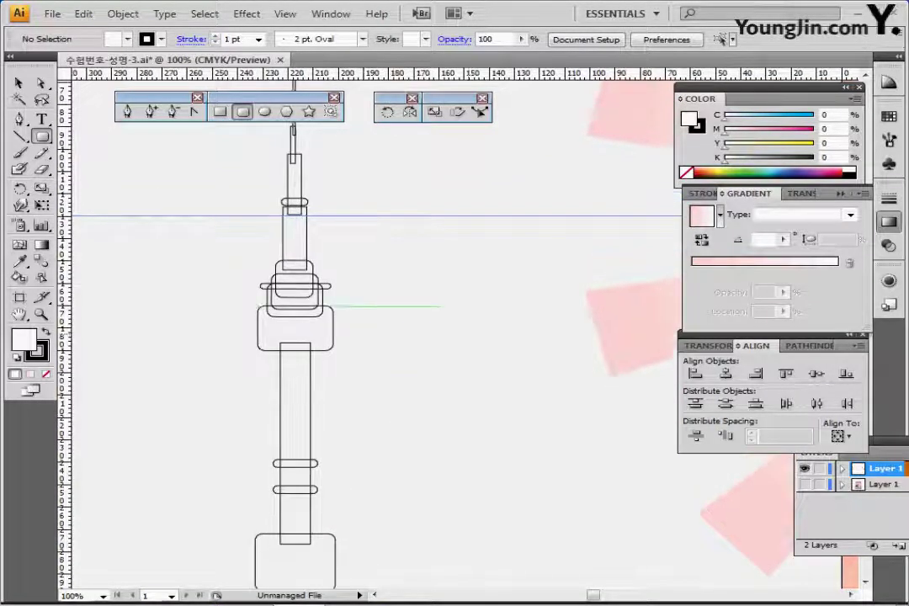
{"action": "left_click", "coordinate": [300, 463]}
{"action": "left_click", "coordinate": [301, 488]}
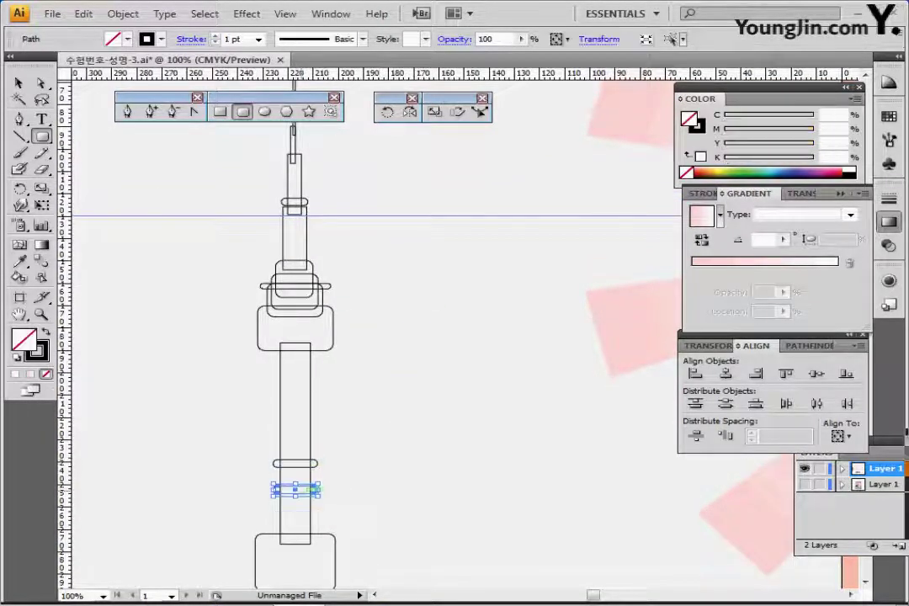
{"action": "key", "text": "ctrl+shift+a"}
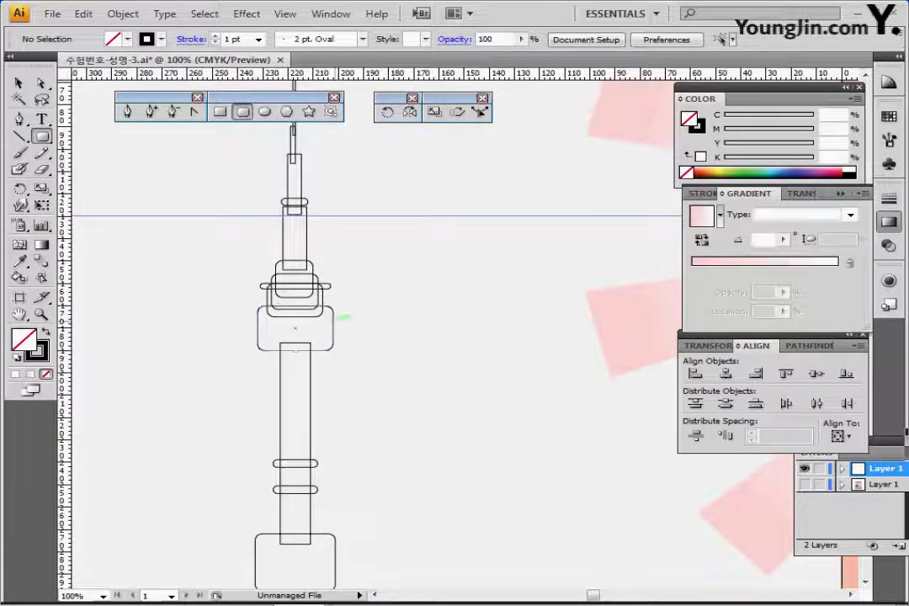
{"action": "left_click", "coordinate": [324, 310]}
{"action": "left_click_drag", "start_coordinate": [324, 313], "coordinate": [324, 292]}
{"action": "key", "text": "ctrl+shift+a"}
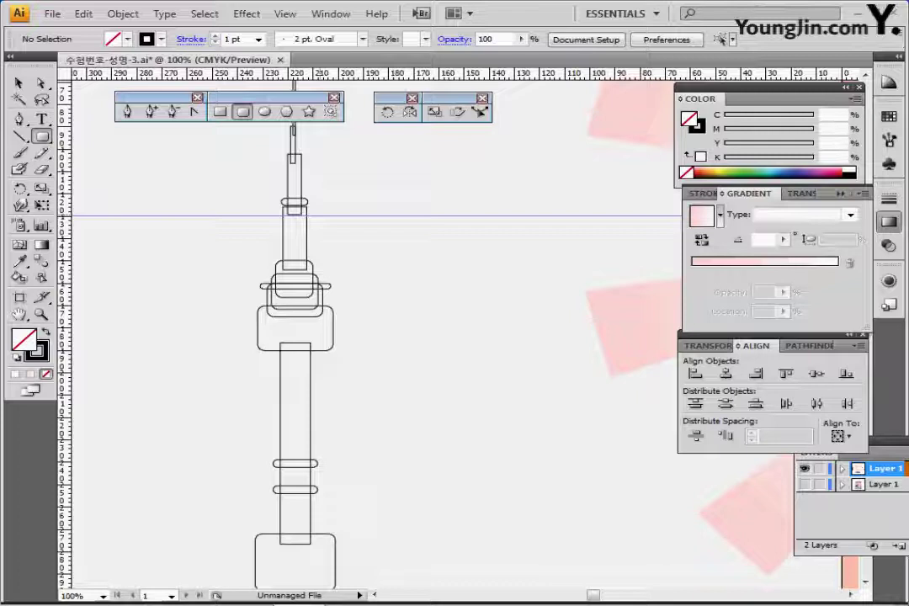
{"action": "left_click", "coordinate": [353, 233], "text": "ctrl"}
{"action": "left_click_drag", "start_coordinate": [379, 232], "coordinate": [297, 269]}
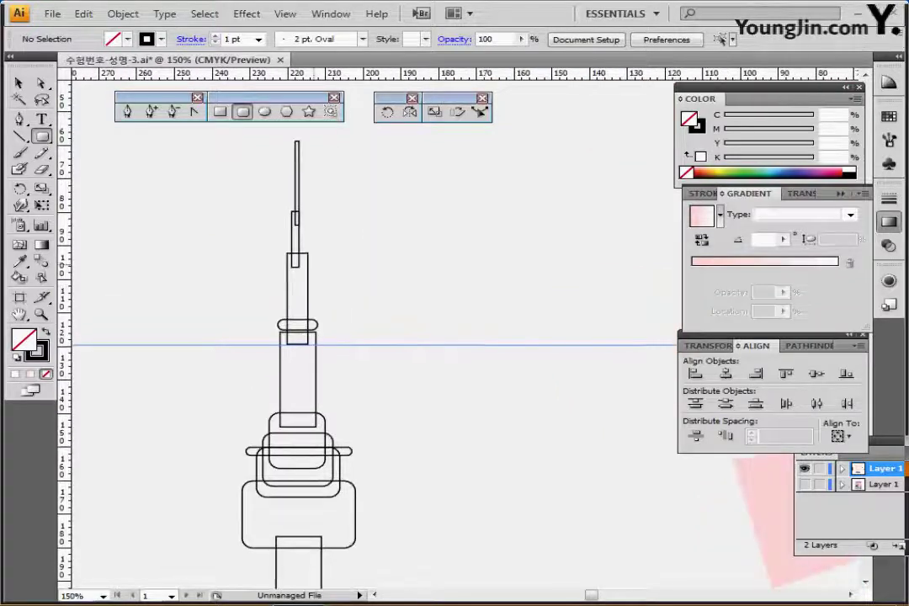
{"action": "left_click_drag", "start_coordinate": [277, 173], "coordinate": [322, 270]}
{"action": "left_click_drag", "start_coordinate": [352, 368], "coordinate": [271, 376]}
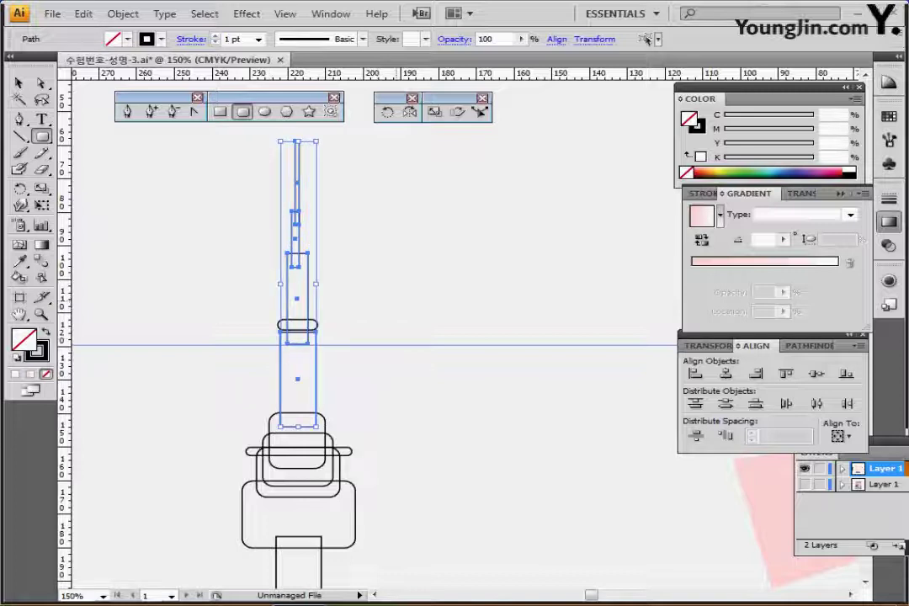
{"action": "key", "text": "ctrl+shift+a"}
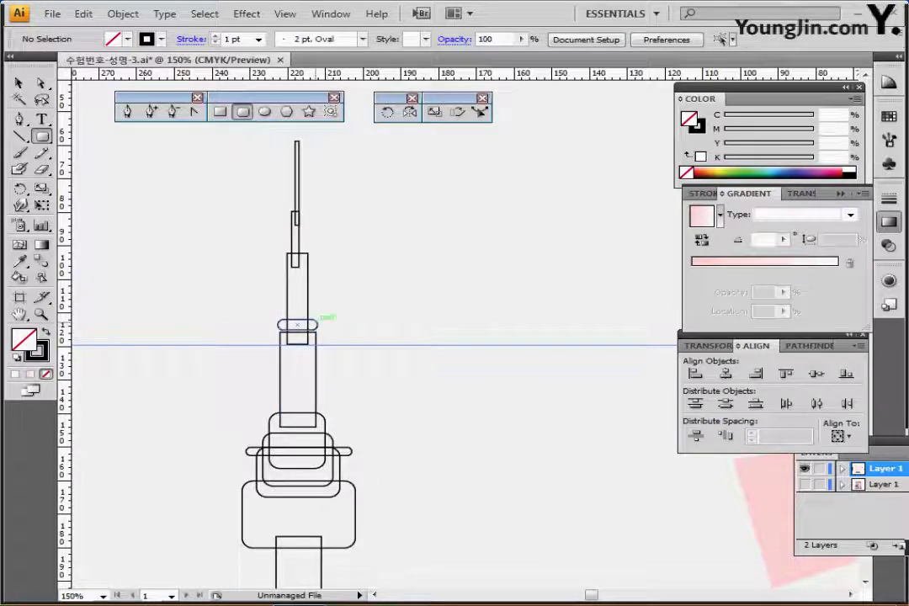
- Copy the small rounded ring below the tower's antenna straight up three times at equal spacing of about 5 mm
{"action": "left_click", "coordinate": [317, 322], "text": "ctrl"}
{"action": "left_click", "coordinate": [315, 338], "text": "ctrl"}
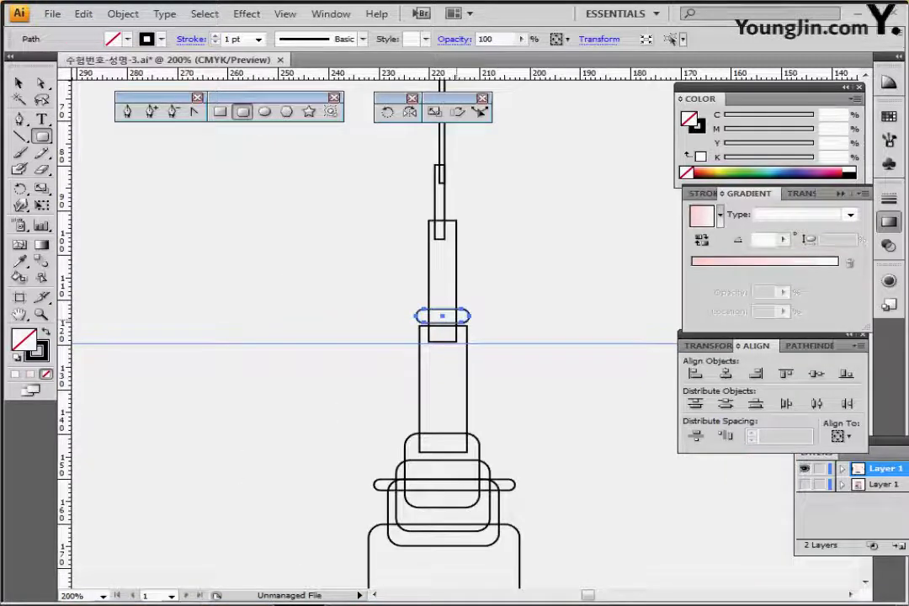
{"action": "left_click_drag", "start_coordinate": [457, 316], "coordinate": [352, 345]}
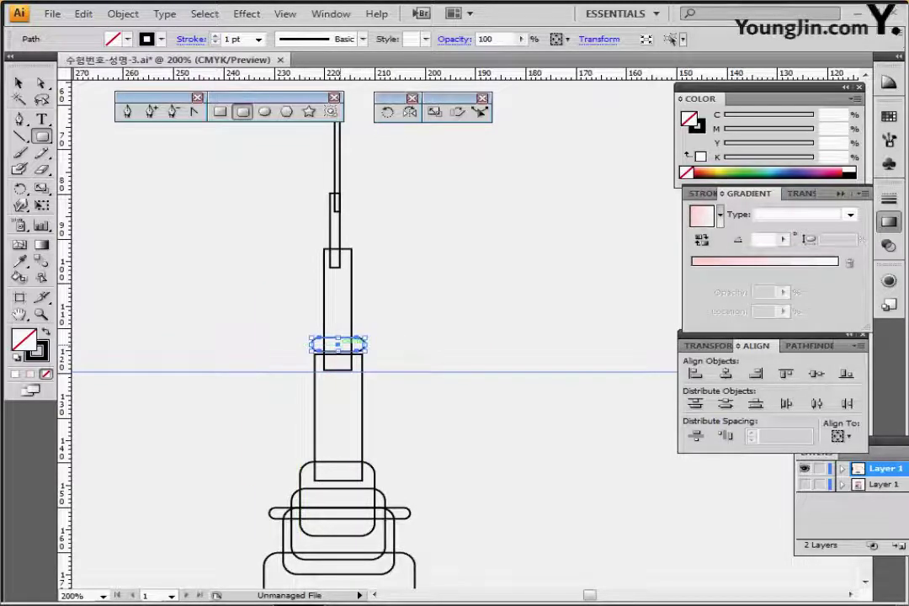
{"action": "left_click_drag", "start_coordinate": [338, 344], "coordinate": [337, 320]}
{"action": "key", "text": "ctrl+d"}
{"action": "key", "text": "ctrl+d"}
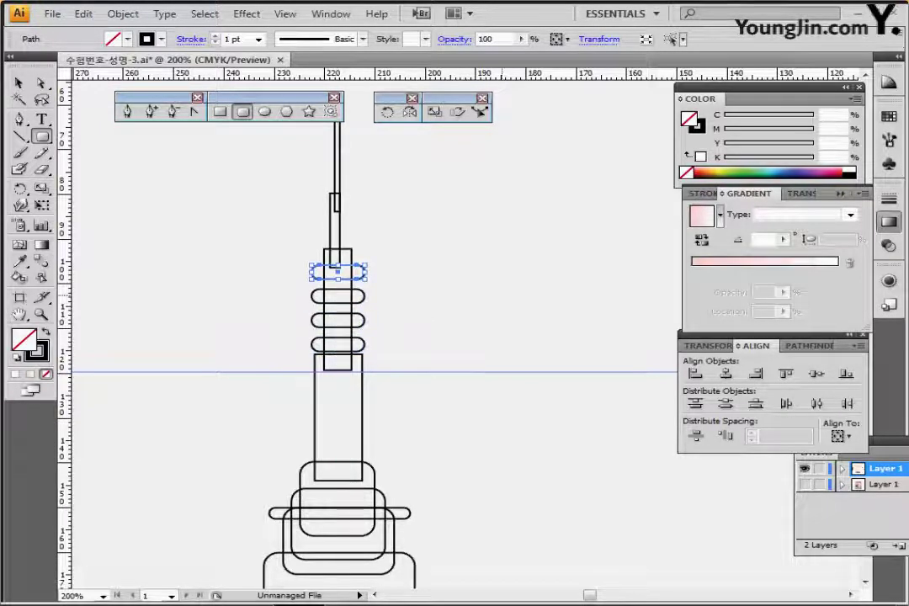
{"action": "key", "text": "ctrl+shift+a"}
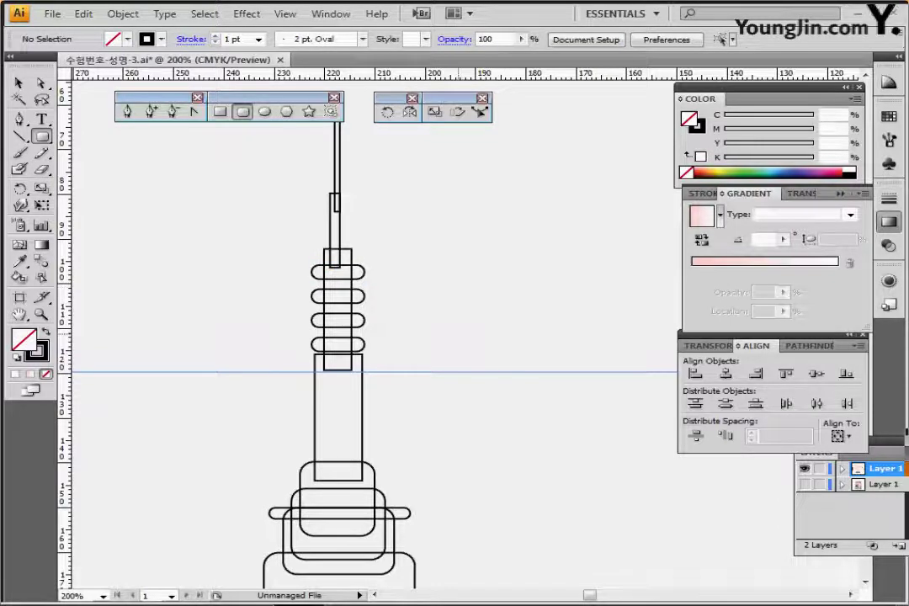
{"action": "key", "text": "ctrl+minus"}
{"action": "key", "text": "ctrl+minus"}
{"action": "key", "text": "ctrl+minus"}
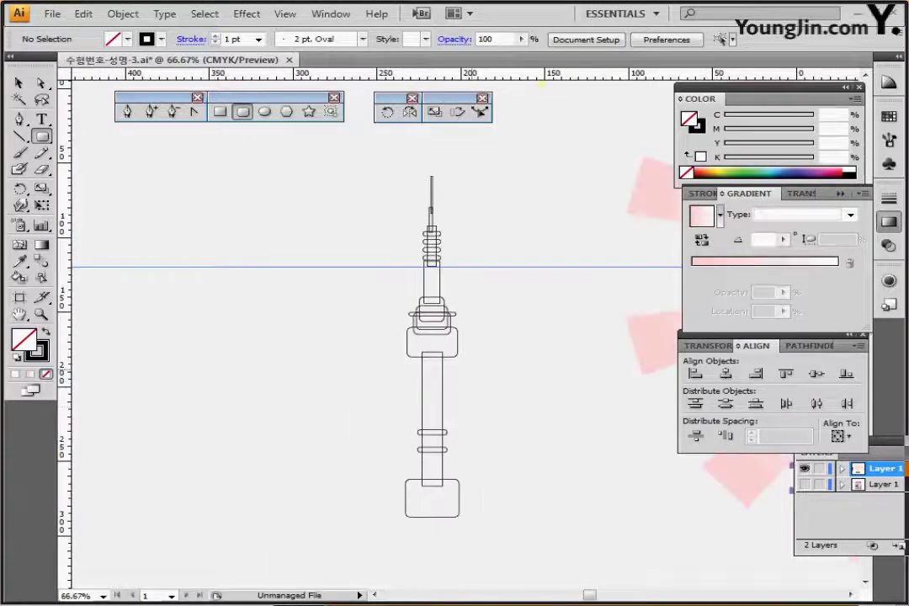
{"action": "scroll", "coordinate": [432, 346], "scroll_direction": "right", "scroll_amount": 2}
{"action": "scroll", "coordinate": [432, 345], "scroll_direction": "left", "scroll_amount": 1}
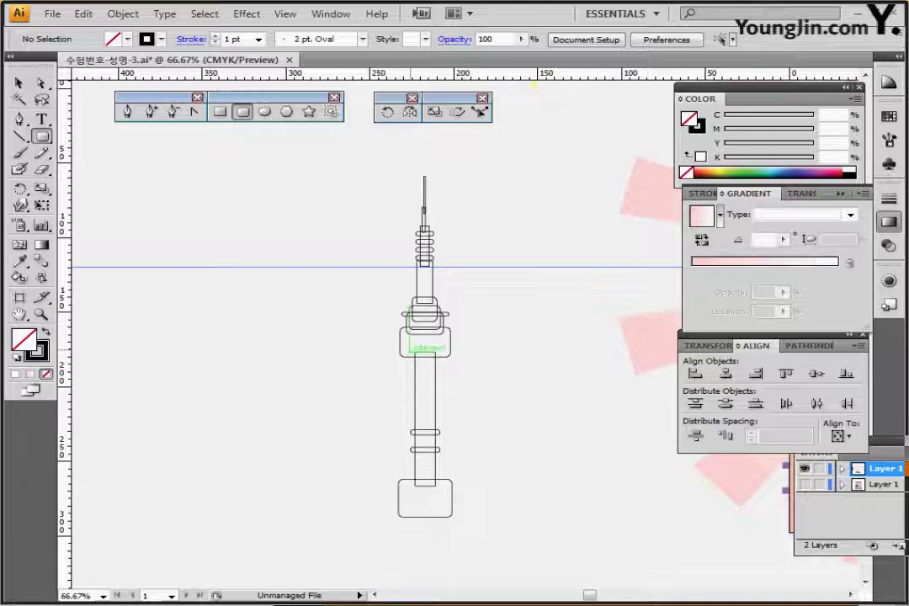
- Unite all the rectangles and rounded rectangles of the tower into a single outline shape
{"action": "left_click_drag", "start_coordinate": [368, 164], "coordinate": [480, 500]}
{"action": "left_click", "coordinate": [889, 222]}
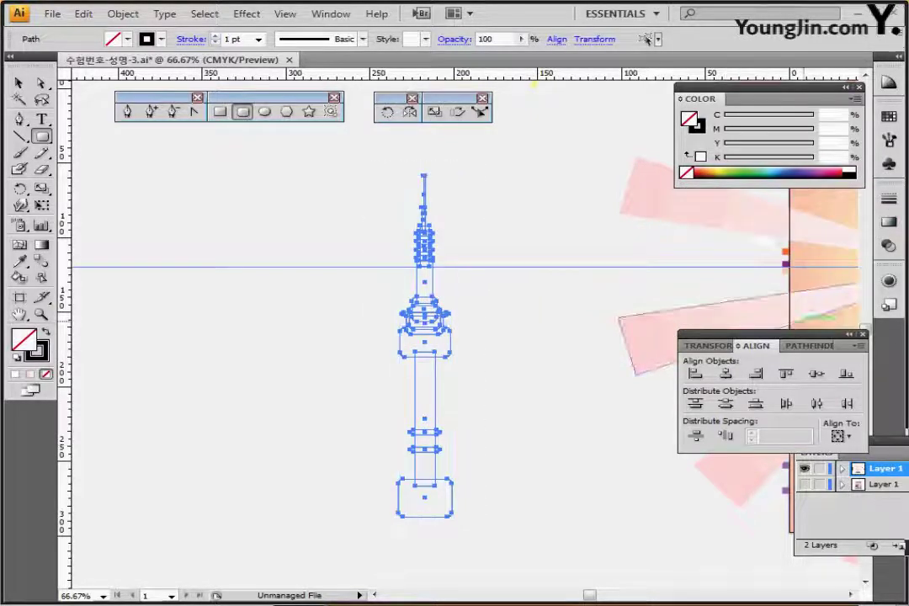
{"action": "left_click_drag", "start_coordinate": [771, 334], "coordinate": [771, 317]}
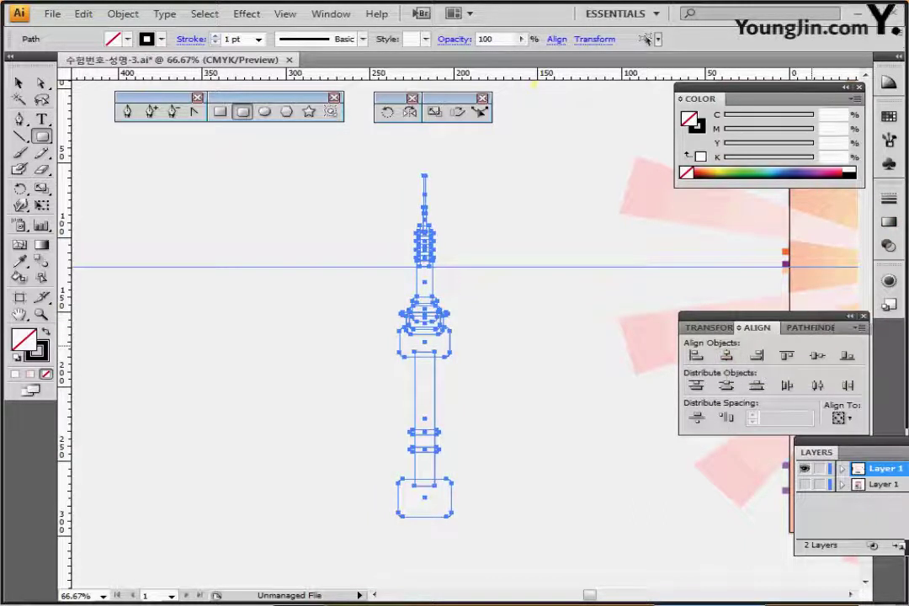
{"action": "left_click", "coordinate": [801, 327]}
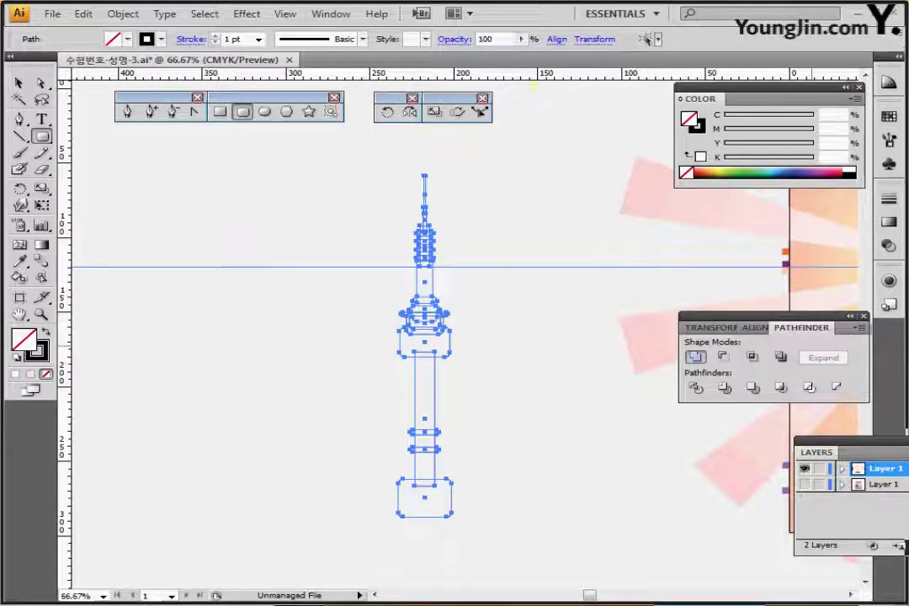
{"action": "left_click", "coordinate": [695, 356]}
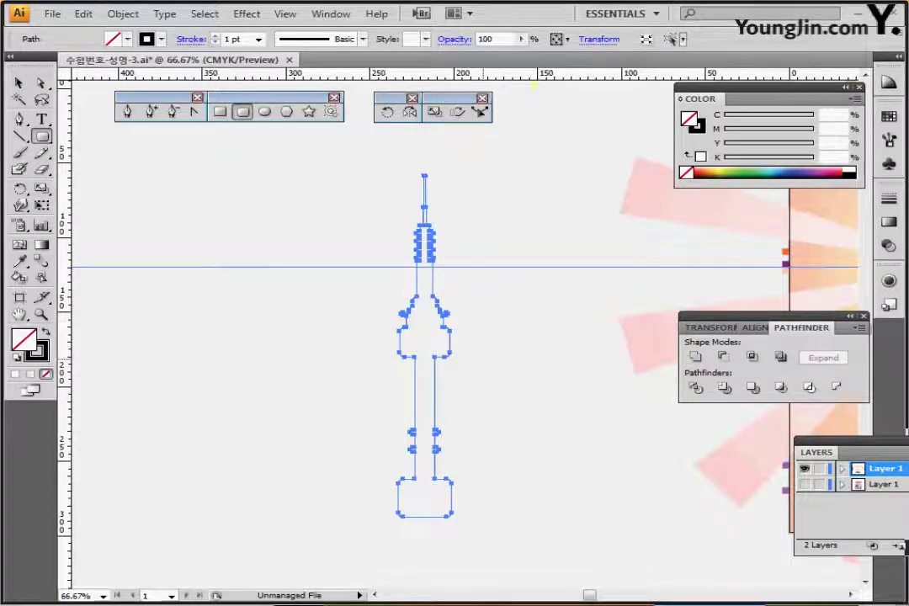
- Slope the shaft junctions by moving the two anchor points under the tower head down and the two above the base up
{"action": "left_click", "coordinate": [444, 372], "text": "ctrl"}
{"action": "left_click", "coordinate": [478, 370], "text": "ctrl"}
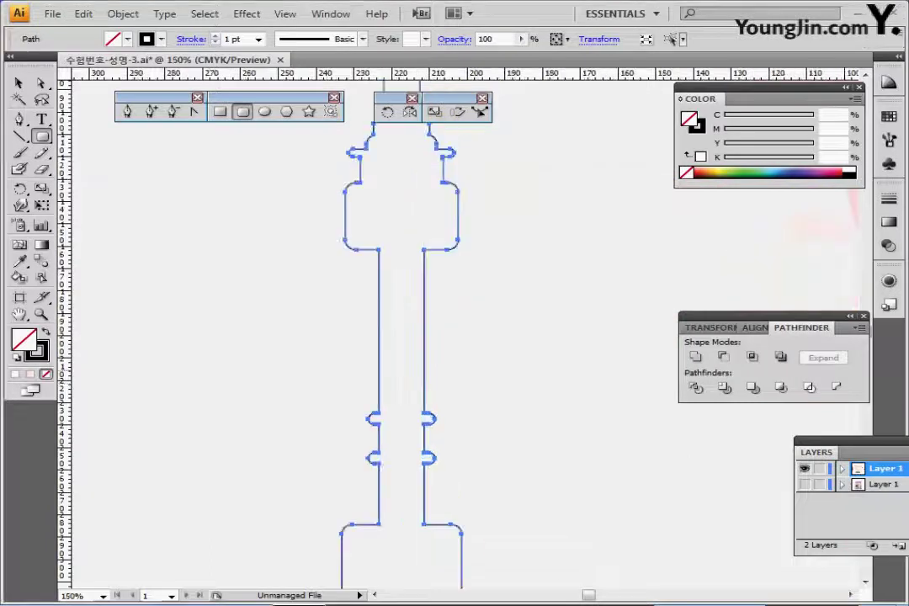
{"action": "left_click_drag", "start_coordinate": [478, 370], "coordinate": [462, 332]}
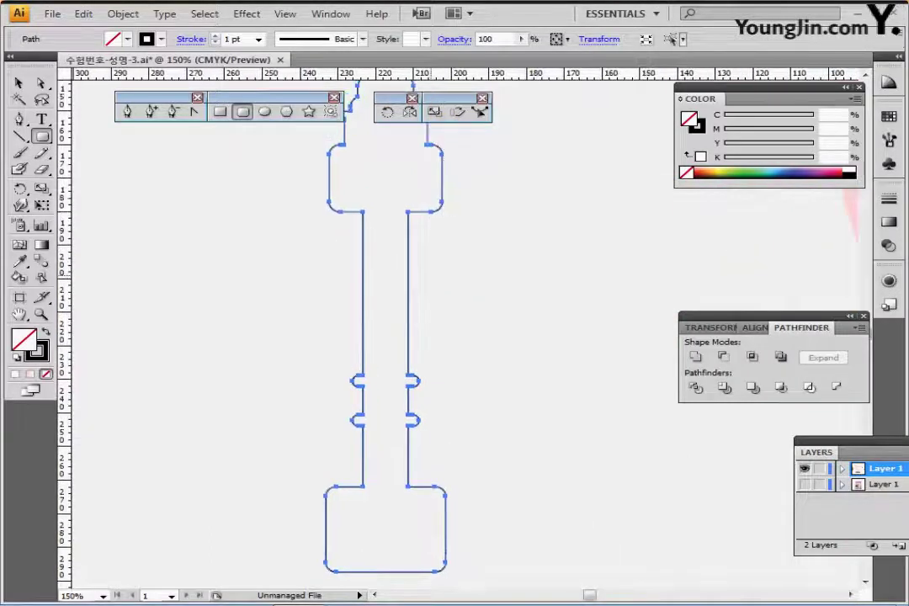
{"action": "left_click", "coordinate": [41, 82]}
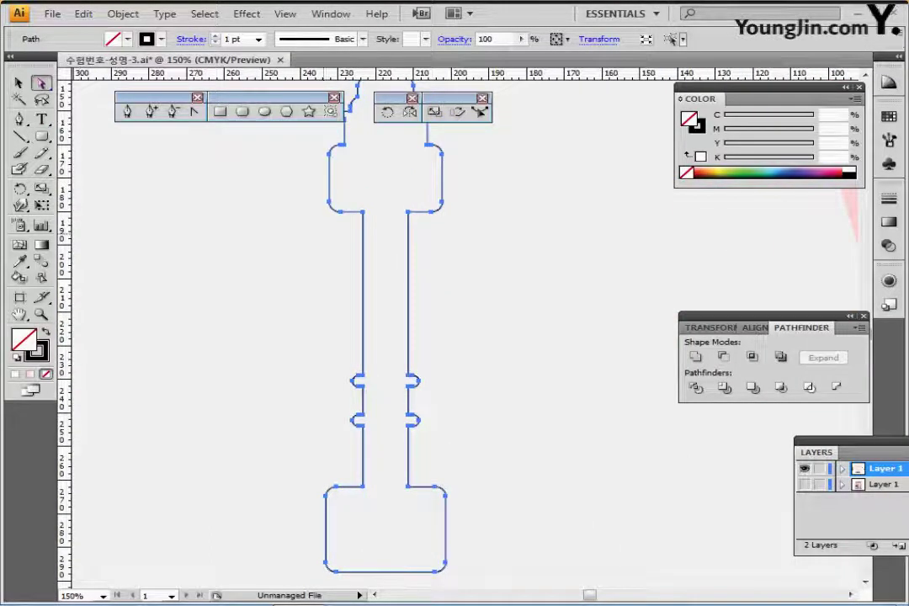
{"action": "left_click_drag", "start_coordinate": [347, 240], "coordinate": [409, 220]}
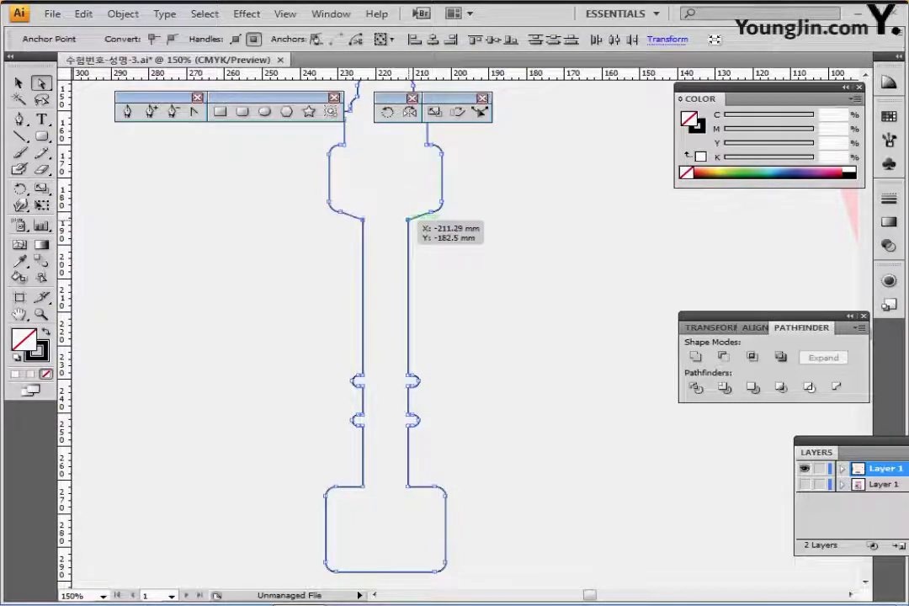
{"action": "left_click_drag", "start_coordinate": [356, 471], "coordinate": [408, 474]}
{"action": "key", "text": "ctrl+shift+a"}
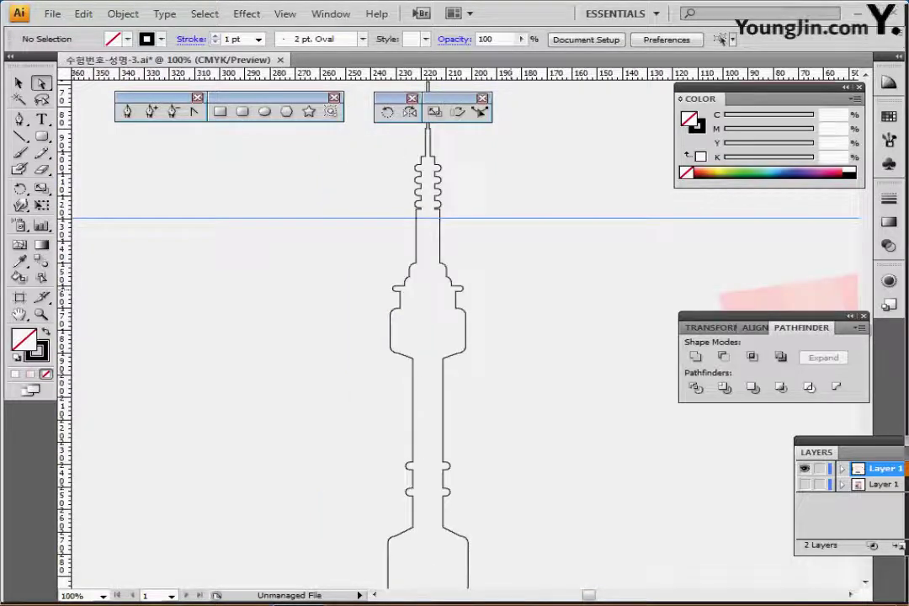
- Move the tower onto the poster near the vertical centre guide and give it the default white fill and black stroke
{"action": "left_click_drag", "start_coordinate": [471, 353], "coordinate": [446, 247]}
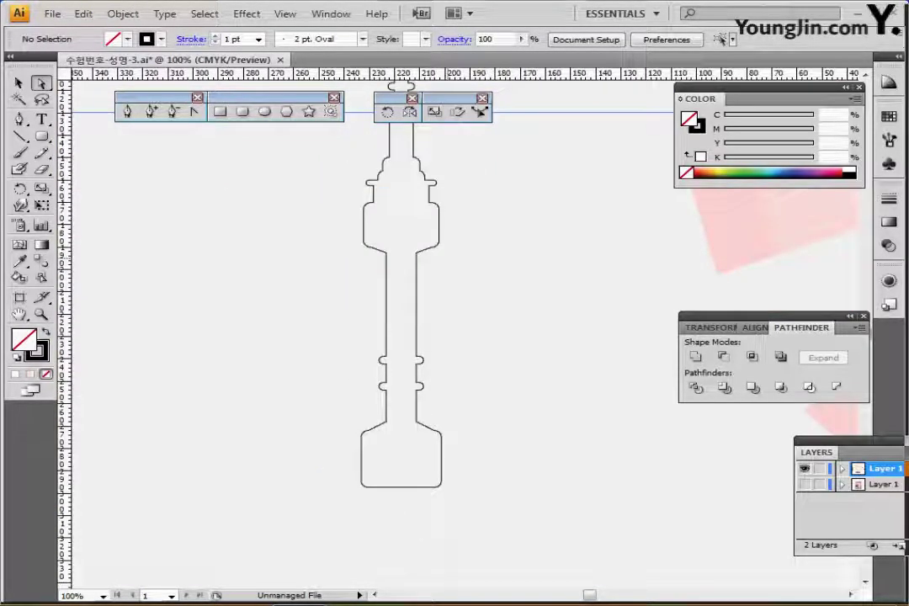
{"action": "left_click_drag", "start_coordinate": [401, 86], "coordinate": [144, 122]}
{"action": "mouse_move", "coordinate": [144, 252]}
{"action": "left_mouse_down"}
{"action": "mouse_move", "coordinate": [769, 262]}
{"action": "mouse_move", "coordinate": [160, 278]}
{"action": "mouse_move", "coordinate": [780, 256]}
{"action": "mouse_move", "coordinate": [158, 256]}
{"action": "mouse_move", "coordinate": [142, 246]}
{"action": "mouse_move", "coordinate": [850, 233]}
{"action": "mouse_move", "coordinate": [454, 280]}
{"action": "left_mouse_up"}
{"action": "key", "text": "v"}
{"action": "left_click", "coordinate": [158, 303]}
{"action": "key", "text": "d"}
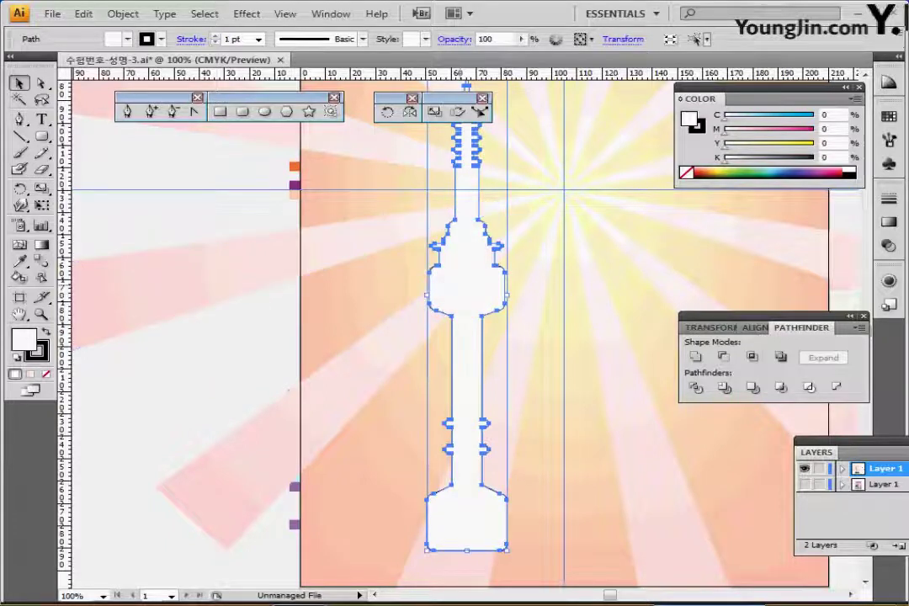
{"action": "left_click_drag", "start_coordinate": [427, 294], "coordinate": [520, 293]}
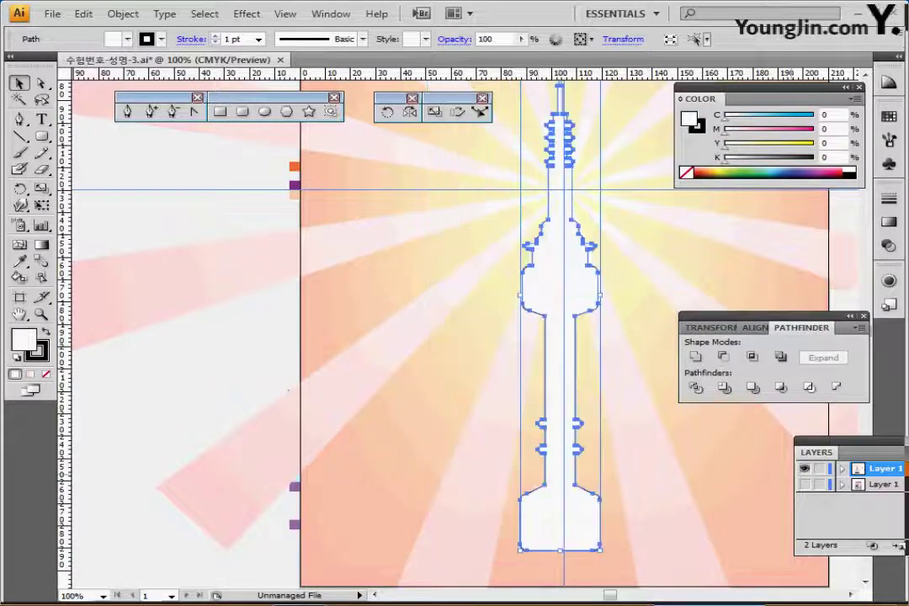
- Switch to outline view with the reference layer shown and nudge the tower down and right onto the reference tower
{"action": "key", "text": "ctrl+y"}
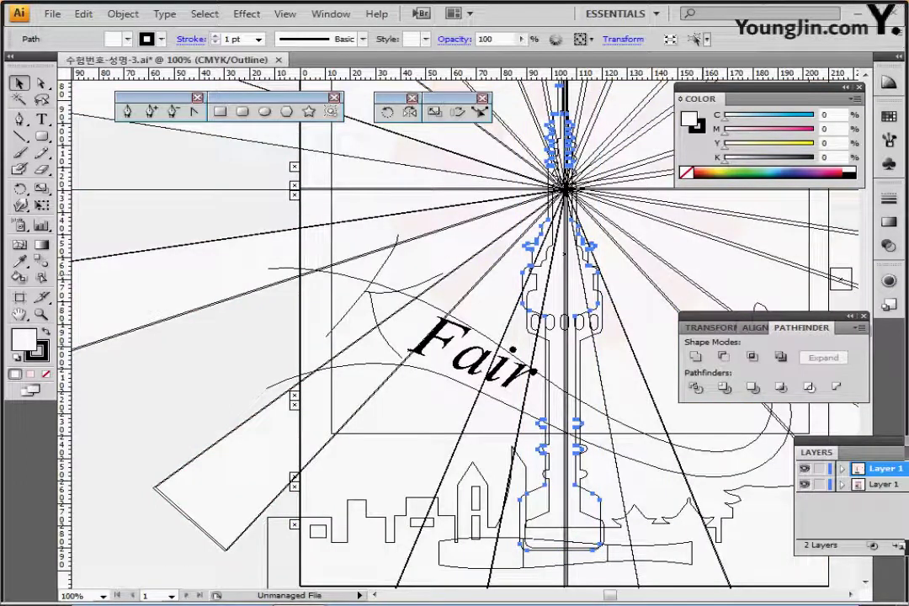
{"action": "key", "text": "Down"}
{"action": "key", "text": "Down"}
{"action": "key", "text": "Down"}
{"action": "key", "text": "Down"}
{"action": "key", "text": "Down"}
{"action": "key", "text": "Down"}
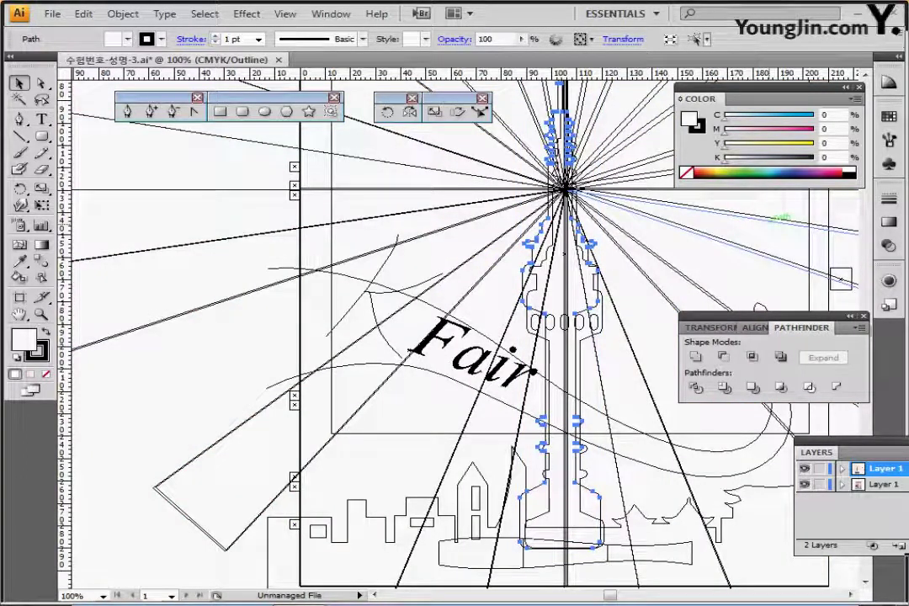
{"action": "key", "text": "Down"}
{"action": "key", "text": "Down"}
{"action": "key", "text": "Down"}
{"action": "key", "text": "Down"}
{"action": "key", "text": "Down"}
{"action": "key", "text": "Down"}
{"action": "key", "text": "Down"}
{"action": "key", "text": "Down"}
{"action": "key", "text": "Down"}
{"action": "key", "text": "Down"}
{"action": "key", "text": "Down"}
{"action": "key", "text": "Down"}
{"action": "key", "text": "Down"}
{"action": "key", "text": "Down"}
{"action": "key", "text": "Down"}
{"action": "key", "text": "Down"}
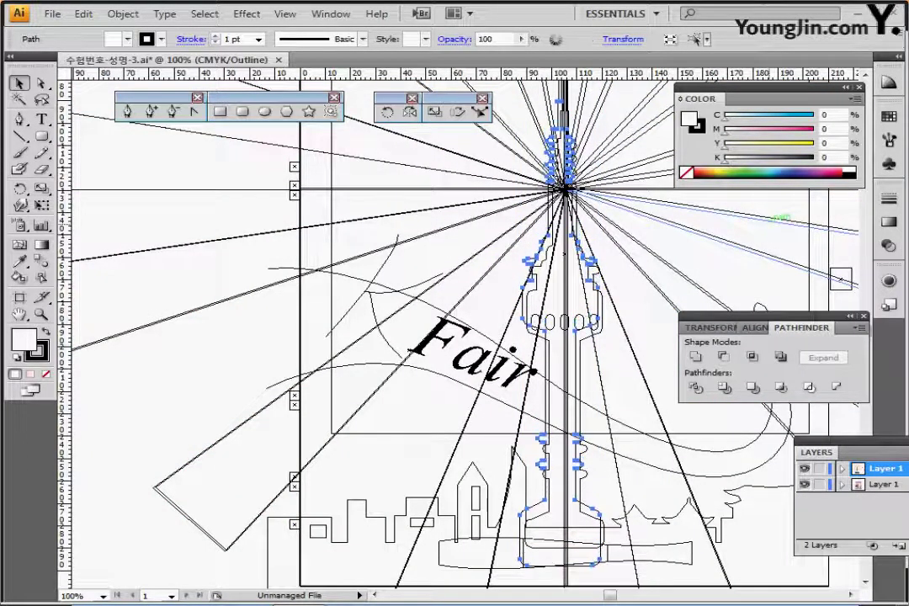
{"action": "key", "text": "Right"}
{"action": "key", "text": "Right"}
{"action": "key", "text": "Right"}
{"action": "key", "text": "Right"}
{"action": "key", "text": "Right"}
{"action": "key", "text": "Down"}
{"action": "key", "text": "Down"}
{"action": "key", "text": "Down"}
{"action": "key", "text": "Down"}
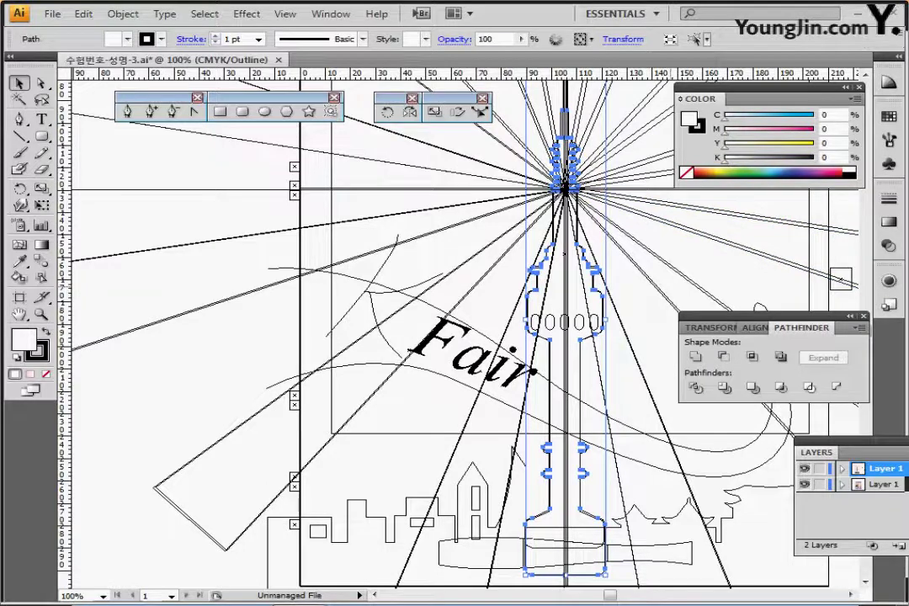
- Draw a rounded rectangle window about 4 × 7 mm over the reference's leftmost window, then hide the reference layer and restore preview
{"action": "key", "text": "ctrl+plus"}
{"action": "key", "text": "ctrl+plus"}
{"action": "key", "text": "ctrl+plus"}
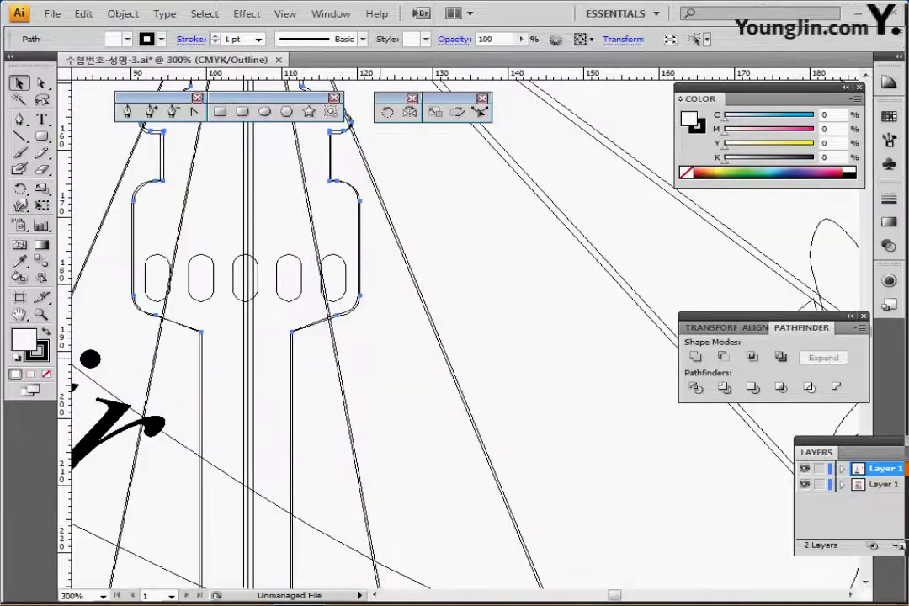
{"action": "left_click", "coordinate": [243, 111]}
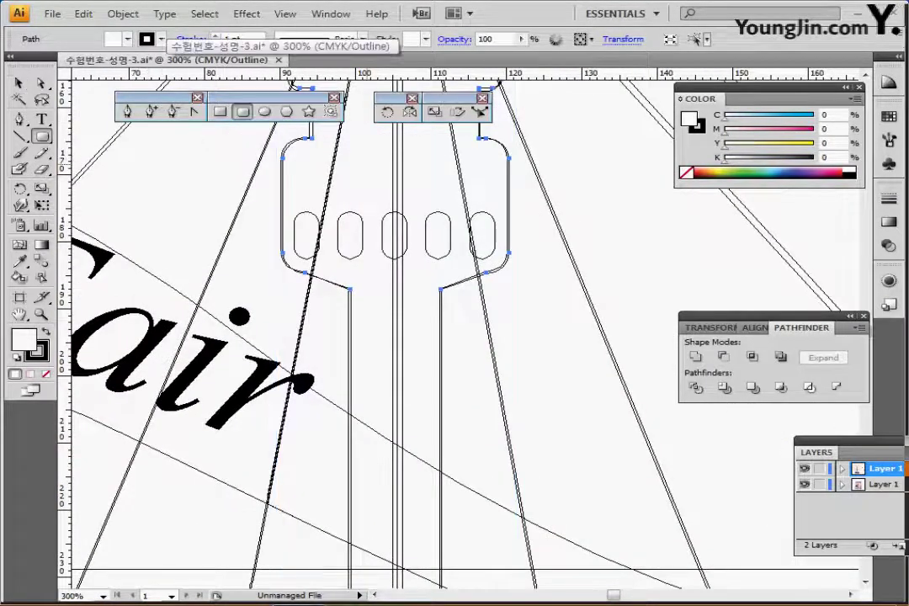
{"action": "left_click_drag", "start_coordinate": [293, 210], "coordinate": [320, 261]}
{"action": "left_click", "coordinate": [805, 485]}
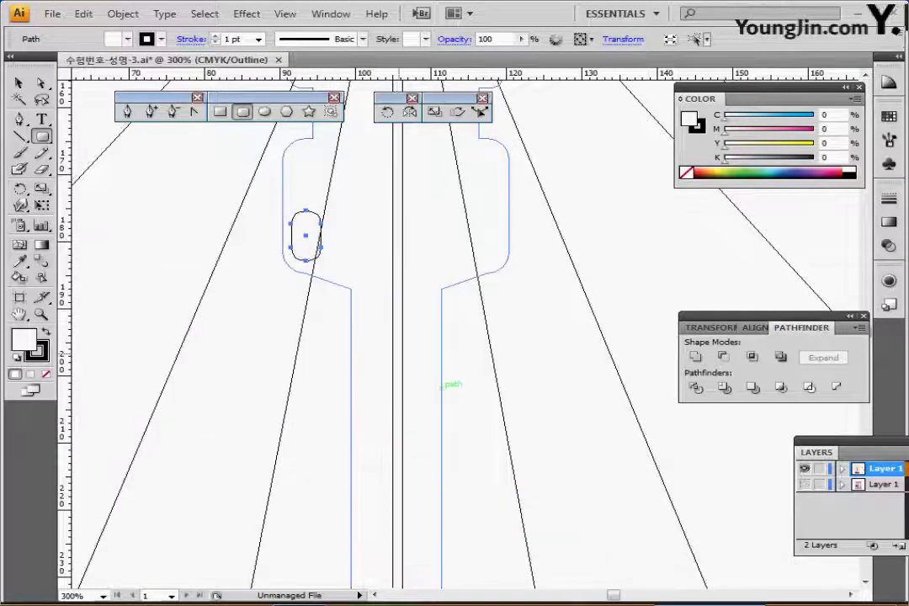
{"action": "key", "text": "ctrl+minus"}
{"action": "key", "text": "ctrl+y"}
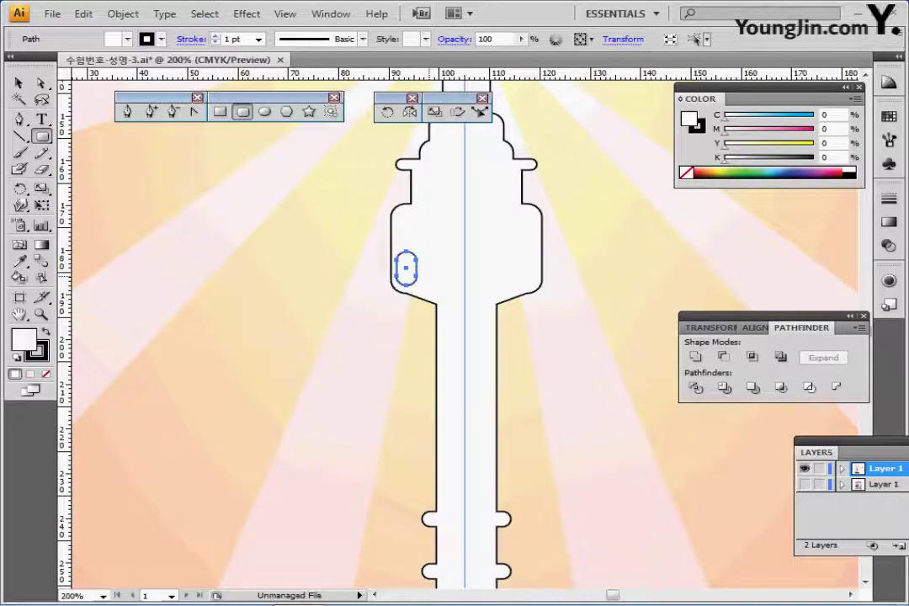
- Copy the window horizontally across the tower head four times at equal spacing of about 5.6 mm
{"action": "left_click", "coordinate": [430, 277], "text": "ctrl"}
{"action": "left_click_drag", "start_coordinate": [430, 277], "coordinate": [323, 225]}
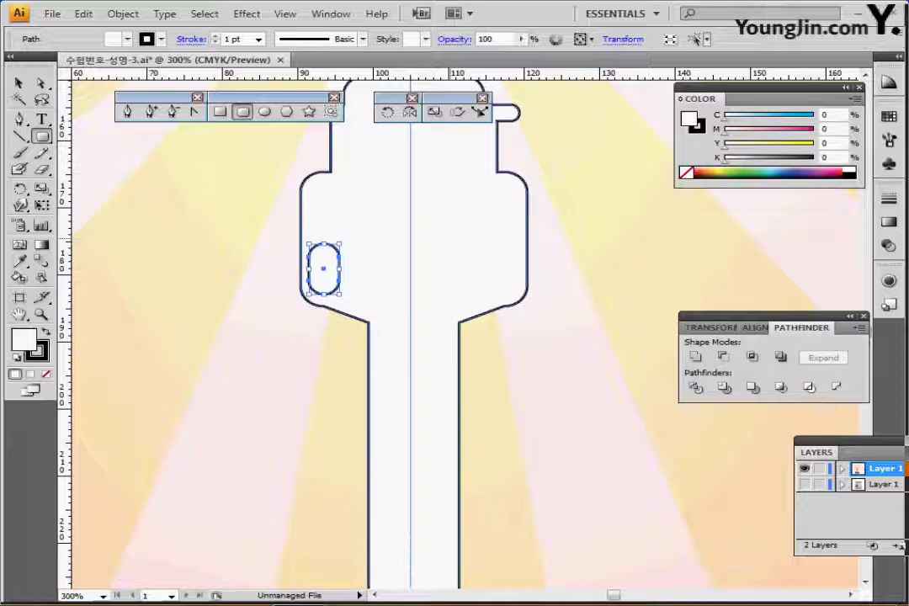
{"action": "left_click_drag", "start_coordinate": [323, 268], "coordinate": [363, 269]}
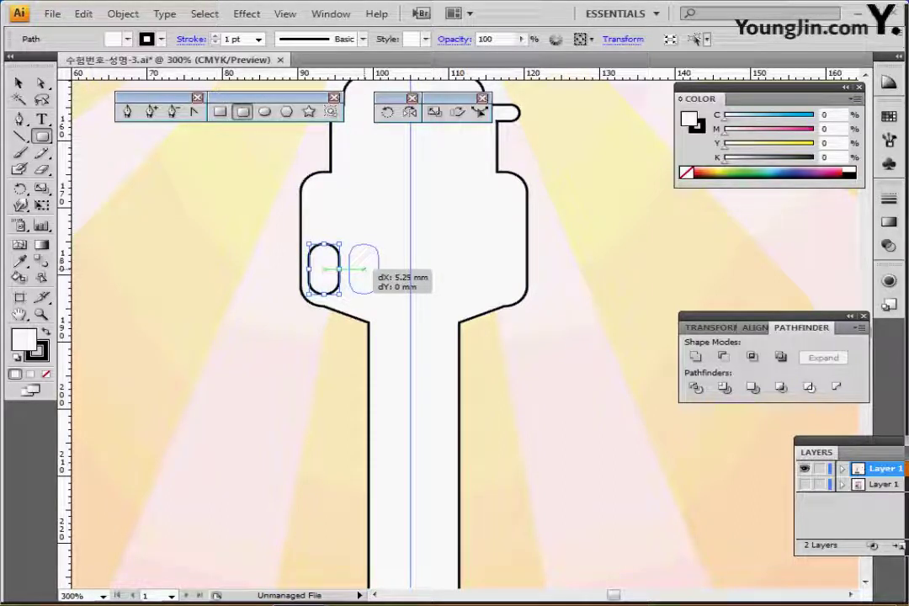
{"action": "left_click_drag", "start_coordinate": [363, 269], "coordinate": [367, 269]}
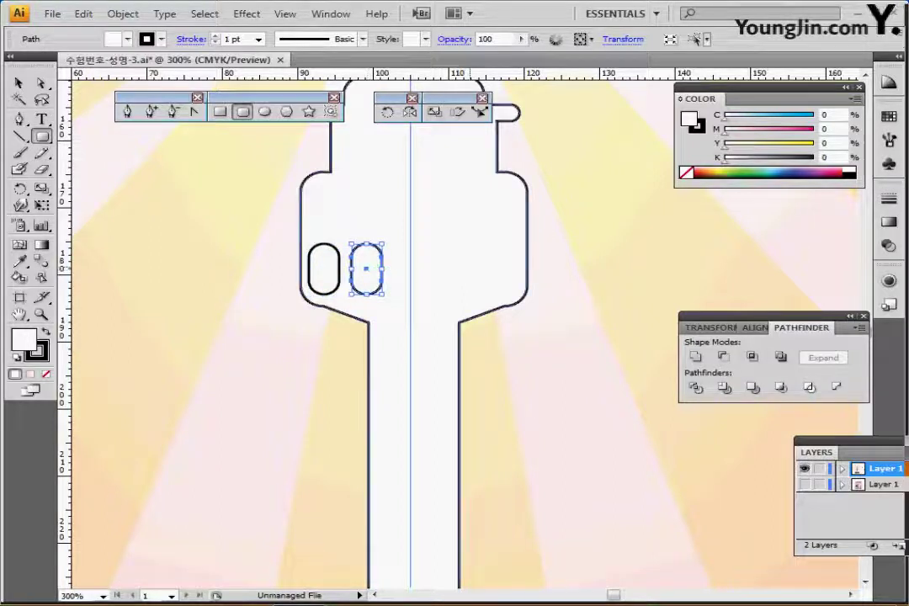
{"action": "key", "text": "ctrl+d"}
{"action": "key", "text": "ctrl+d"}
{"action": "key", "text": "ctrl+d"}
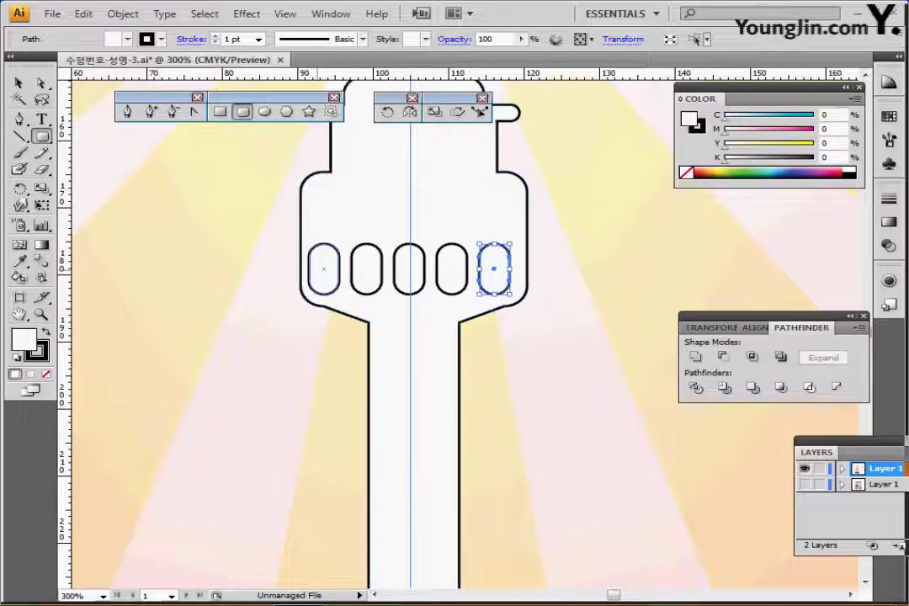
- Group the five windows on the tower head
{"action": "left_click", "coordinate": [324, 269], "text": "ctrl"}
{"action": "left_click", "coordinate": [367, 270], "text": "ctrl+shift"}
{"action": "left_click", "coordinate": [409, 270], "text": "ctrl+shift"}
{"action": "left_click", "coordinate": [451, 269], "text": "ctrl+shift"}
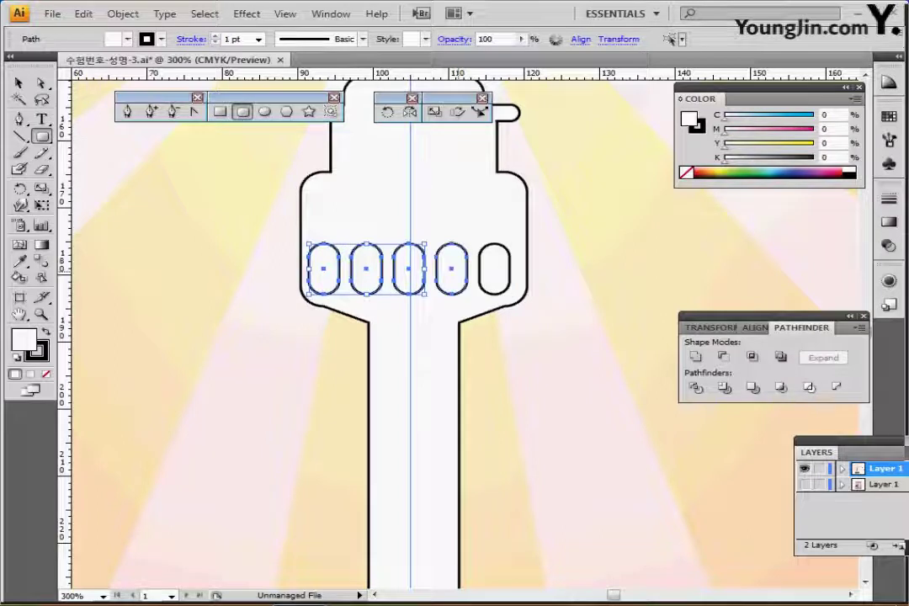
{"action": "left_click", "coordinate": [494, 270], "text": "ctrl+shift"}
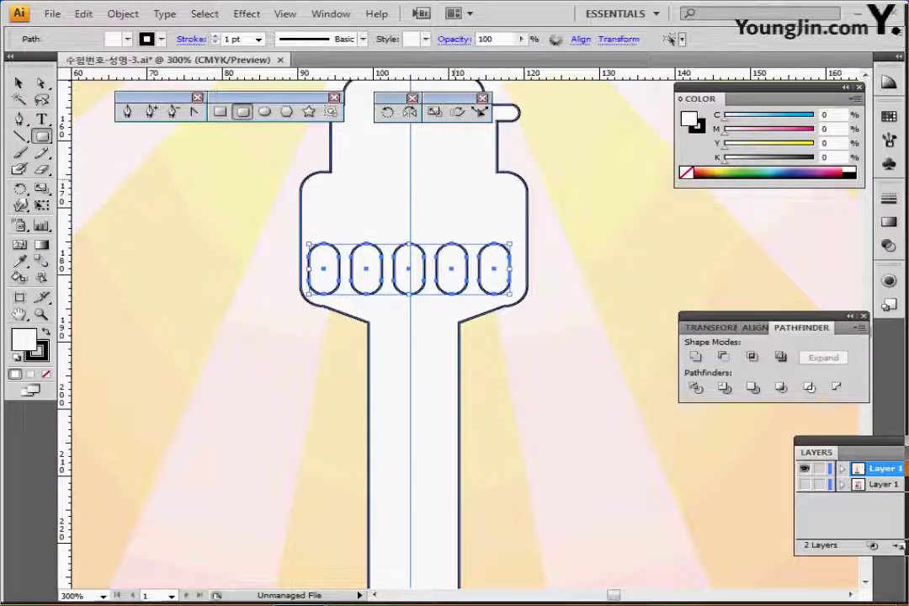
{"action": "key", "text": "ctrl+g"}
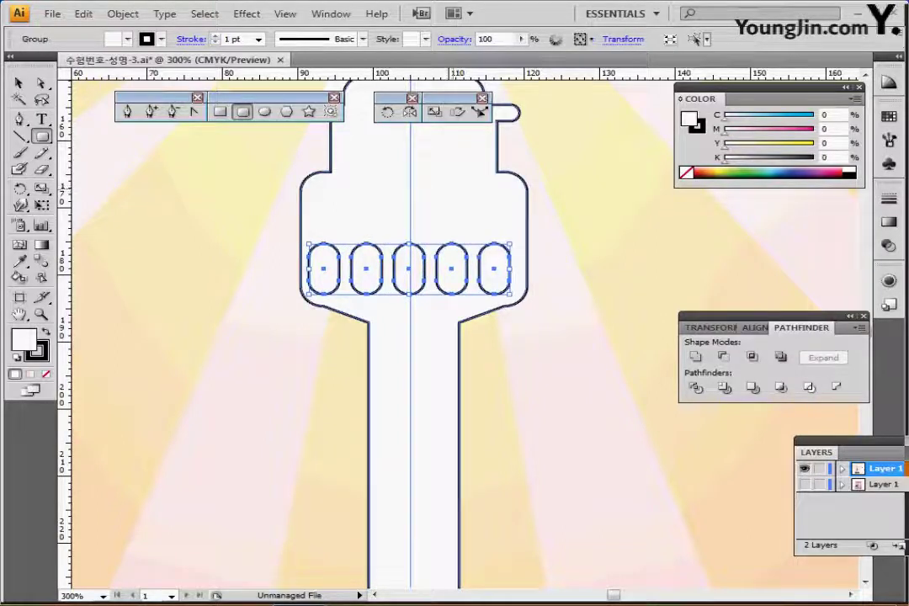
- Align the window group and the tower on their horizontal centres and shift both onto the vertical centre guide
{"action": "left_click", "coordinate": [440, 190], "text": "ctrl+shift"}
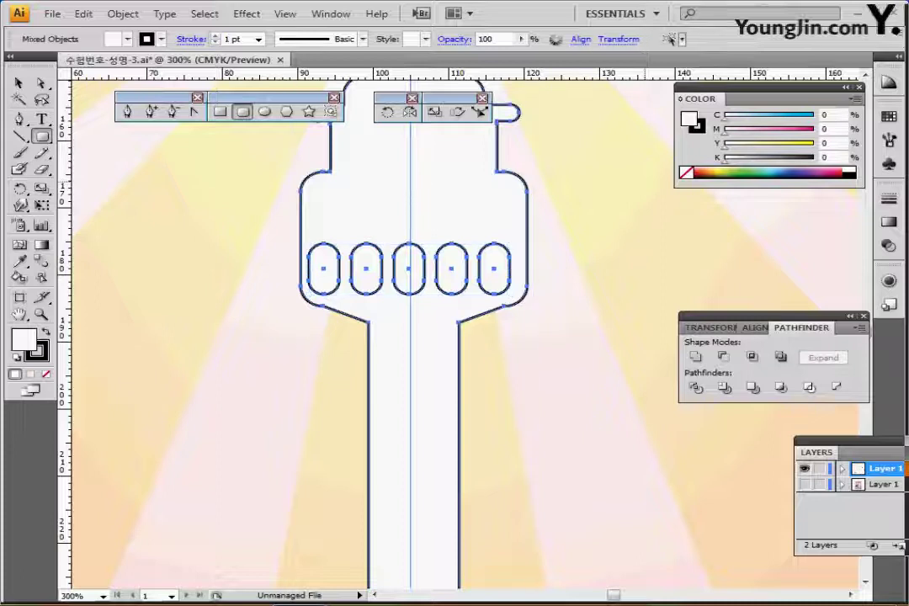
{"action": "left_click", "coordinate": [756, 328]}
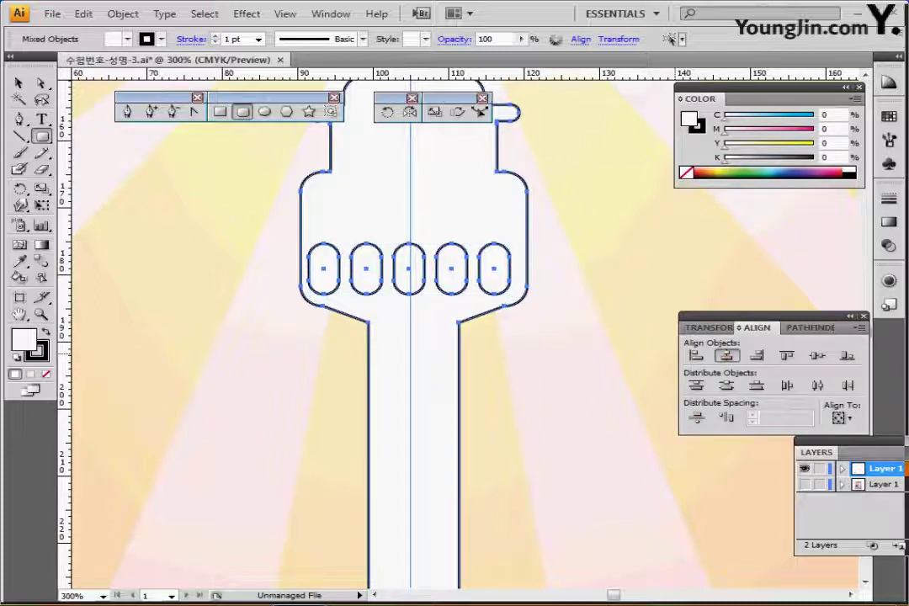
{"action": "left_click", "coordinate": [727, 356]}
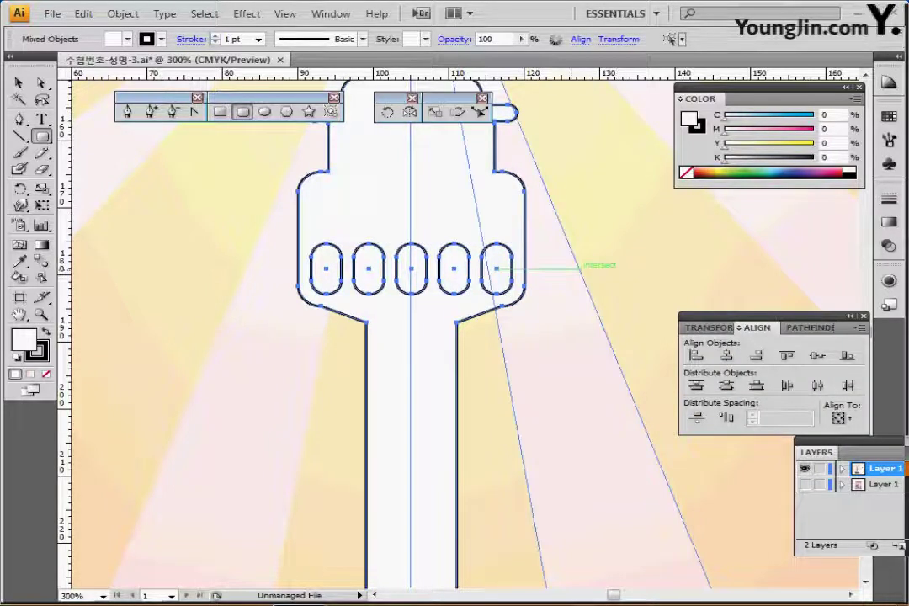
{"action": "key", "text": "ctrl"}
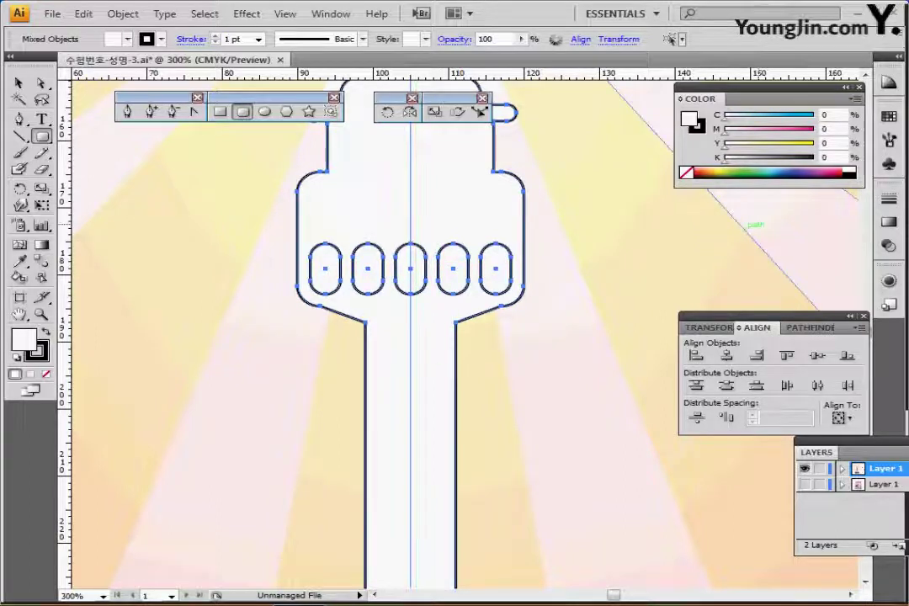
- Cut the five windows out of the tower shape with Minus Front
{"action": "left_click", "coordinate": [810, 327]}
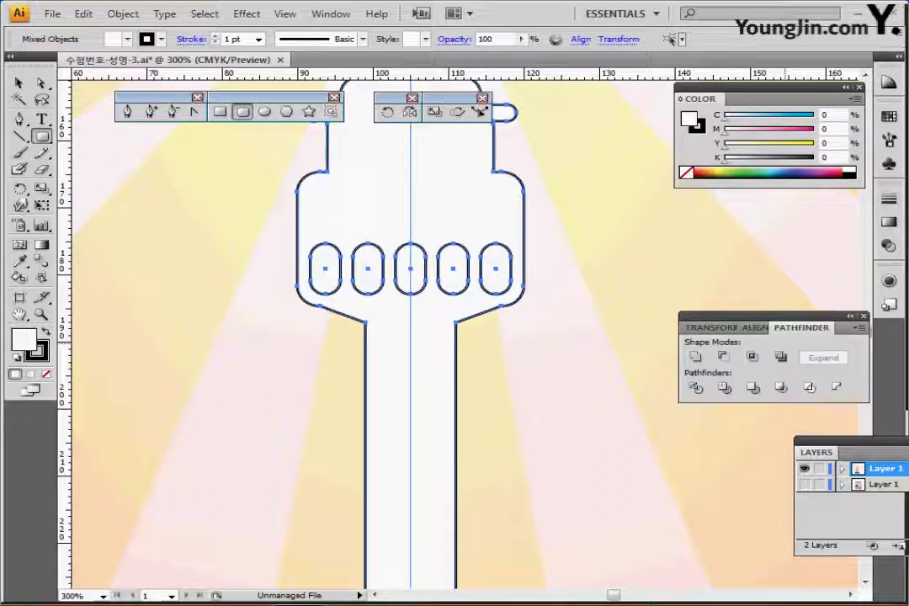
{"action": "left_click", "coordinate": [722, 356]}
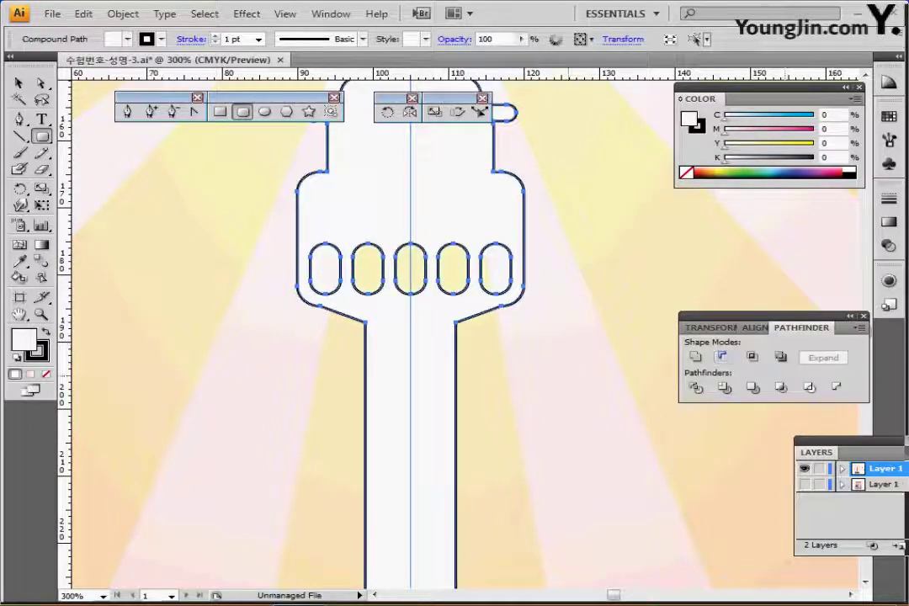
{"action": "key", "text": "ctrl+minus"}
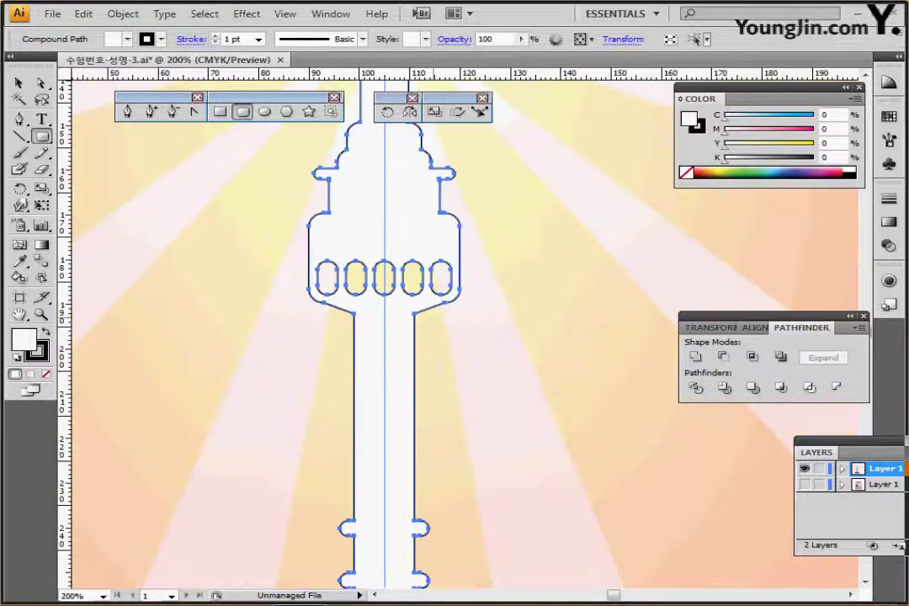
{"action": "key", "text": "ctrl+minus"}
{"action": "key", "text": "ctrl+minus"}
{"action": "key", "text": "ctrl+minus"}
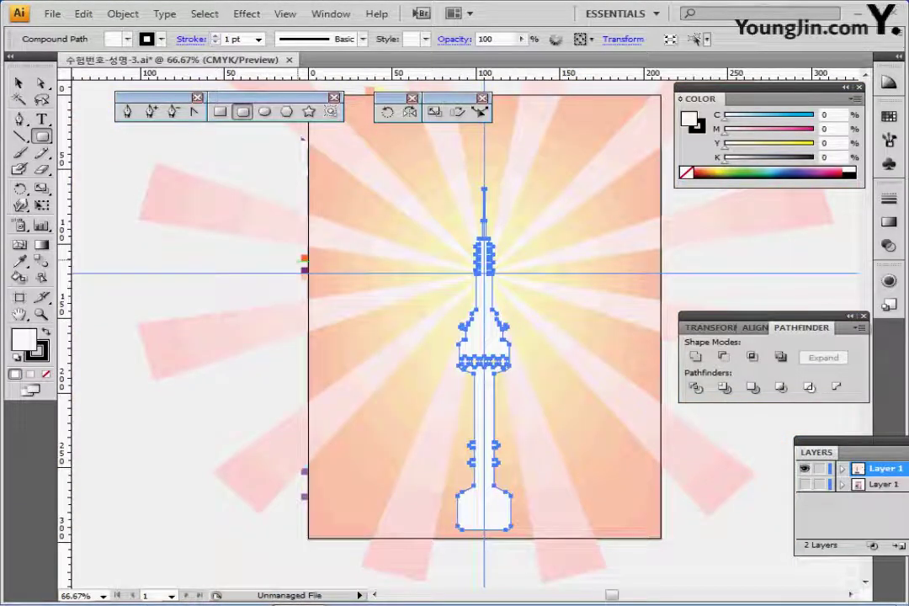
- Fill the tower shape with the orange sampled from the colour swatch beside the poster's left edge, without a stroke
{"action": "left_click_drag", "start_coordinate": [304, 267], "coordinate": [304, 305]}
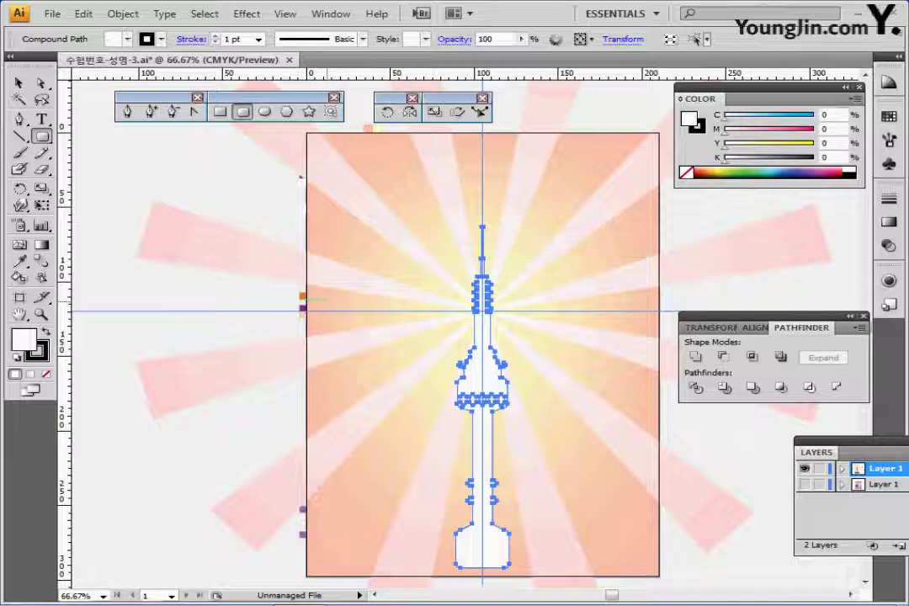
{"action": "key", "text": "i"}
{"action": "left_click", "coordinate": [304, 293]}
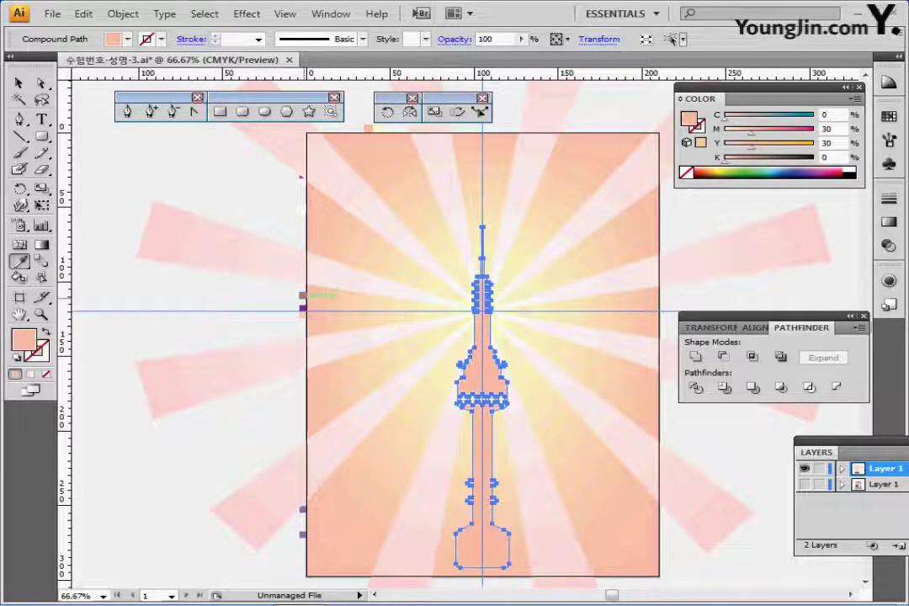
{"action": "left_click", "coordinate": [303, 296]}
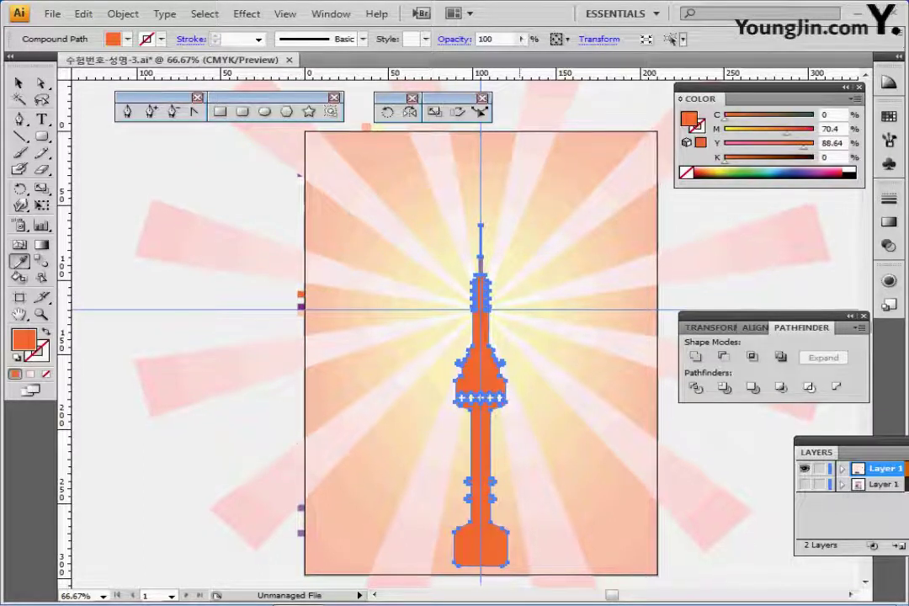
- Set the tower fill to 70% magenta and 90% yellow, and save the file
{"action": "left_click_drag", "start_coordinate": [522, 350], "coordinate": [498, 298]}
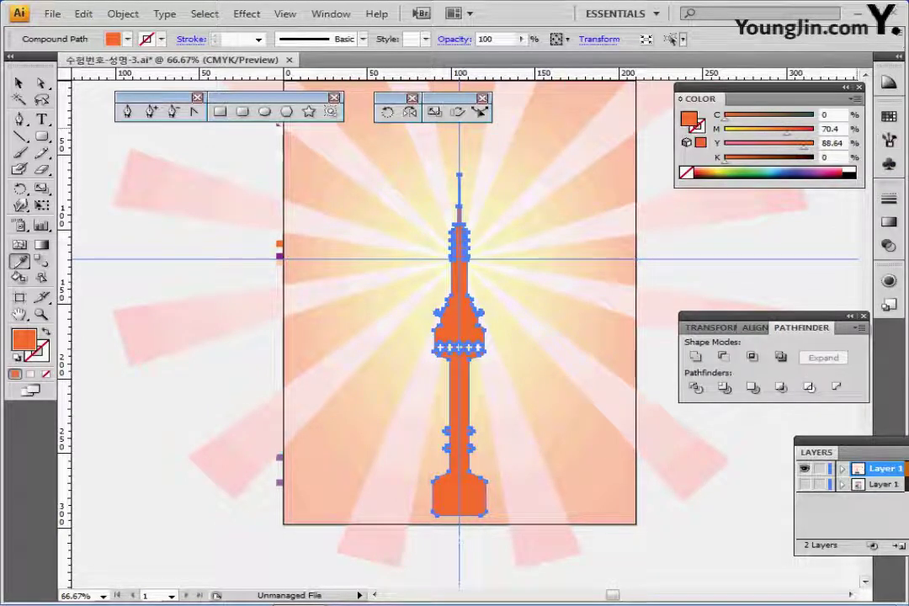
{"action": "double_click", "coordinate": [830, 129]}
{"action": "type", "text": "70"}
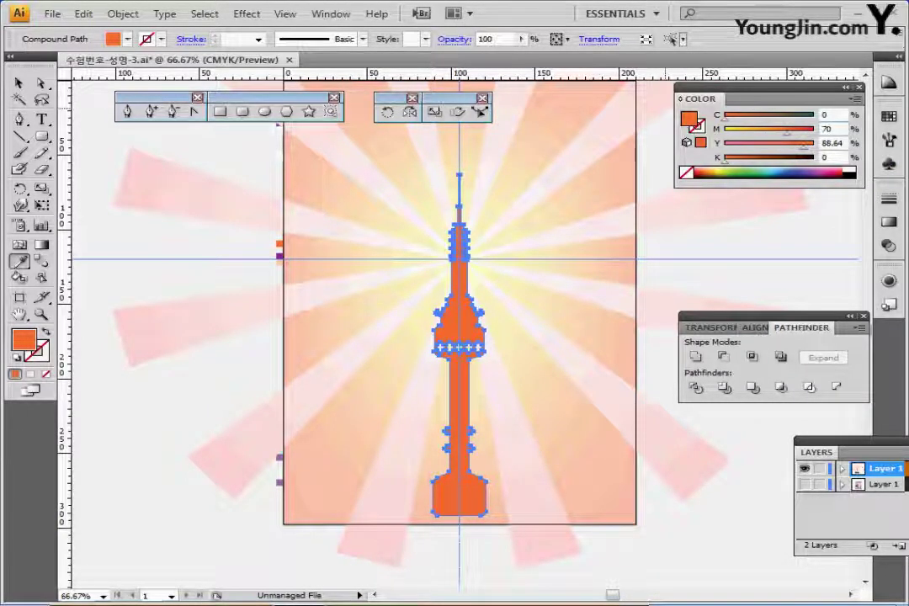
{"action": "key", "text": "Tab"}
{"action": "type", "text": "90"}
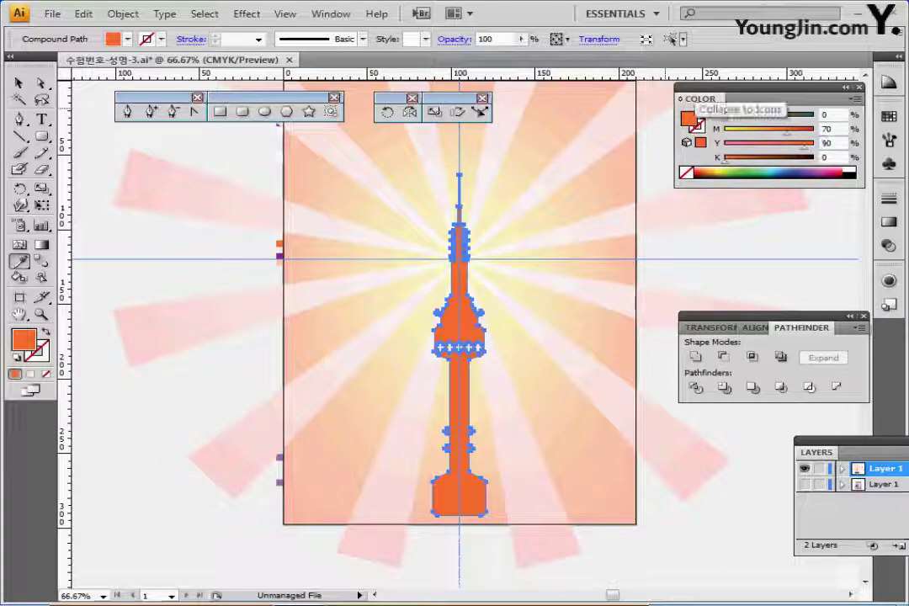
{"action": "key", "text": "Return"}
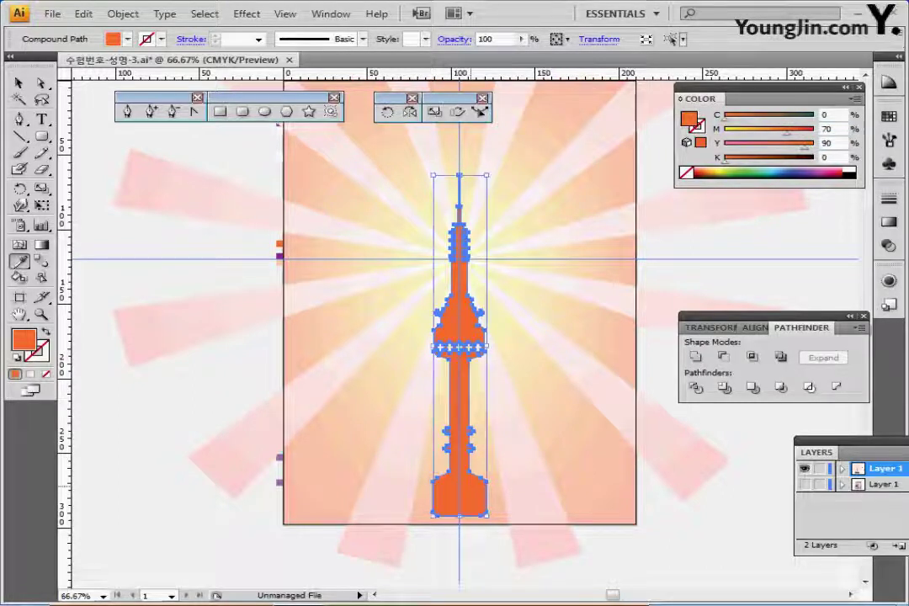
{"action": "key", "text": "ctrl+shift+b"}
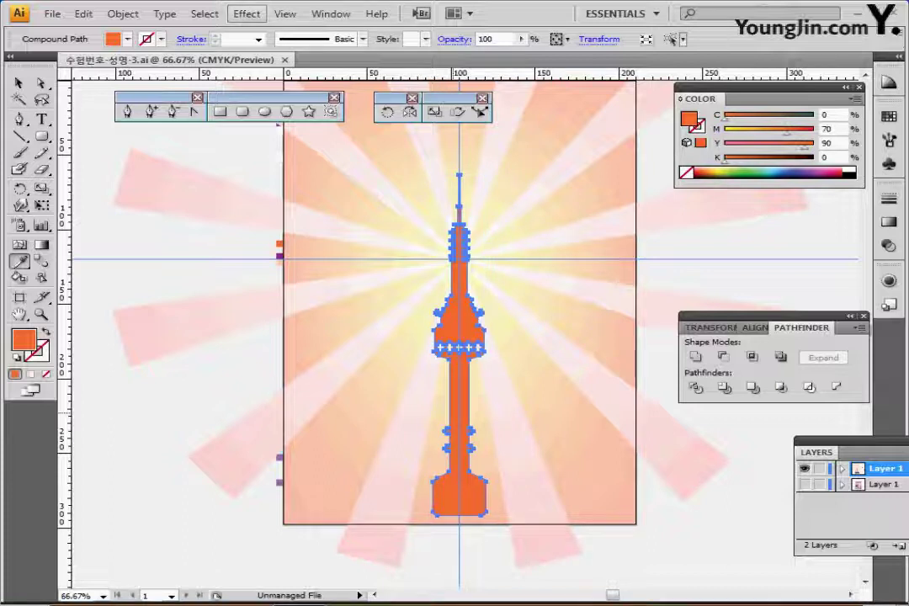
- Apply a Multiply drop shadow to the tower with 75% opacity, 1 mm X and Y offsets and 1 mm blur, and save the file
{"action": "left_click", "coordinate": [246, 13]}
{"action": "mouse_move", "coordinate": [379, 193]}
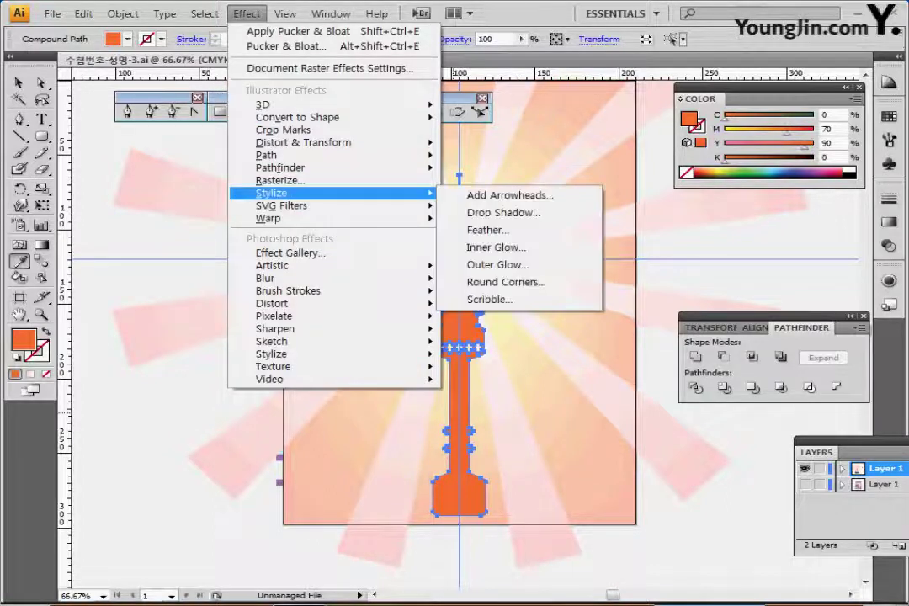
{"action": "left_click", "coordinate": [499, 211]}
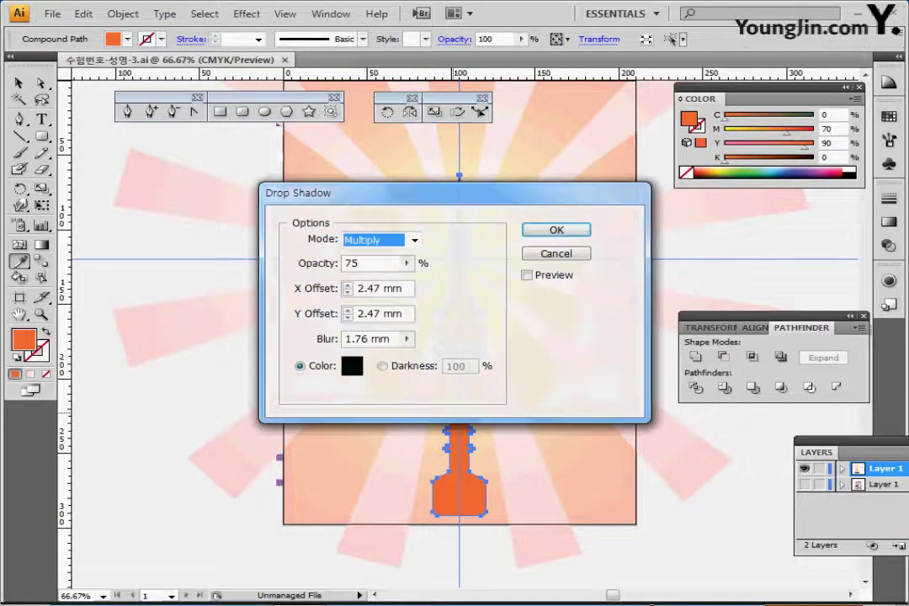
{"action": "left_click_drag", "start_coordinate": [337, 194], "coordinate": [568, 160]}
{"action": "left_click", "coordinate": [763, 241]}
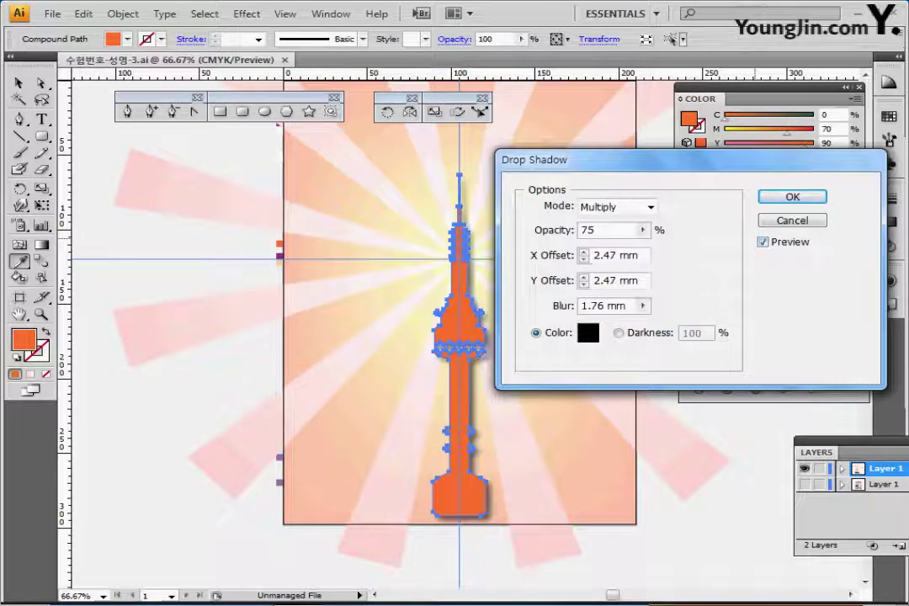
{"action": "left_click", "coordinate": [583, 259]}
{"action": "left_click", "coordinate": [584, 285]}
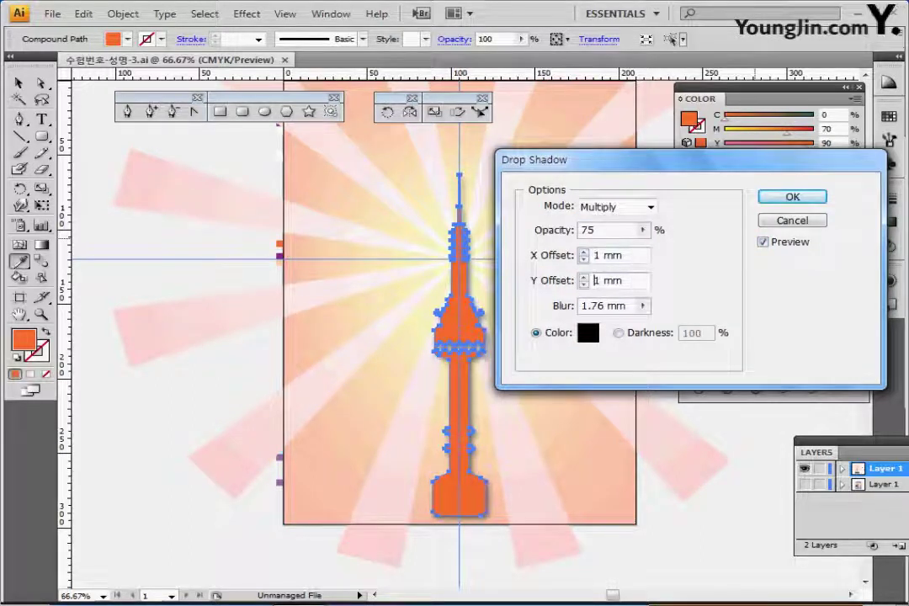
{"action": "key", "text": "Tab"}
{"action": "type", "text": "1"}
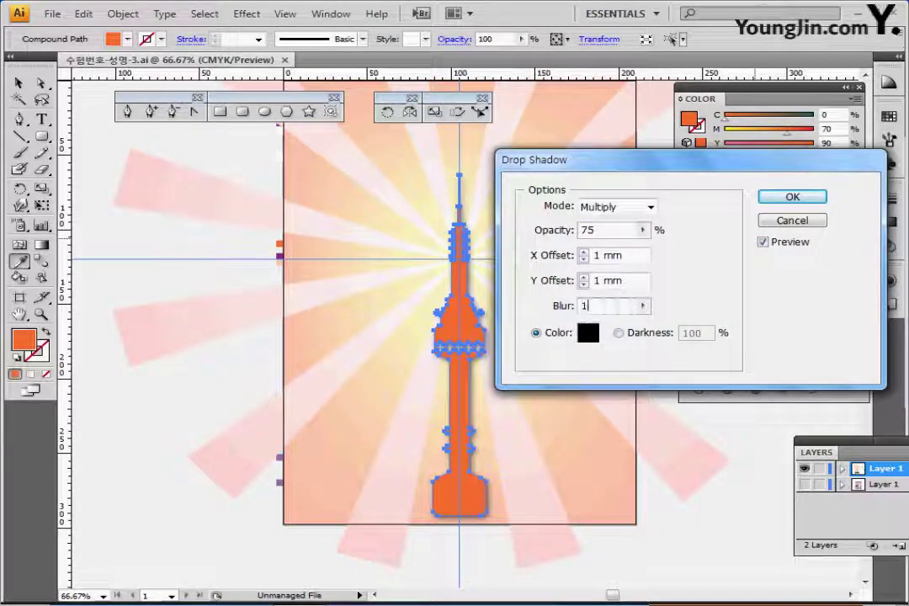
{"action": "key", "text": "Return"}
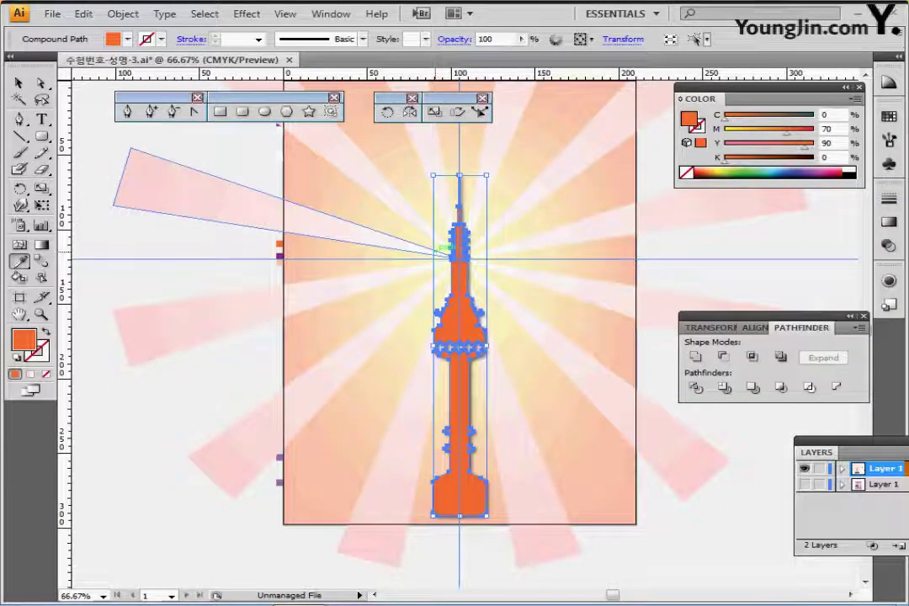
{"action": "key", "text": "ctrl+s"}
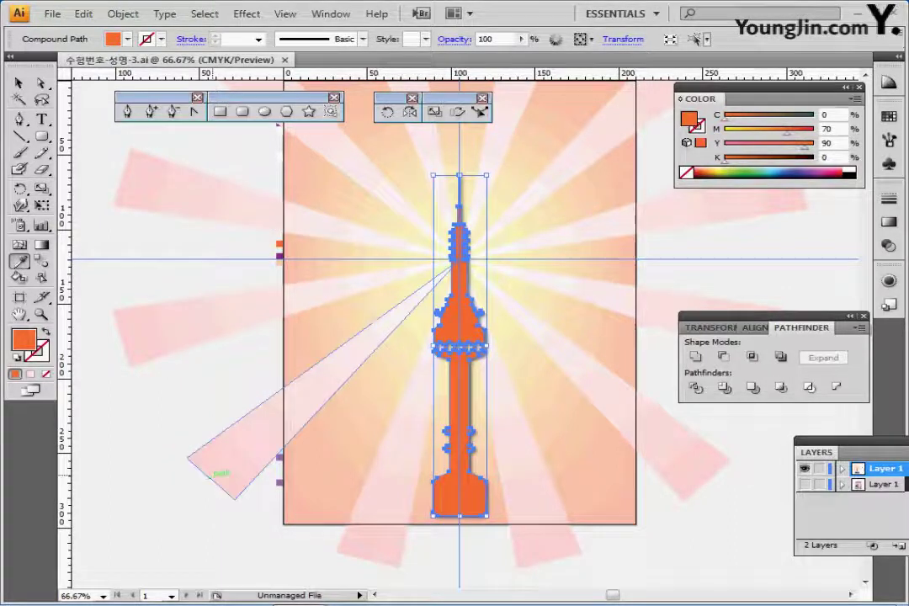
- Move the Pathfinder panel clear of the building outlines below the poster and select their wide base rectangle
{"action": "left_click", "coordinate": [200, 530], "text": "ctrl"}
{"action": "scroll", "coordinate": [459, 337], "scroll_direction": "down", "scroll_amount": 6}
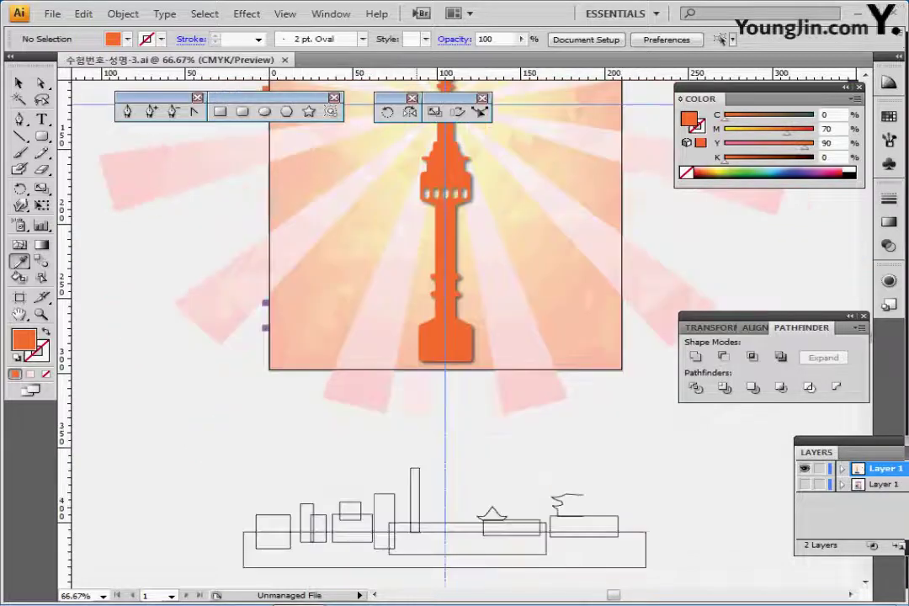
{"action": "left_click", "coordinate": [480, 418], "text": "ctrl"}
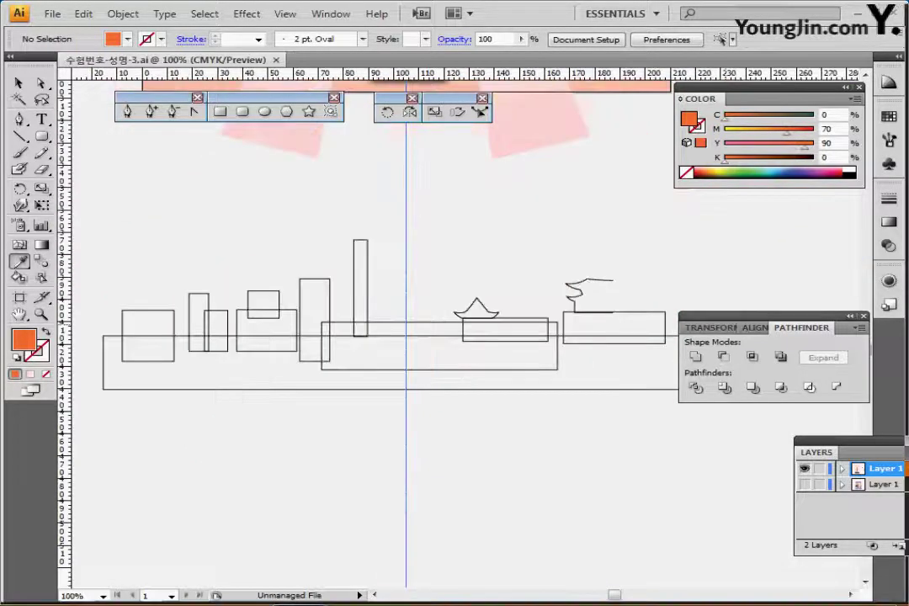
{"action": "left_click_drag", "start_coordinate": [770, 317], "coordinate": [810, 359]}
{"action": "left_click_drag", "start_coordinate": [499, 360], "coordinate": [497, 327]}
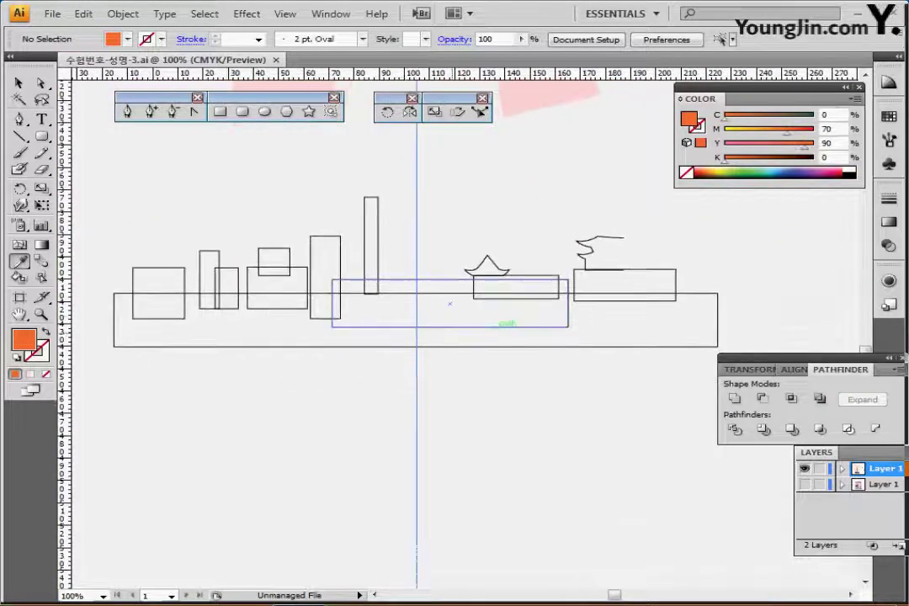
{"action": "left_click", "coordinate": [114, 294]}
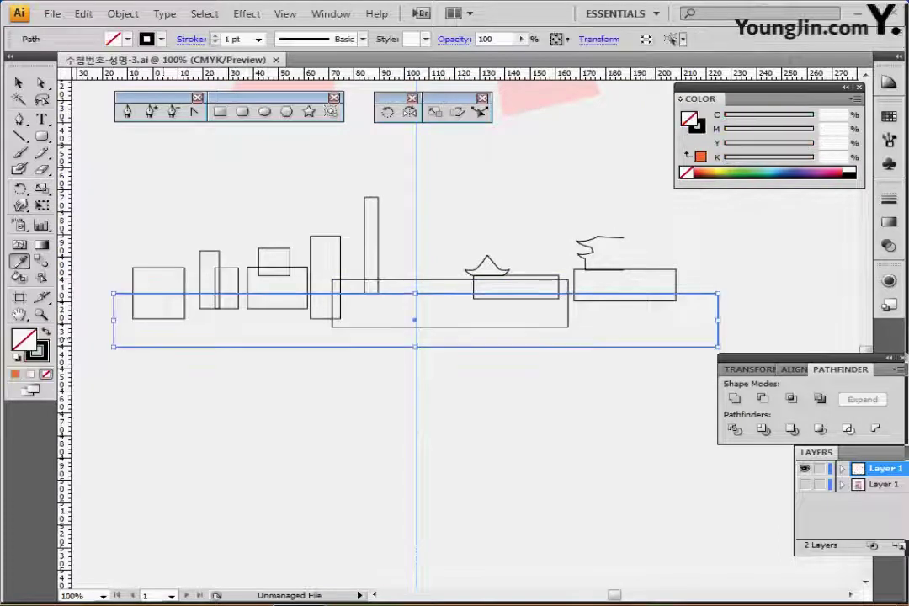
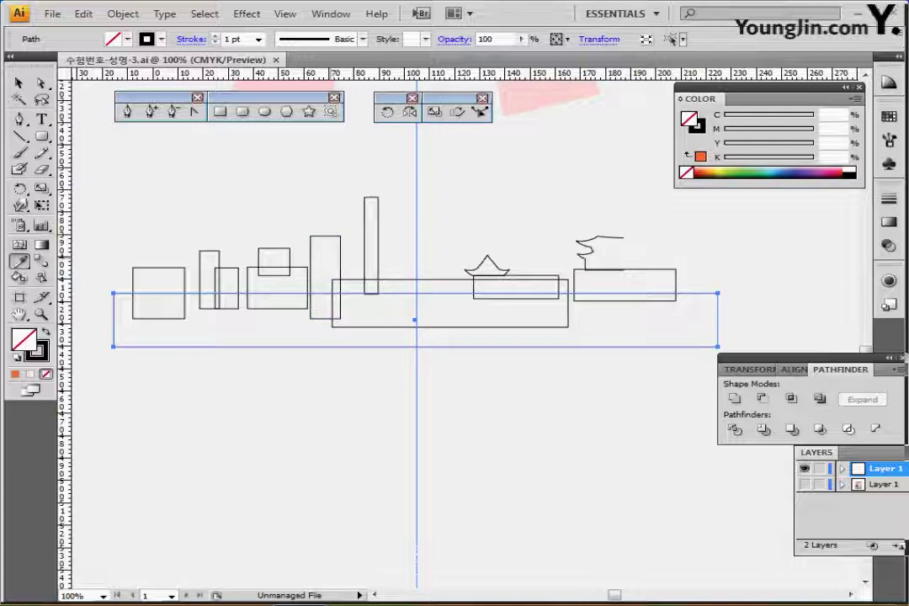
- Add an anchor midway on the top edge of the building rectangle near the 68 mm ruler mark and raise it about 10 mm into a pointed roof
{"action": "key", "text": "ctrl+plus"}
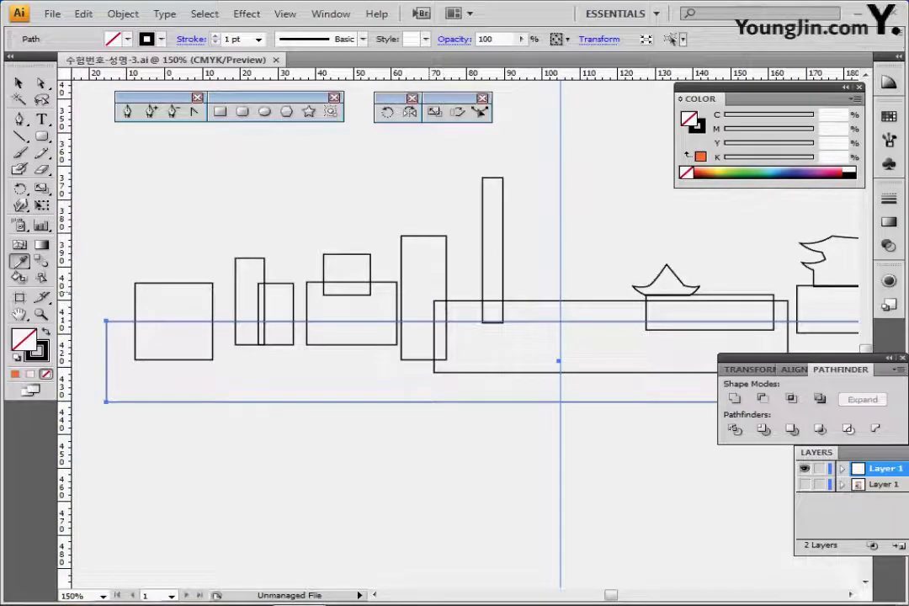
{"action": "key", "text": "ctrl+plus"}
{"action": "left_click_drag", "start_coordinate": [478, 296], "coordinate": [426, 284]}
{"action": "left_click", "coordinate": [389, 246], "text": "ctrl"}
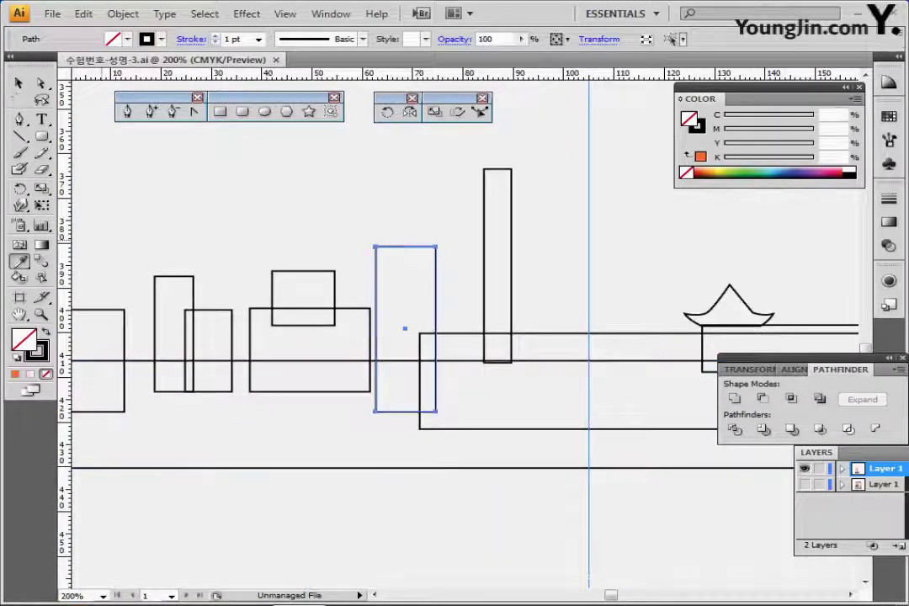
{"action": "left_click", "coordinate": [151, 111]}
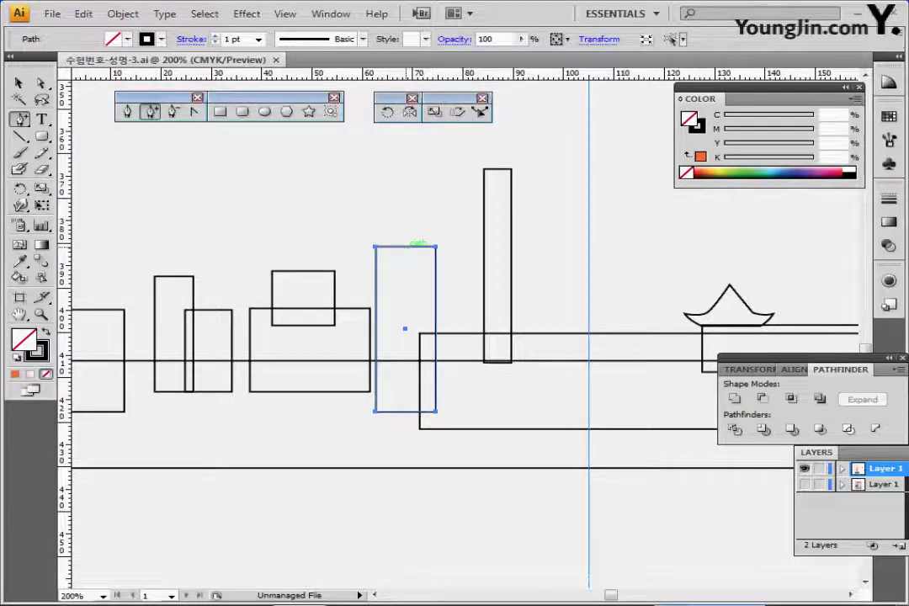
{"action": "left_click", "coordinate": [406, 247]}
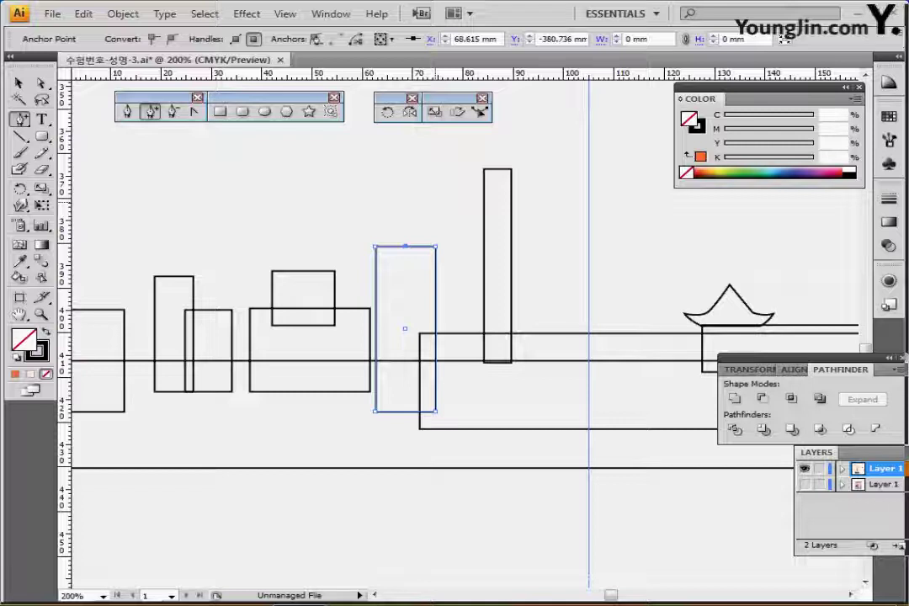
{"action": "key", "text": "Up"}
{"action": "key", "text": "Up"}
{"action": "key", "text": "Up"}
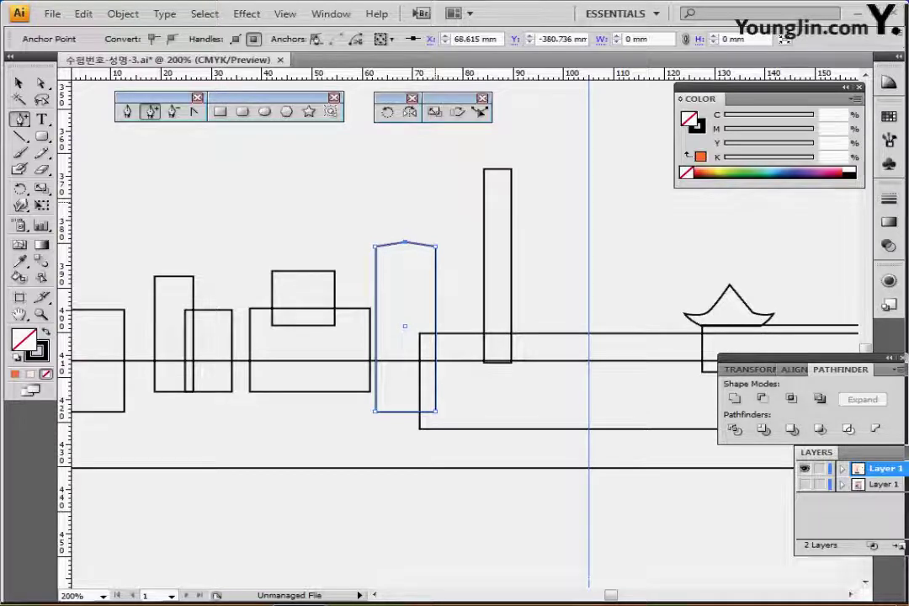
{"action": "left_click_drag", "start_coordinate": [406, 242], "coordinate": [405, 205]}
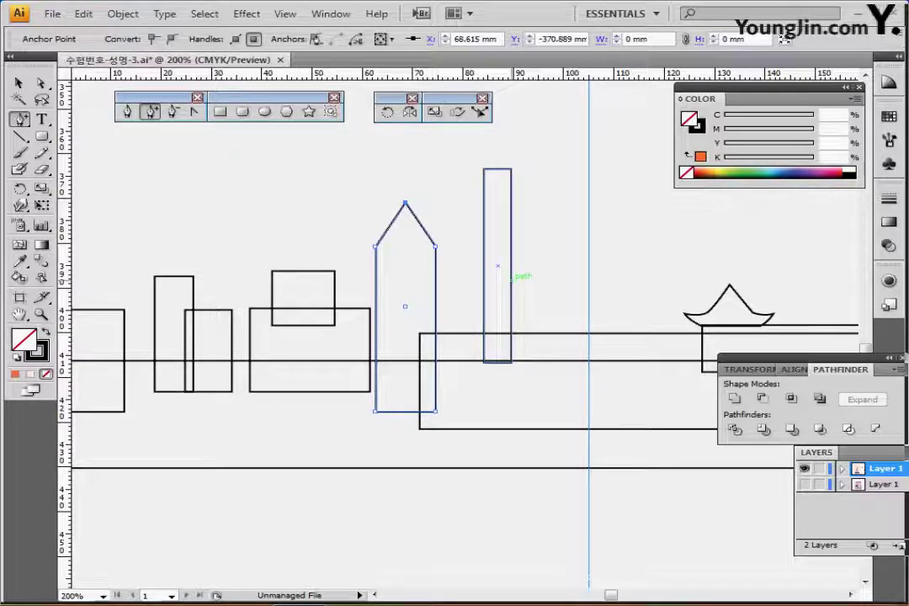
- Lower the upper-right corner of the narrow tall rectangle by about 9 mm to give the building a slanted roof
{"action": "key", "text": "a"}
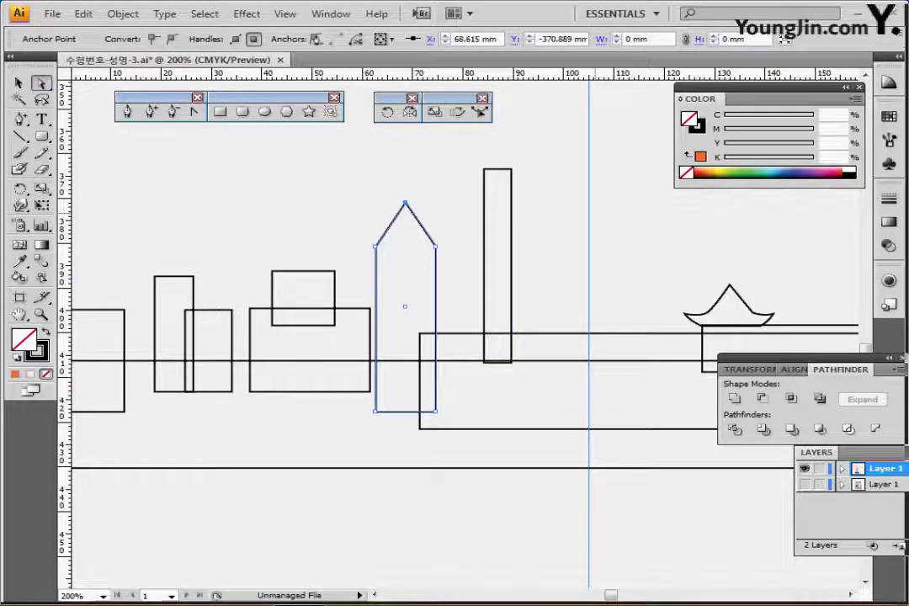
{"action": "left_click_drag", "start_coordinate": [532, 155], "coordinate": [511, 202]}
{"action": "key", "text": "Down"}
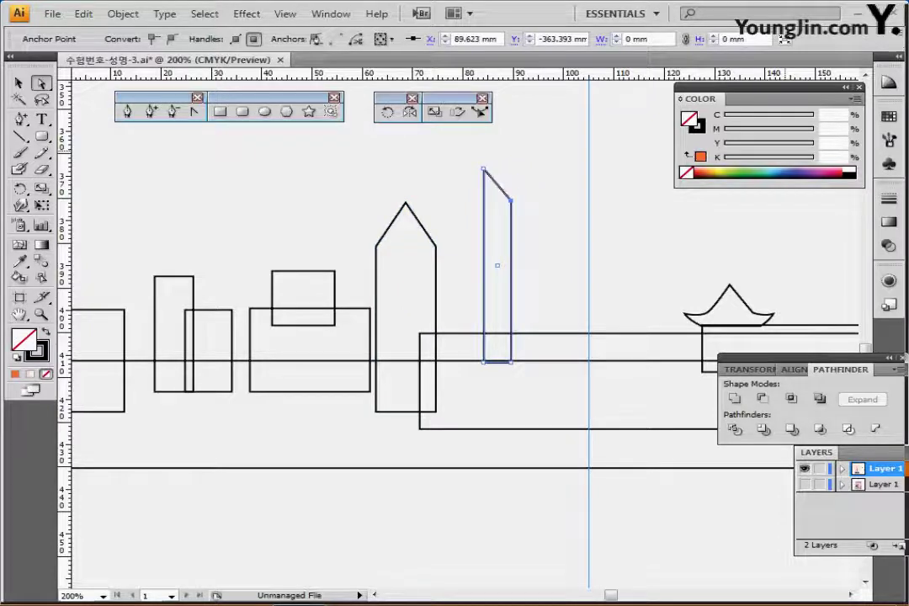
{"action": "key", "text": "Down"}
{"action": "key", "text": "Down"}
{"action": "key", "text": "Down"}
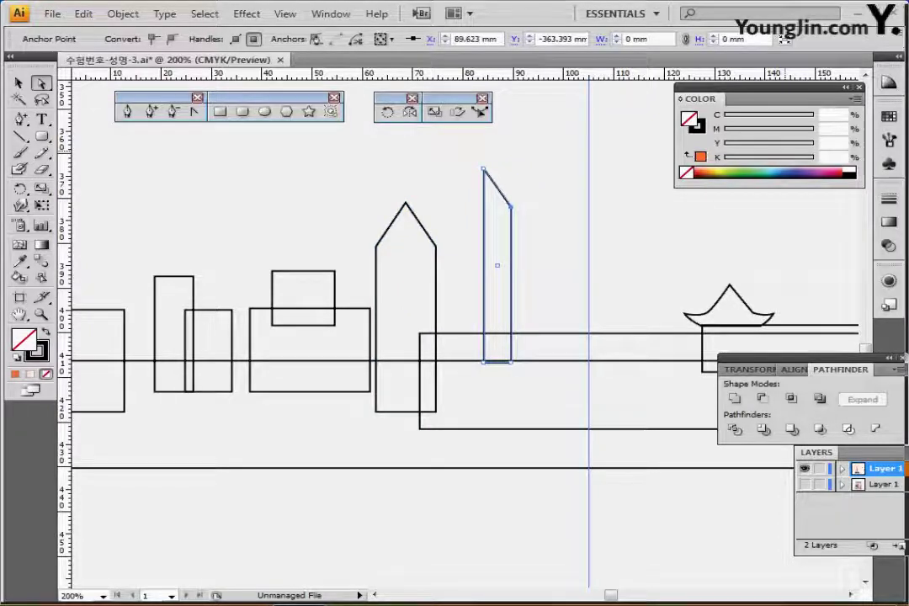
{"action": "left_click_drag", "start_coordinate": [511, 208], "coordinate": [511, 210]}
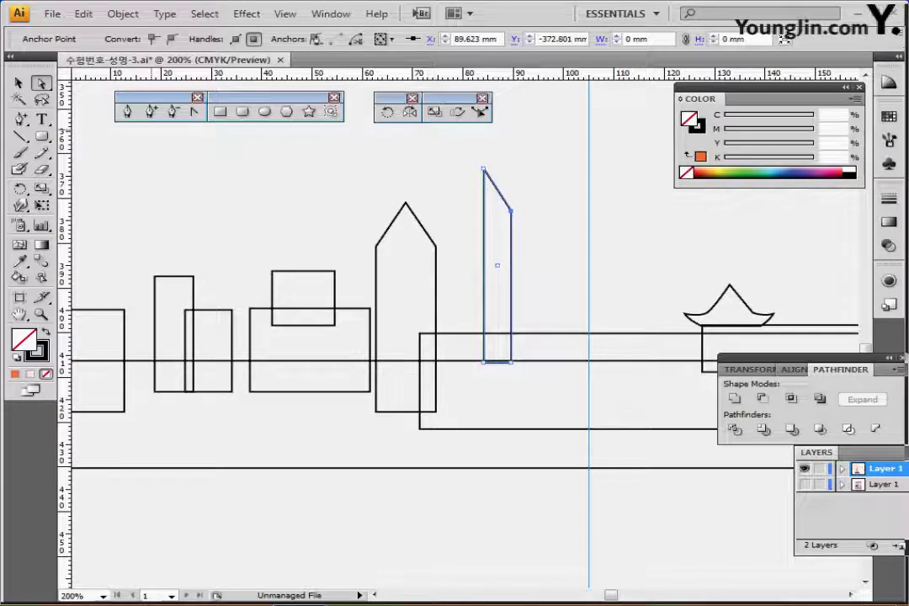
- Curve the narrow building's left side by adding a mid-edge anchor, moving the lower-left corner about 8 mm outward and smoothing the new anchor
{"action": "left_click", "coordinate": [151, 111]}
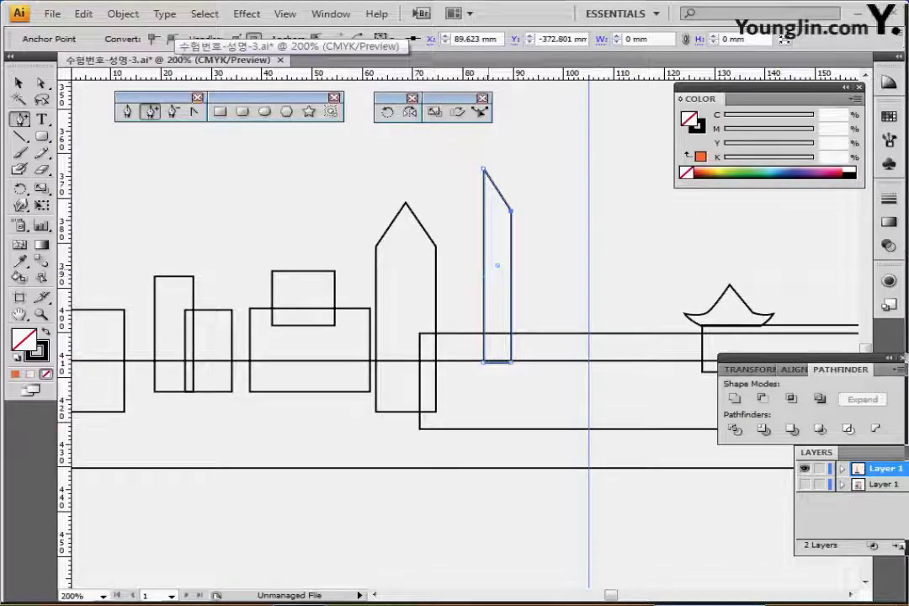
{"action": "left_click", "coordinate": [485, 269]}
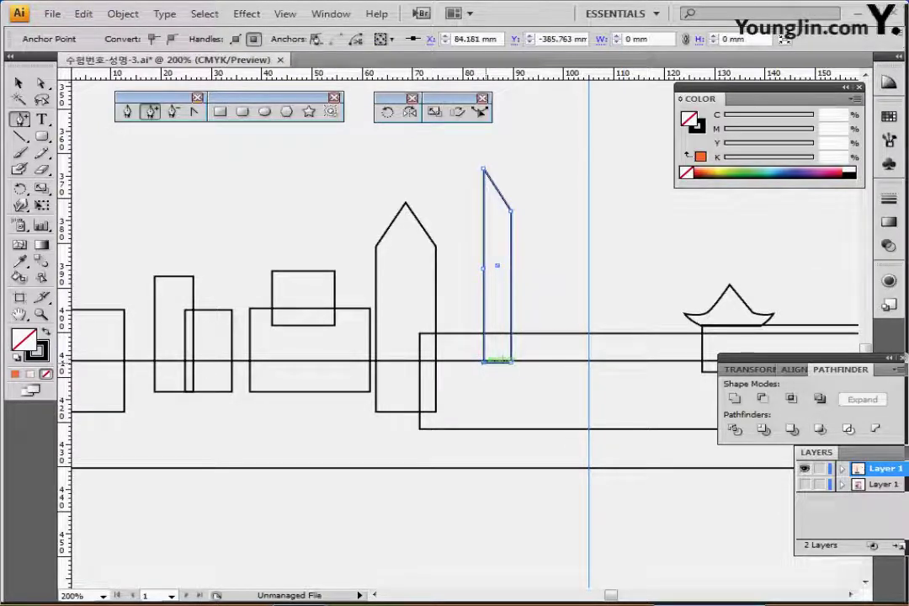
{"action": "left_click_drag", "start_coordinate": [485, 362], "coordinate": [442, 362]}
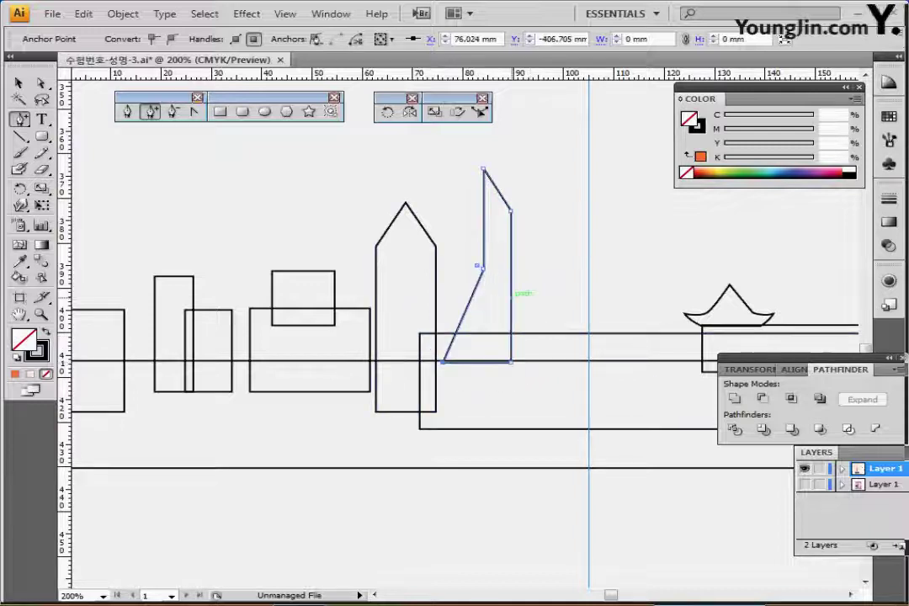
{"action": "left_click", "coordinate": [195, 112]}
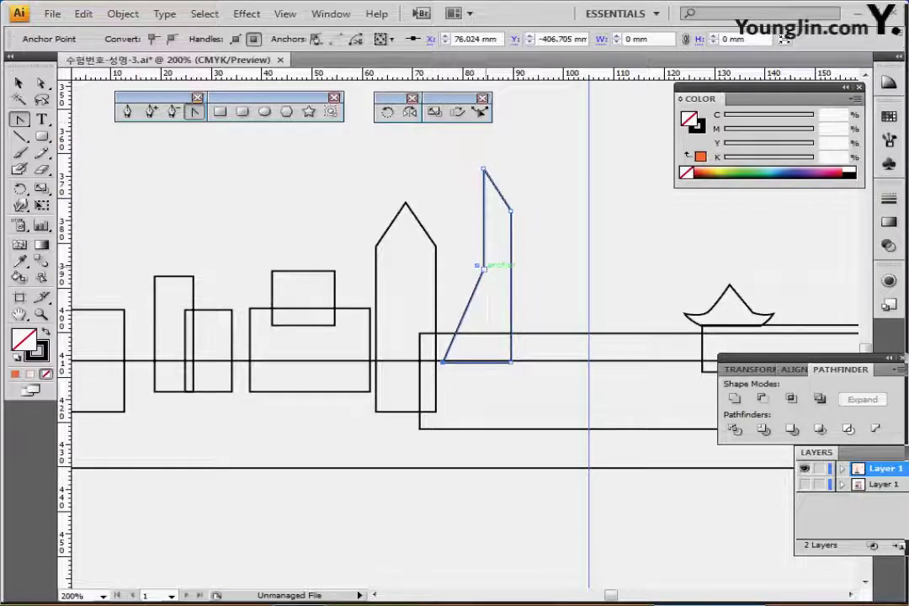
{"action": "left_click_drag", "start_coordinate": [484, 270], "coordinate": [492, 221]}
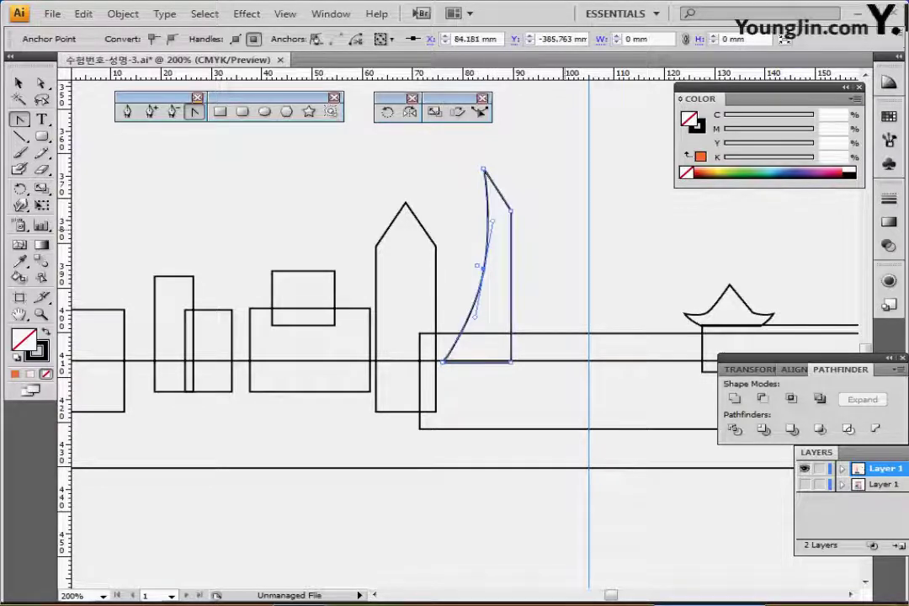
- Nudge the smoothed mid-edge anchor on the narrow building's curved left side outward to X 83.341 mm
{"action": "key", "text": "Left"}
{"action": "key", "text": "Left"}
{"action": "key", "text": "Left"}
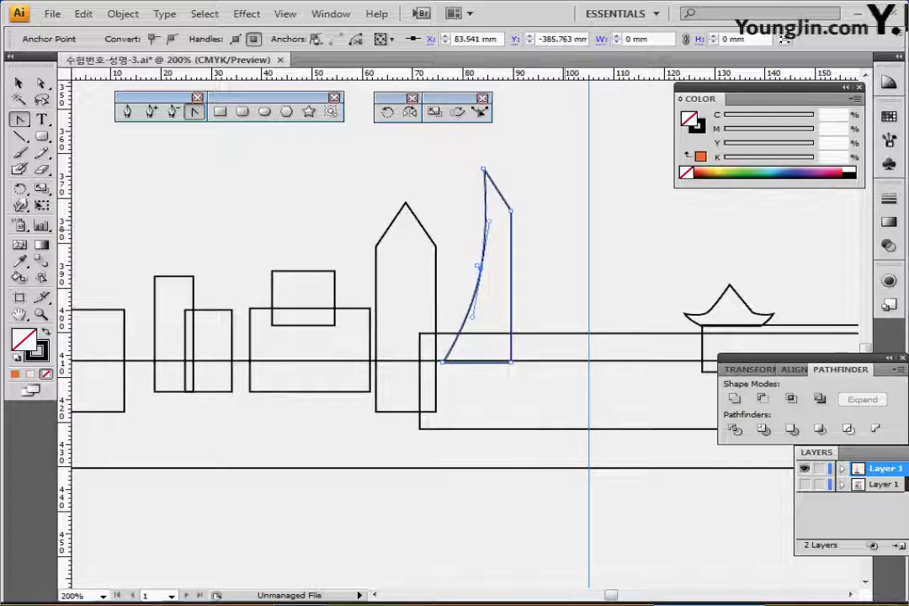
{"action": "key", "text": "Left"}
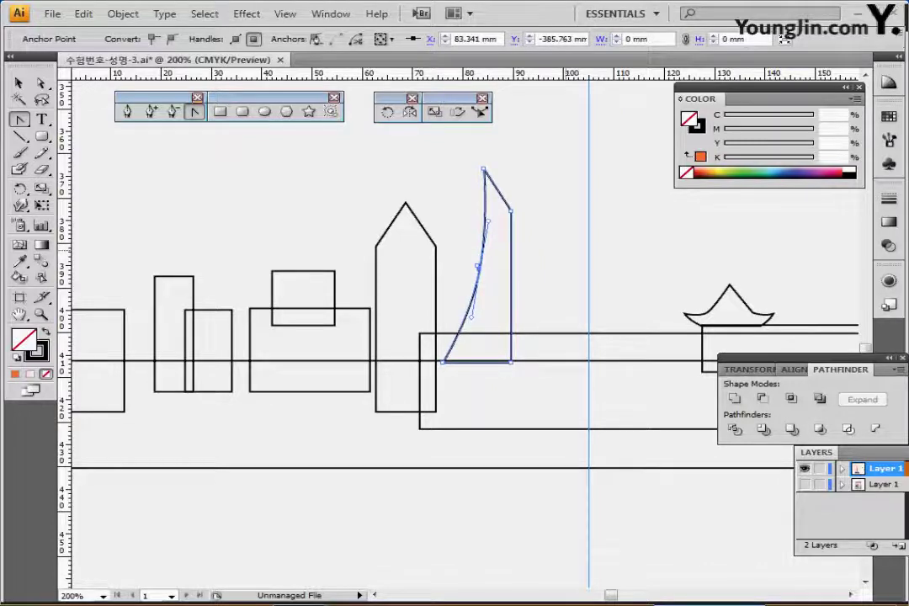
- Deselect the narrow building and place a copy of the small pagoda roof about 22 mm to the right at the same height
{"action": "scroll", "coordinate": [577, 327], "scroll_direction": "down", "scroll_amount": 2}
{"action": "scroll", "coordinate": [523, 324], "scroll_direction": "up", "scroll_amount": 3}
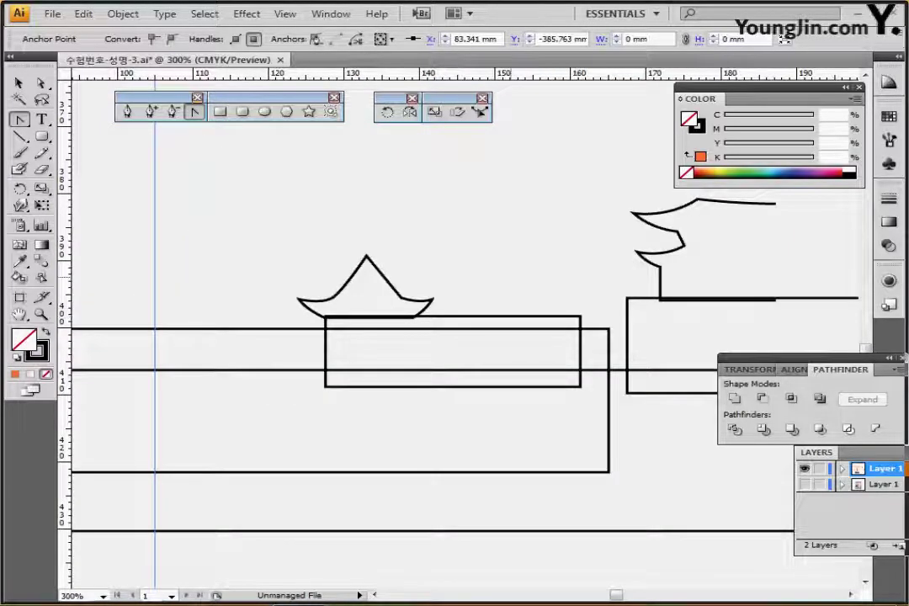
{"action": "key", "text": "ctrl+shift+a"}
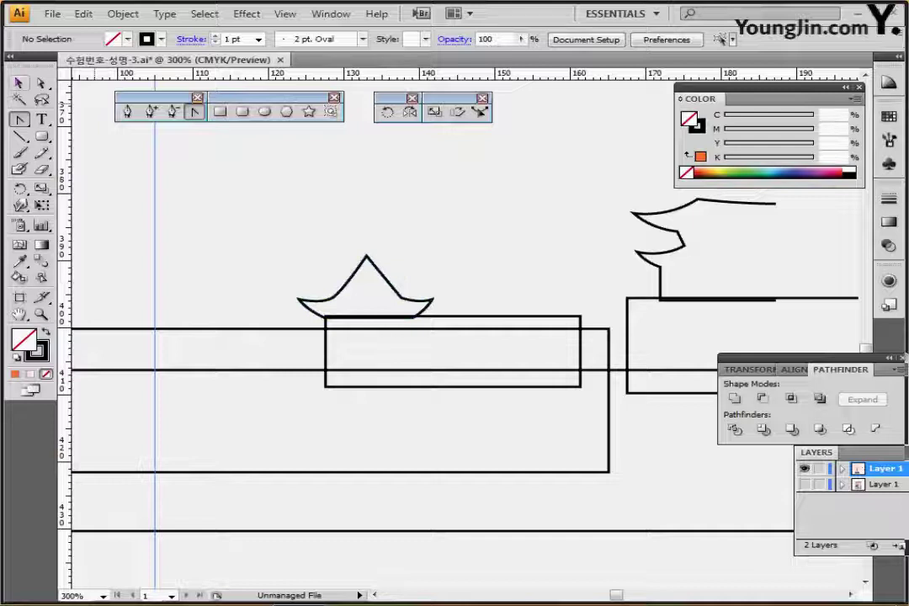
{"action": "left_click", "coordinate": [20, 84]}
{"action": "left_click", "coordinate": [451, 343], "text": "ctrl"}
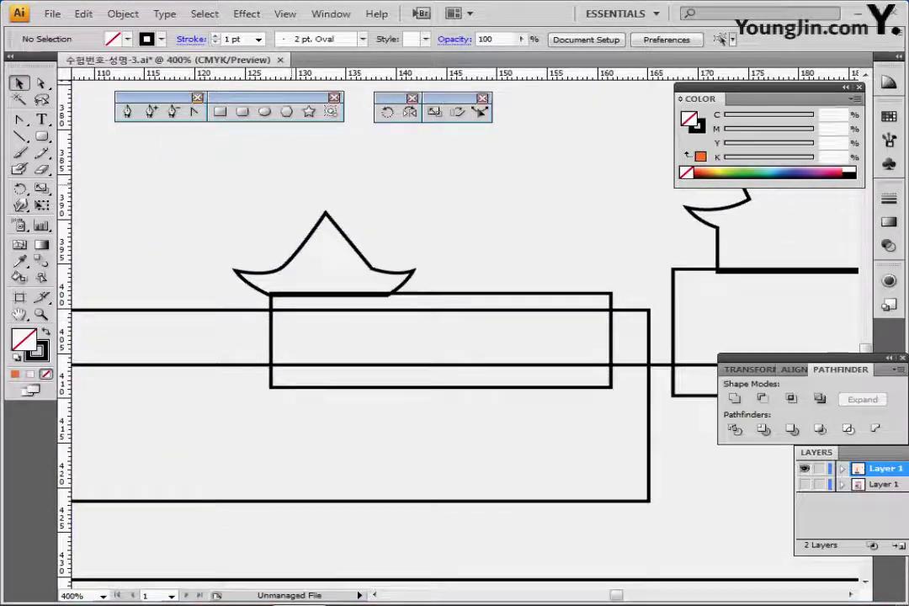
{"action": "left_click", "coordinate": [362, 246]}
{"action": "left_click_drag", "start_coordinate": [362, 246], "coordinate": [585, 246]}
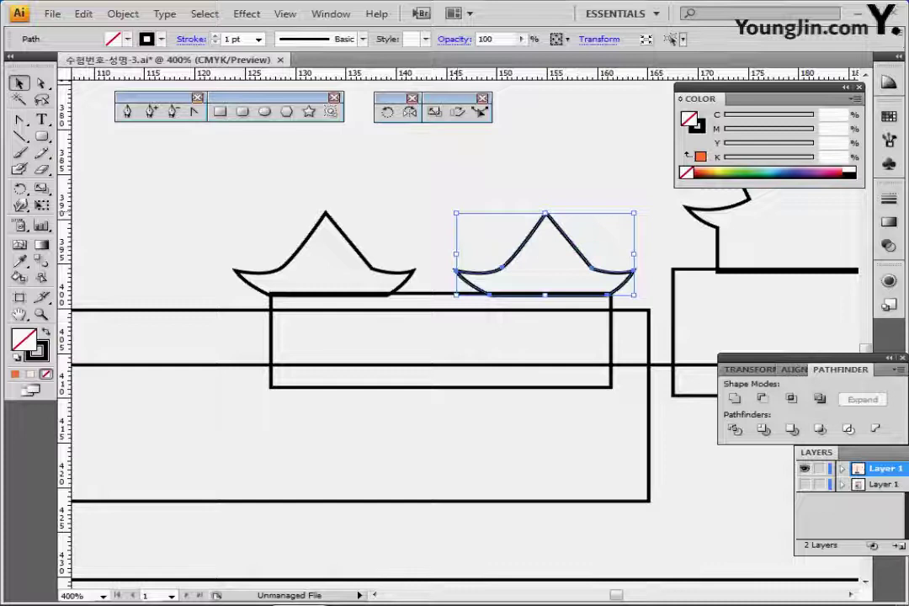
- Enlarge the copied pagoda roof to about 20.3 by 10.6 mm and nudge it onto the top edge of the rectangle below
{"action": "left_click_drag", "start_coordinate": [456, 213], "coordinate": [430, 200]}
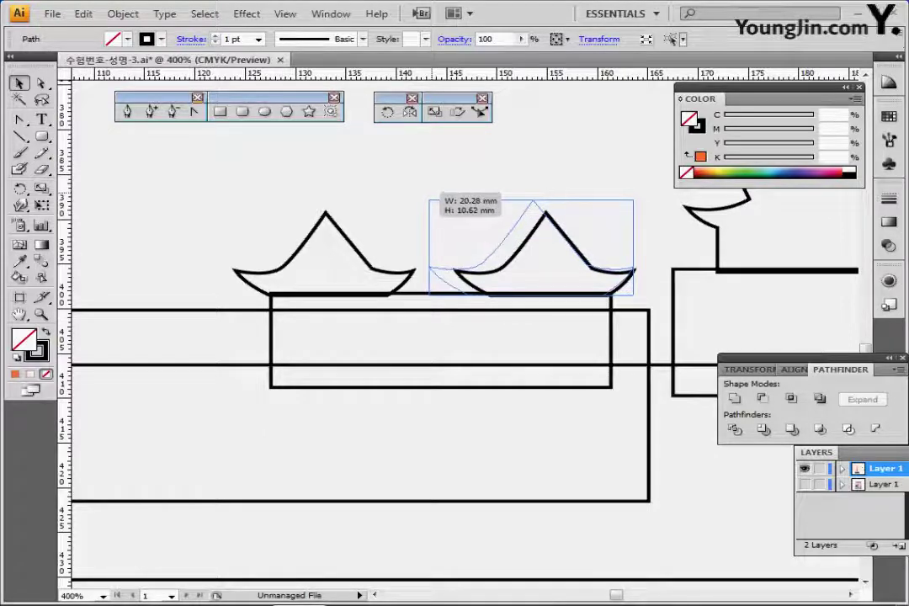
{"action": "left_click_drag", "start_coordinate": [429, 201], "coordinate": [428, 201]}
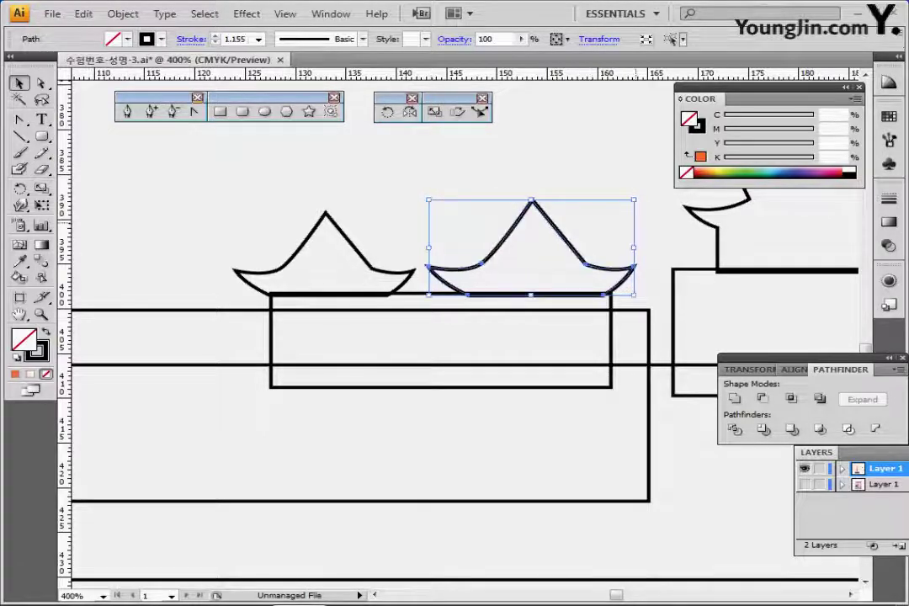
{"action": "key", "text": "Right"}
{"action": "key", "text": "Right"}
{"action": "key", "text": "Up"}
{"action": "key", "text": "Up"}
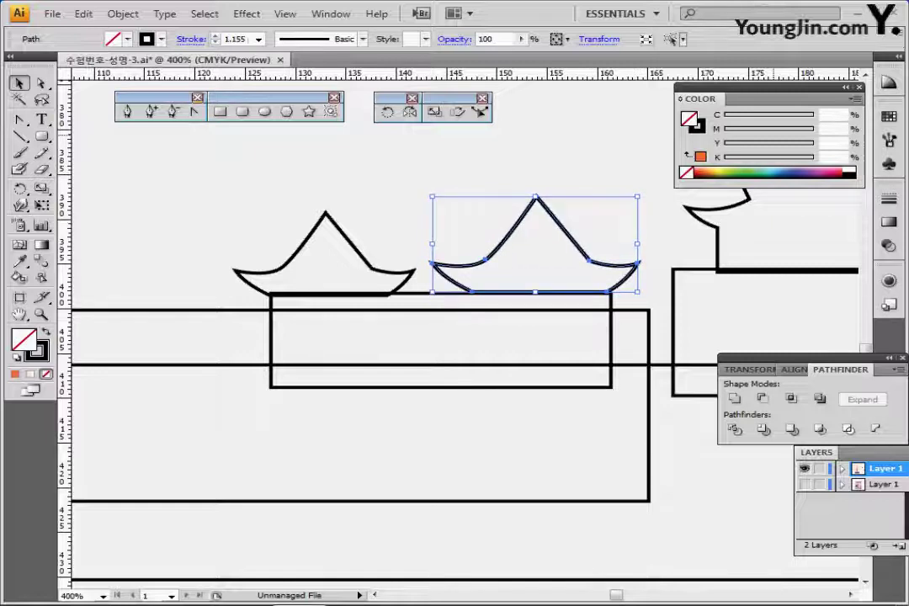
{"action": "key", "text": "Down"}
- Hide the bounding box and draw a narrow rounded rectangle, about 1.4 by 4.4 mm, centred on the larger pagoda roof's peak
{"action": "key", "text": "ctrl+shift+b"}
{"action": "scroll", "coordinate": [463, 337], "scroll_direction": "right", "scroll_amount": 2}
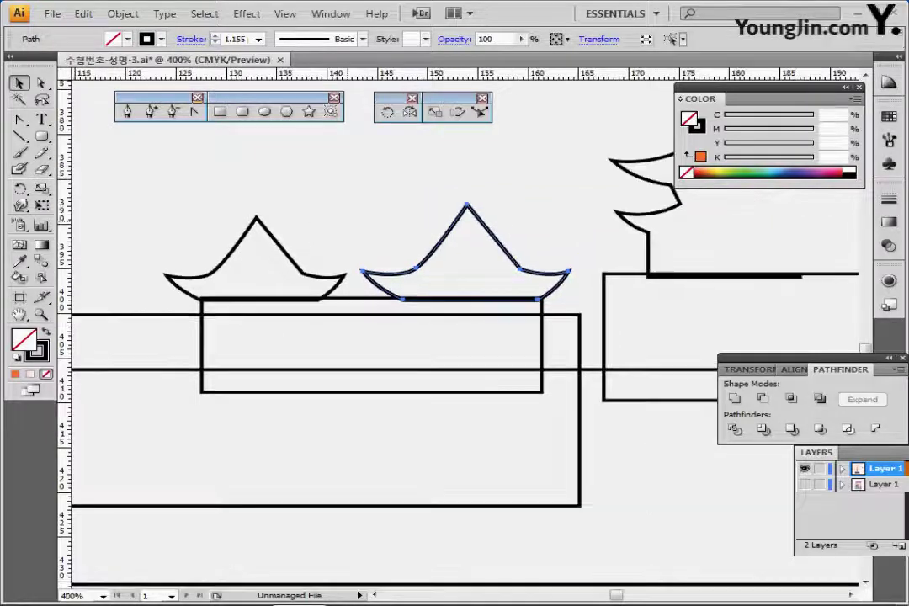
{"action": "left_click", "coordinate": [242, 111]}
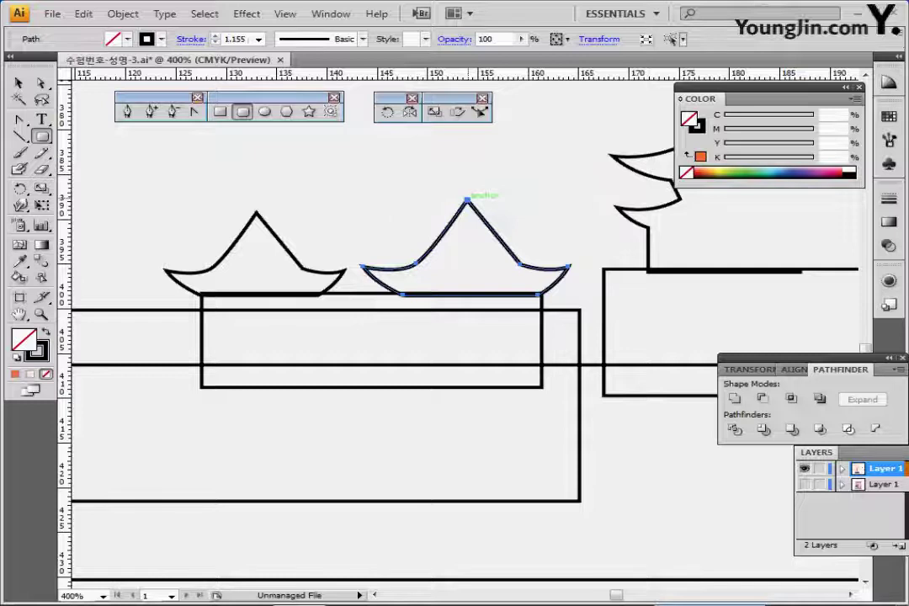
{"action": "left_click_drag", "start_coordinate": [468, 200], "coordinate": [474, 222]}
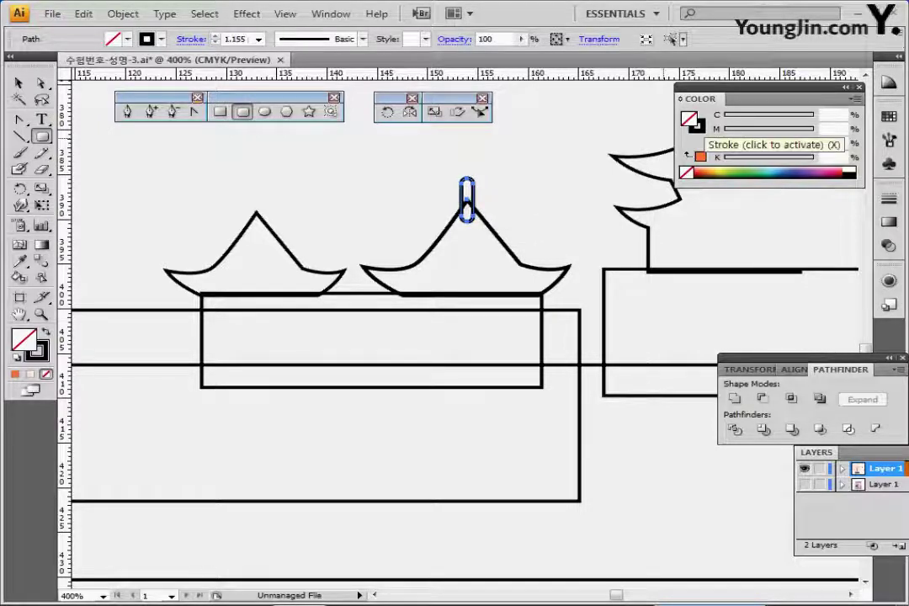
- Complete the half-drawn two-tier gate outline by reflecting a copy across the vertical axis about its open upper end anchor
{"action": "left_click_drag", "start_coordinate": [589, 266], "coordinate": [269, 302]}
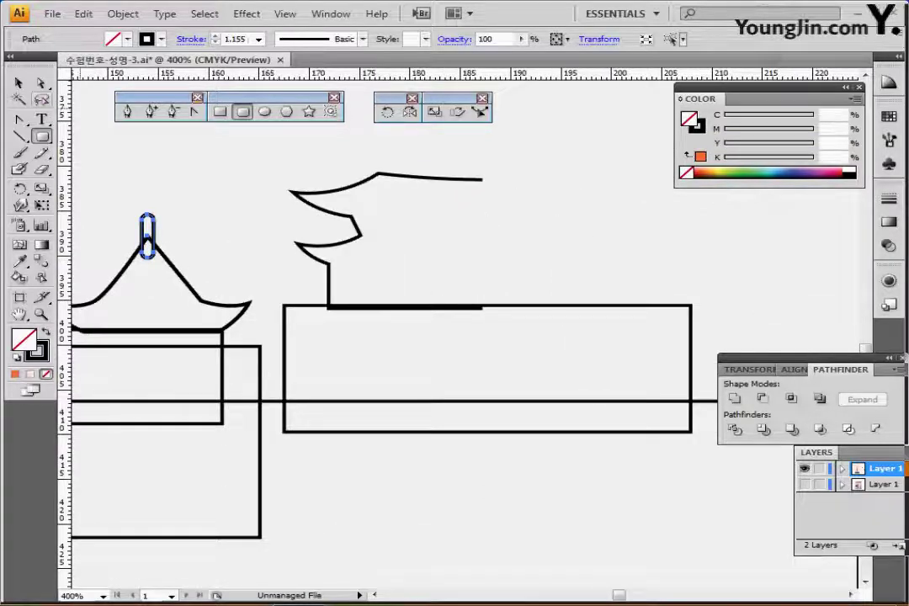
{"action": "left_click_drag", "start_coordinate": [351, 162], "coordinate": [373, 194]}
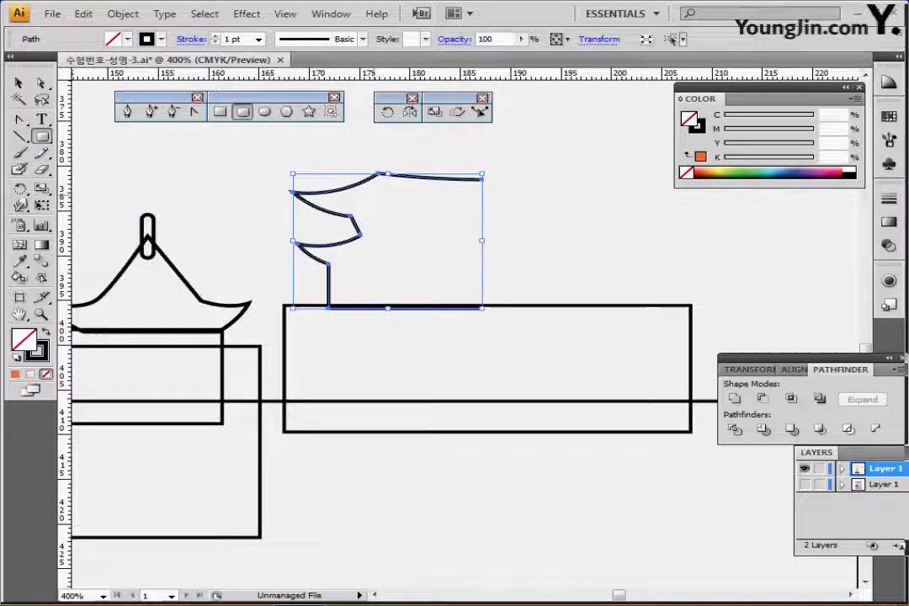
{"action": "key", "text": "a"}
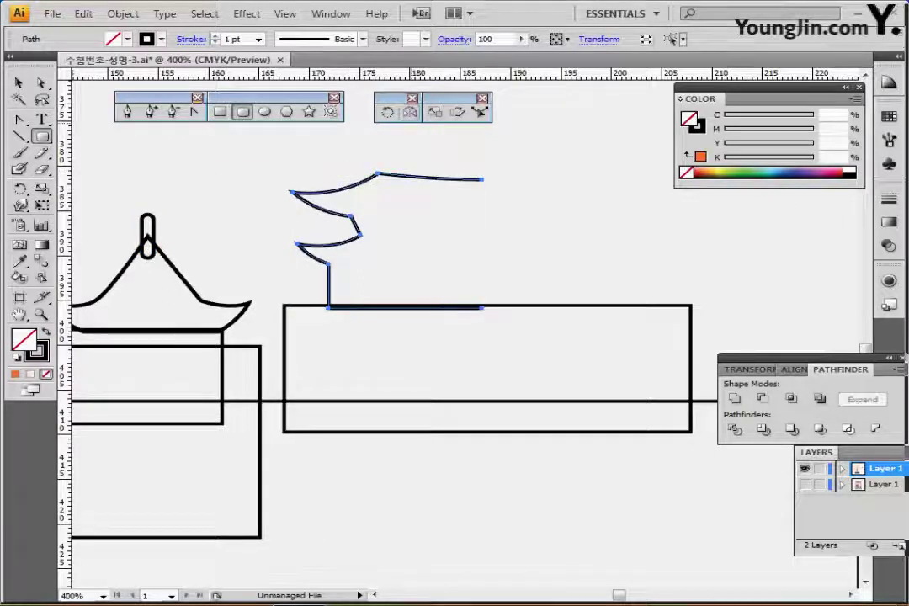
{"action": "left_click", "coordinate": [410, 112]}
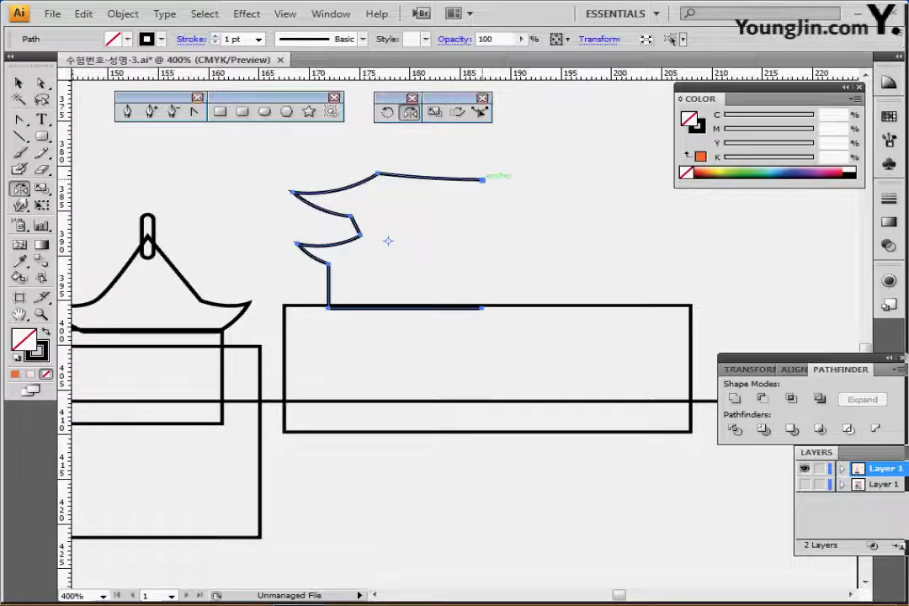
{"action": "left_click", "coordinate": [482, 179], "text": "alt"}
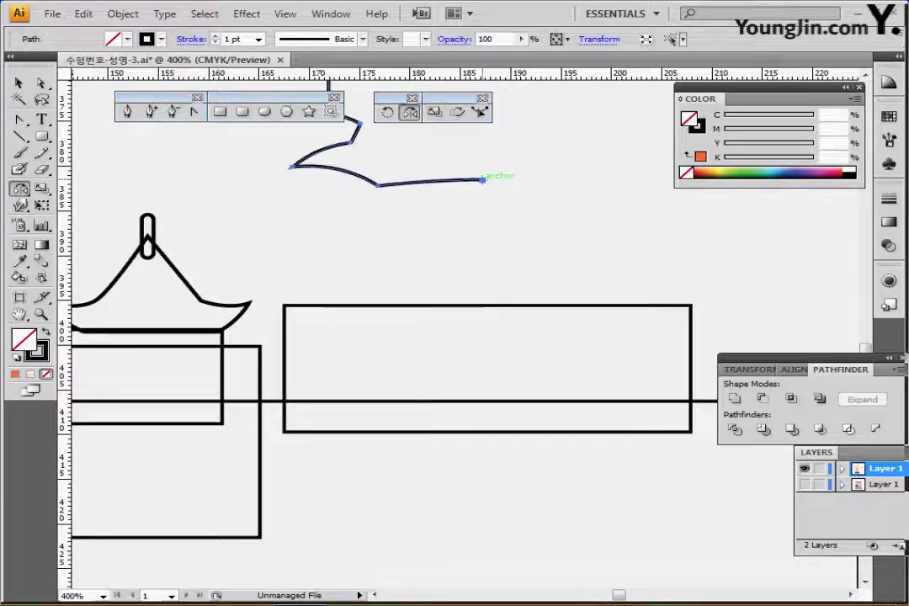
{"action": "left_click", "coordinate": [358, 290]}
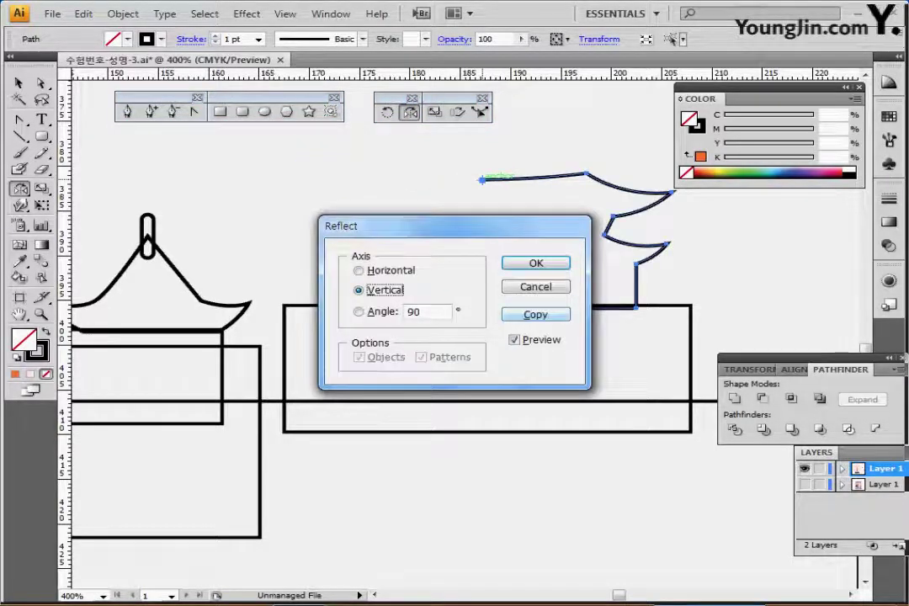
{"action": "left_click", "coordinate": [536, 314]}
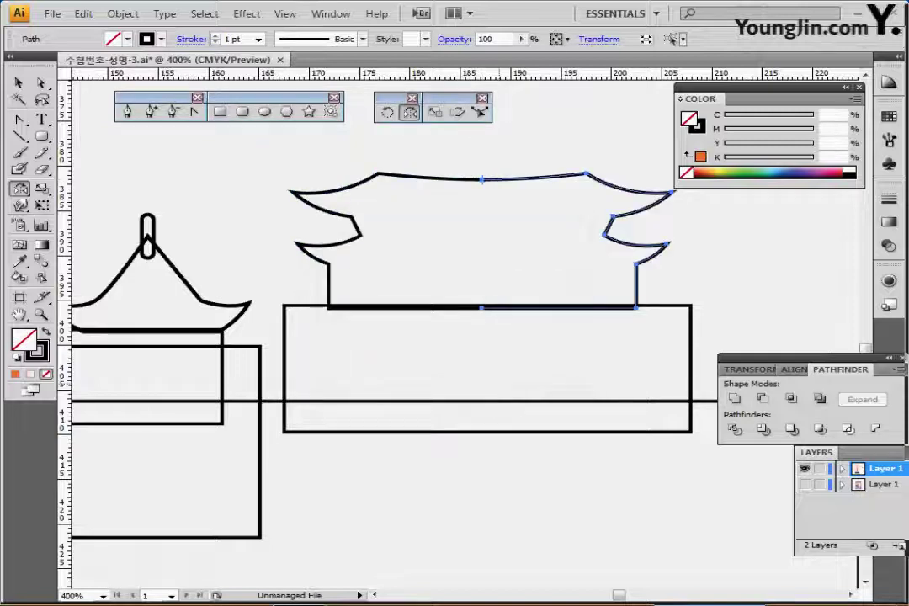
{"action": "key", "text": "ctrl+minus"}
{"action": "key", "text": "ctrl+minus"}
{"action": "key", "text": "ctrl+minus"}
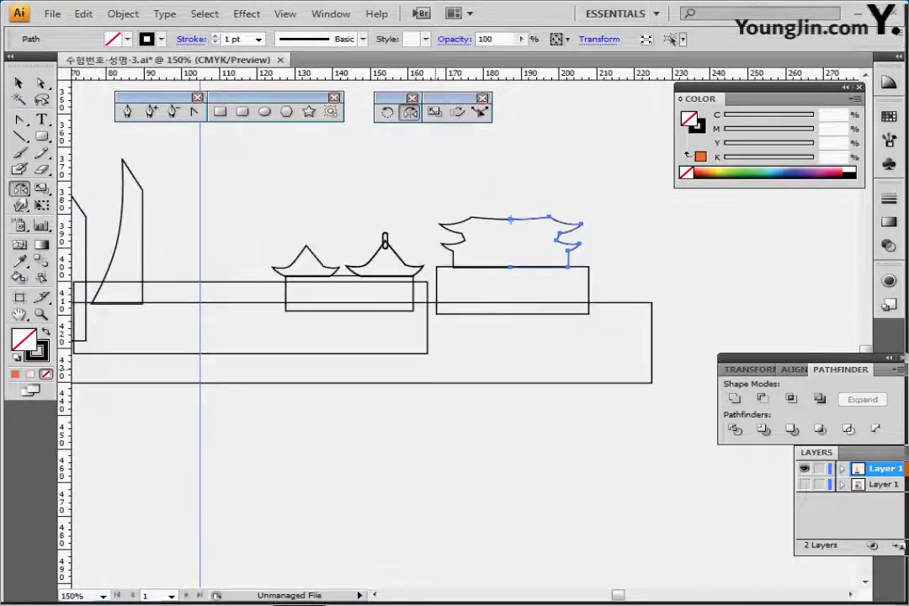
- Select all the building and base outlines below the artboard and unite them into one skyline shape
{"action": "key", "text": "ctrl+minus"}
{"action": "key", "text": "ctrl+minus"}
{"action": "left_click_drag", "start_coordinate": [536, 308], "coordinate": [543, 278]}
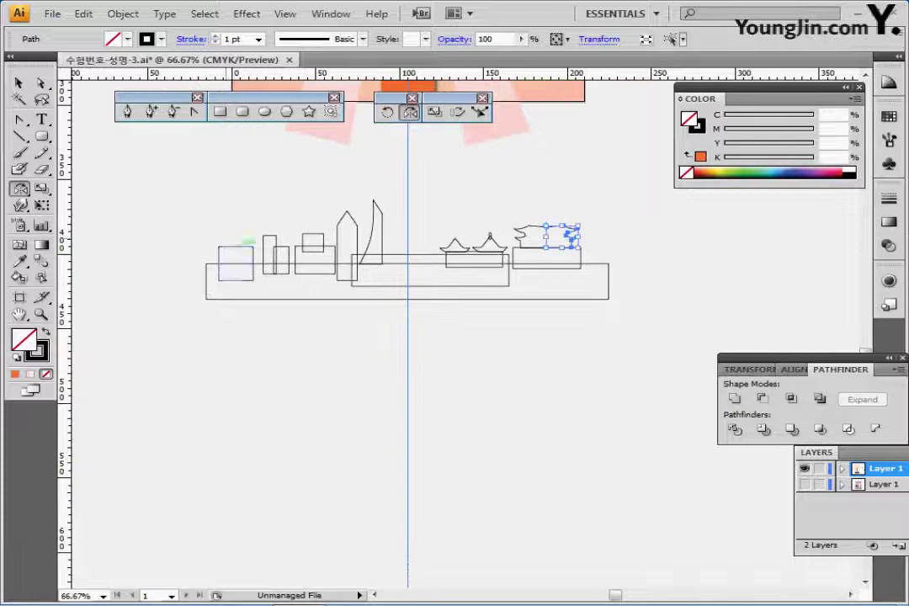
{"action": "left_click", "coordinate": [171, 195], "text": "ctrl"}
{"action": "left_click_drag", "start_coordinate": [172, 195], "coordinate": [621, 327]}
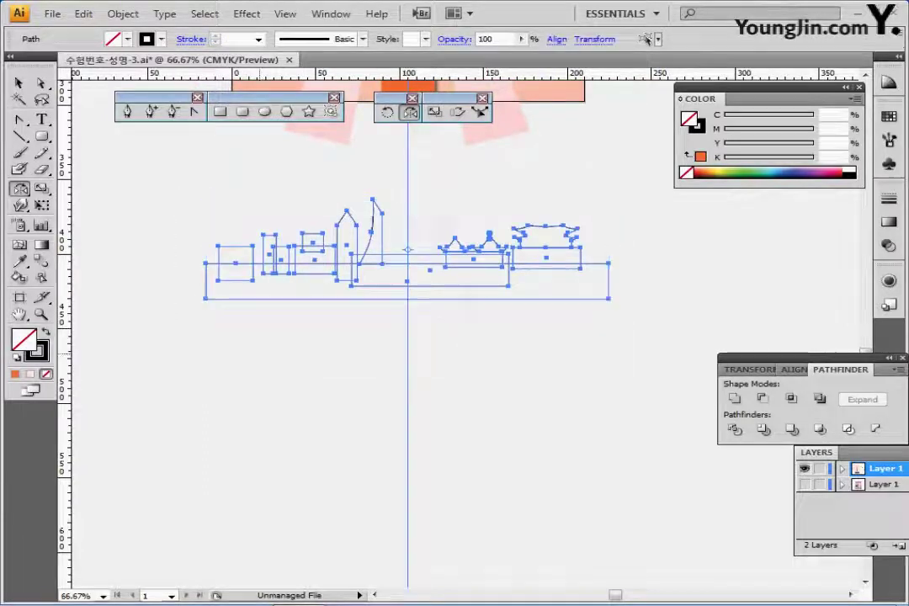
{"action": "left_click", "coordinate": [735, 399]}
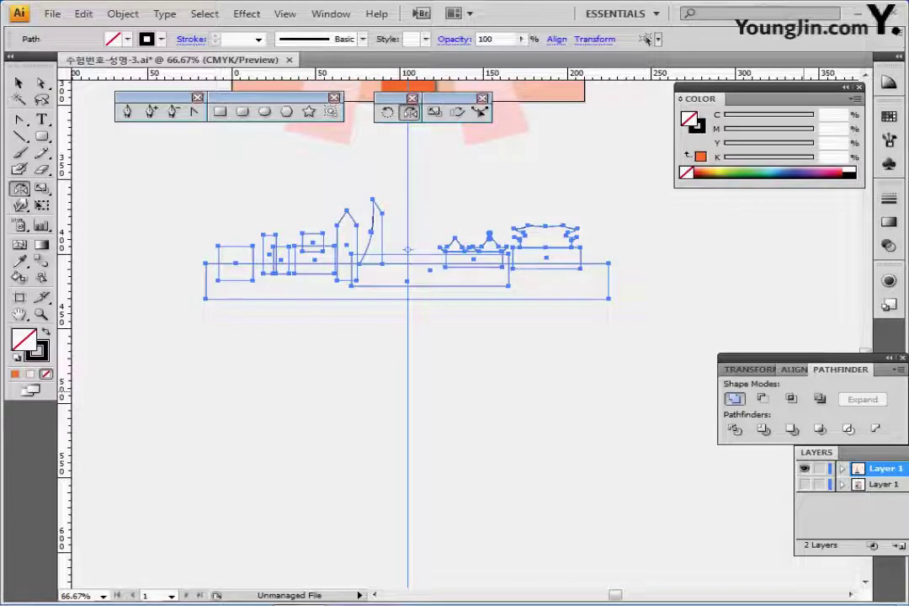
- Fill the skyline with the purple sampled from beside the artboard, set its colour to C40 M60 Y0 K10, and deselect it
{"action": "left_click_drag", "start_coordinate": [312, 216], "coordinate": [317, 342]}
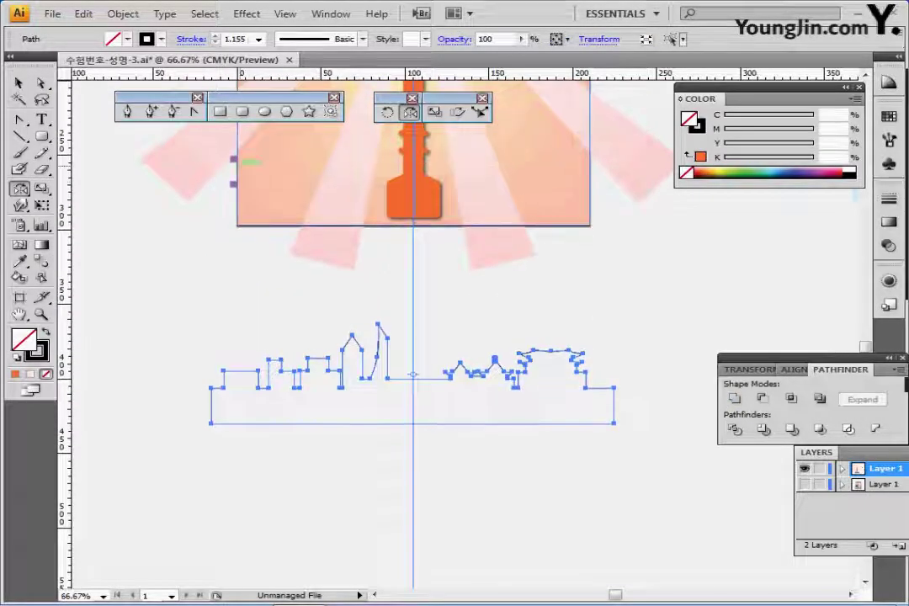
{"action": "key", "text": "i"}
{"action": "left_click", "coordinate": [234, 183]}
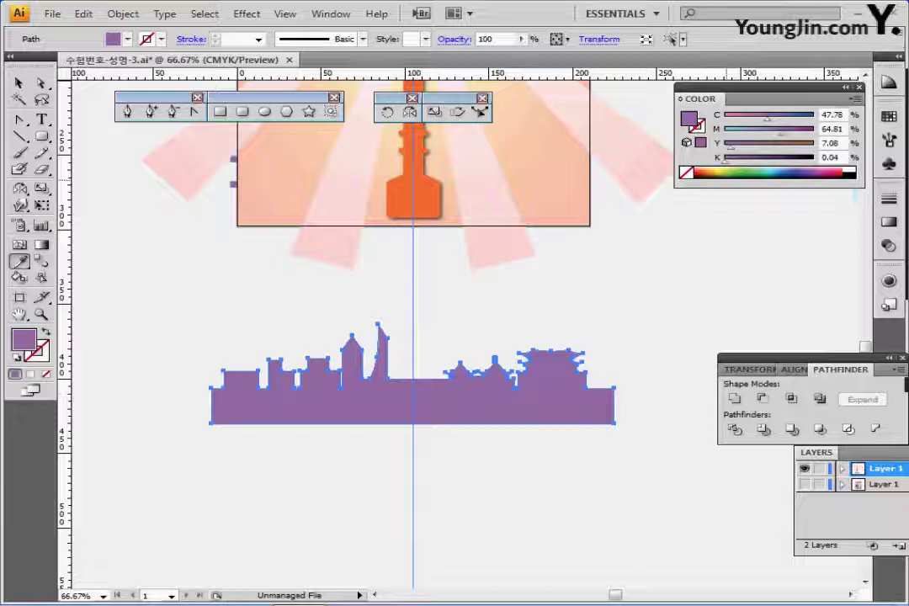
{"action": "double_click", "coordinate": [831, 114]}
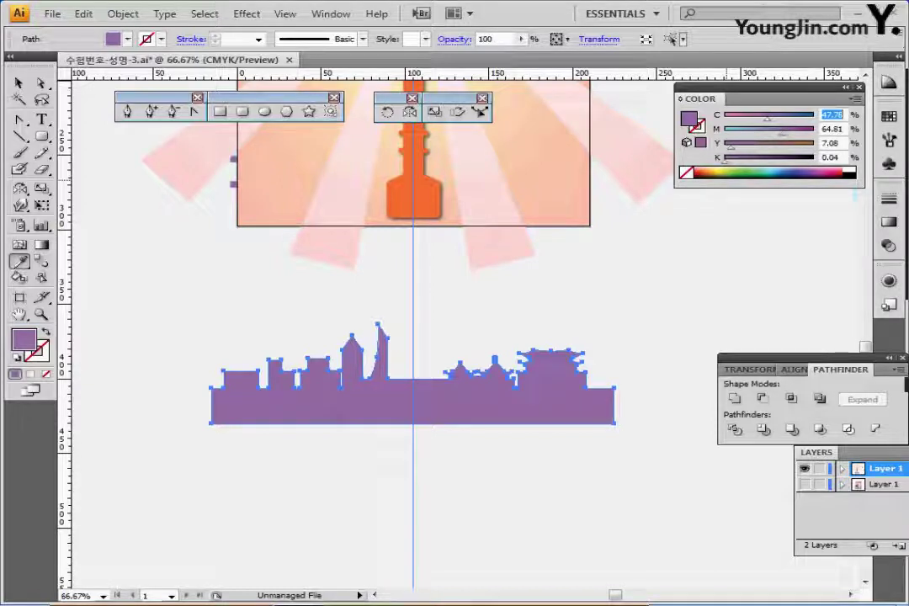
{"action": "type", "text": "40"}
{"action": "key", "text": "Tab"}
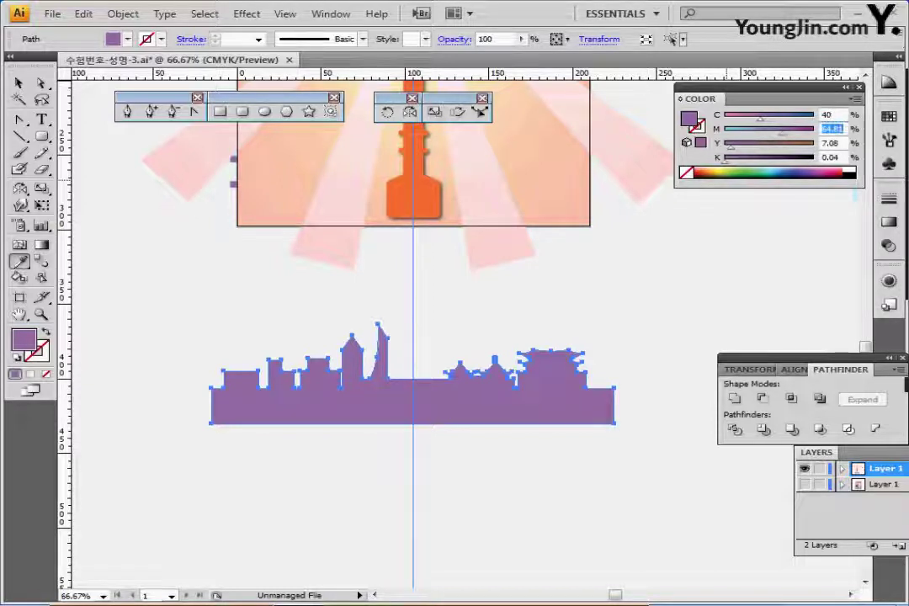
{"action": "type", "text": "60"}
{"action": "key", "text": "Tab"}
{"action": "type", "text": "0"}
{"action": "key", "text": "Tab"}
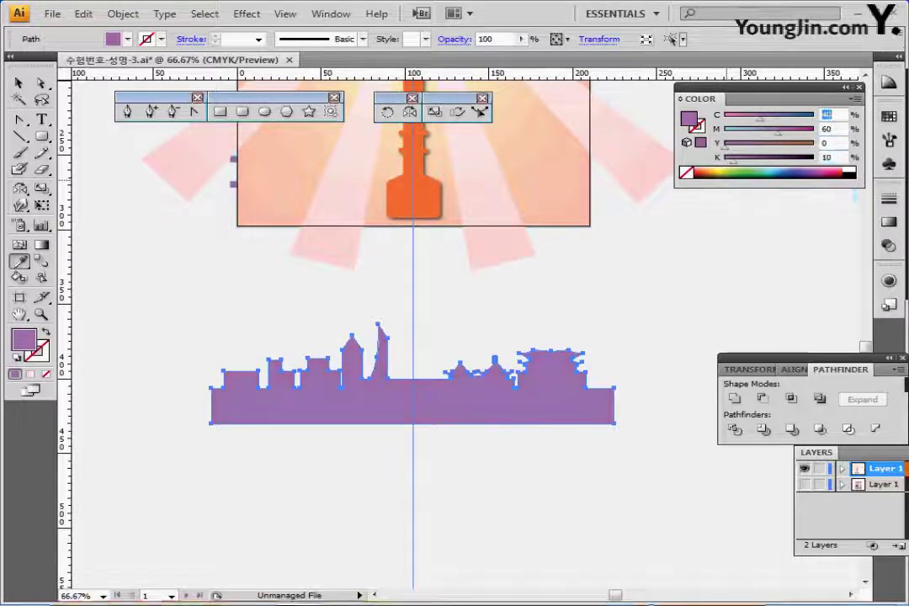
{"action": "type", "text": "10"}
{"action": "key", "text": "Return"}
{"action": "left_click", "coordinate": [625, 473], "text": "ctrl"}
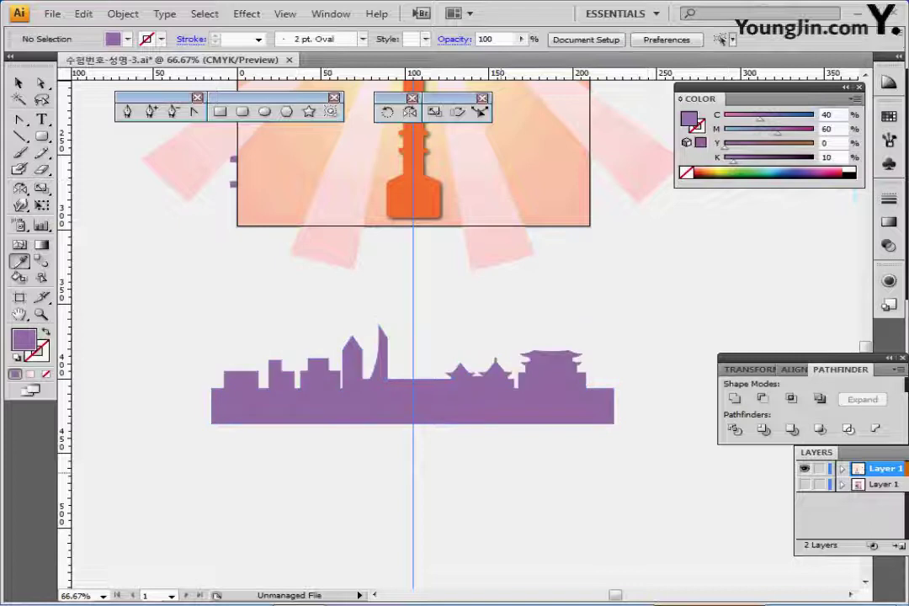
- Move the skyline up to the artboard's lower edge and nudge it in Outline view until it matches the reference silhouette
{"action": "left_click_drag", "start_coordinate": [455, 410], "coordinate": [455, 227]}
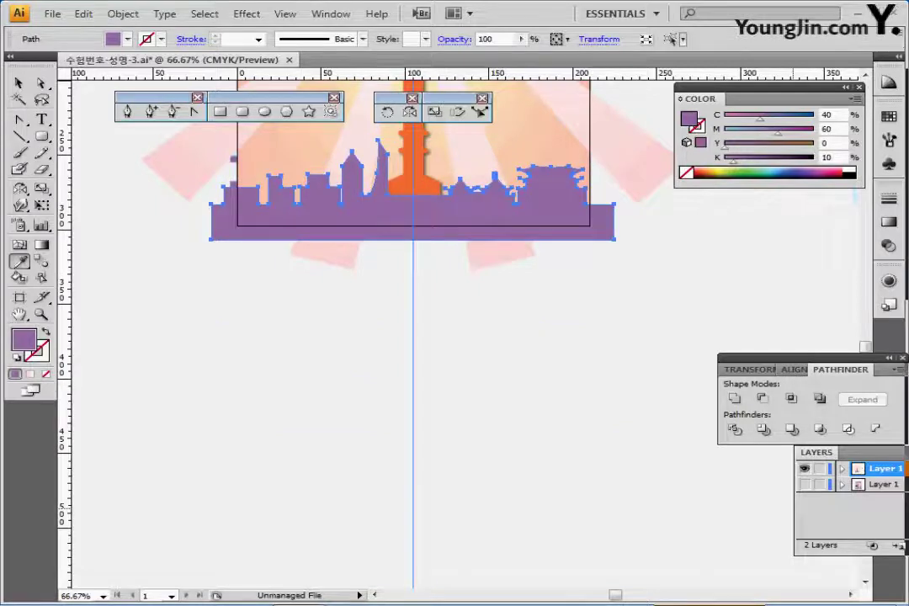
{"action": "key", "text": "ctrl+y"}
{"action": "key", "text": "ctrl+plus"}
{"action": "key", "text": "ctrl+plus"}
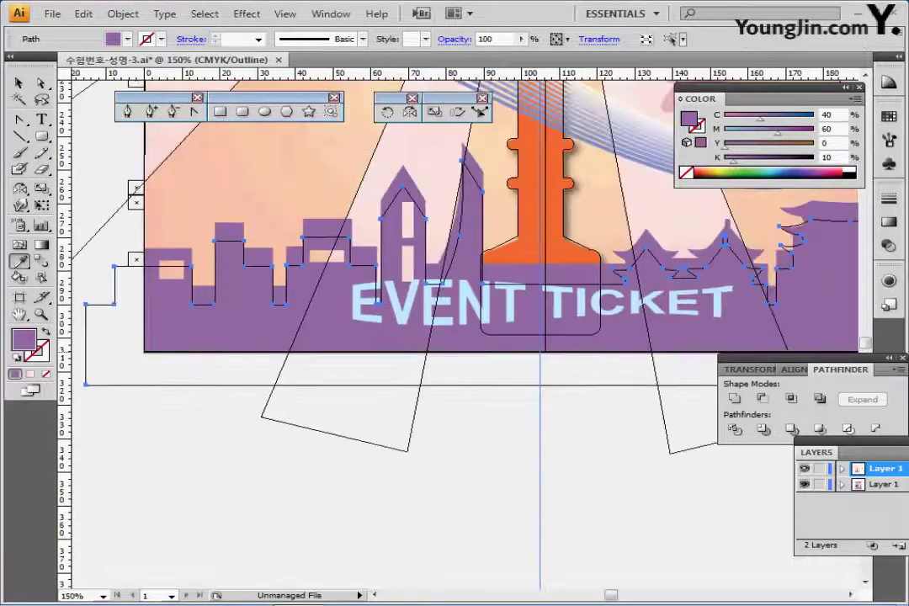
{"action": "left_click_drag", "start_coordinate": [399, 318], "coordinate": [398, 332]}
{"action": "key", "text": "Up"}
{"action": "key", "text": "Up"}
{"action": "key", "text": "Up"}
{"action": "key", "text": "Up"}
{"action": "key", "text": "Up"}
{"action": "key", "text": "Up"}
{"action": "key", "text": "Up"}
{"action": "key", "text": "Up"}
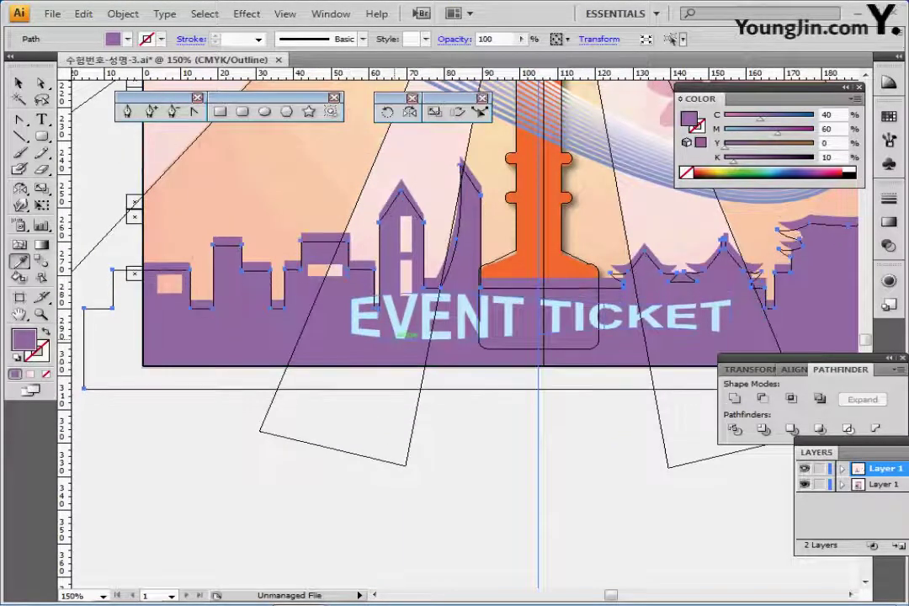
{"action": "key", "text": "Up"}
{"action": "key", "text": "Up"}
{"action": "key", "text": "Up"}
{"action": "key", "text": "Up"}
{"action": "key", "text": "Up"}
{"action": "key", "text": "Up"}
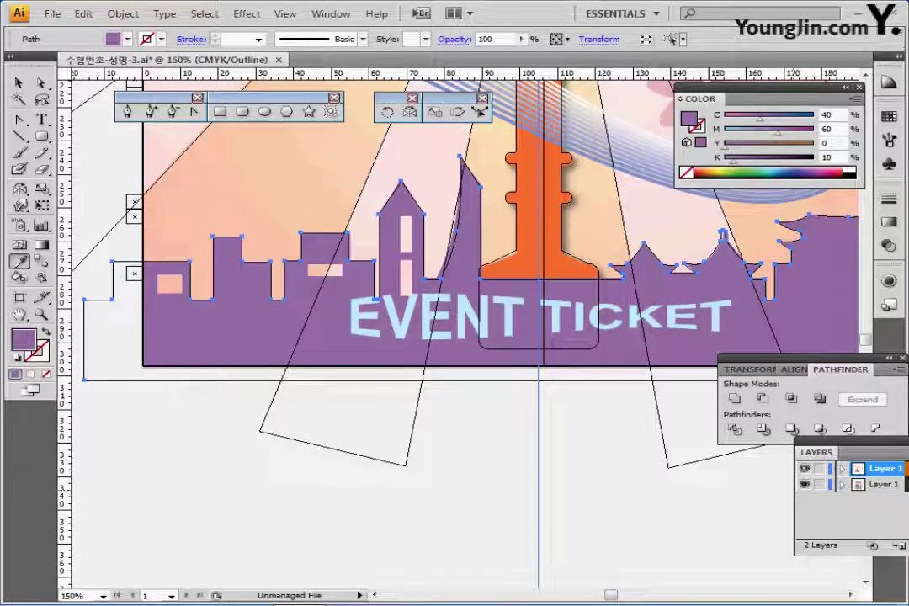
- Lock the reference layer and trace window rectangles on the leftmost building, the stepped building and the upper part of the pointed tower
{"action": "left_click", "coordinate": [820, 484]}
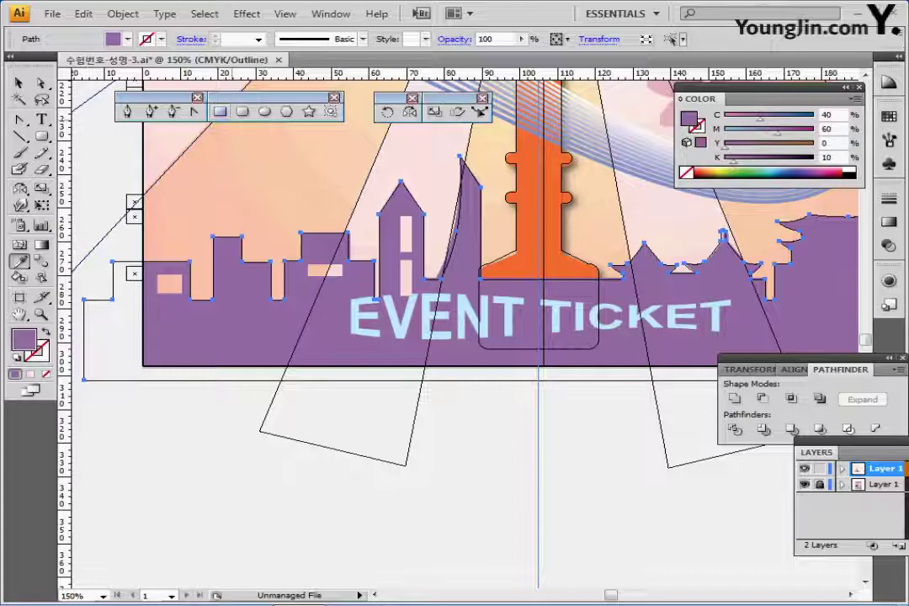
{"action": "left_click", "coordinate": [220, 111]}
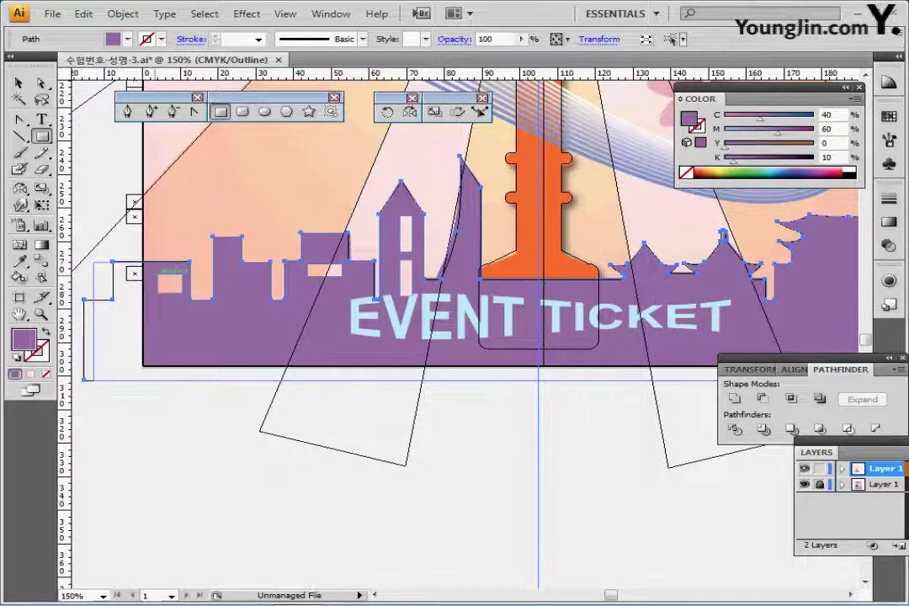
{"action": "left_click_drag", "start_coordinate": [159, 274], "coordinate": [182, 293]}
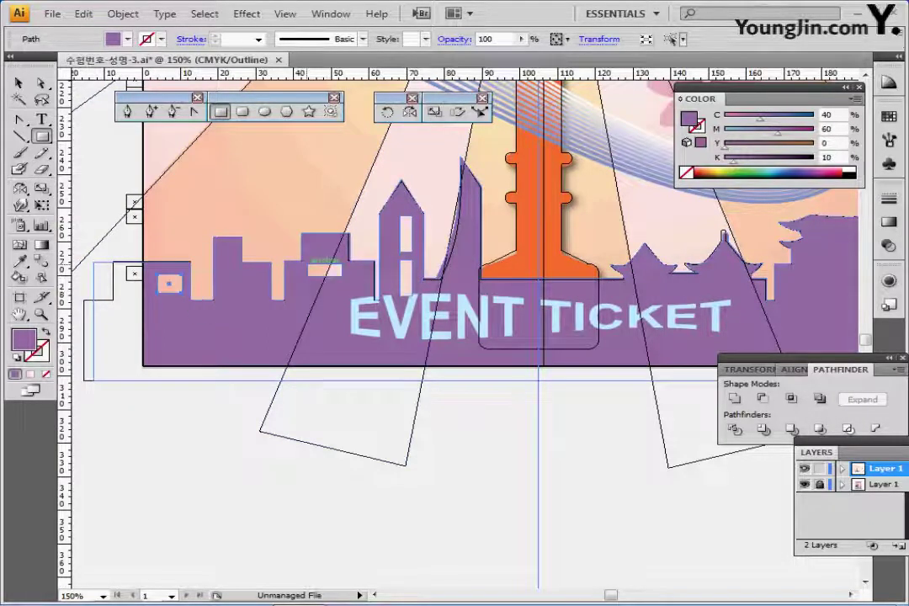
{"action": "left_click_drag", "start_coordinate": [308, 266], "coordinate": [340, 275]}
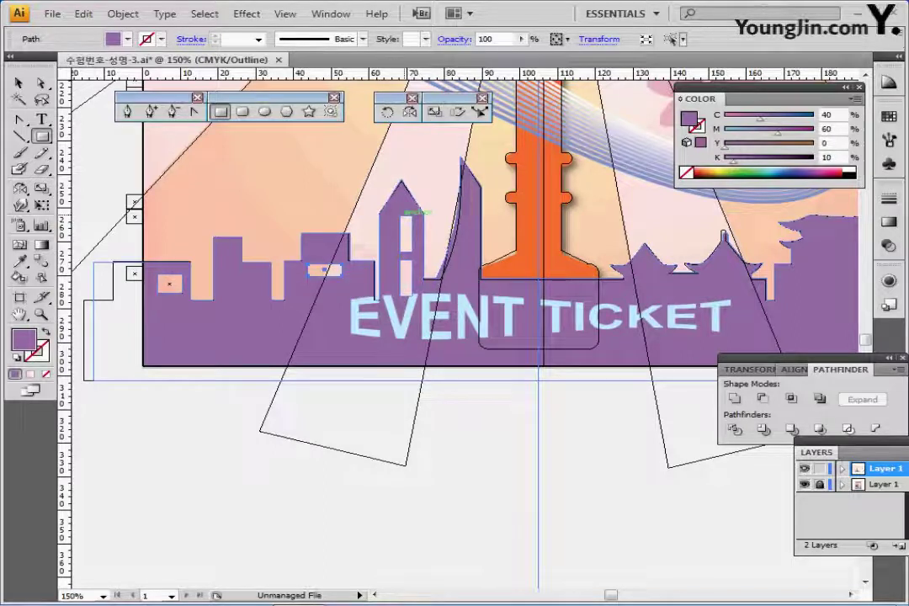
{"action": "left_click_drag", "start_coordinate": [403, 212], "coordinate": [416, 248]}
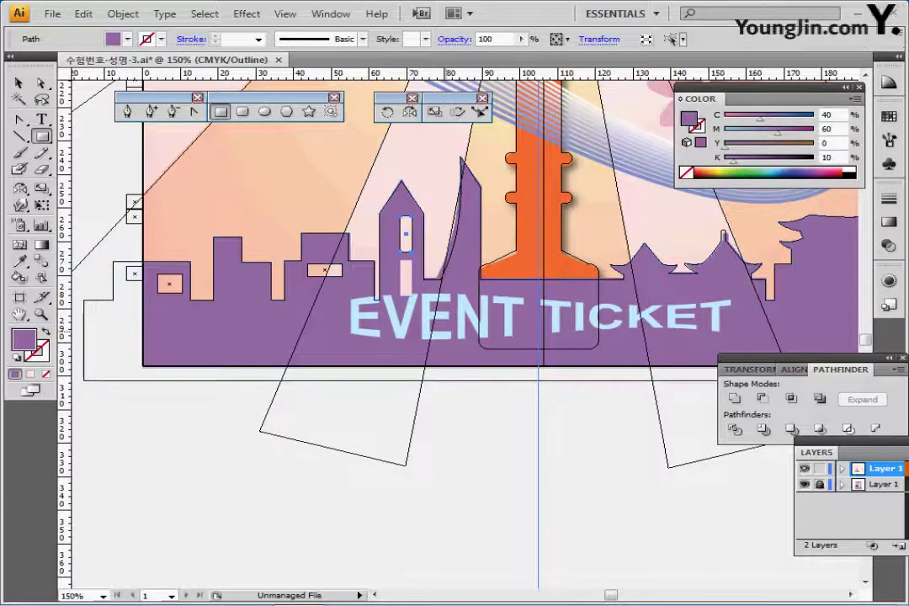
- Duplicate the pointed tower's window rectangle straight down onto the lower reference window and return to Preview mode
{"action": "key", "text": "ctrl+equal"}
{"action": "key", "text": "ctrl+equal"}
{"action": "scroll", "coordinate": [421, 337], "scroll_direction": "up", "scroll_amount": 3}
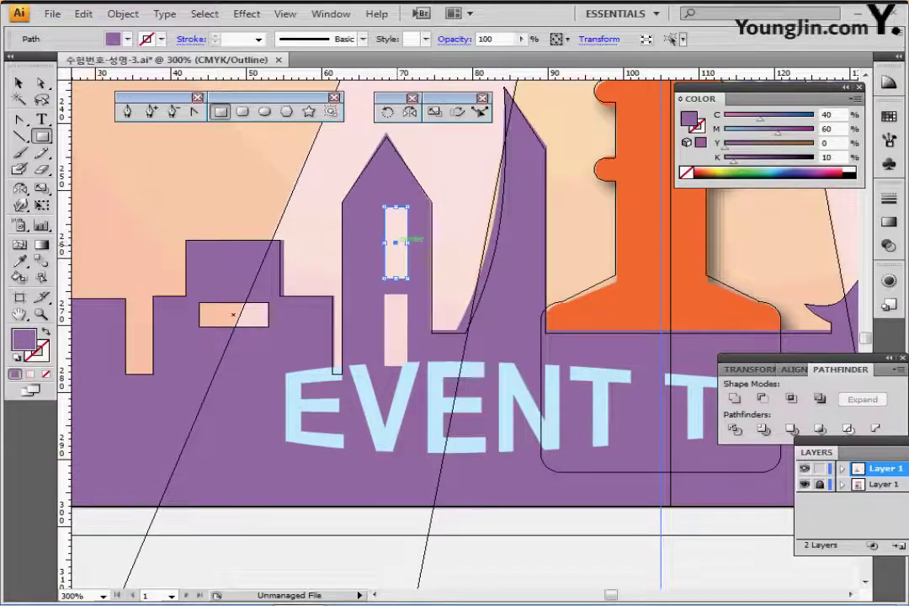
{"action": "left_click_drag", "start_coordinate": [395, 243], "coordinate": [395, 331]}
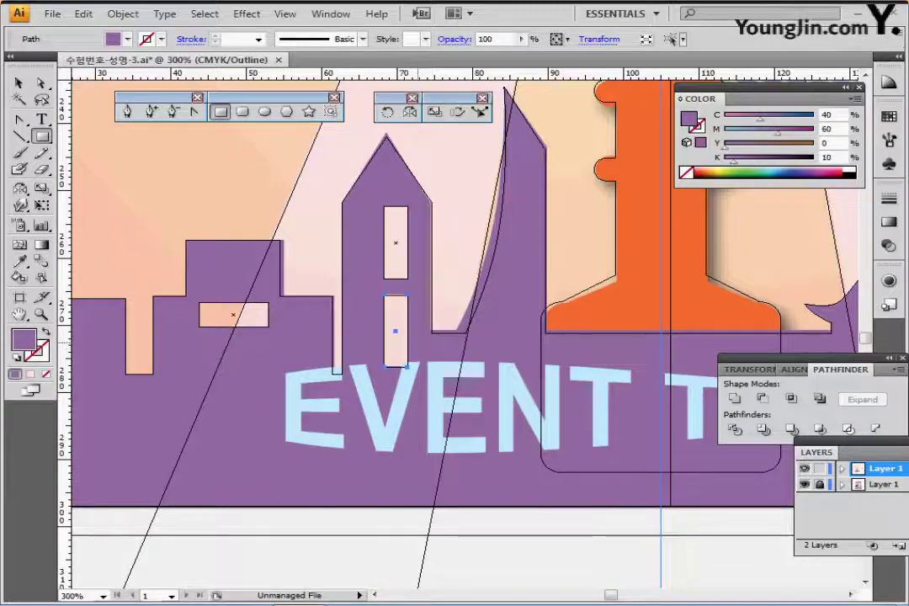
{"action": "key", "text": "ctrl+minus"}
{"action": "key", "text": "ctrl+minus"}
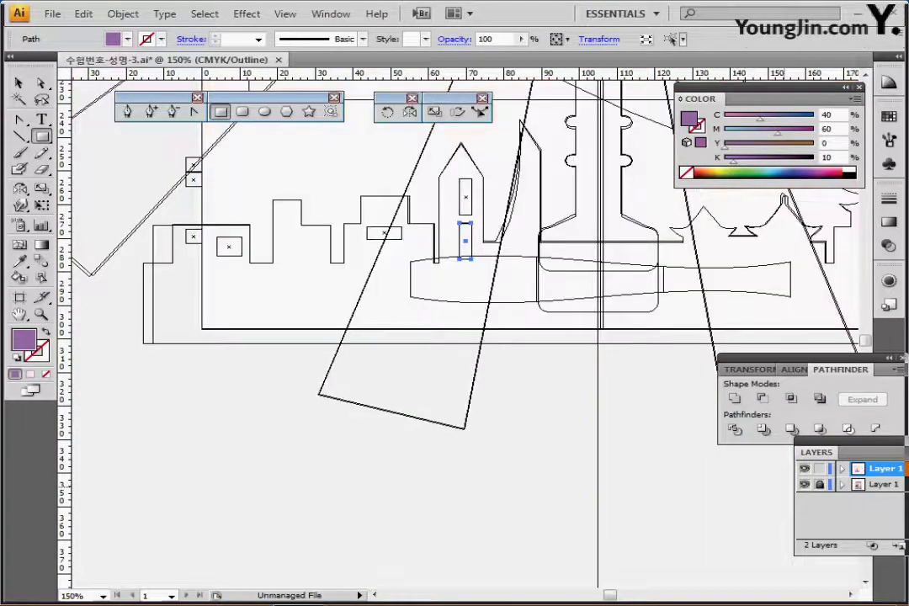
{"action": "key", "text": "ctrl+y"}
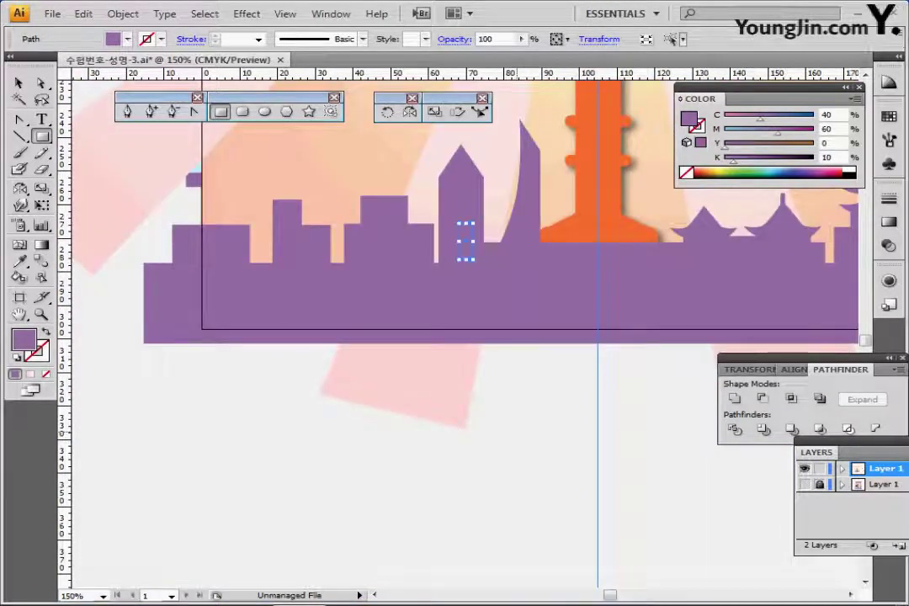
{"action": "key", "text": "ctrl+minus"}
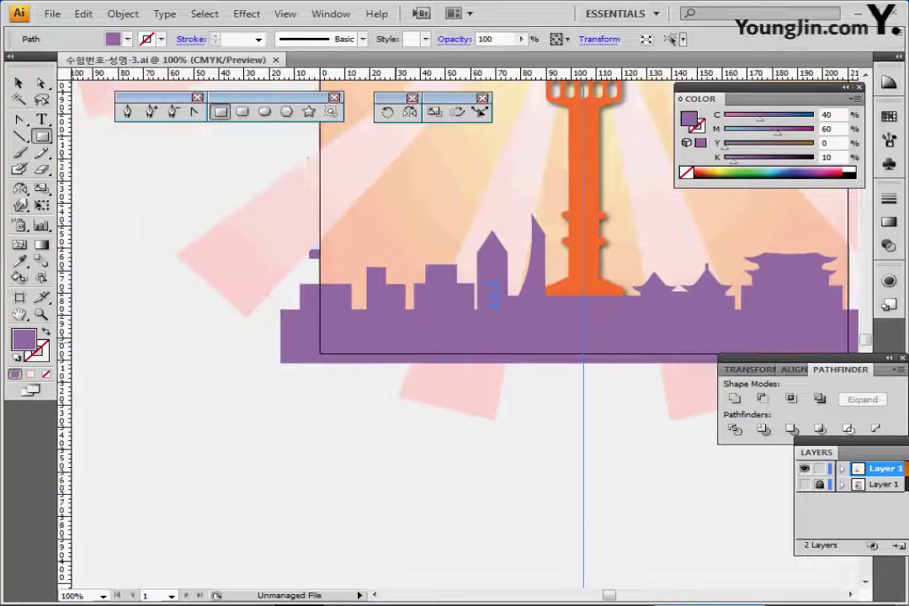
- Try to subtract the window rectangles from the skyline with Minus Front
{"action": "left_click_drag", "start_coordinate": [324, 404], "coordinate": [695, 296]}
{"action": "left_click", "coordinate": [474, 278], "text": "ctrl+shift"}
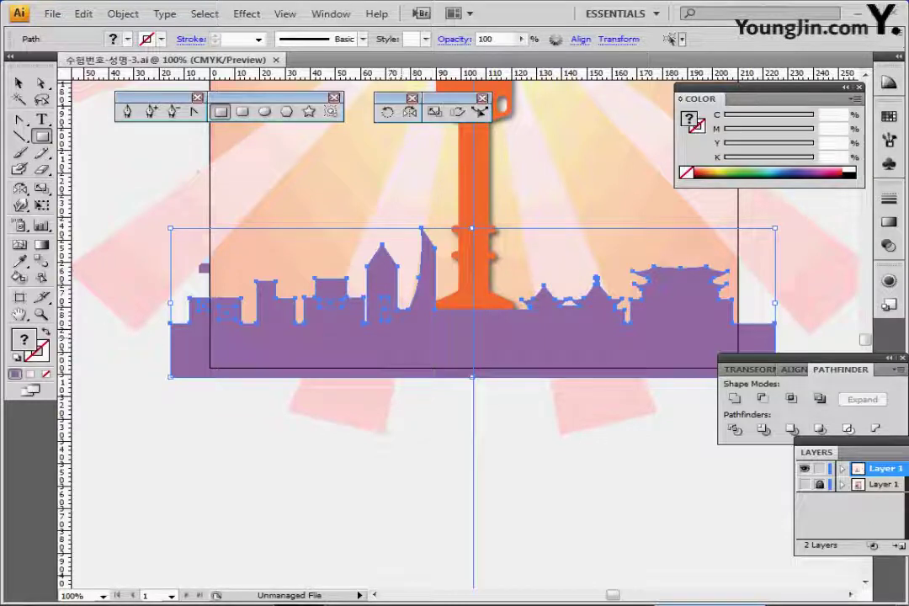
{"action": "left_click", "coordinate": [762, 400]}
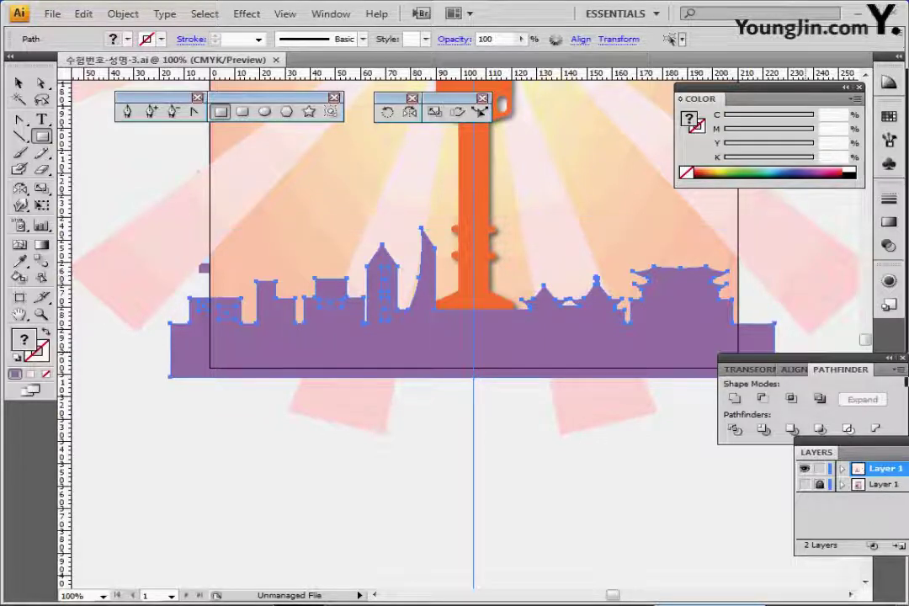
{"action": "left_click", "coordinate": [792, 429]}
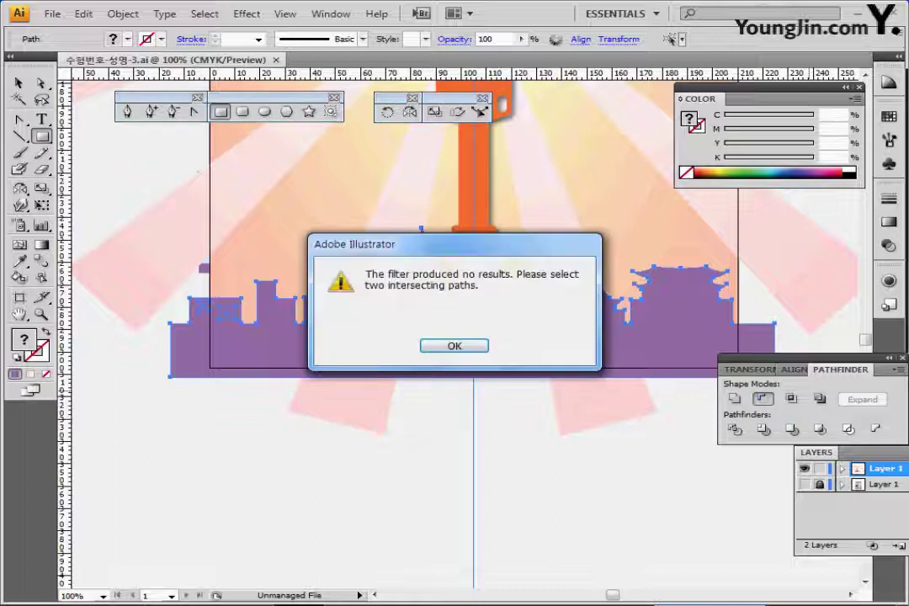
{"action": "key", "text": "Return"}
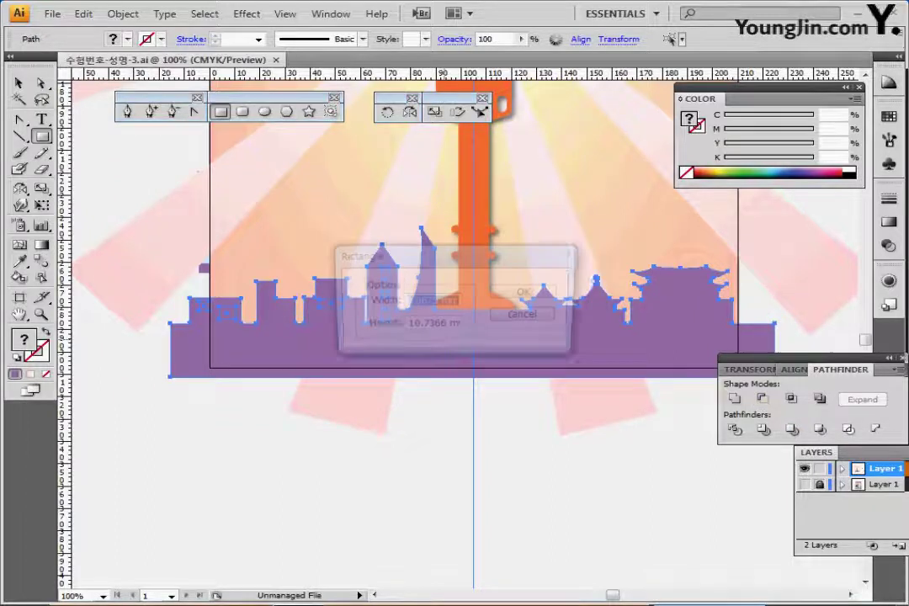
{"action": "key", "text": "Return"}
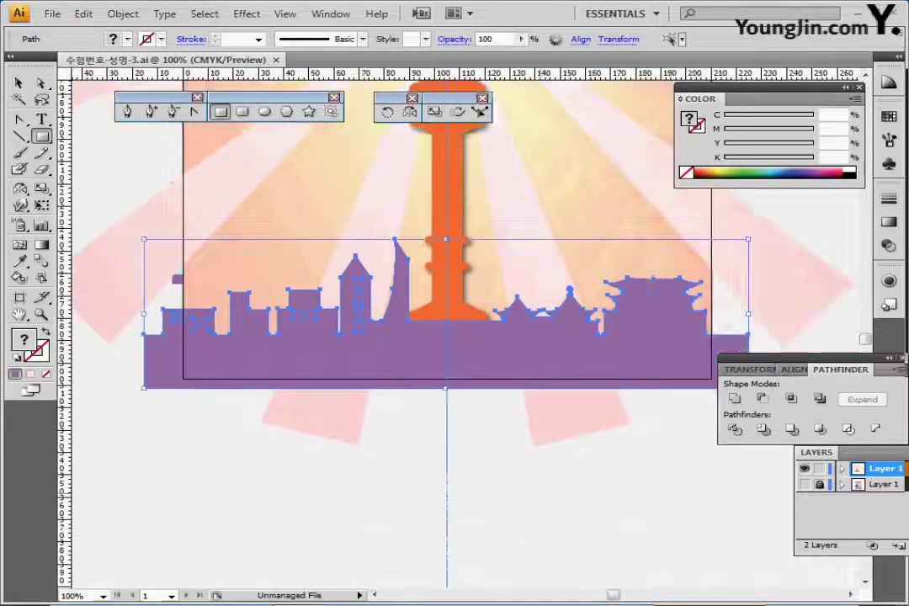
- Reselect the skyline with its four window rectangles in Outline view, cut the windows out with Minus Front, and save the file
{"action": "key", "text": "ctrl+shift+a"}
{"action": "left_click", "coordinate": [284, 14]}
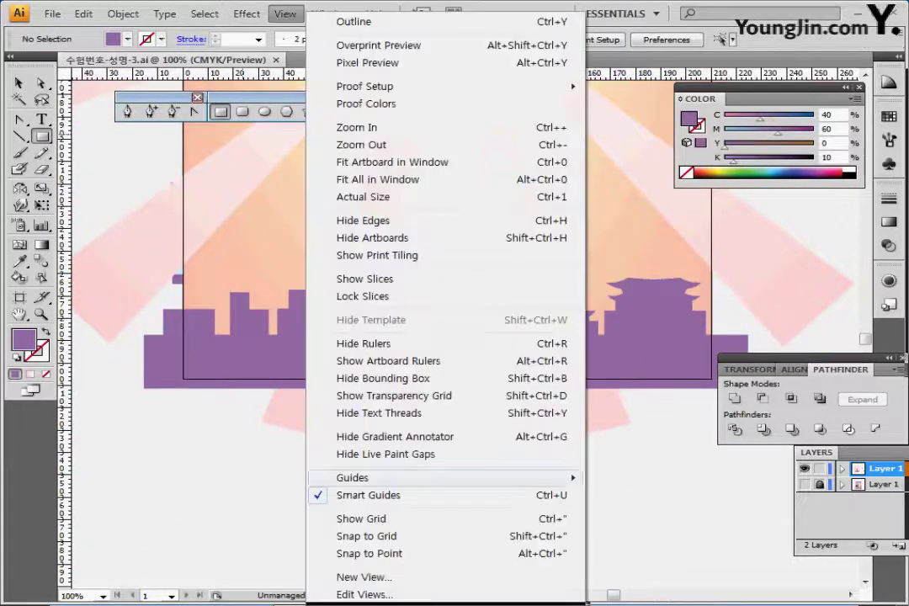
{"action": "mouse_move", "coordinate": [370, 478]}
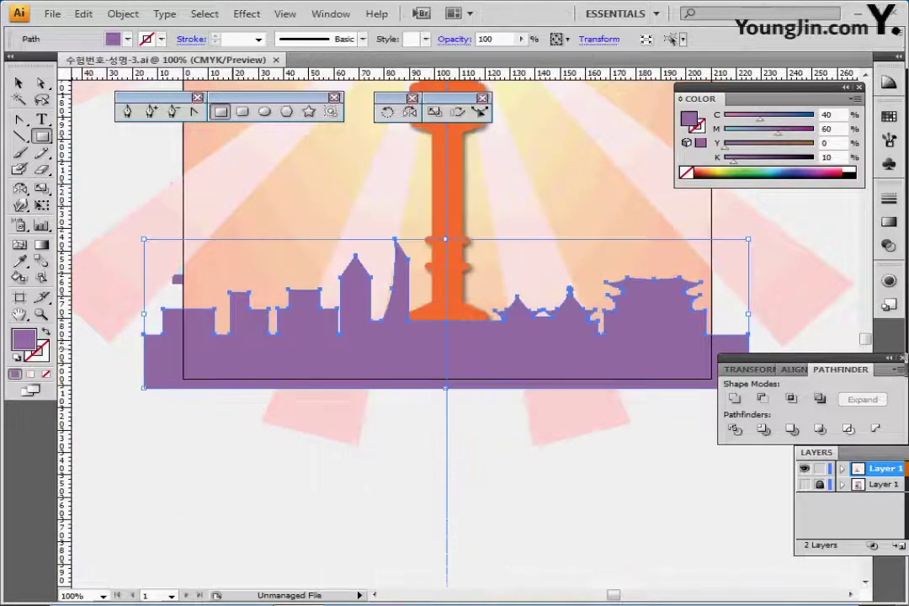
{"action": "key", "text": "ctrl+y"}
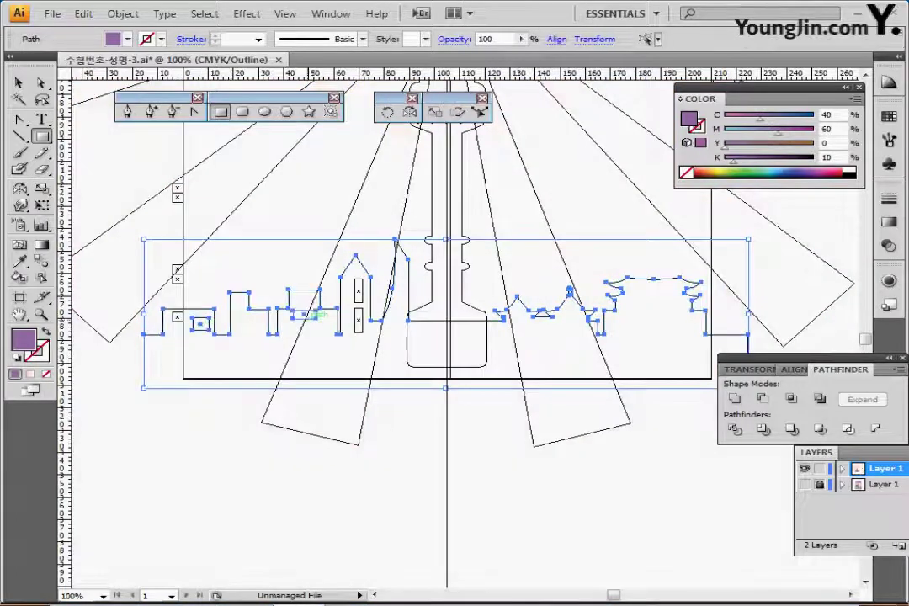
{"action": "left_click", "coordinate": [363, 292], "text": "ctrl+shift"}
{"action": "left_click", "coordinate": [363, 328], "text": "ctrl+shift"}
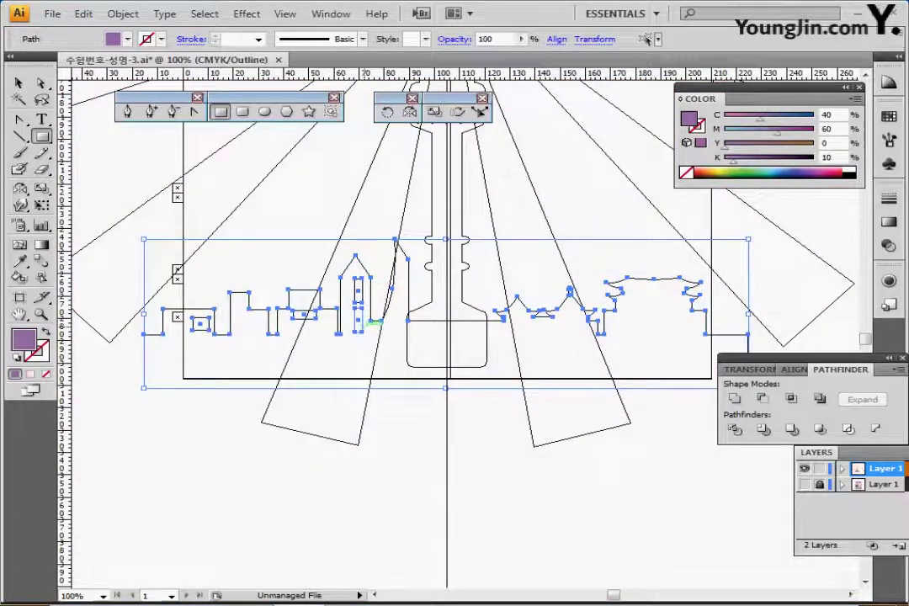
{"action": "key", "text": "ctrl+y"}
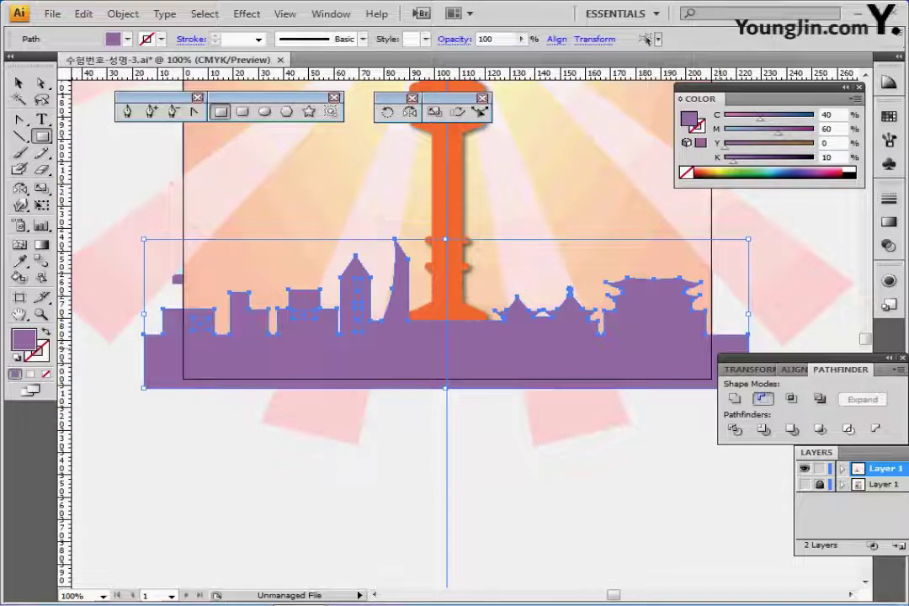
{"action": "left_click", "coordinate": [762, 399]}
{"action": "left_click_drag", "start_coordinate": [405, 380], "coordinate": [381, 416]}
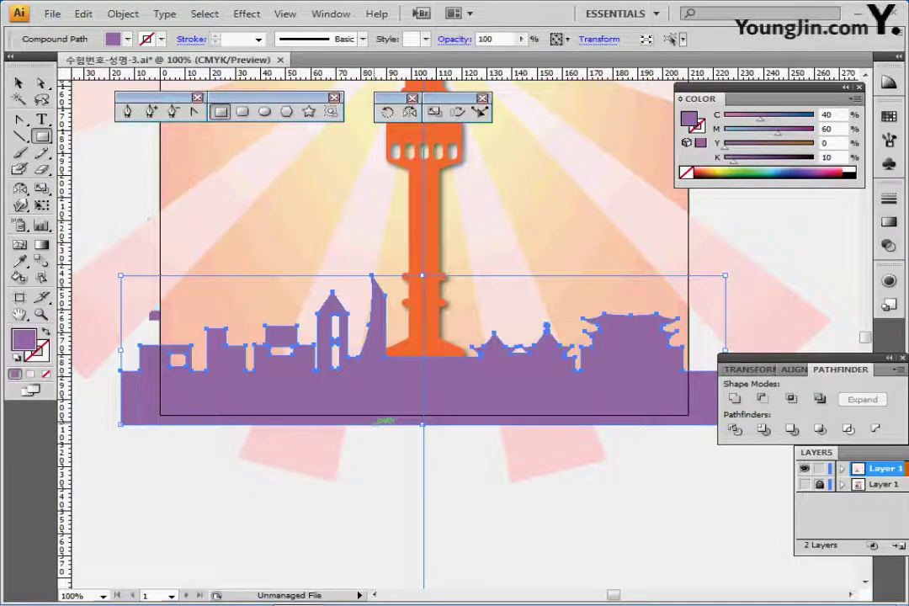
{"action": "key", "text": "ctrl+s"}
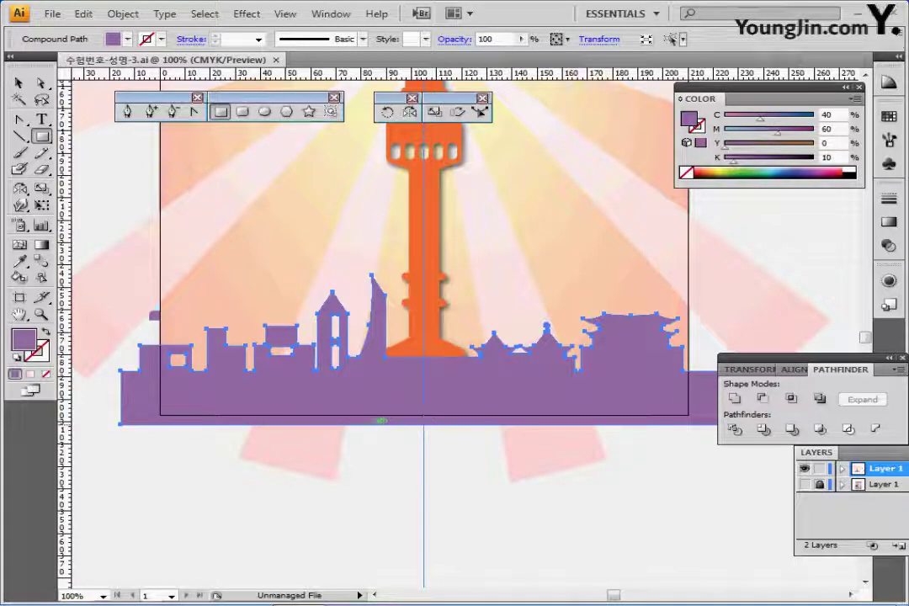
- Show all hidden objects to bring back the two curves above the skyline, and deselect everything
{"action": "left_click_drag", "start_coordinate": [203, 304], "coordinate": [188, 418]}
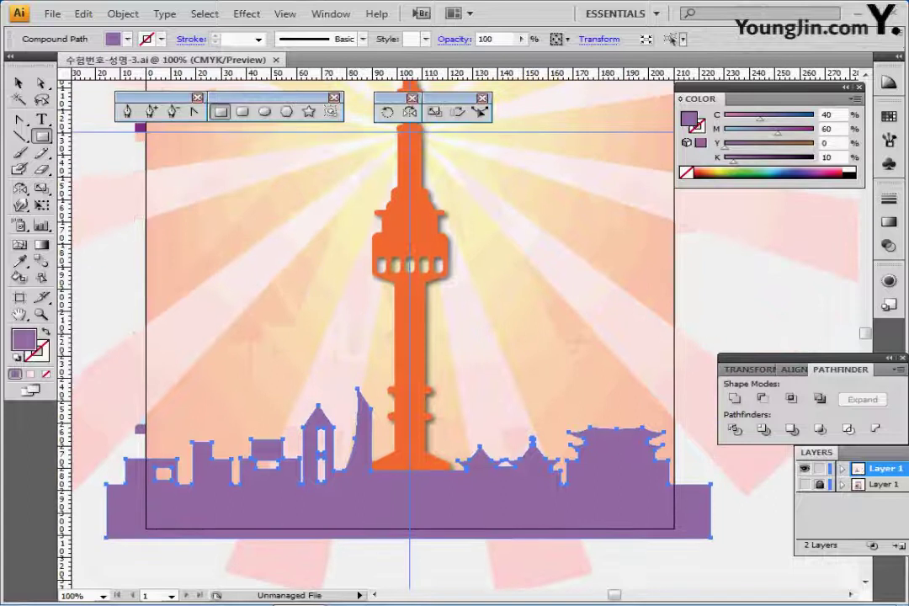
{"action": "key", "text": "ctrl+alt+3"}
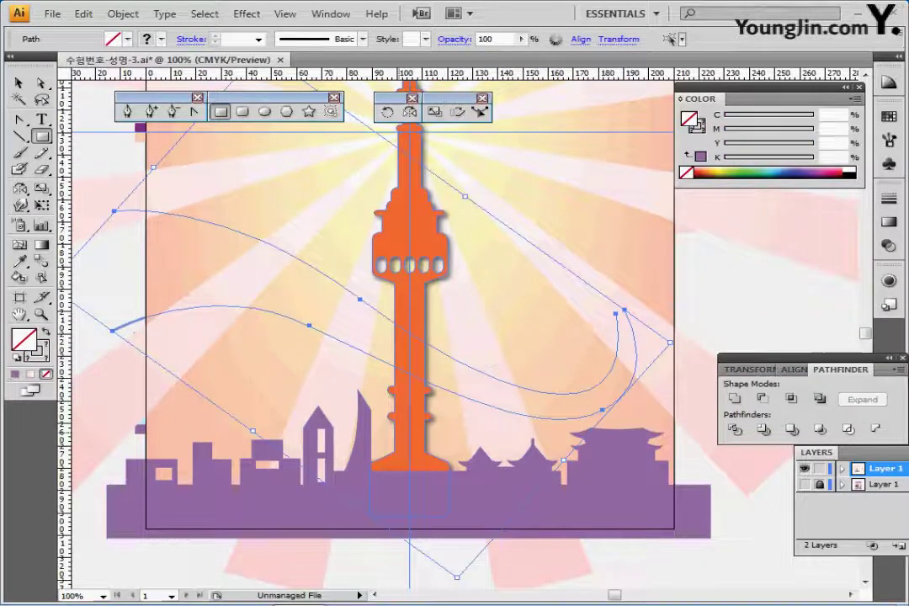
{"action": "left_click", "coordinate": [411, 337], "text": "ctrl"}
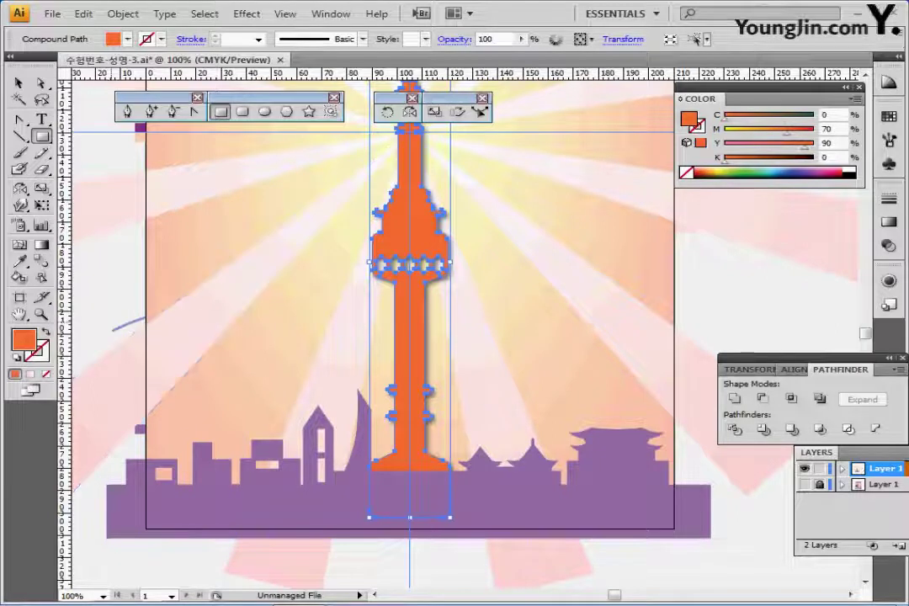
{"action": "left_click", "coordinate": [130, 323], "text": "ctrl"}
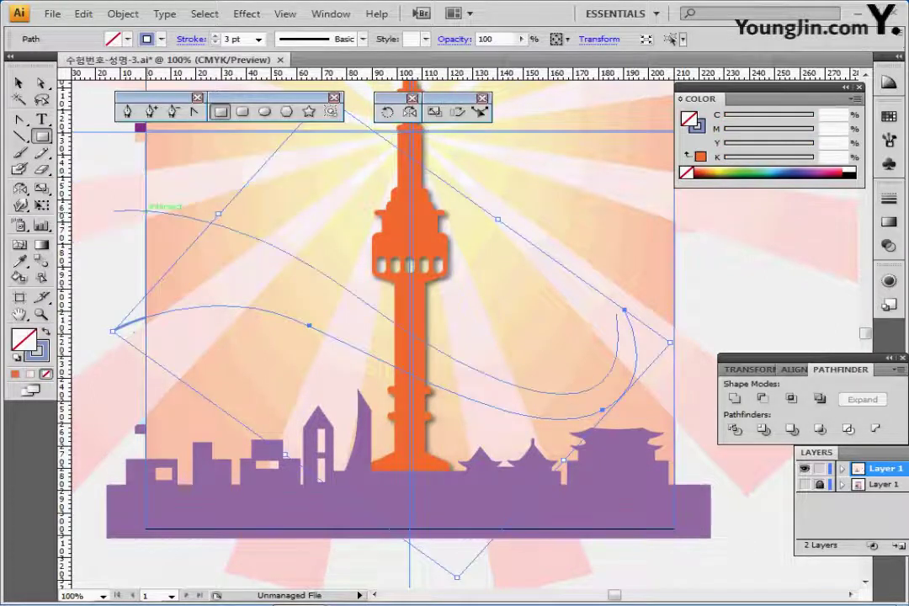
{"action": "left_click", "coordinate": [148, 208], "text": "shift"}
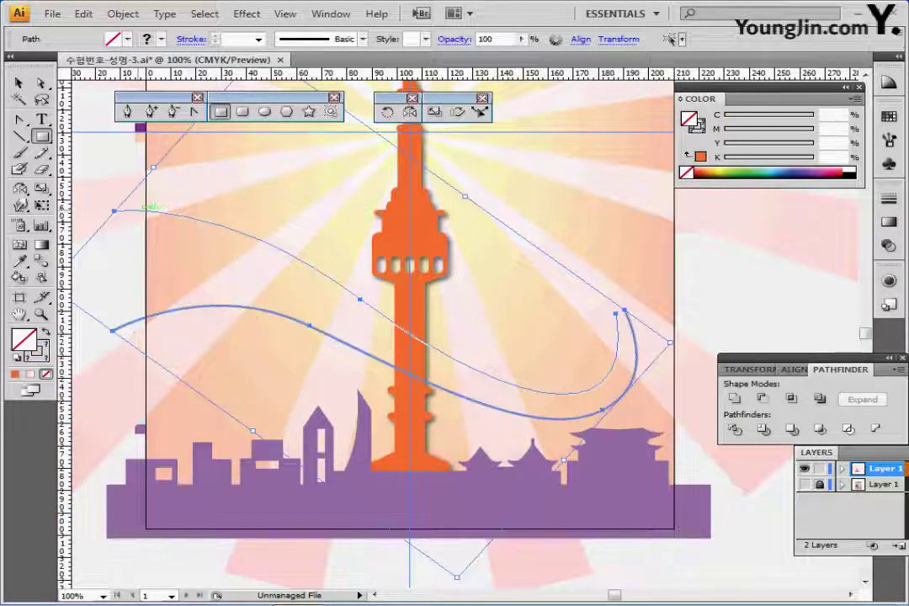
{"action": "key", "text": "ctrl+shift+a"}
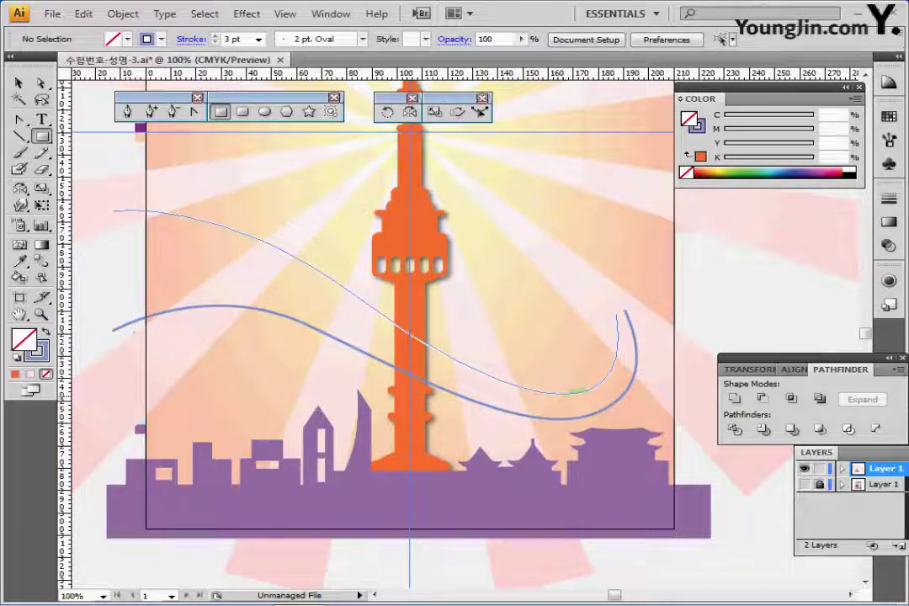
- Examine the stroke colour and weight of the upper curve crossing the orange tower
{"action": "left_click", "coordinate": [569, 393], "text": "ctrl"}
{"action": "key", "text": "v"}
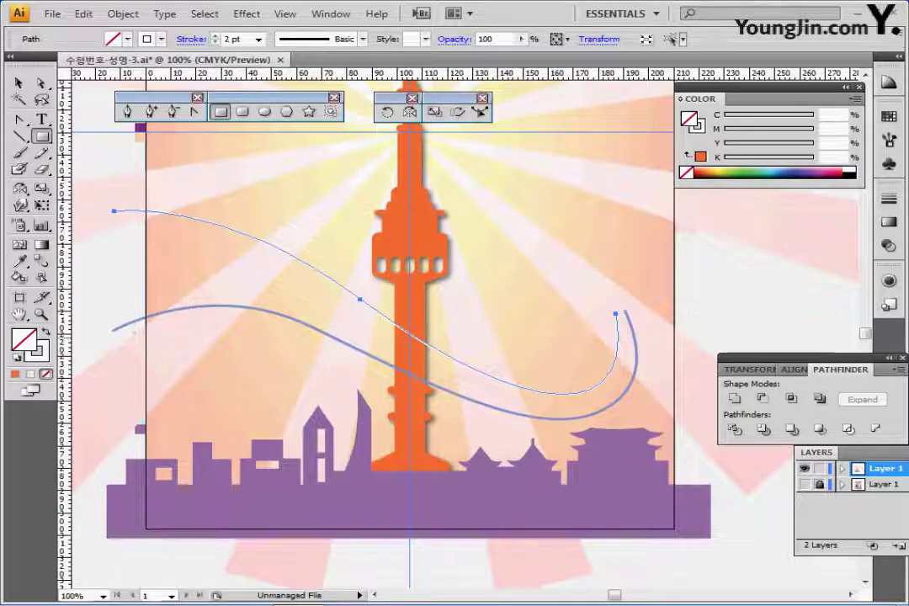
{"action": "left_click_drag", "start_coordinate": [556, 354], "coordinate": [564, 323]}
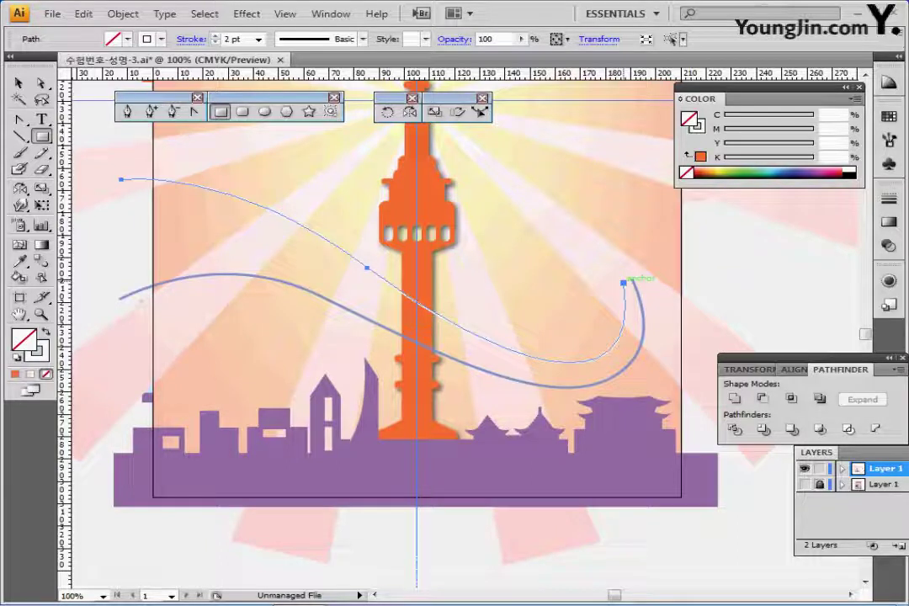
{"action": "key", "text": "ctrl"}
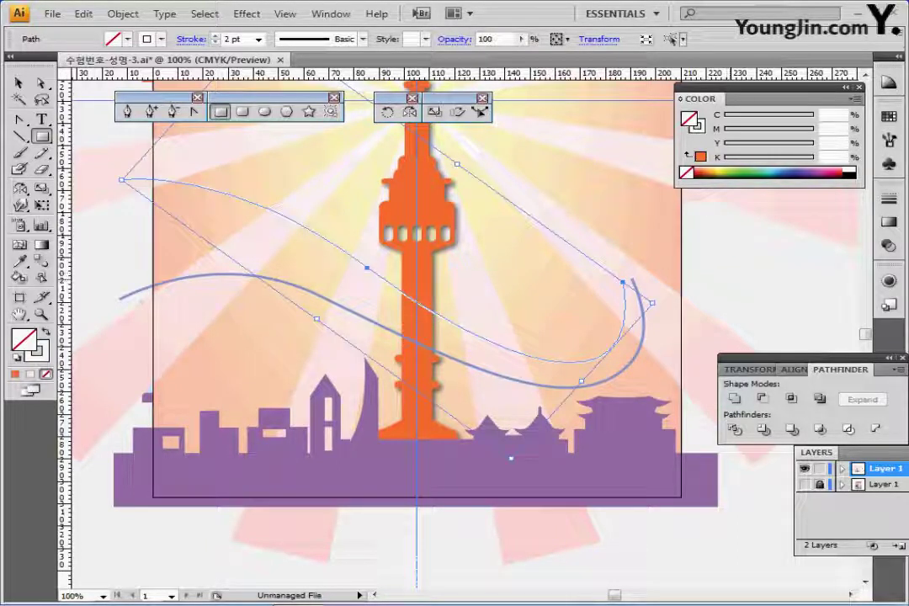
{"action": "key", "text": "ctrl+shift+a"}
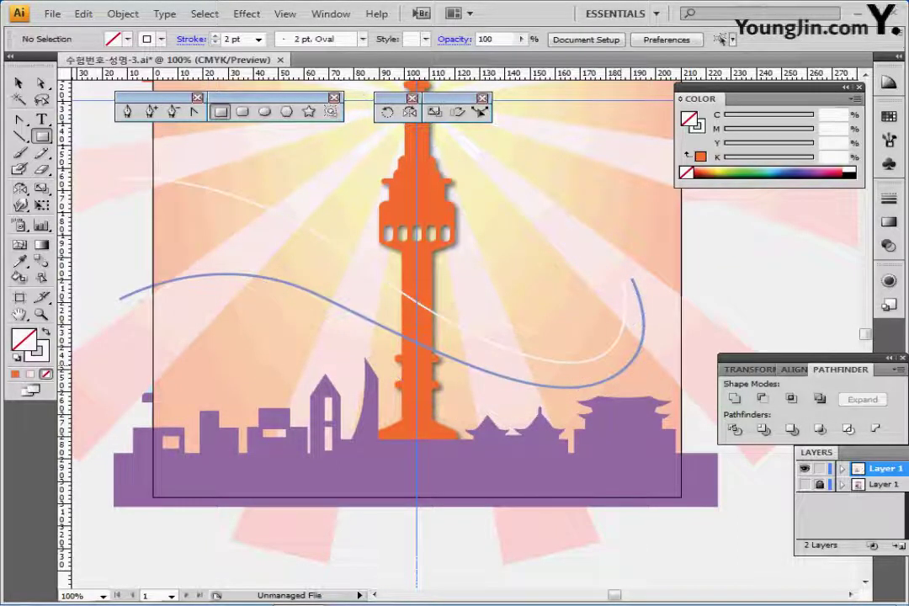
{"action": "left_click", "coordinate": [608, 353]}
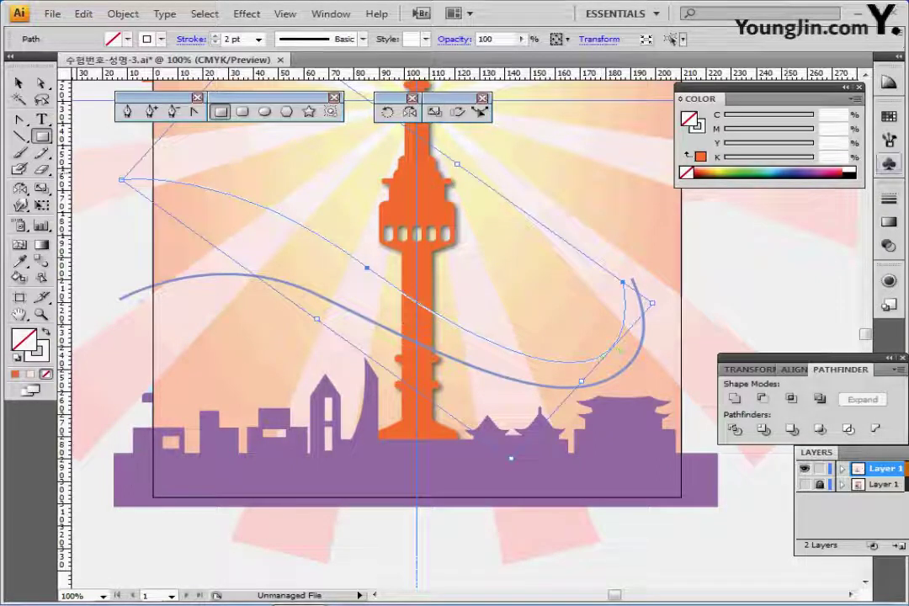
{"action": "key", "text": "x"}
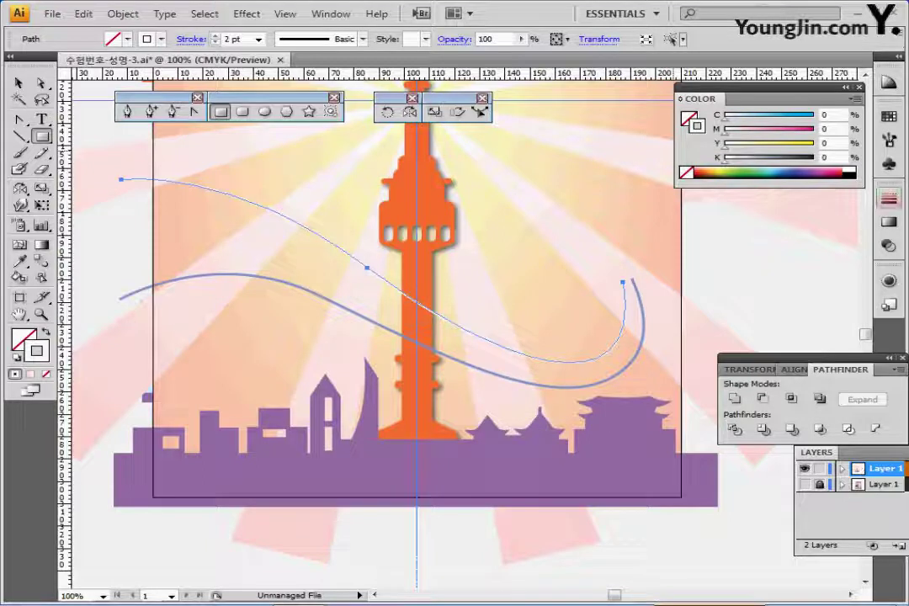
{"action": "left_click", "coordinate": [888, 199]}
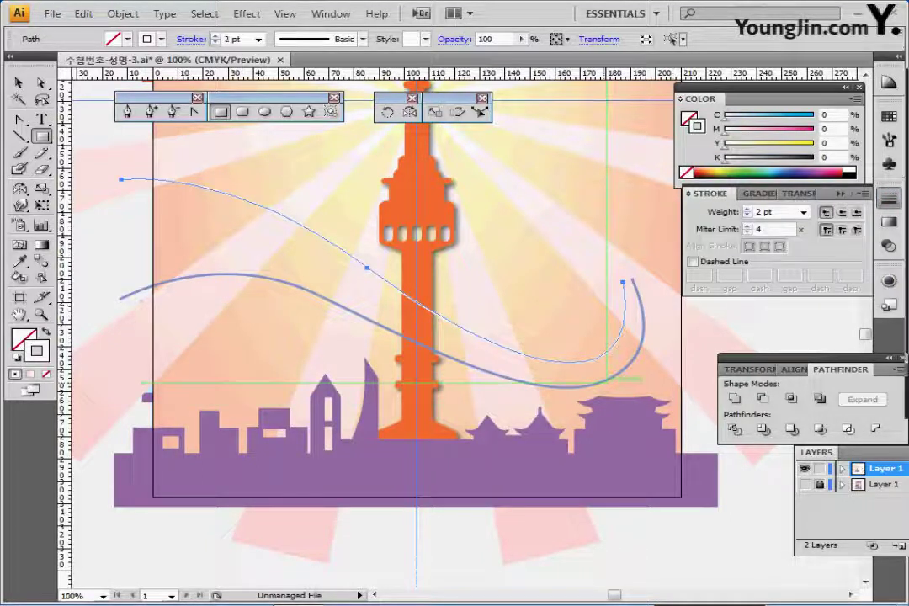
- Select the lower blue curve together with the upper white curve and make a blend between them
{"action": "key", "text": "v"}
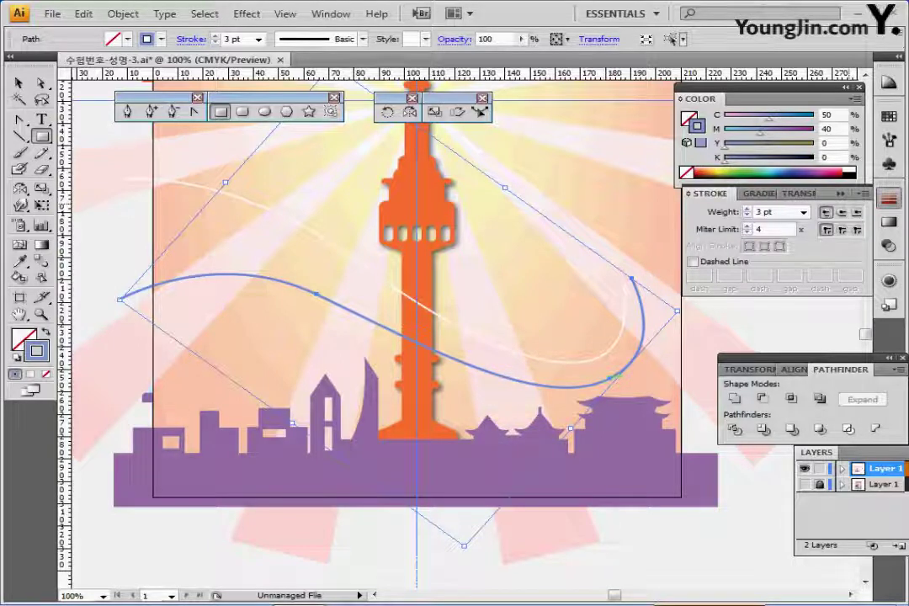
{"action": "left_click", "coordinate": [612, 348], "text": "ctrl+shift"}
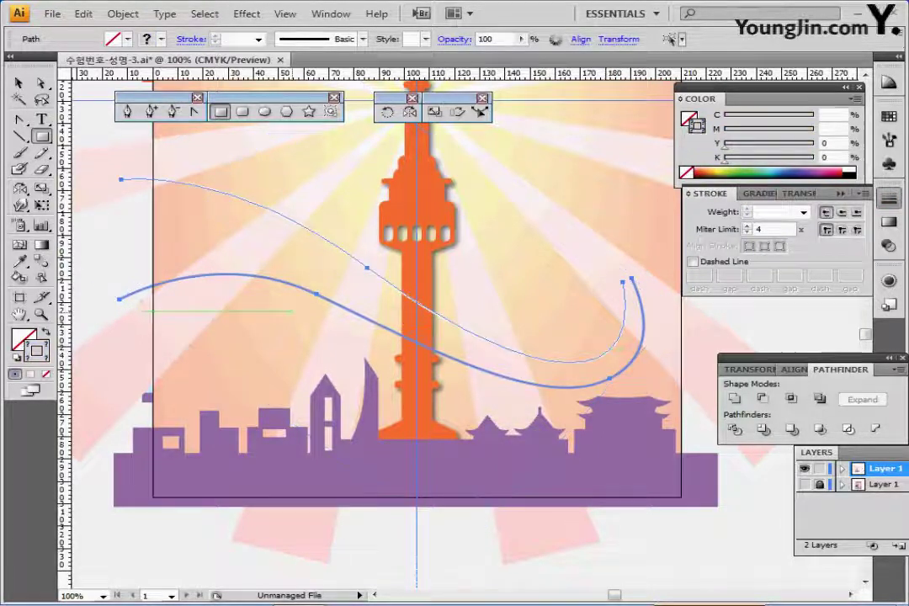
{"action": "left_click", "coordinate": [122, 14]}
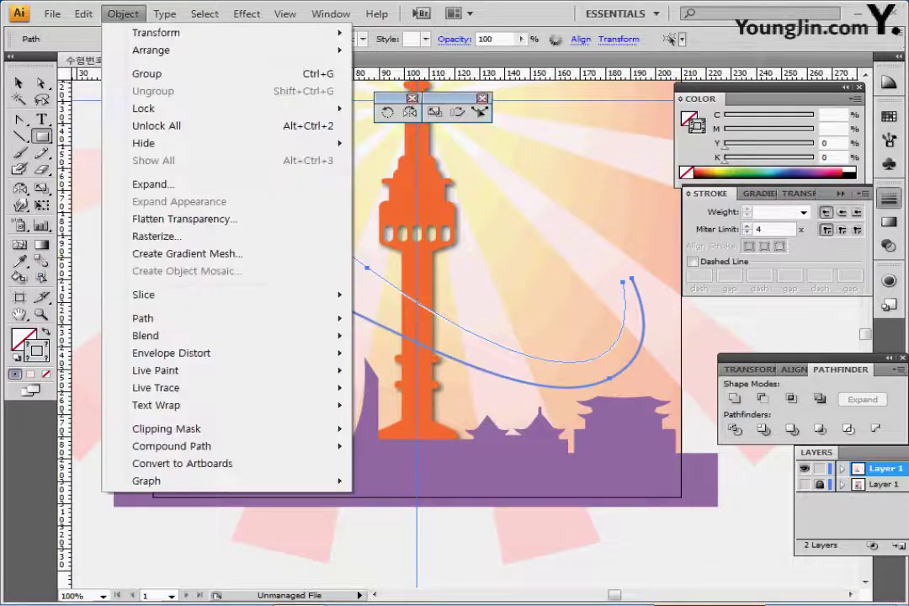
{"action": "mouse_move", "coordinate": [143, 318]}
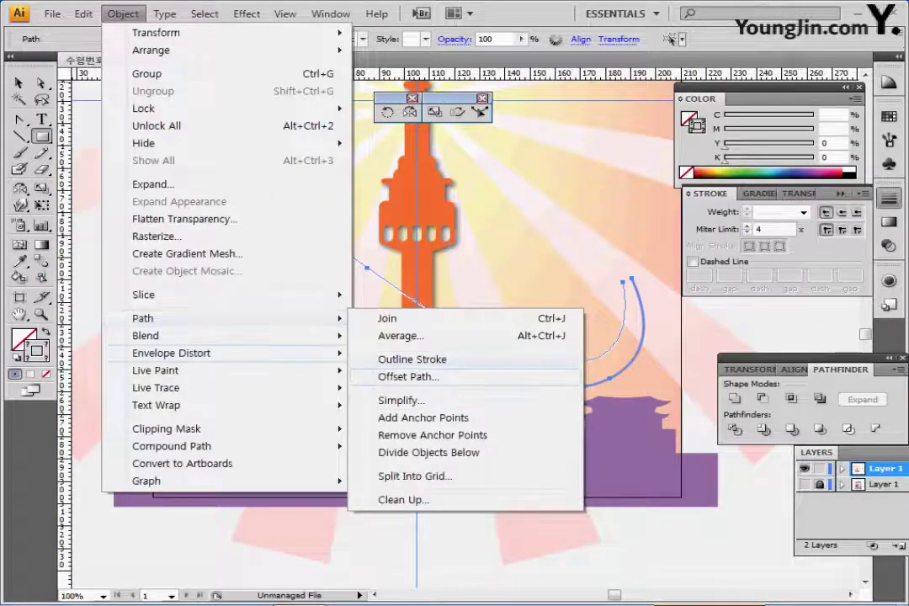
{"action": "left_click", "coordinate": [392, 335]}
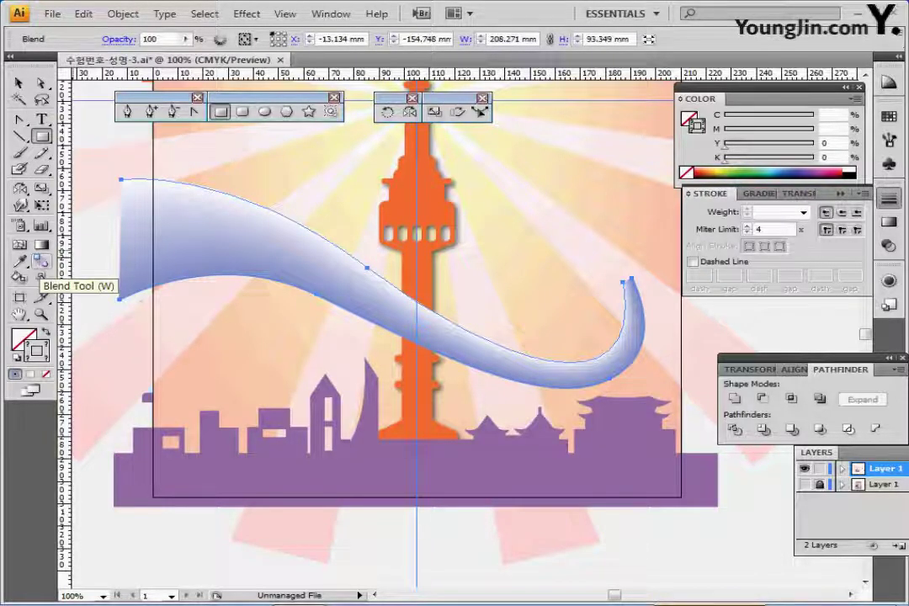
- Set the blend's spacing to Specified Steps with 10 steps, with preview on, and save the file
{"action": "double_click", "coordinate": [40, 262]}
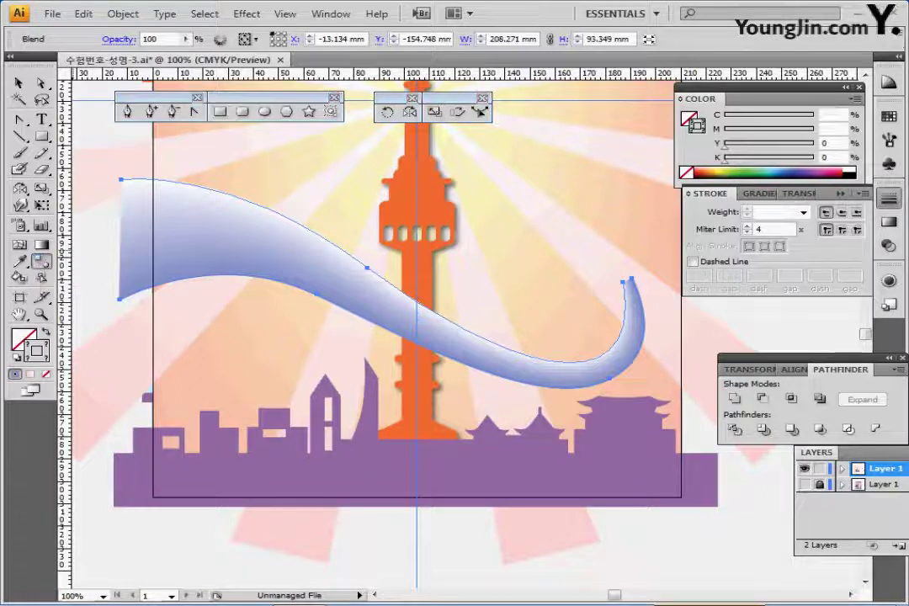
{"action": "left_click_drag", "start_coordinate": [404, 255], "coordinate": [437, 207]}
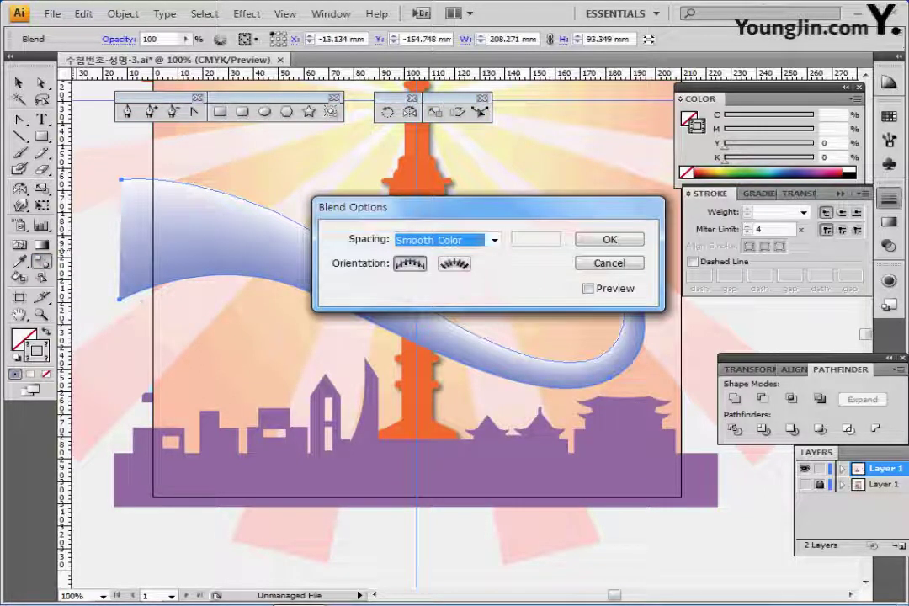
{"action": "left_click", "coordinate": [589, 288]}
{"action": "left_click", "coordinate": [494, 240]}
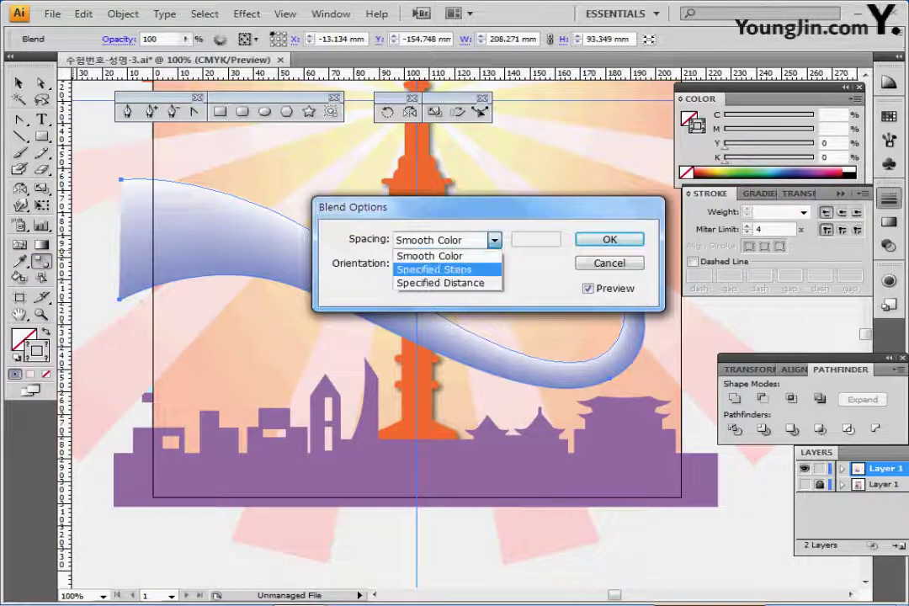
{"action": "left_click", "coordinate": [434, 269]}
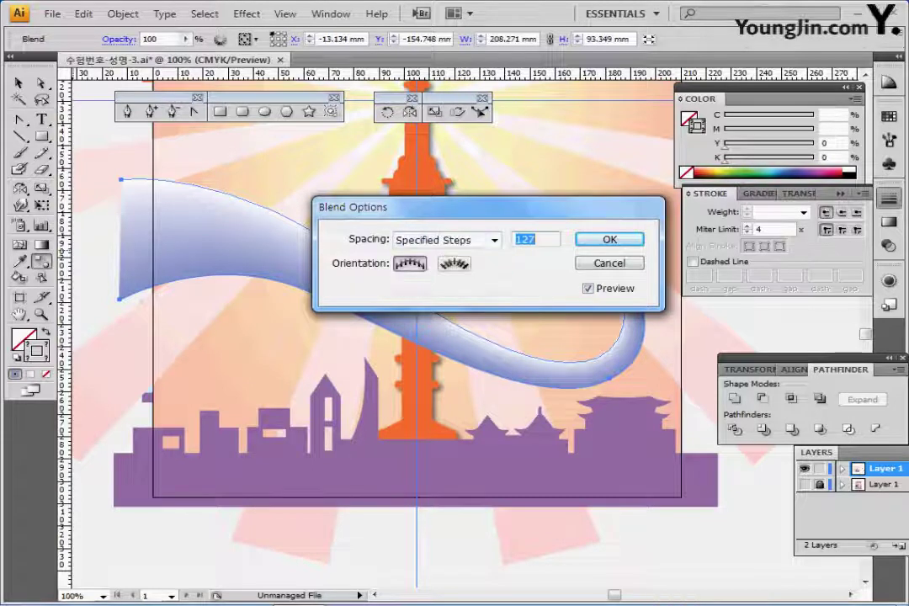
{"action": "type", "text": "10"}
{"action": "key", "text": "Return"}
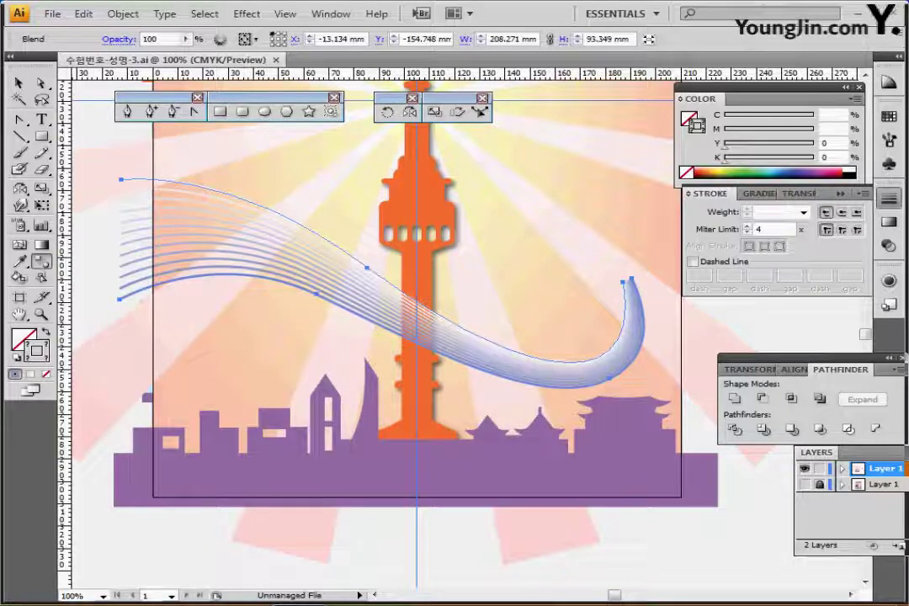
- Deselect the blend and reset the fill and stroke to the default white and black for drawing near the purple airplane
{"action": "left_click_drag", "start_coordinate": [478, 136], "coordinate": [128, 244]}
{"action": "left_click_drag", "start_coordinate": [477, 168], "coordinate": [189, 259]}
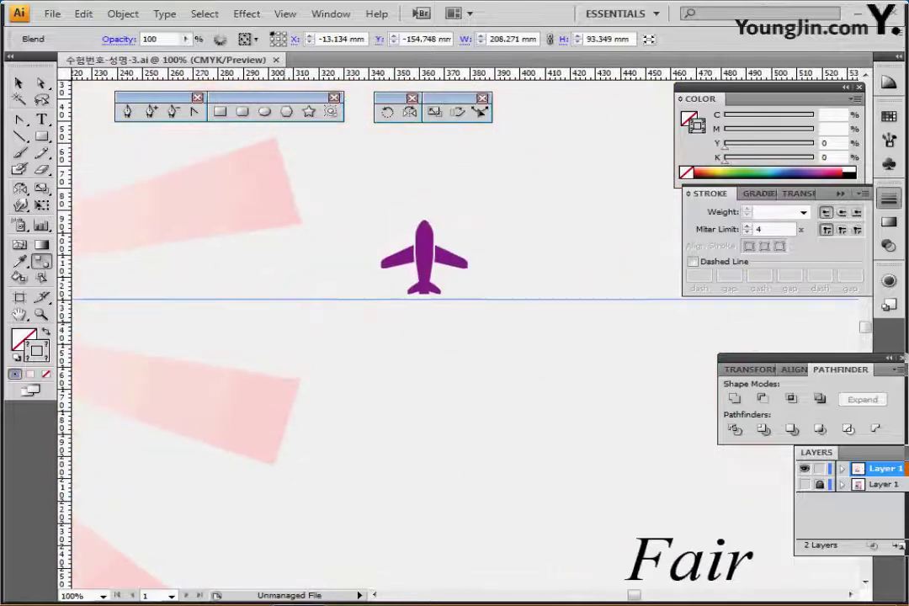
{"action": "left_click_drag", "start_coordinate": [461, 251], "coordinate": [342, 338]}
{"action": "left_click", "coordinate": [343, 337], "text": "ctrl"}
{"action": "left_click_drag", "start_coordinate": [421, 382], "coordinate": [293, 337]}
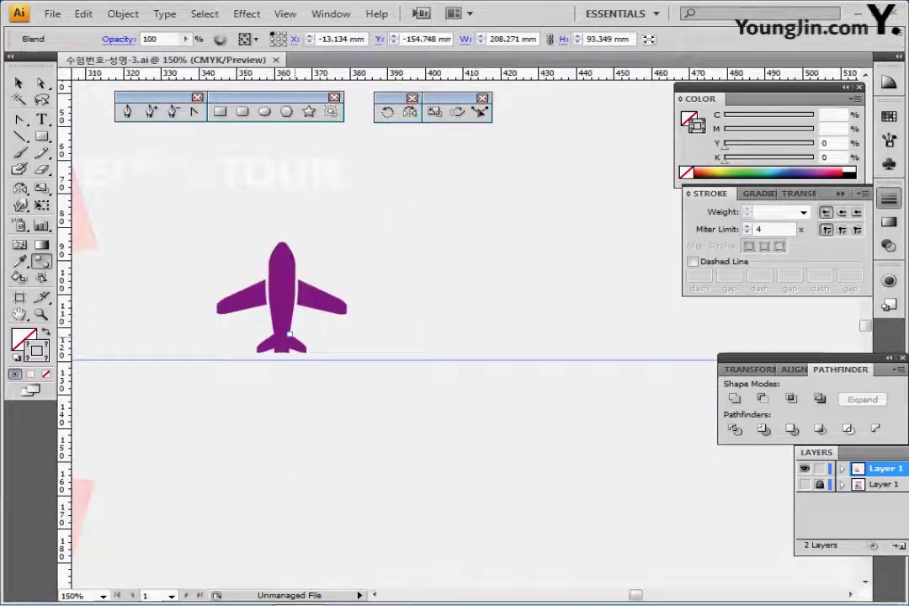
{"action": "key", "text": "ctrl+plus"}
{"action": "key", "text": "ctrl+shift+a"}
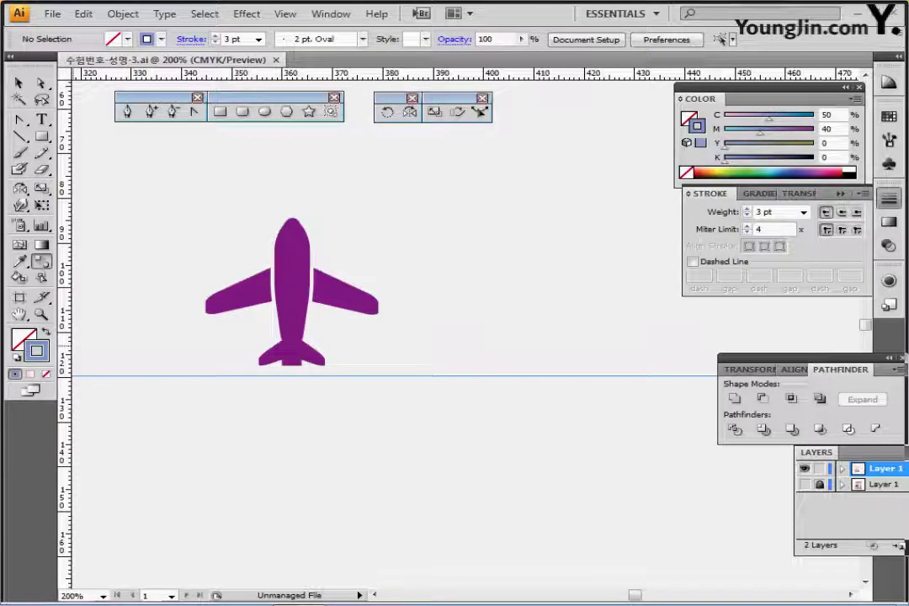
{"action": "key", "text": "d"}
{"action": "key", "text": "m"}
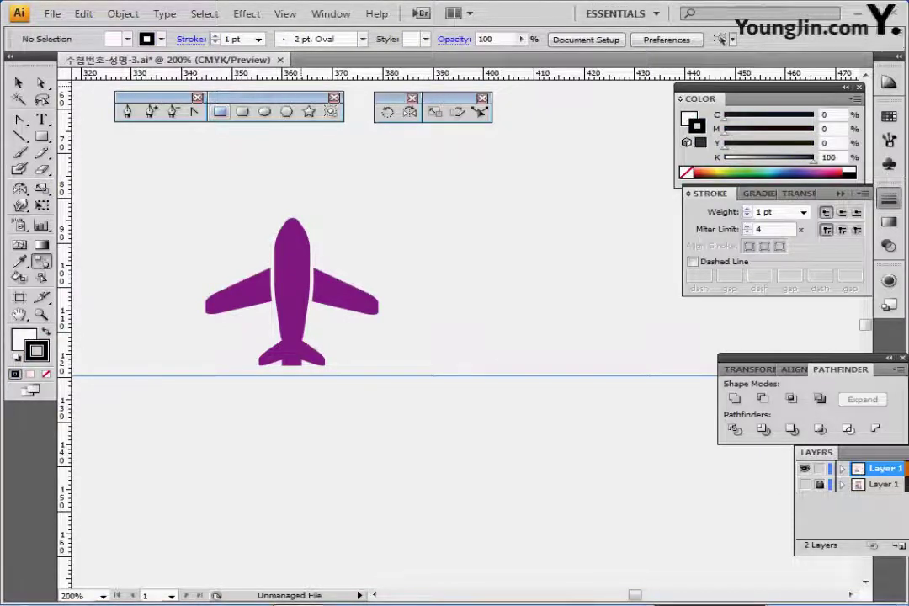
- Create a rectangle 7 mm wide and 21 mm high in the empty area beside the purple airplane
{"action": "left_click", "coordinate": [220, 111]}
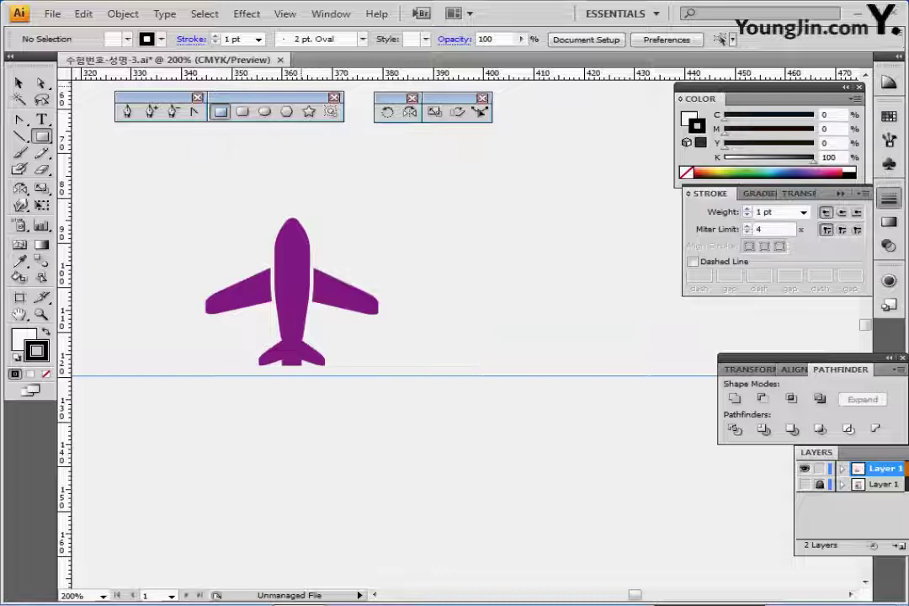
{"action": "left_click_drag", "start_coordinate": [326, 282], "coordinate": [282, 262]}
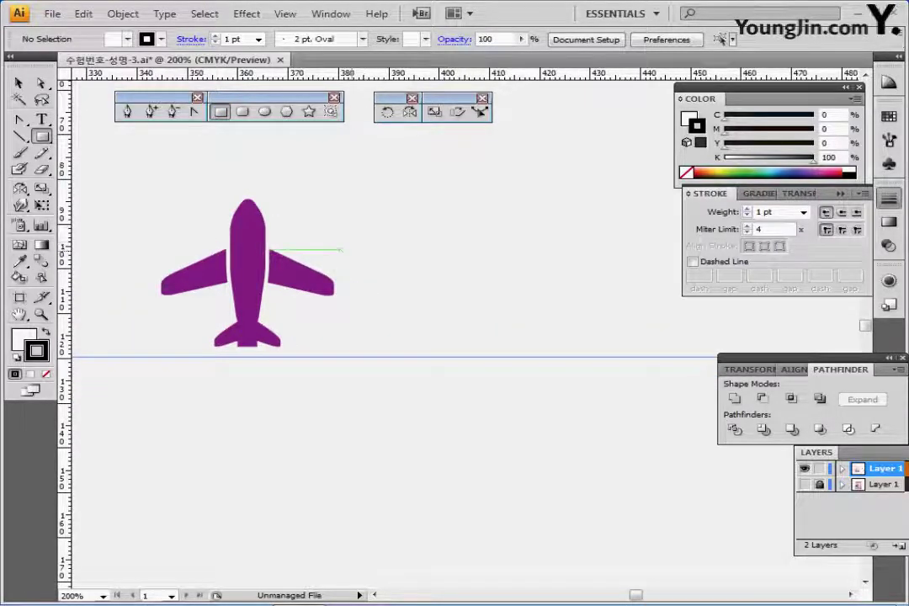
{"action": "left_click_drag", "start_coordinate": [450, 225], "coordinate": [387, 233]}
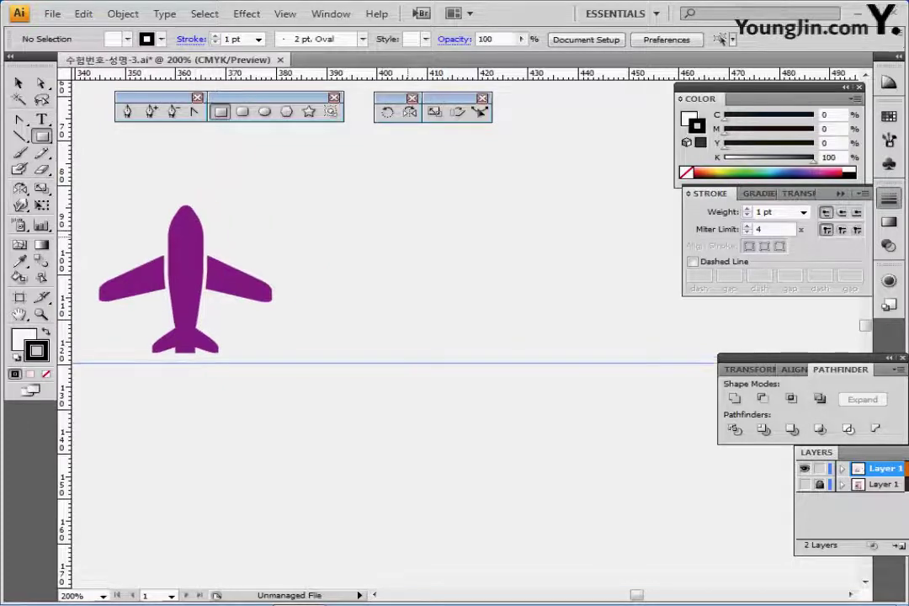
{"action": "left_click", "coordinate": [408, 237]}
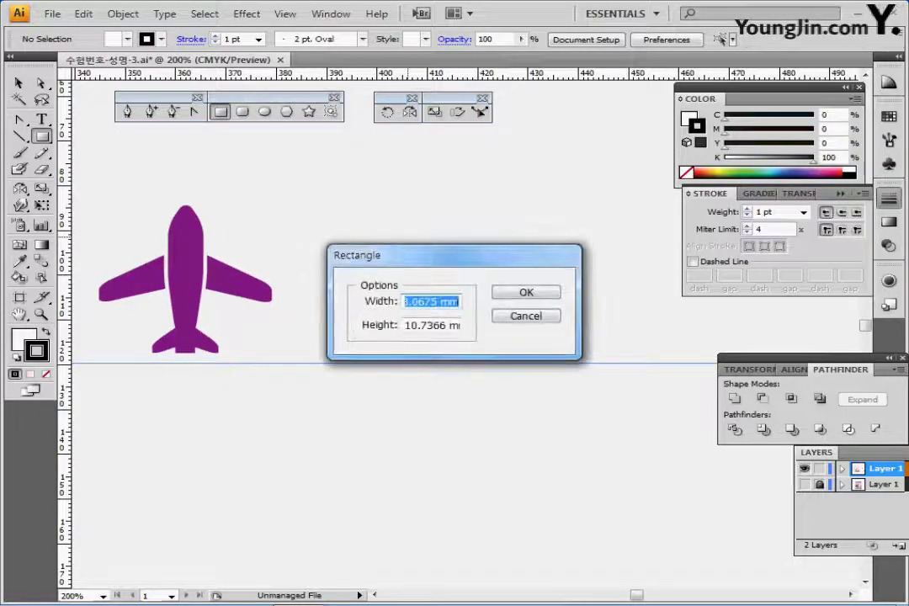
{"action": "type", "text": "7"}
{"action": "key", "text": "Tab"}
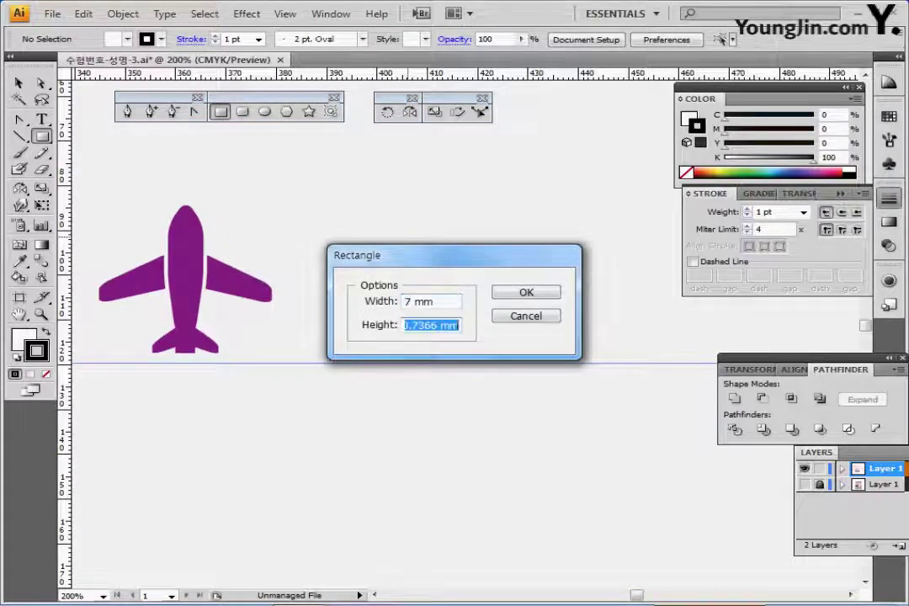
{"action": "type", "text": "24"}
{"action": "key", "text": "Return"}
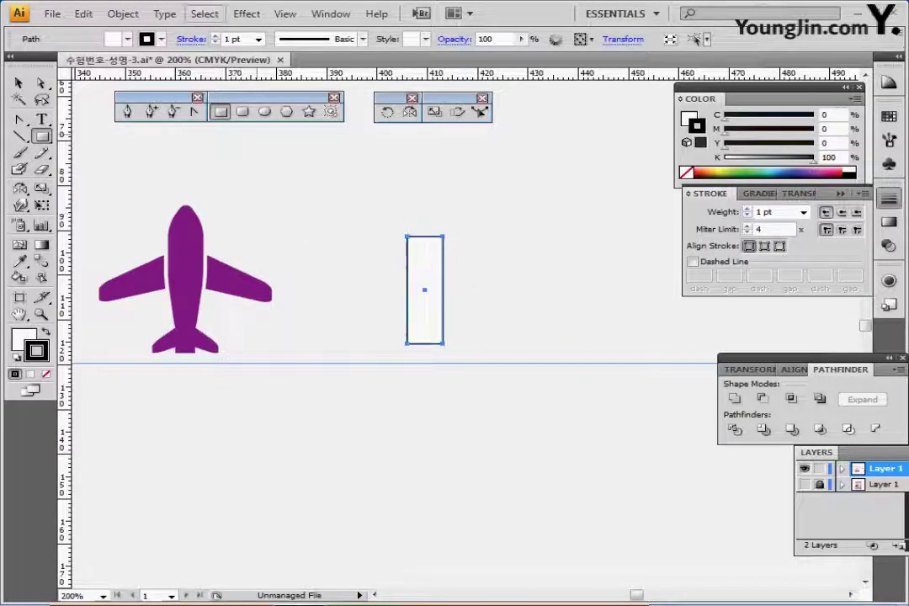
- Add anchor points midway along each side of the new rectangle
{"action": "left_click", "coordinate": [123, 14]}
{"action": "mouse_move", "coordinate": [169, 319]}
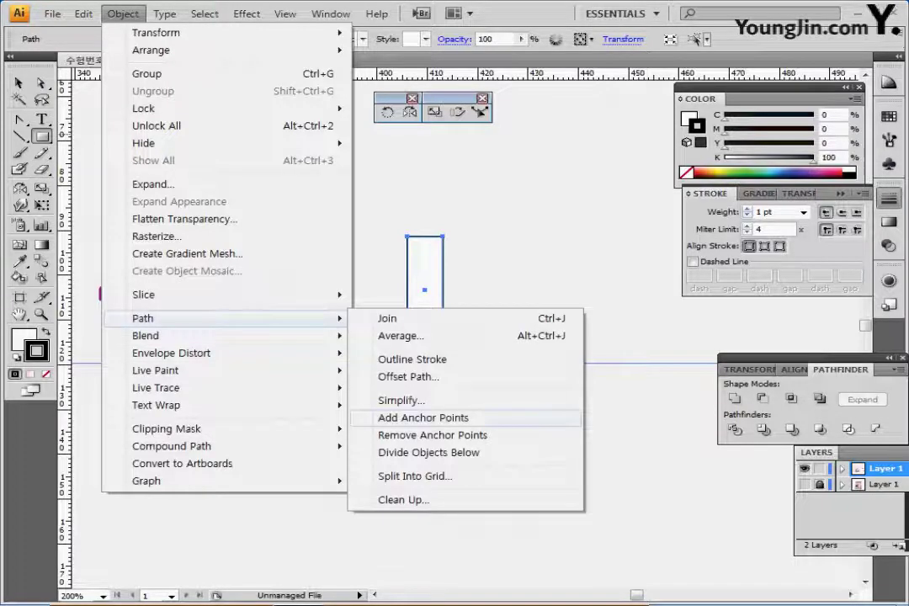
{"action": "left_click", "coordinate": [424, 419]}
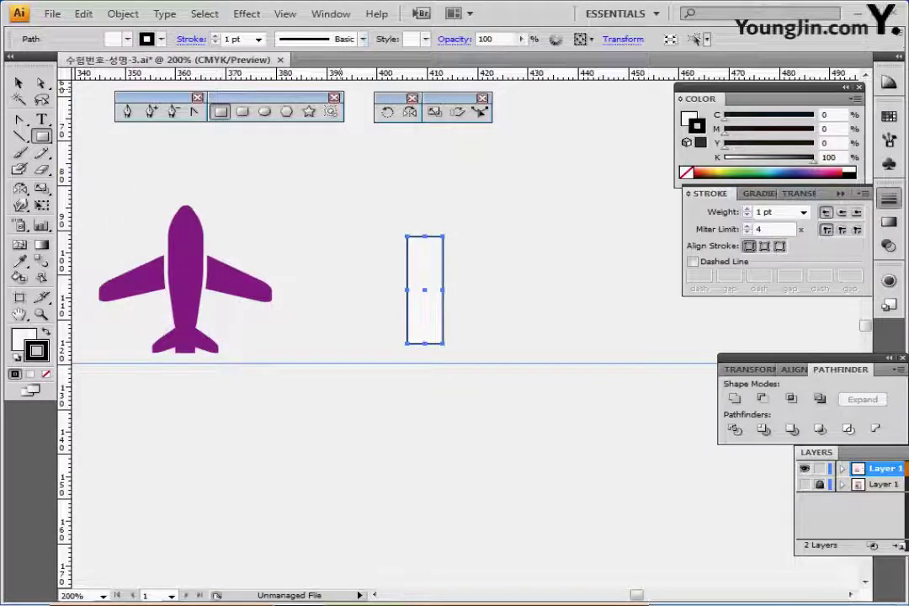
- Raise the middle anchor point of the rectangle's top edge to form a pointed airplane nose
{"action": "left_click", "coordinate": [41, 83]}
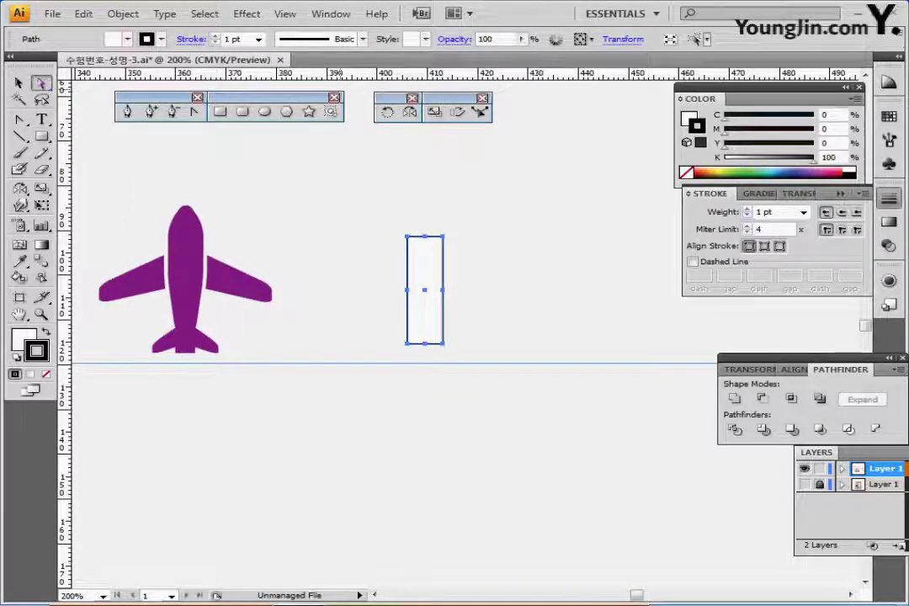
{"action": "left_click_drag", "start_coordinate": [419, 217], "coordinate": [430, 243]}
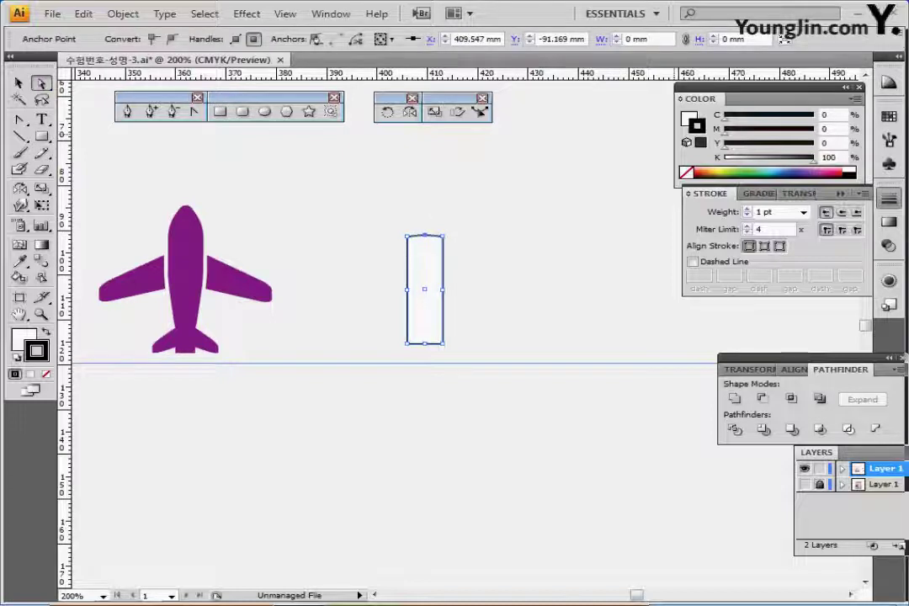
{"action": "key", "text": "Up"}
{"action": "key", "text": "Up"}
{"action": "key", "text": "Up"}
{"action": "key", "text": "Up"}
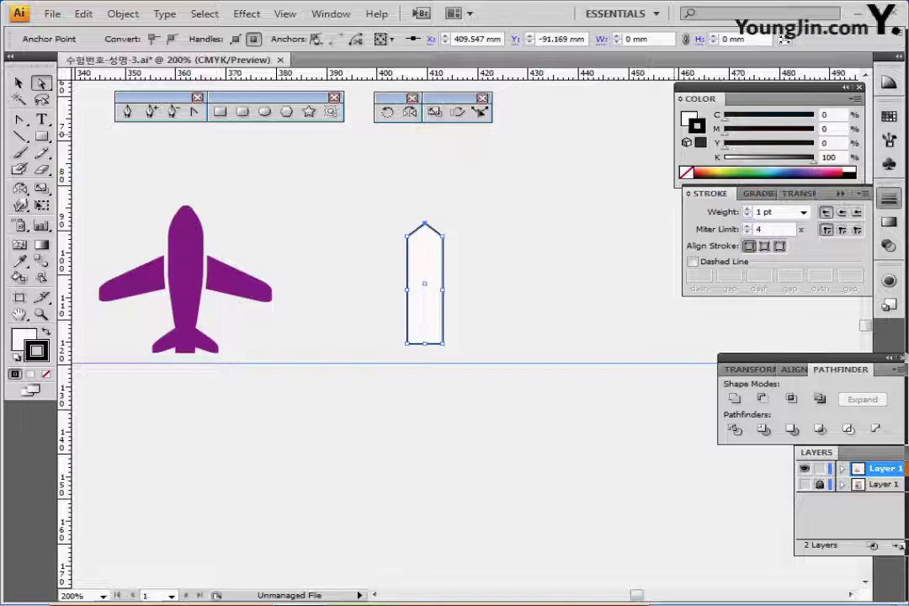
{"action": "type", "text": "-85.57"}
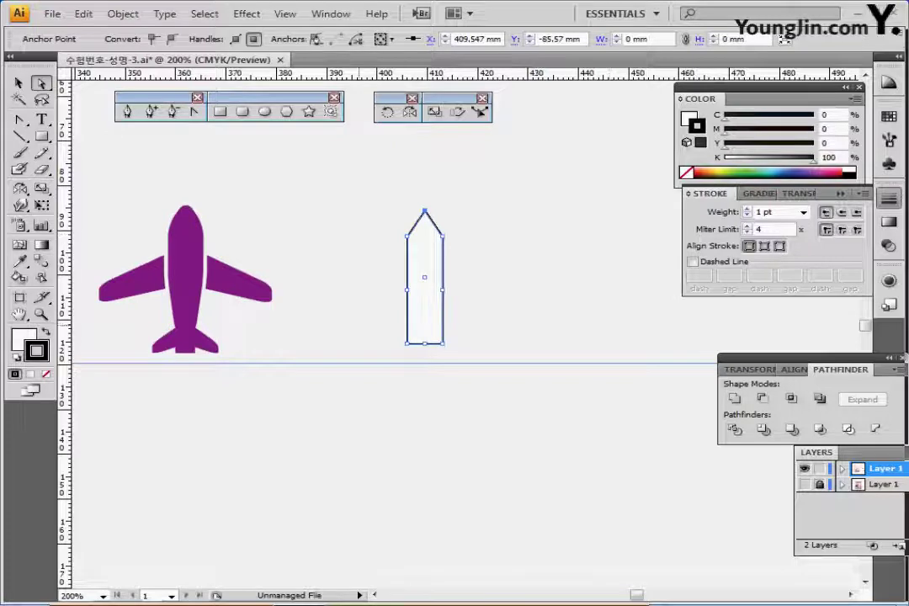
- Scale the anchor points along the fuselage's bottom edge inward so the body tapers symmetrically toward the tail
{"action": "left_click_drag", "start_coordinate": [360, 326], "coordinate": [455, 372]}
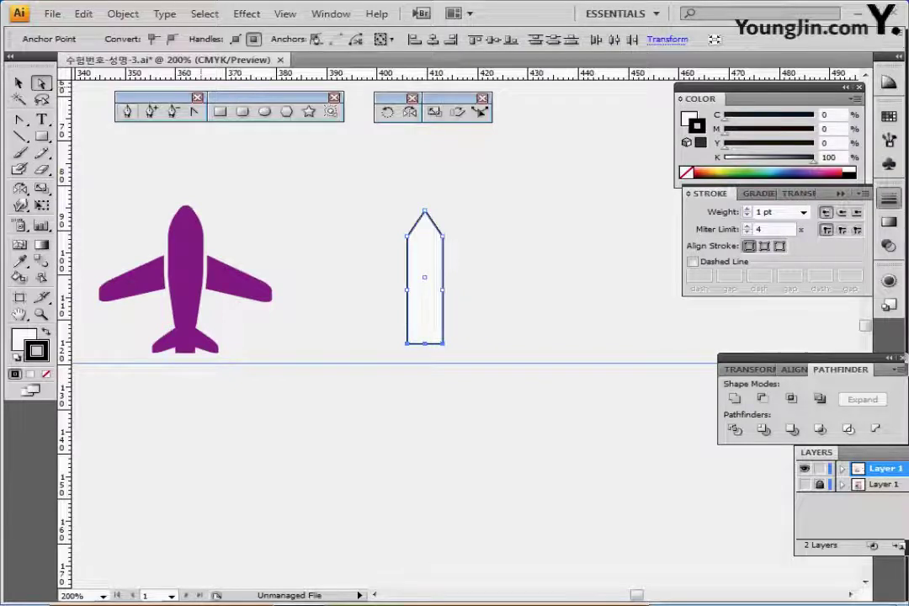
{"action": "left_click", "coordinate": [434, 111]}
{"action": "left_click_drag", "start_coordinate": [311, 383], "coordinate": [360, 314]}
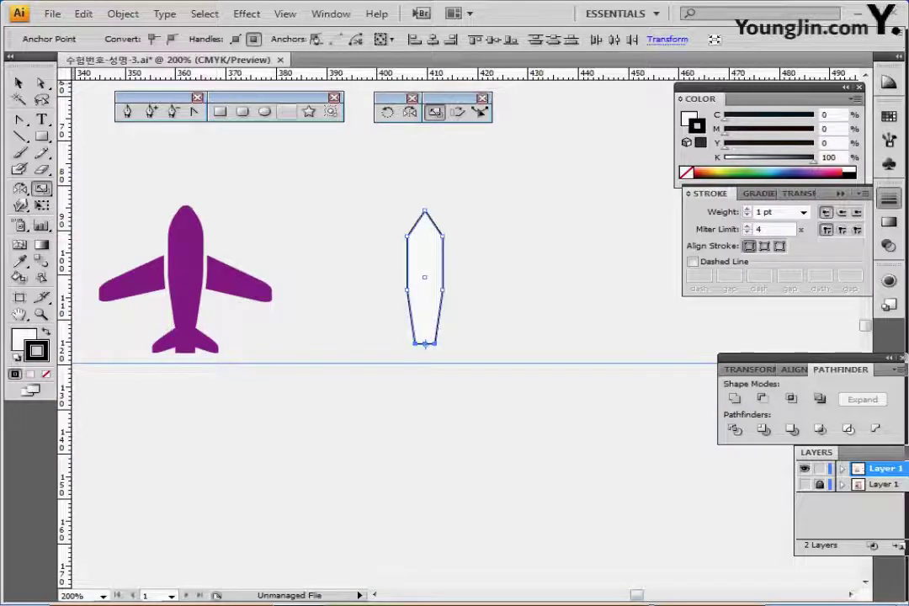
- Draw a thin horizontal rectangle centred across the fuselage for the wings and add anchor points midway along each side
{"action": "left_click", "coordinate": [220, 112]}
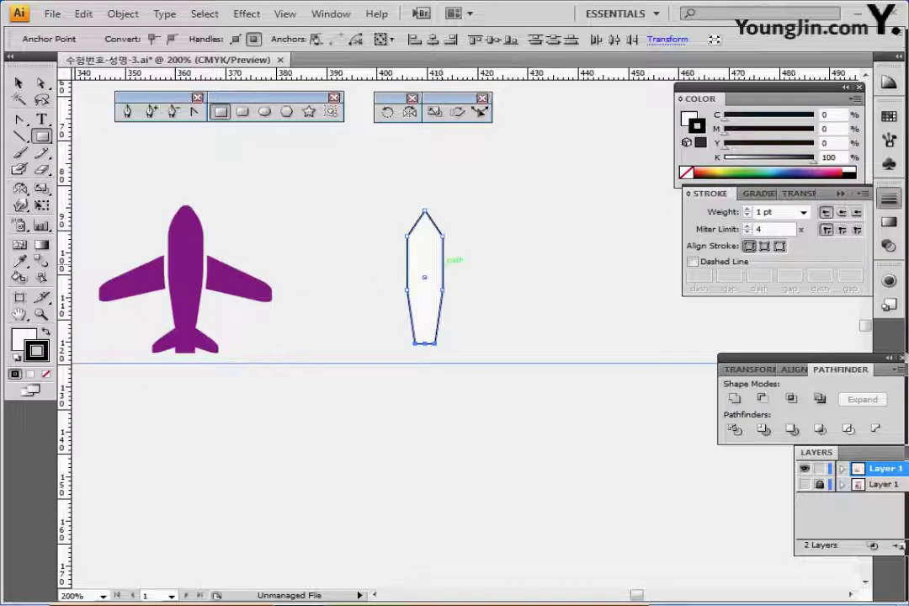
{"action": "left_click_drag", "start_coordinate": [426, 300], "coordinate": [499, 311]}
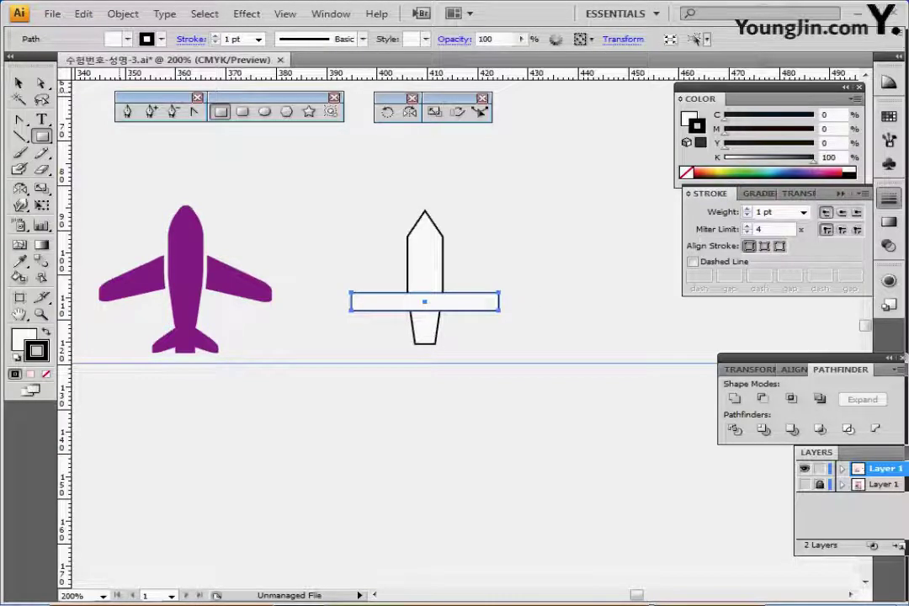
{"action": "left_click", "coordinate": [123, 14]}
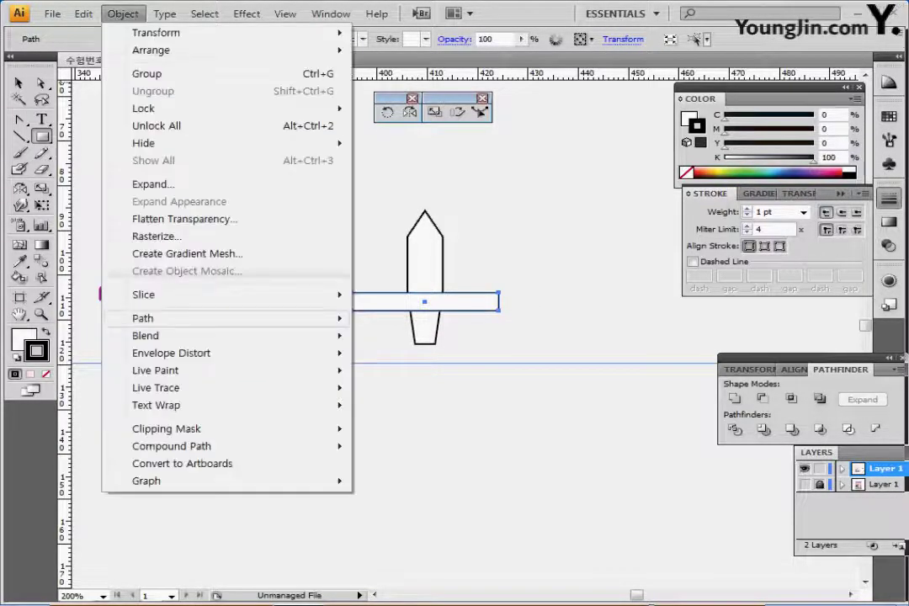
{"action": "mouse_move", "coordinate": [168, 319]}
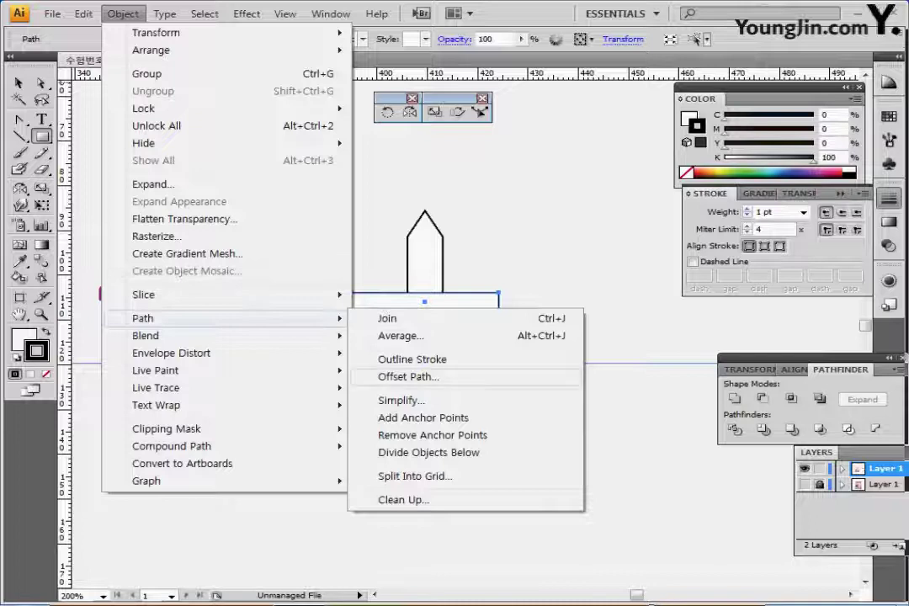
{"action": "left_click", "coordinate": [424, 417]}
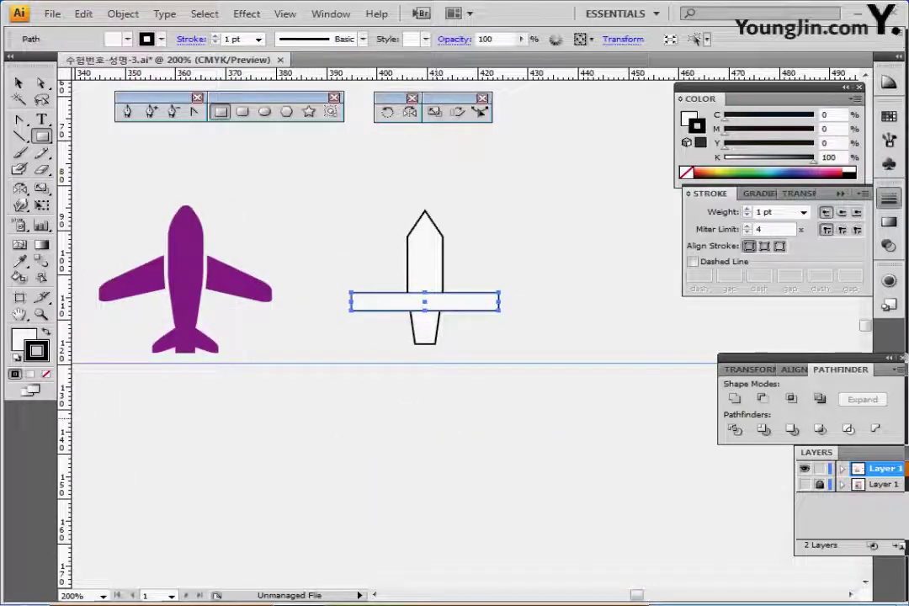
- Raise the middle anchor points of the wing rectangle's top and bottom edges to form swept-back wings
{"action": "key", "text": "a"}
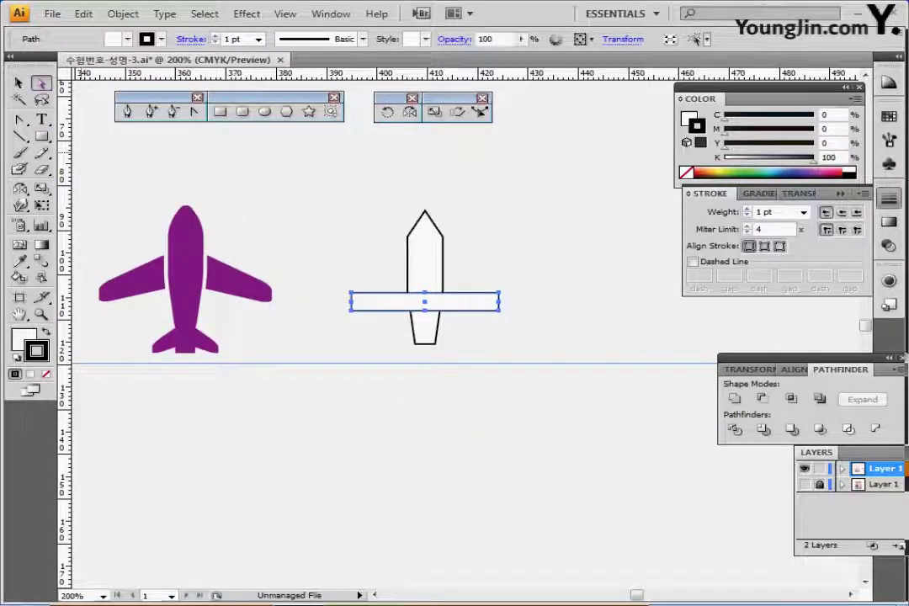
{"action": "left_click", "coordinate": [425, 294]}
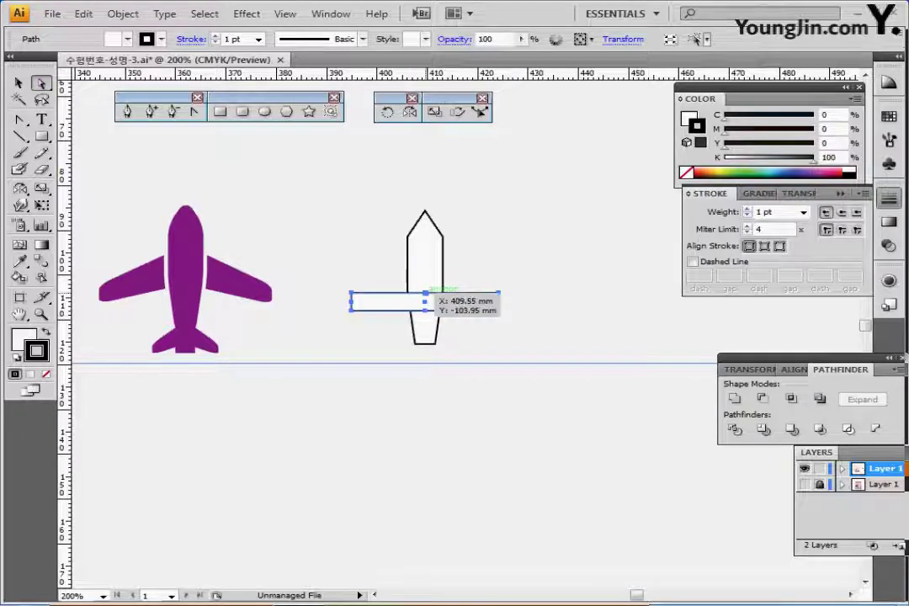
{"action": "left_click_drag", "start_coordinate": [426, 295], "coordinate": [425, 267]}
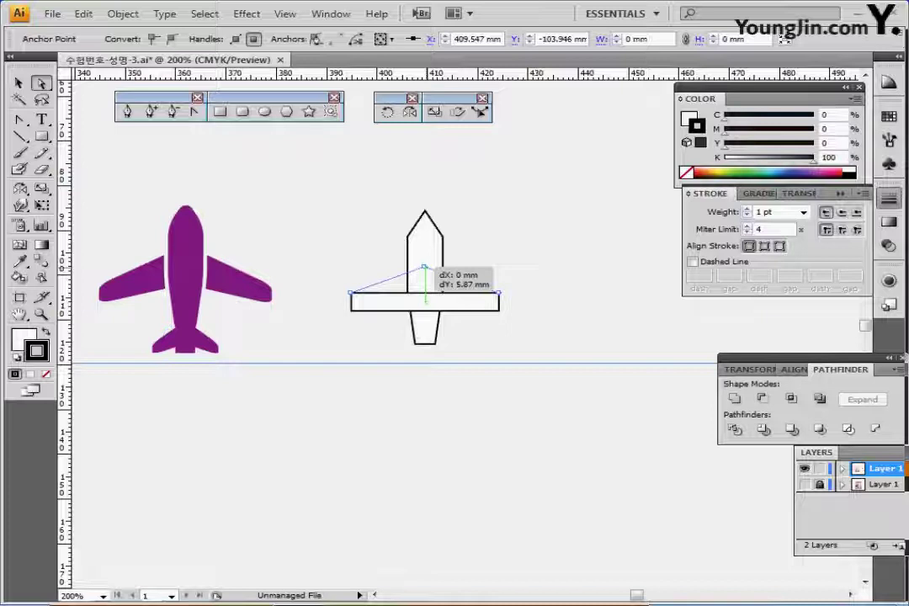
{"action": "left_click_drag", "start_coordinate": [424, 267], "coordinate": [424, 263]}
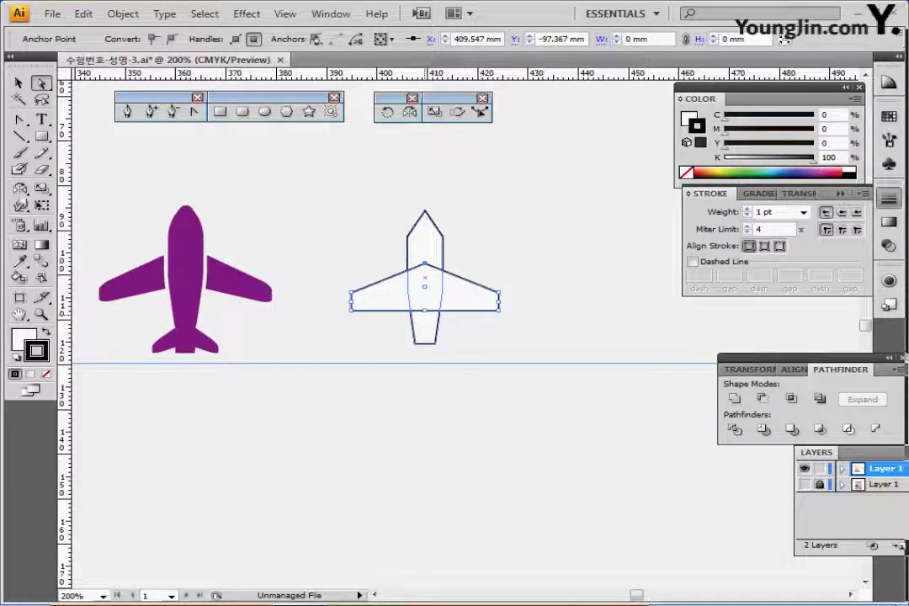
{"action": "left_click_drag", "start_coordinate": [425, 311], "coordinate": [425, 302]}
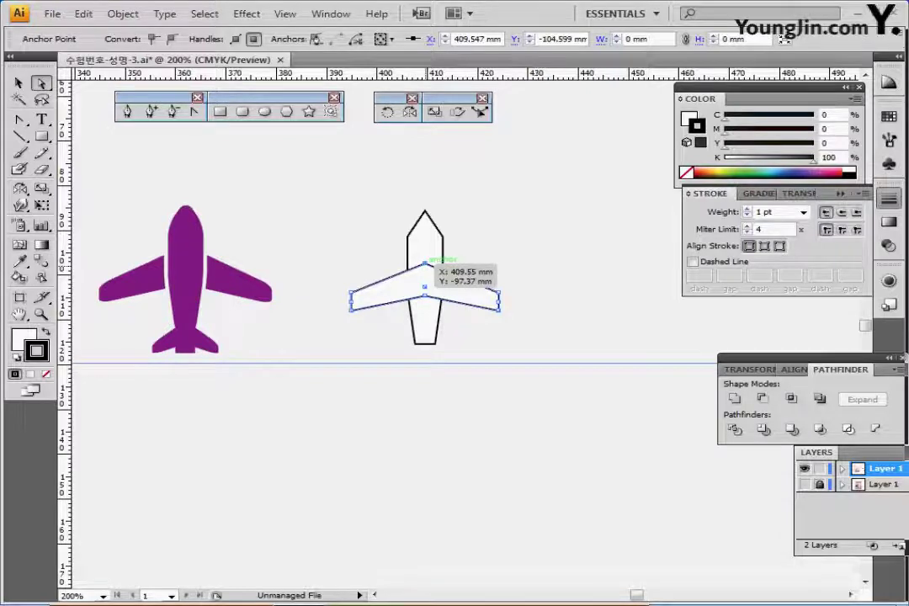
{"action": "left_click", "coordinate": [424, 264]}
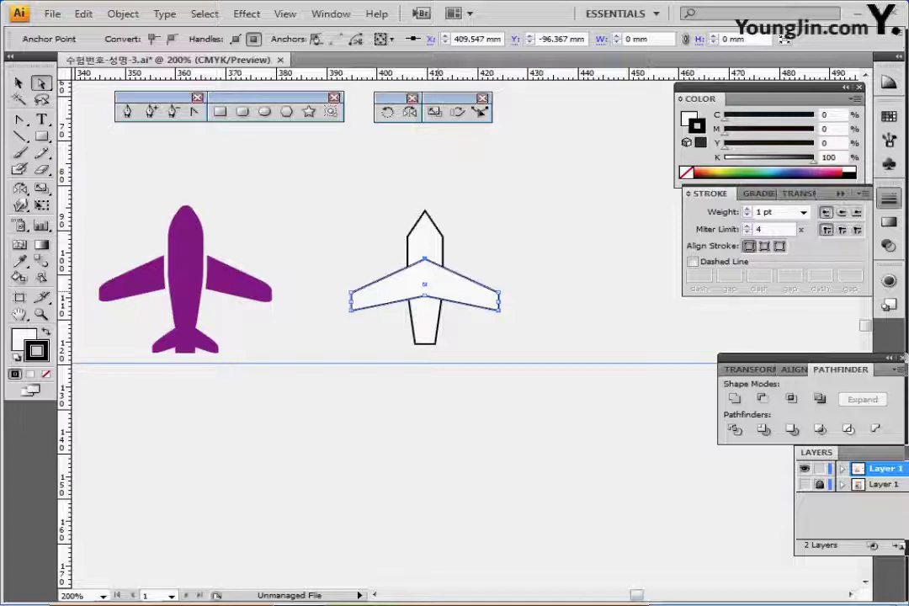
- Make a scaled copy of the wing shape at 40% horizontal and 60% vertical for the tail
{"action": "key", "text": "ctrl"}
{"action": "left_click", "coordinate": [427, 282], "text": "ctrl"}
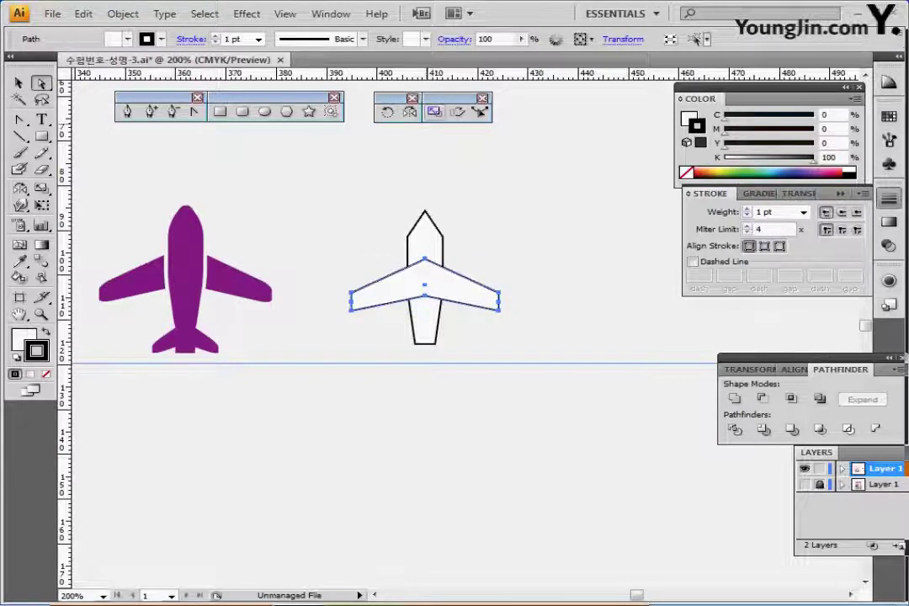
{"action": "double_click", "coordinate": [435, 112]}
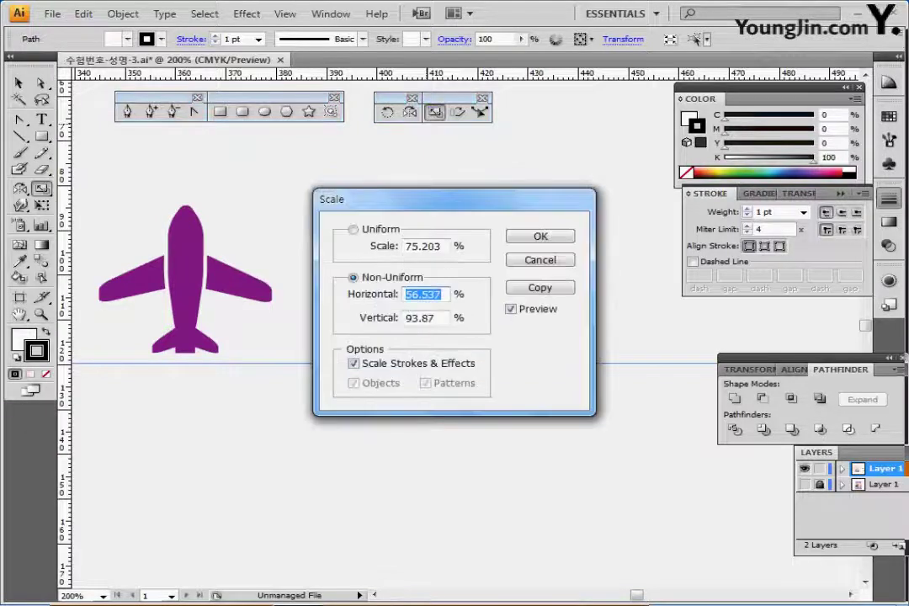
{"action": "left_click_drag", "start_coordinate": [421, 198], "coordinate": [685, 197]}
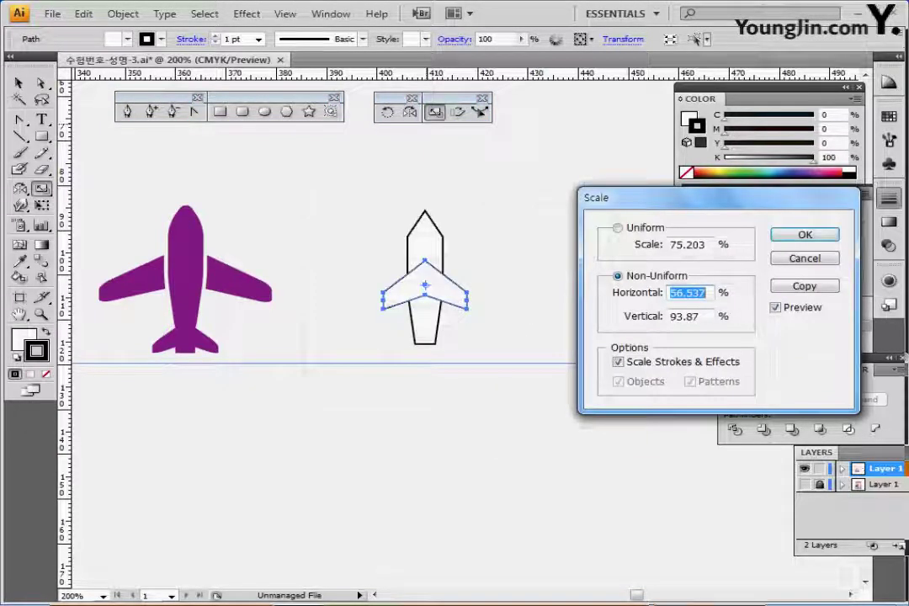
{"action": "key", "text": "Tab"}
{"action": "type", "text": "100"}
{"action": "key", "text": "shift+Tab"}
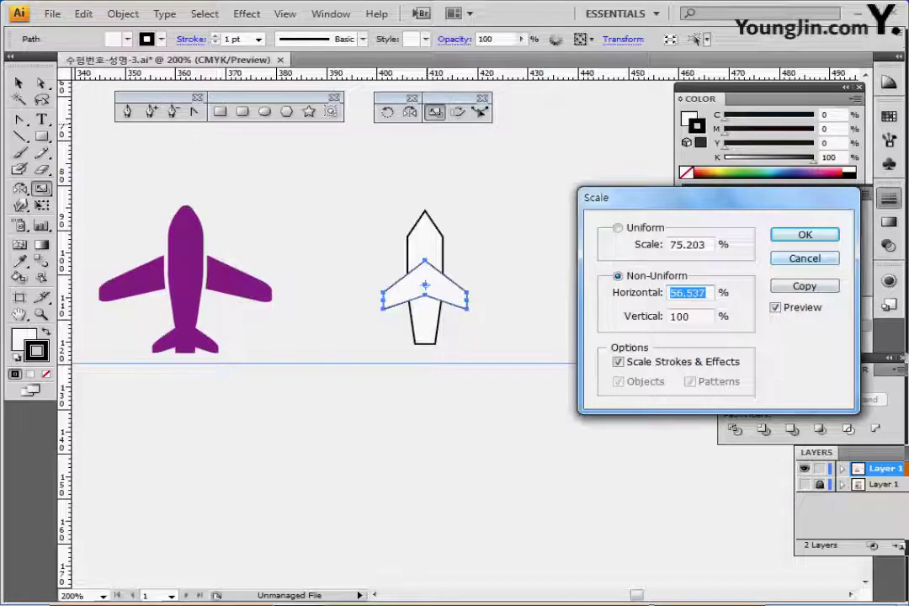
{"action": "type", "text": "40"}
{"action": "key", "text": "Tab"}
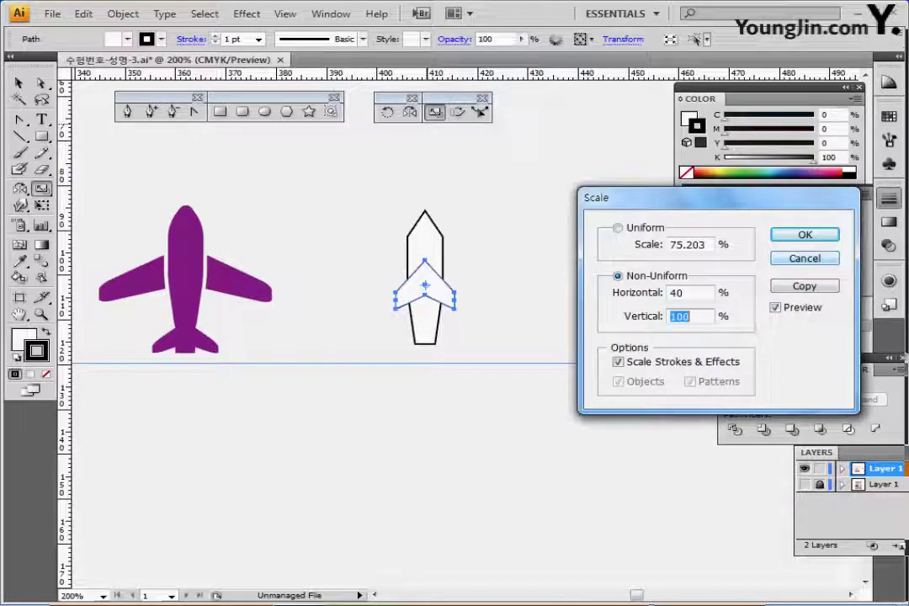
{"action": "type", "text": "60"}
{"action": "key", "text": "Tab"}
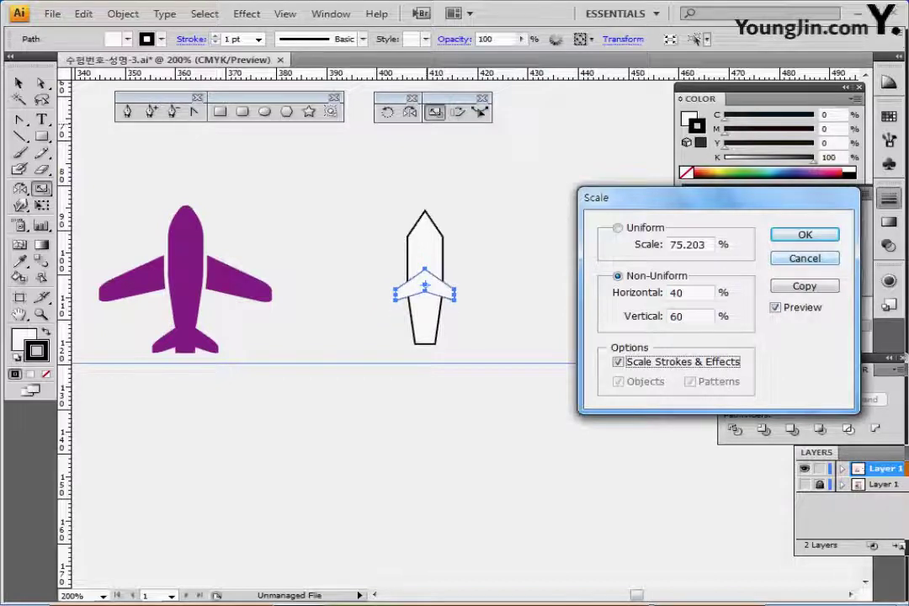
{"action": "left_click", "coordinate": [805, 287]}
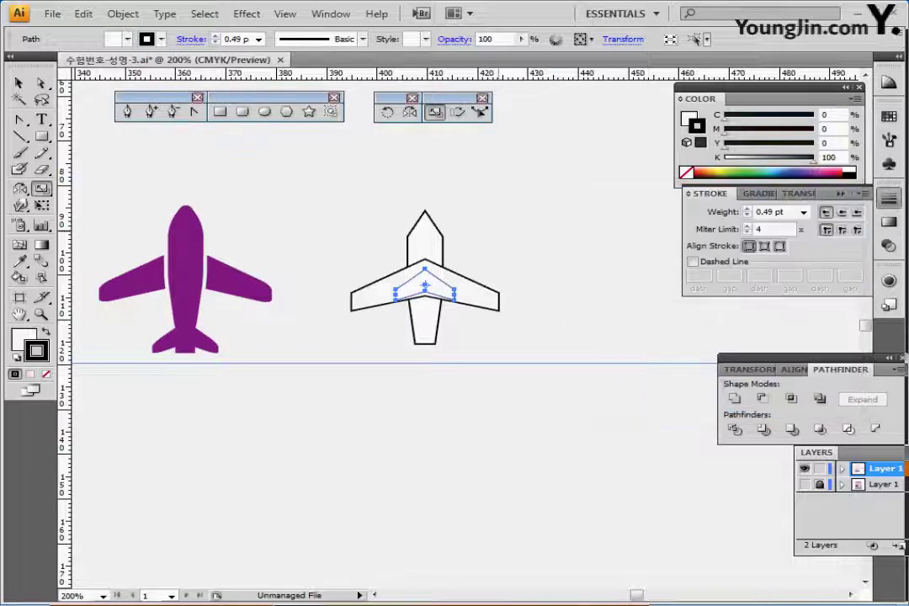
- Move the small wing copy straight down onto the bottom end of the fuselage as the tail wings
{"action": "key", "text": "Down"}
{"action": "key", "text": "Down"}
{"action": "key", "text": "Down"}
{"action": "key", "text": "Down"}
{"action": "key", "text": "Down"}
{"action": "key", "text": "Down"}
{"action": "key", "text": "Down"}
{"action": "key", "text": "Down"}
{"action": "key", "text": "Down"}
{"action": "key", "text": "Down"}
{"action": "key", "text": "Down"}
{"action": "key", "text": "Down"}
{"action": "key", "text": "Down"}
{"action": "key", "text": "Down"}
{"action": "key", "text": "Down"}
{"action": "key", "text": "Down"}
{"action": "key", "text": "Down"}
{"action": "key", "text": "Down"}
{"action": "key", "text": "Down"}
{"action": "key", "text": "Down"}
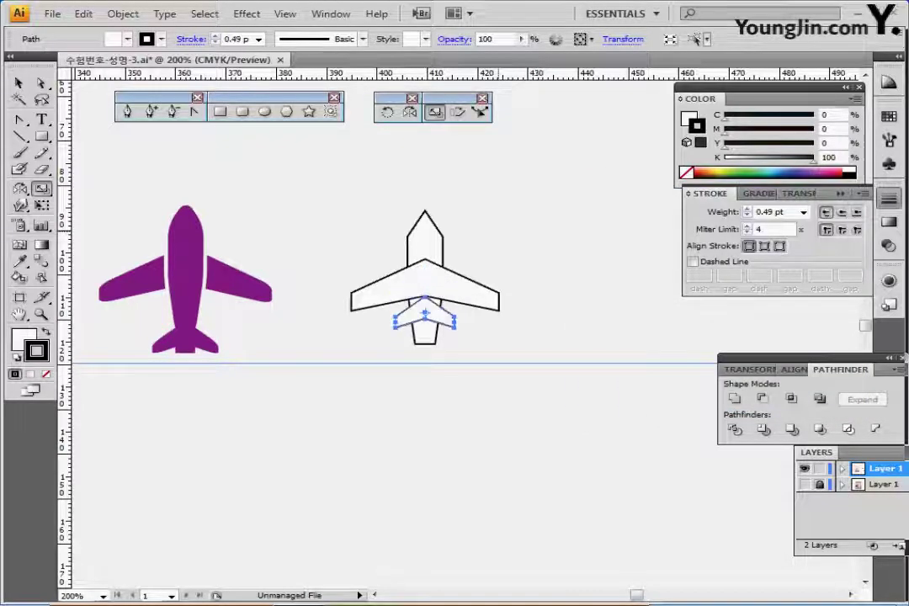
{"action": "key", "text": "Down"}
{"action": "key", "text": "Down"}
{"action": "key", "text": "Down"}
{"action": "key", "text": "Down"}
{"action": "key", "text": "Down"}
{"action": "key", "text": "Down"}
{"action": "key", "text": "Down"}
{"action": "key", "text": "Down"}
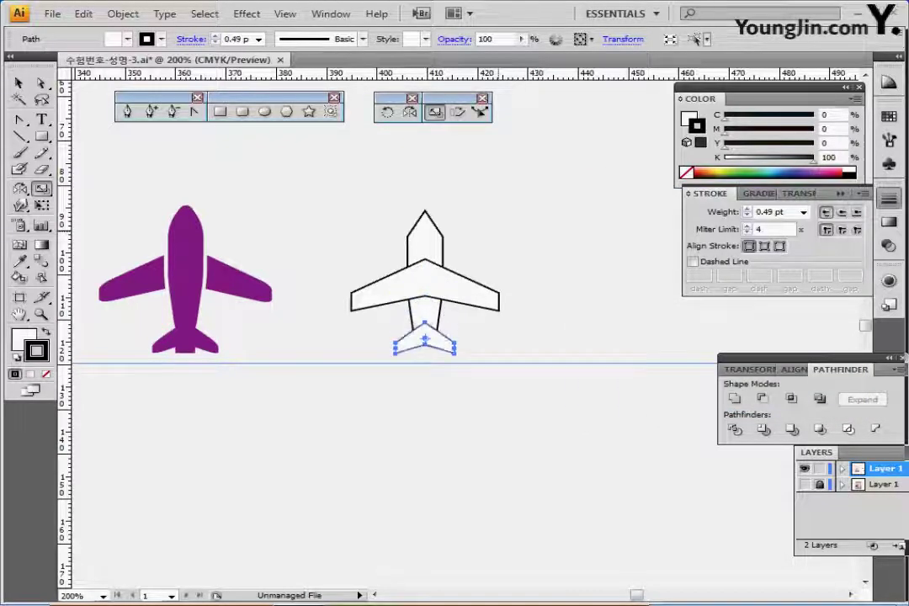
{"action": "key", "text": "Down"}
{"action": "key", "text": "Down"}
{"action": "key", "text": "Down"}
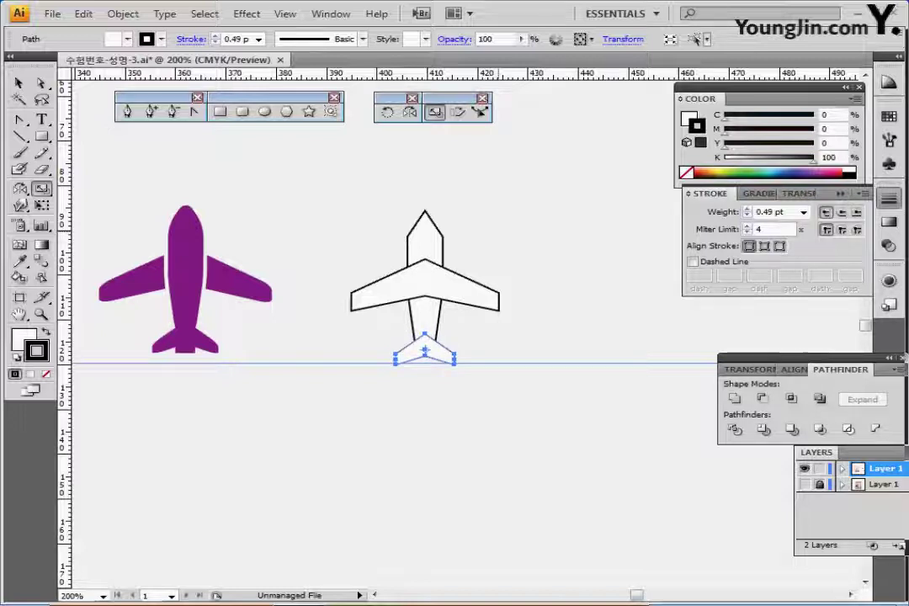
- Apply Round Corners with a 2.5 mm radius to the fuselage, wings and tail, and expand their appearance
{"action": "key", "text": "v"}
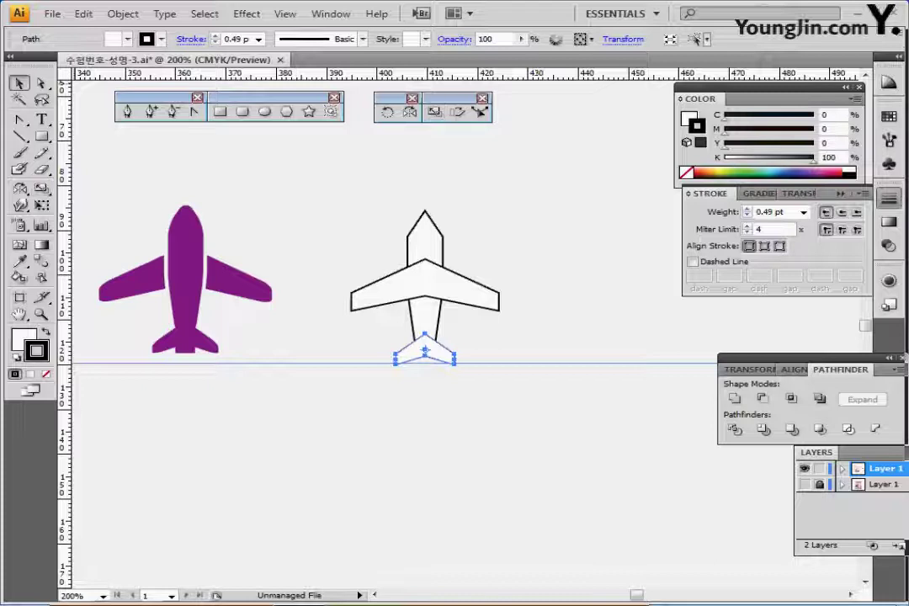
{"action": "left_click_drag", "start_coordinate": [377, 215], "coordinate": [494, 383]}
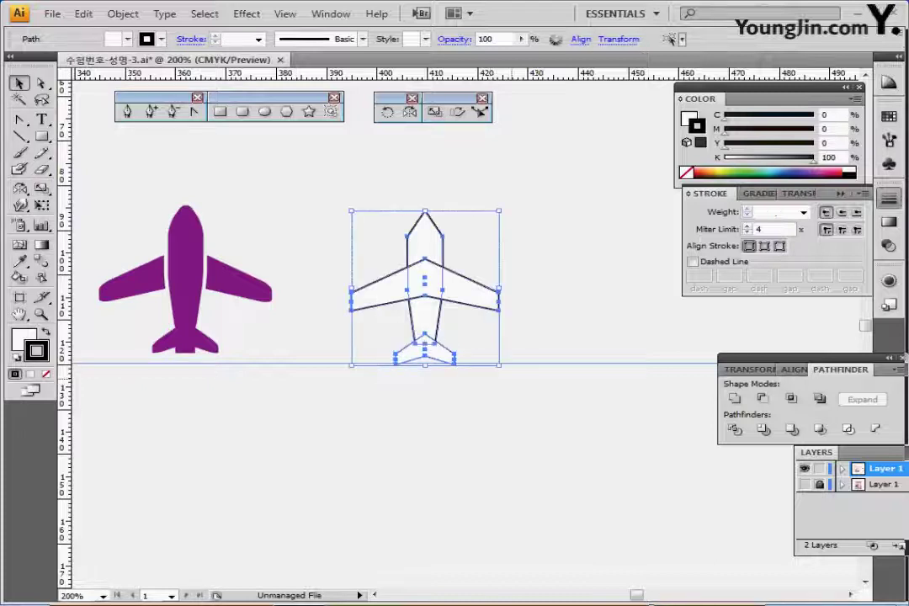
{"action": "left_click", "coordinate": [247, 14]}
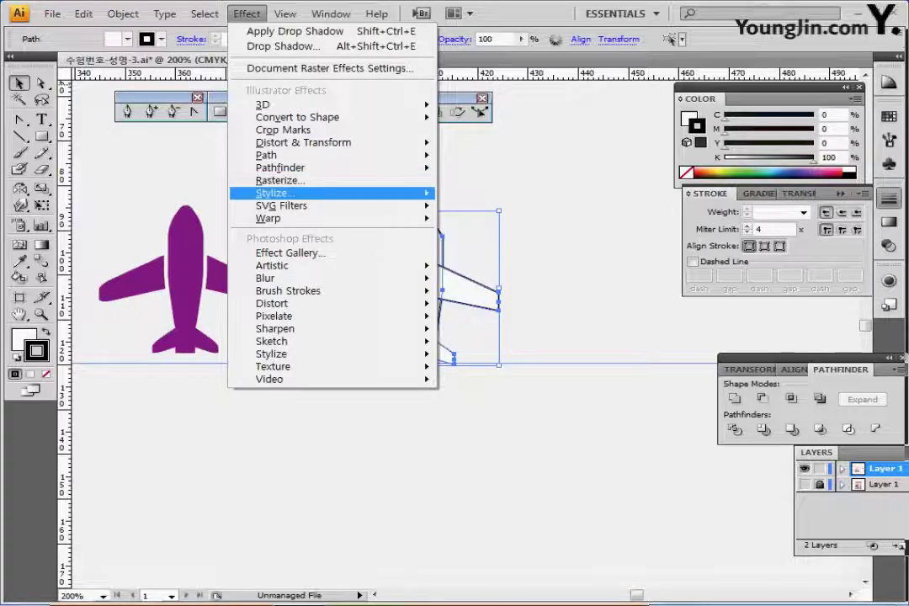
{"action": "mouse_move", "coordinate": [271, 193]}
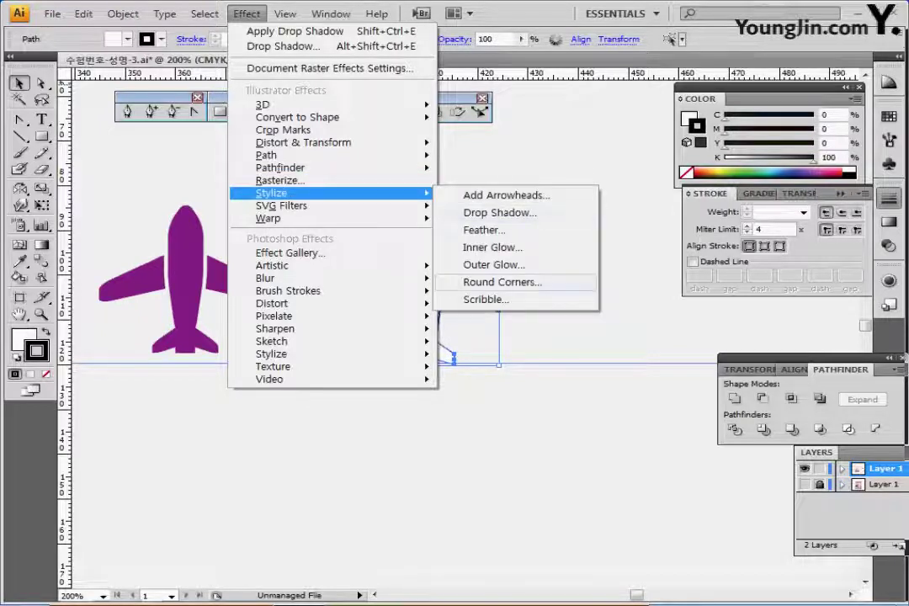
{"action": "left_click", "coordinate": [502, 282]}
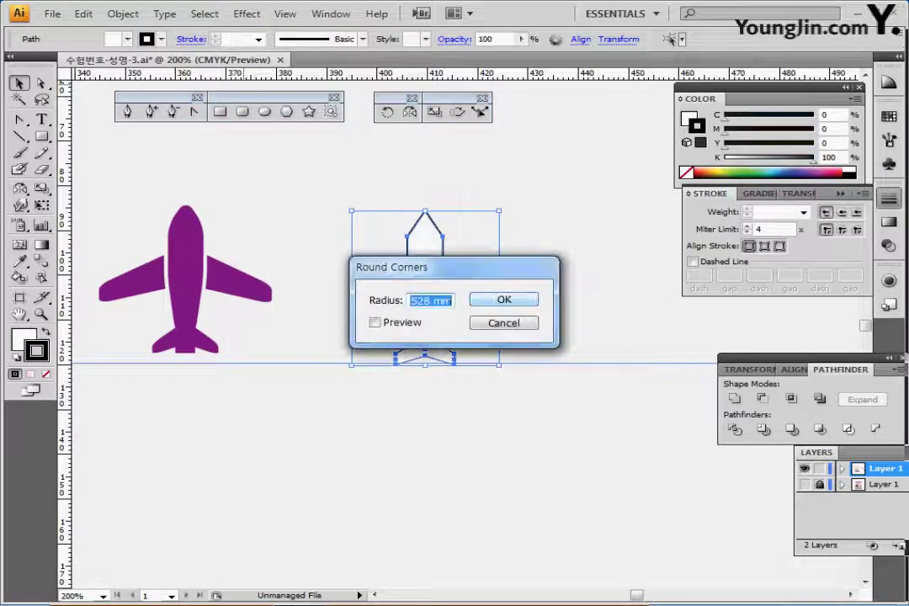
{"action": "type", "text": "2.5"}
{"action": "key", "text": "Return"}
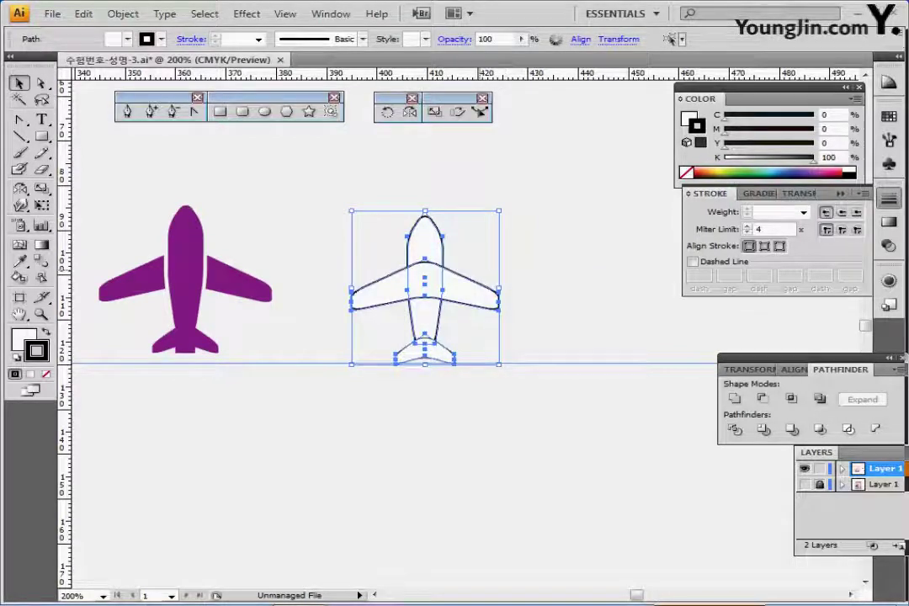
{"action": "left_click", "coordinate": [123, 13]}
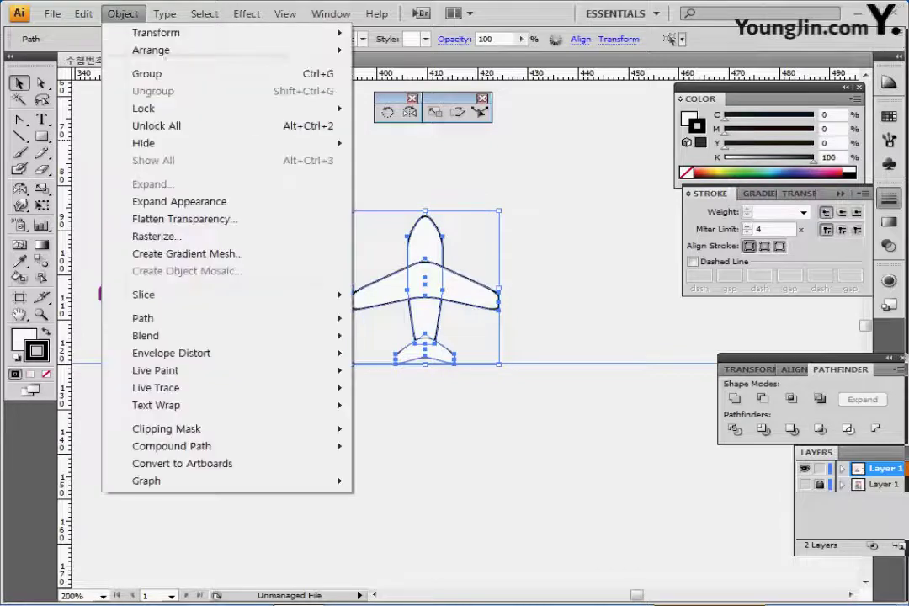
{"action": "left_click", "coordinate": [179, 201]}
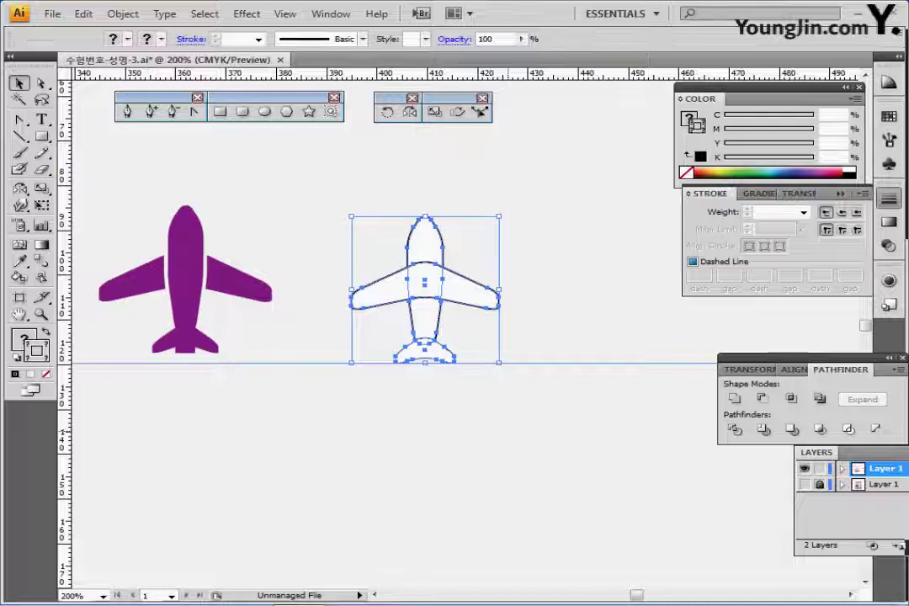
- Draw a rectangle about 3.4 × 2.3 mm at the tail's bottom middle and center-align it horizontally with all the airplane parts
{"action": "left_click", "coordinate": [515, 409]}
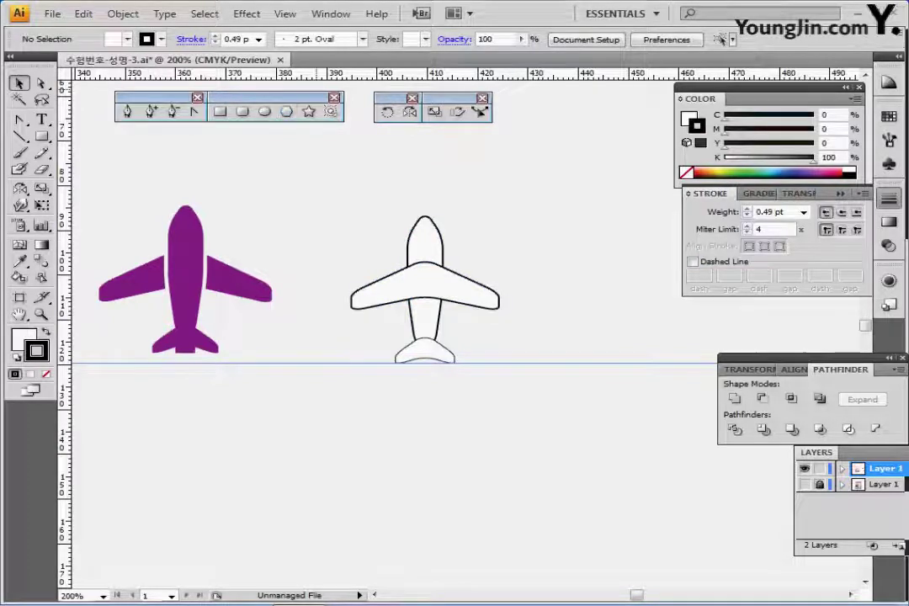
{"action": "left_click", "coordinate": [220, 111]}
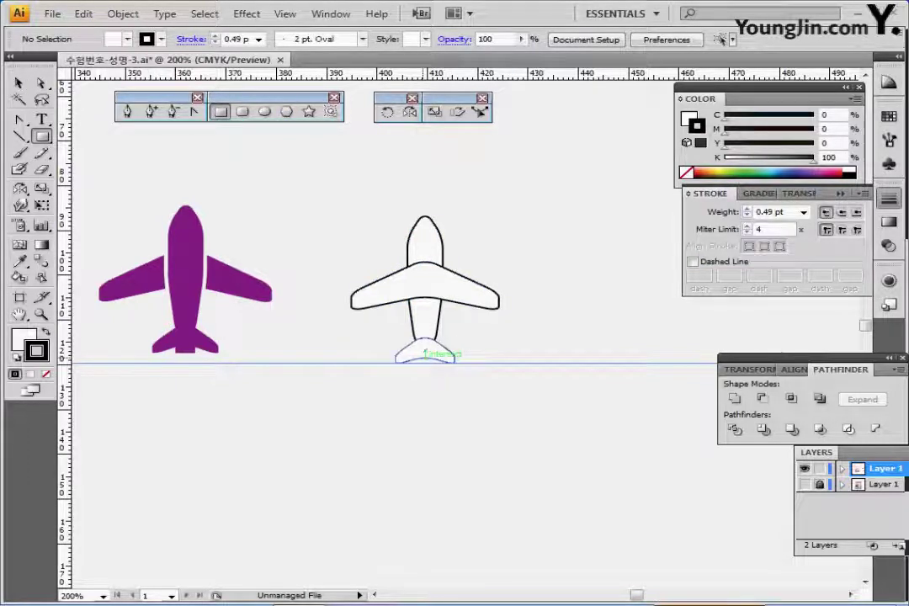
{"action": "left_click_drag", "start_coordinate": [425, 347], "coordinate": [438, 363]}
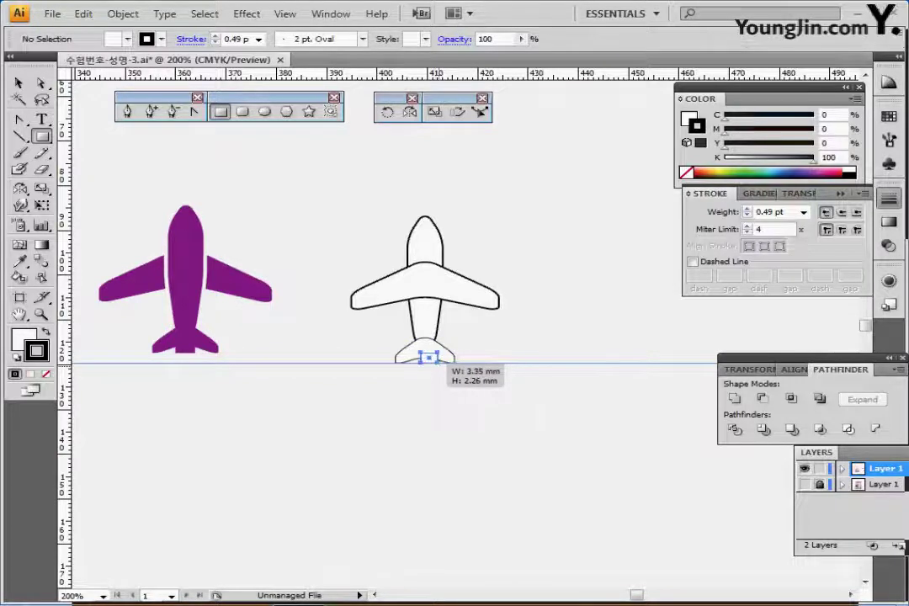
{"action": "left_click_drag", "start_coordinate": [298, 141], "coordinate": [460, 358]}
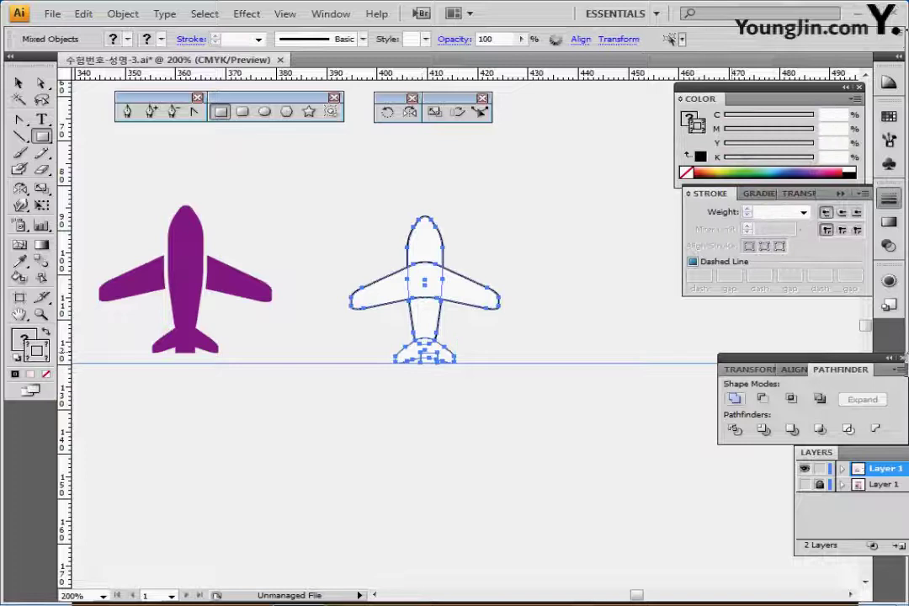
{"action": "left_click", "coordinate": [794, 370]}
{"action": "left_click", "coordinate": [766, 397]}
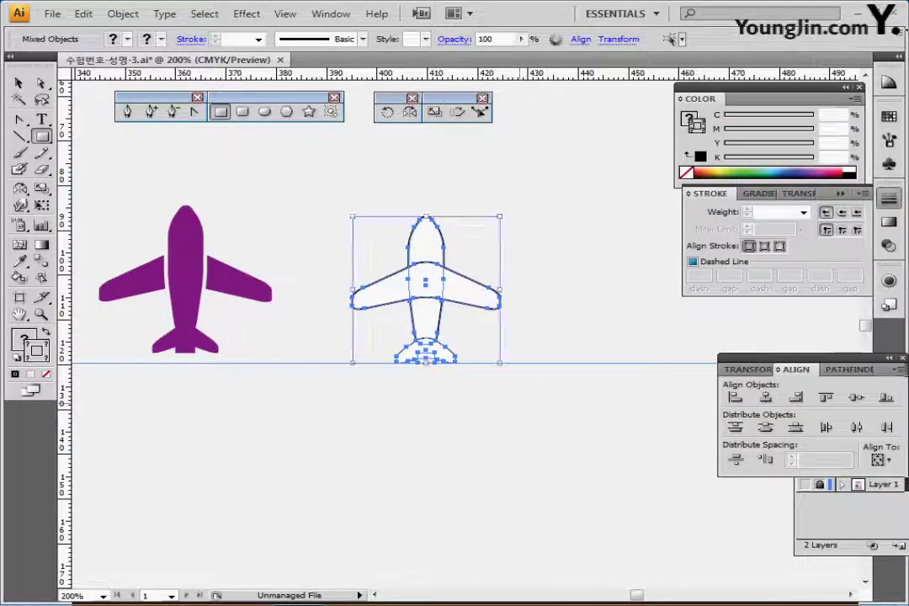
{"action": "left_click", "coordinate": [445, 406], "text": "ctrl"}
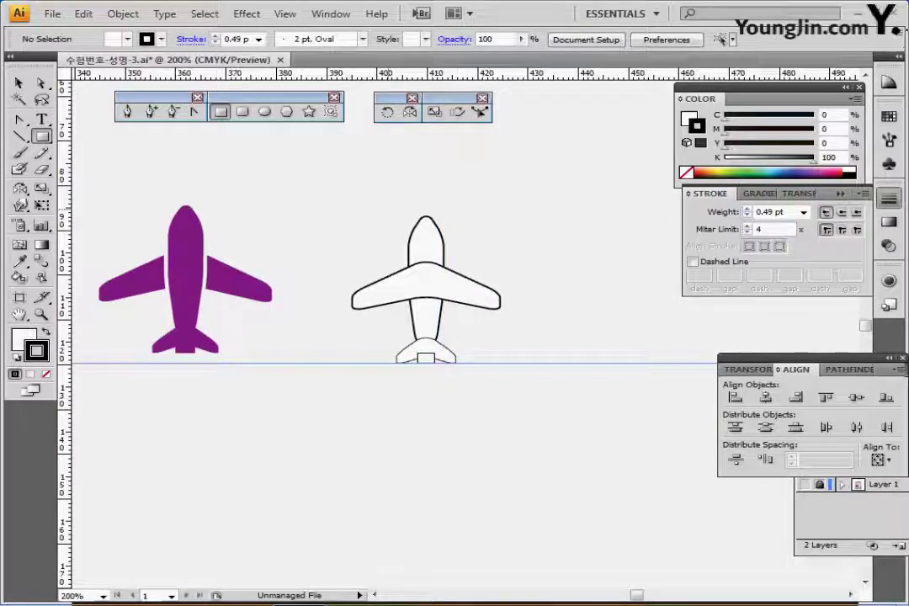
- Center-align the fuselage, tail wings and small rectangle horizontally, leaving out the main wings, and unite them into one shape
{"action": "key", "text": "ctrl+a"}
{"action": "left_click", "coordinate": [470, 291], "text": "ctrl+shift"}
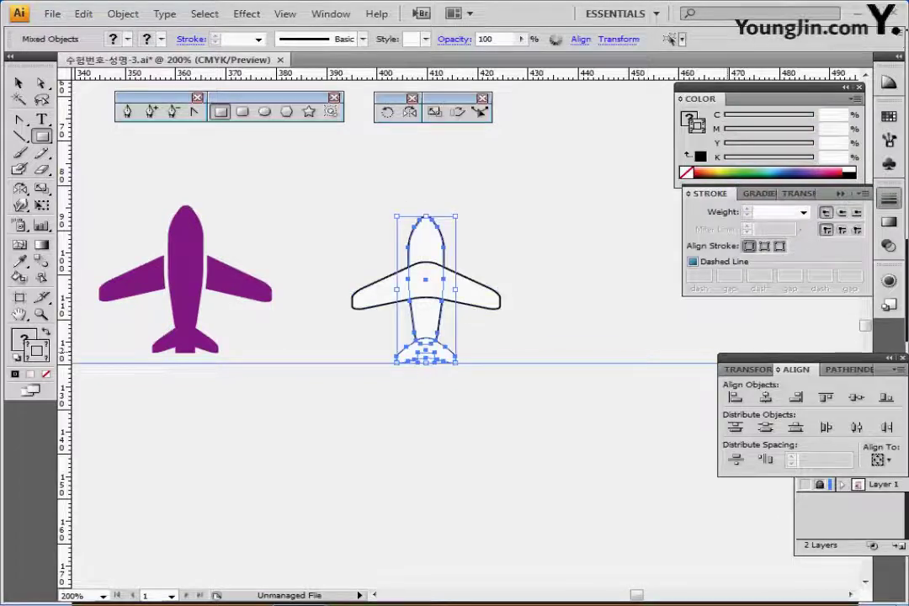
{"action": "left_click", "coordinate": [765, 397]}
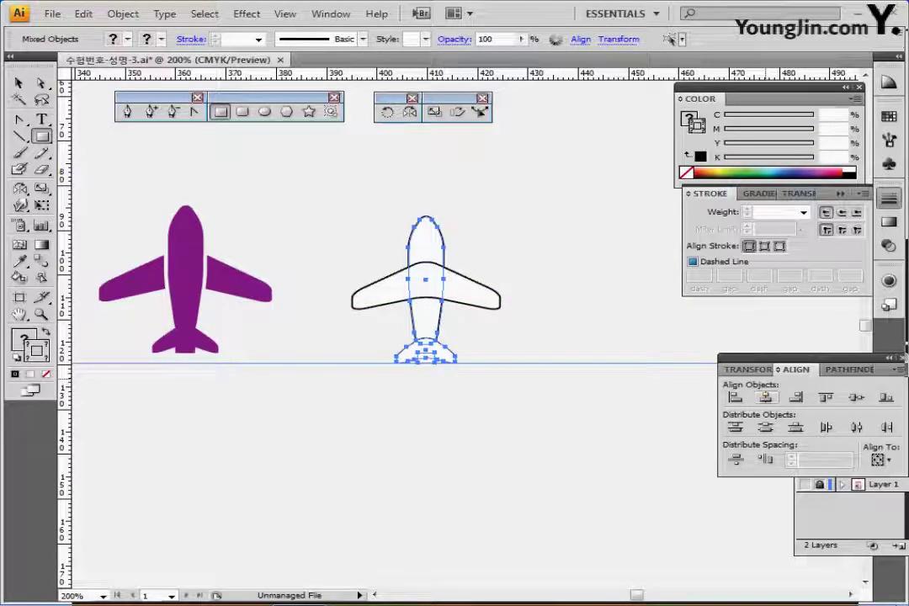
{"action": "left_click", "coordinate": [849, 369]}
{"action": "left_click", "coordinate": [735, 399]}
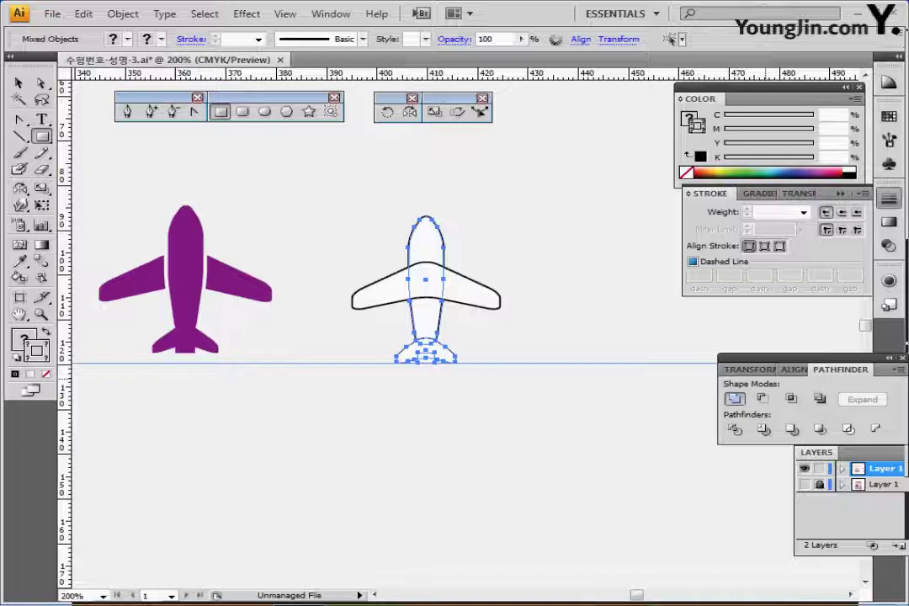
{"action": "left_click", "coordinate": [735, 399]}
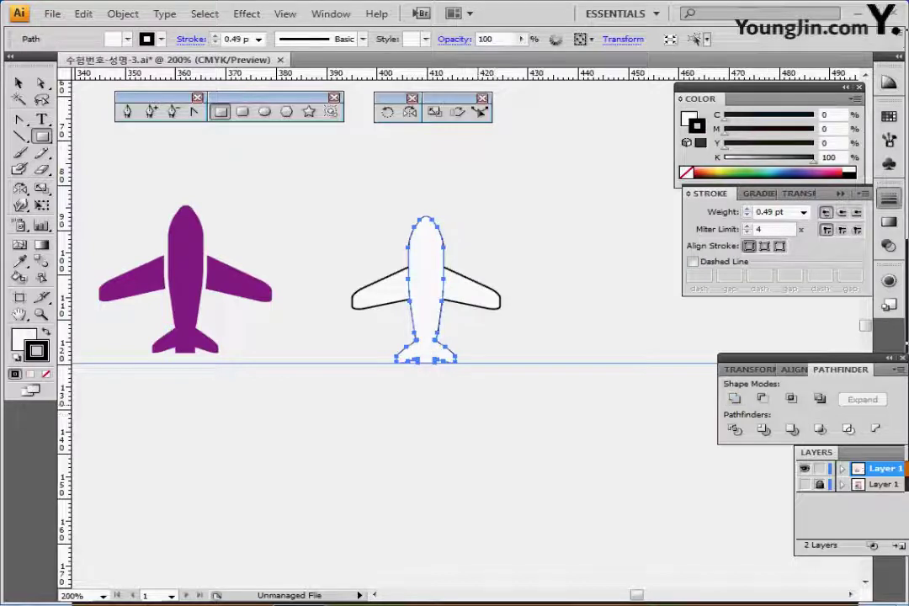
{"action": "left_click", "coordinate": [504, 439], "text": "ctrl"}
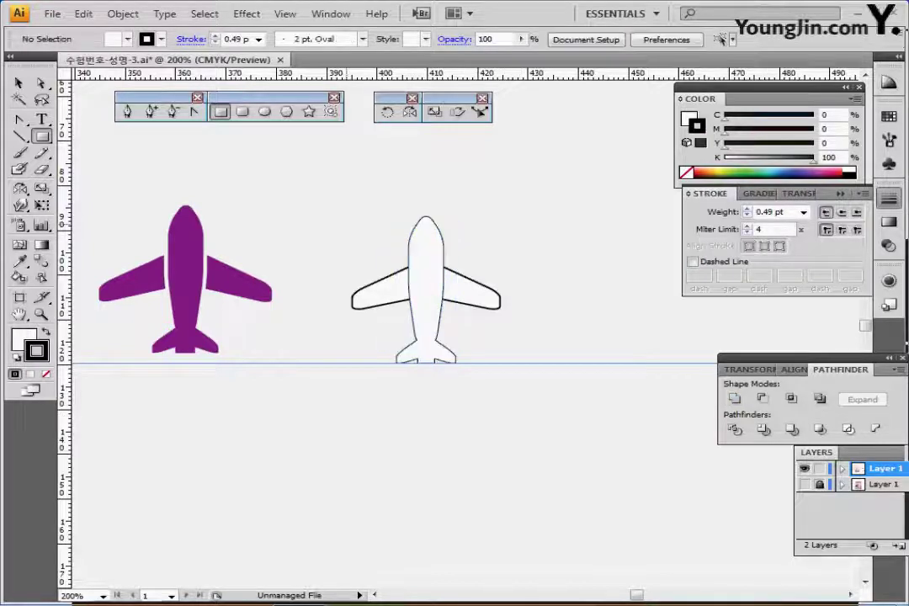
- Divide the fuselage and main wings where they overlap with Pathfinder, and isolate the divided group for editing
{"action": "left_click_drag", "start_coordinate": [356, 202], "coordinate": [489, 358]}
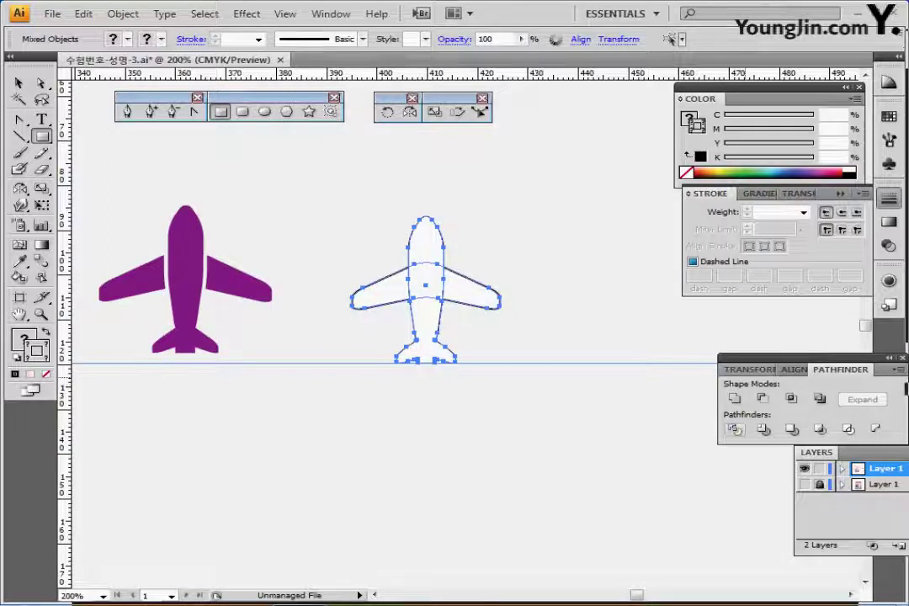
{"action": "left_click", "coordinate": [735, 430]}
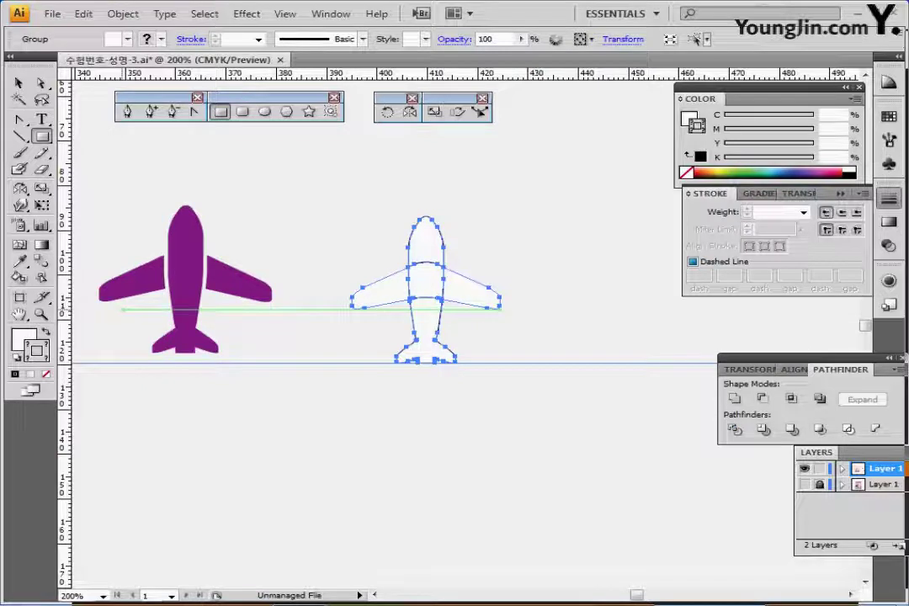
{"action": "double_click", "coordinate": [433, 304], "text": "ctrl"}
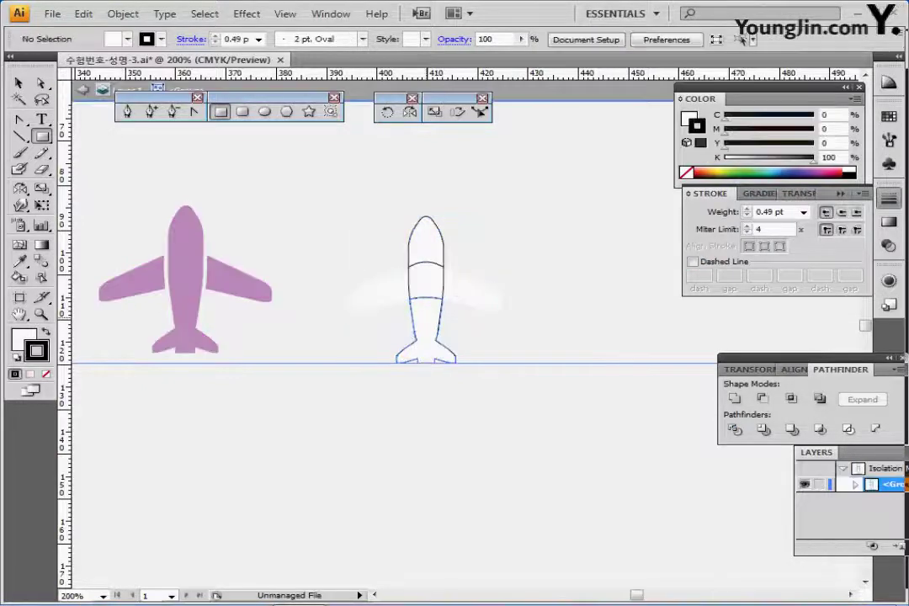
- Reset all the divided airplane pieces to the default white fill and 1 pt black stroke
{"action": "left_click", "coordinate": [440, 314], "text": "ctrl"}
{"action": "left_click", "coordinate": [448, 315], "text": "ctrl"}
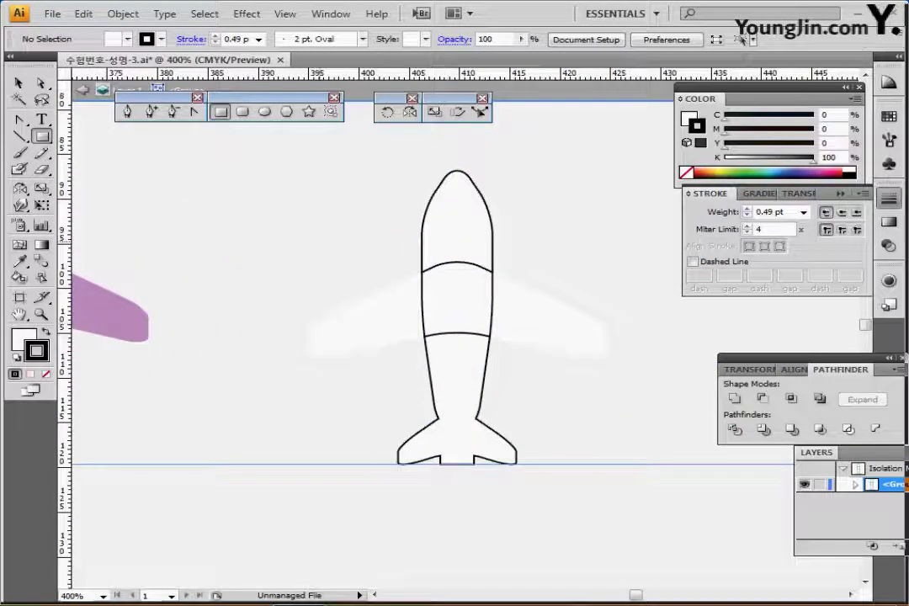
{"action": "left_click_drag", "start_coordinate": [456, 296], "coordinate": [408, 267]}
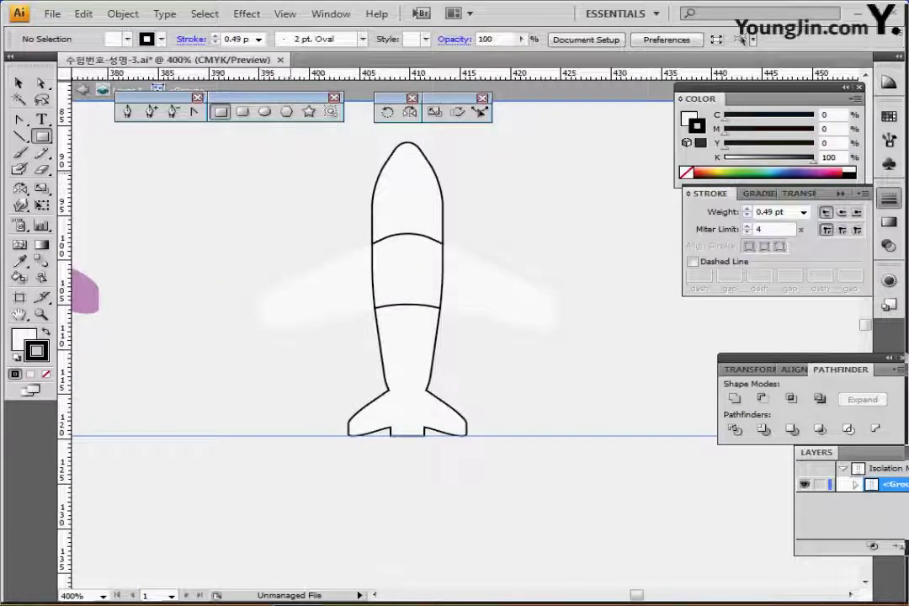
{"action": "left_click_drag", "start_coordinate": [290, 173], "coordinate": [494, 428]}
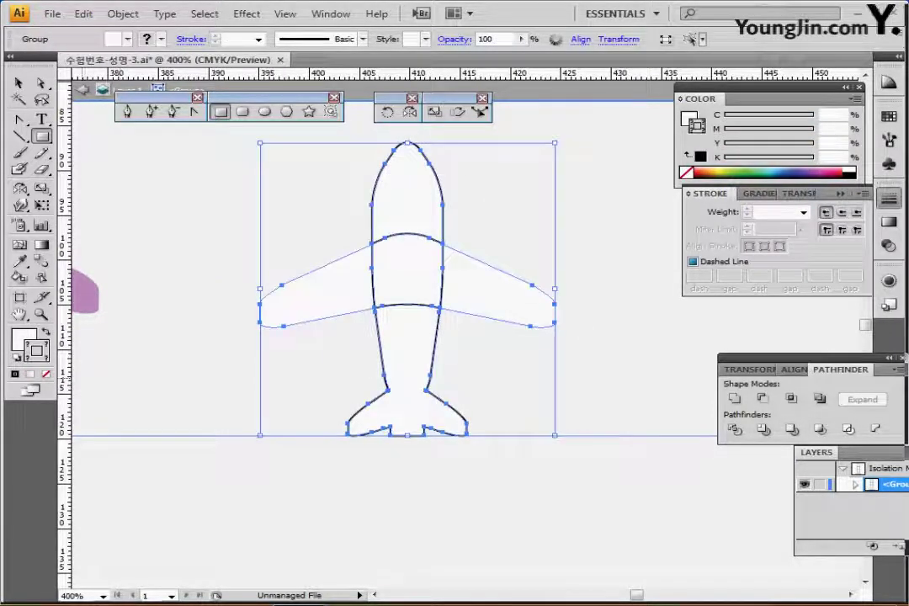
{"action": "key", "text": "d"}
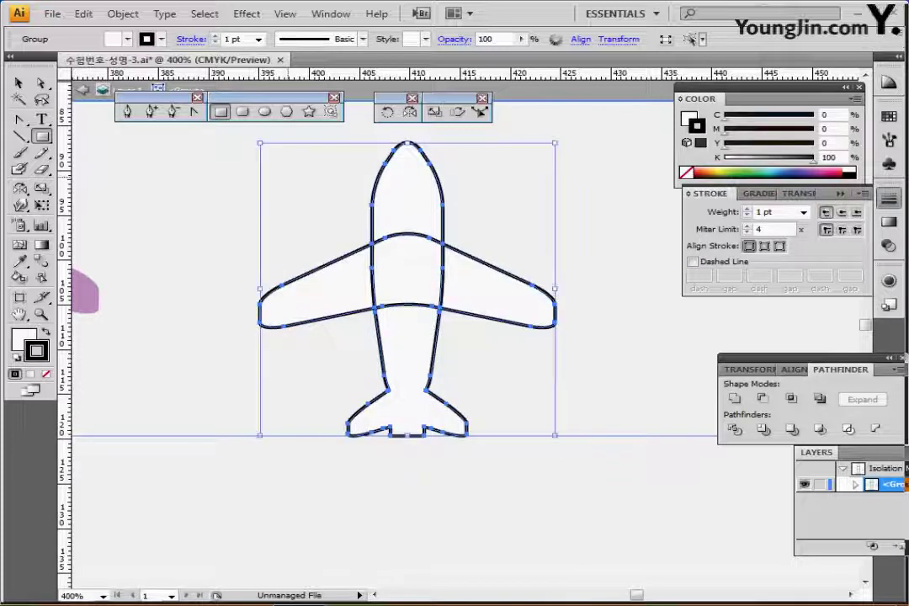
{"action": "key", "text": "ctrl+shift+a"}
- Nudge the left wing piece left and the right wing piece right by equal amounts, leaving narrow gaps beside the fuselage
{"action": "left_click", "coordinate": [318, 288], "text": "ctrl"}
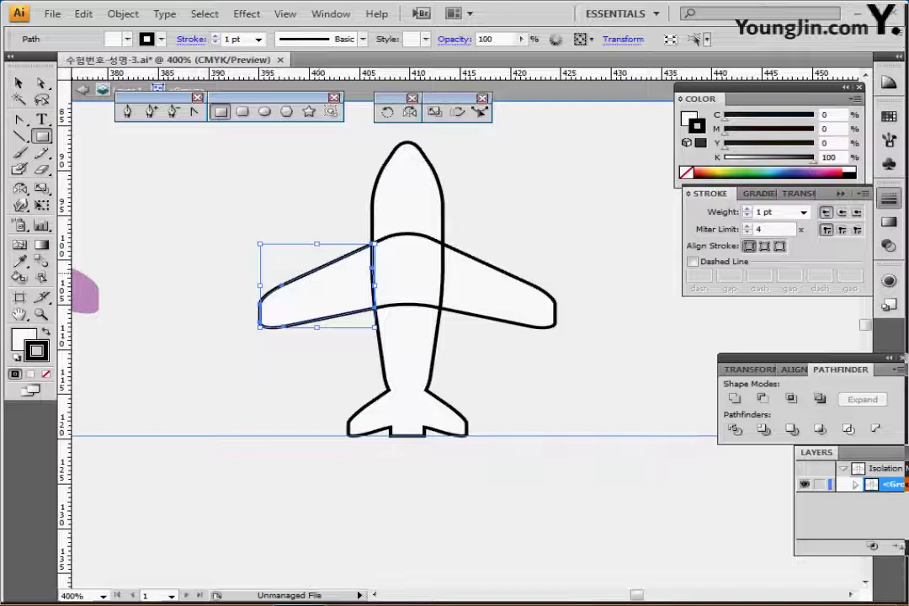
{"action": "key", "text": "Left"}
{"action": "key", "text": "Left"}
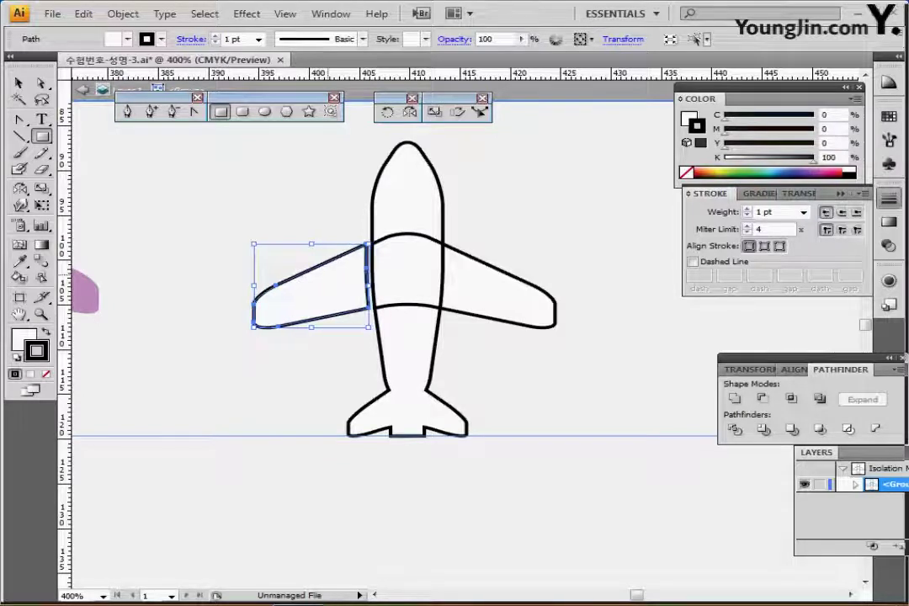
{"action": "left_click", "coordinate": [497, 292], "text": "ctrl"}
{"action": "key", "text": "Right"}
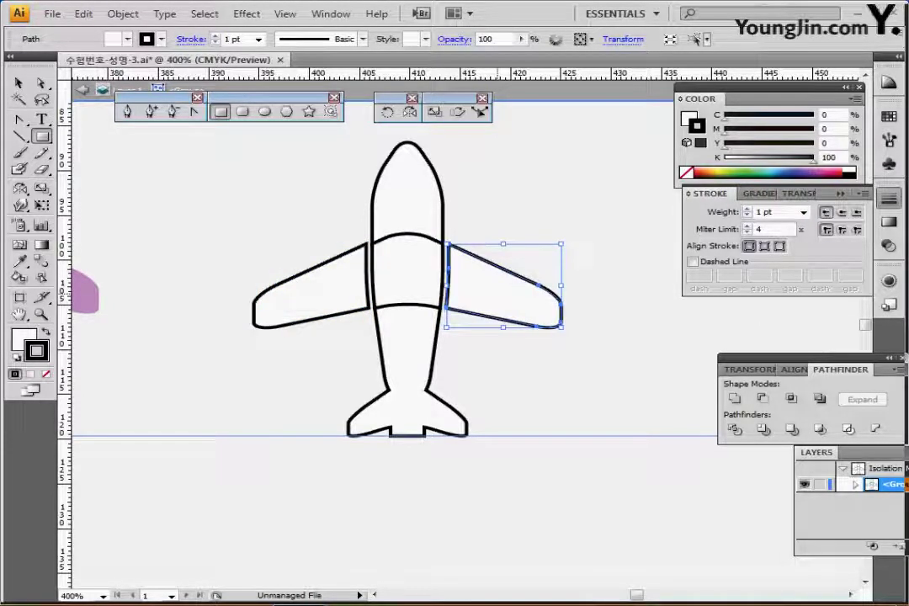
{"action": "left_click", "coordinate": [556, 435], "text": "ctrl"}
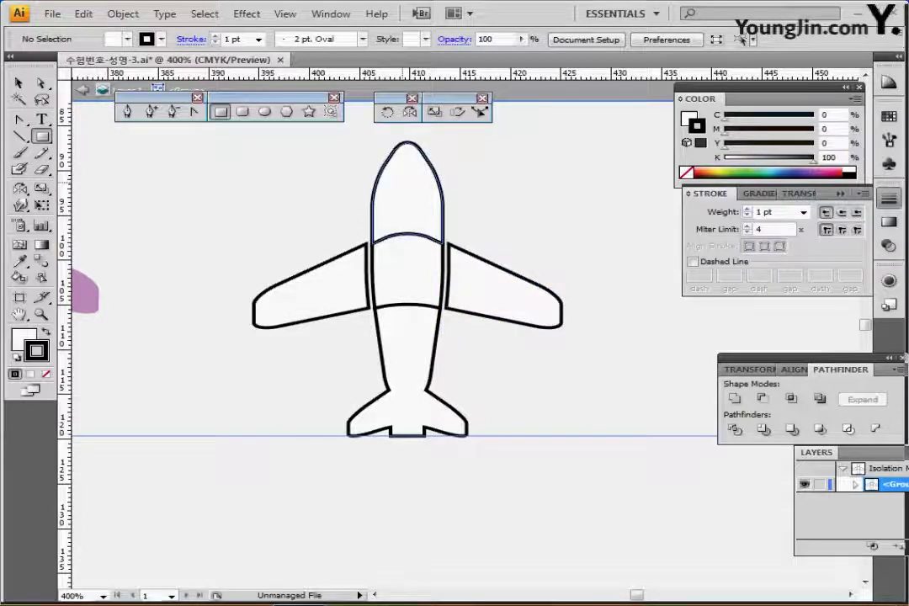
- Unite the three divided fuselage pieces into one shape and leave isolation mode
{"action": "left_click_drag", "start_coordinate": [397, 127], "coordinate": [426, 415]}
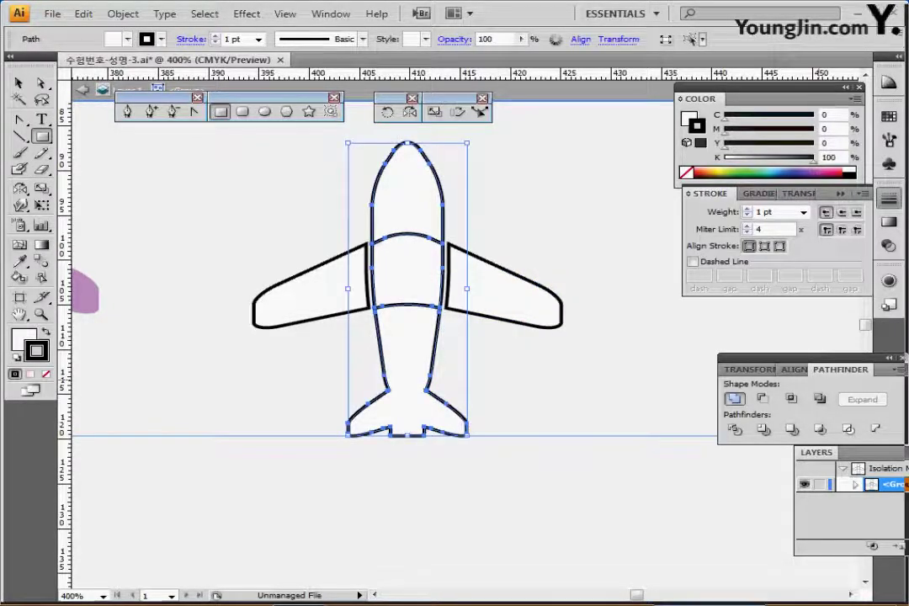
{"action": "left_click", "coordinate": [735, 399]}
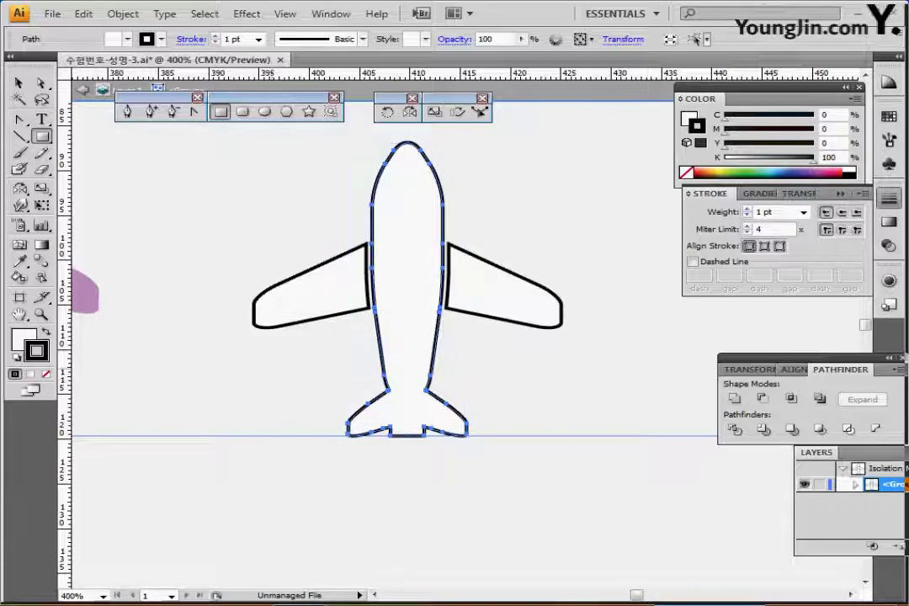
{"action": "key", "text": "Escape"}
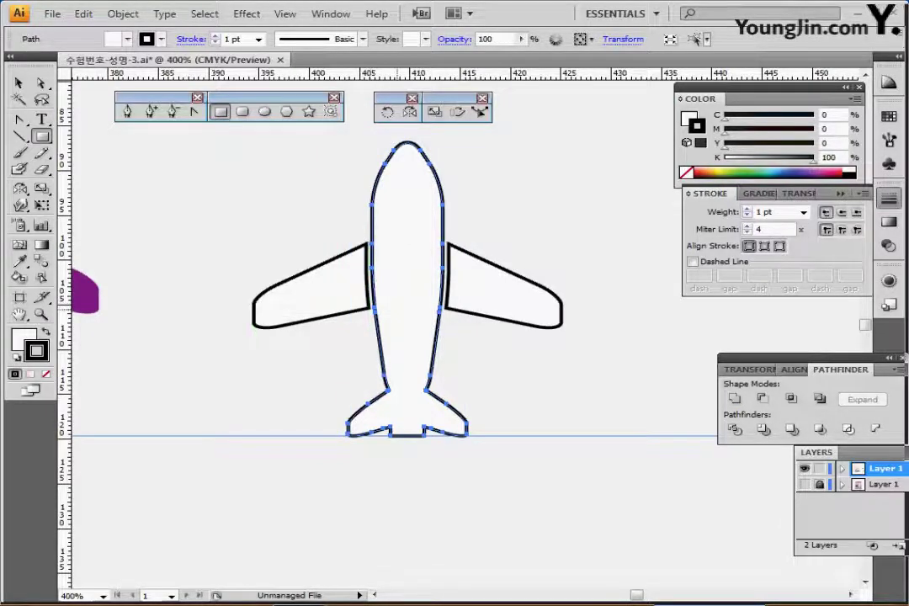
- Group the airplane parts and copy the purple fill without stroke from the sample airplane using the Eyedropper tool
{"action": "left_click", "coordinate": [398, 310], "text": "ctrl+alt"}
{"action": "left_click_drag", "start_coordinate": [444, 351], "coordinate": [455, 322]}
{"action": "left_click_drag", "start_coordinate": [405, 199], "coordinate": [567, 353]}
{"action": "key", "text": "ctrl+g"}
{"action": "key", "text": "i"}
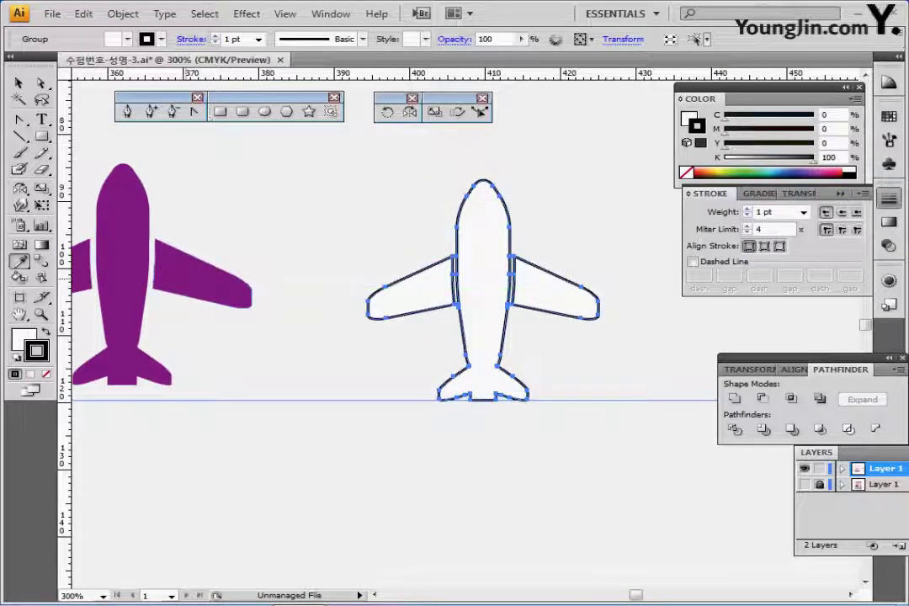
{"action": "left_click", "coordinate": [181, 288]}
{"action": "key", "text": "ctrl+shift+a"}
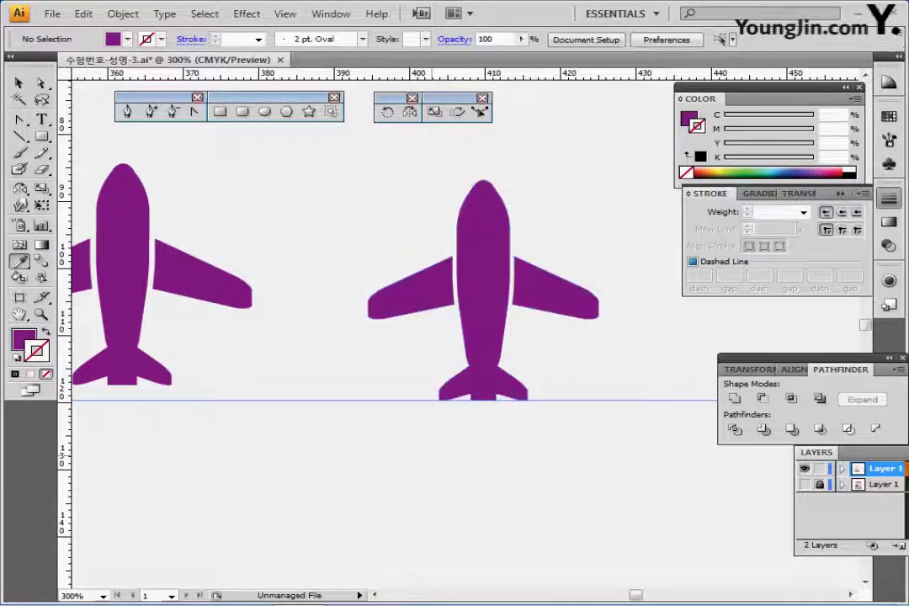
- Show the locked poster layer and move the purple airplane group onto the poster at the upper end of the ribbon
{"action": "left_click", "coordinate": [547, 305], "text": "ctrl"}
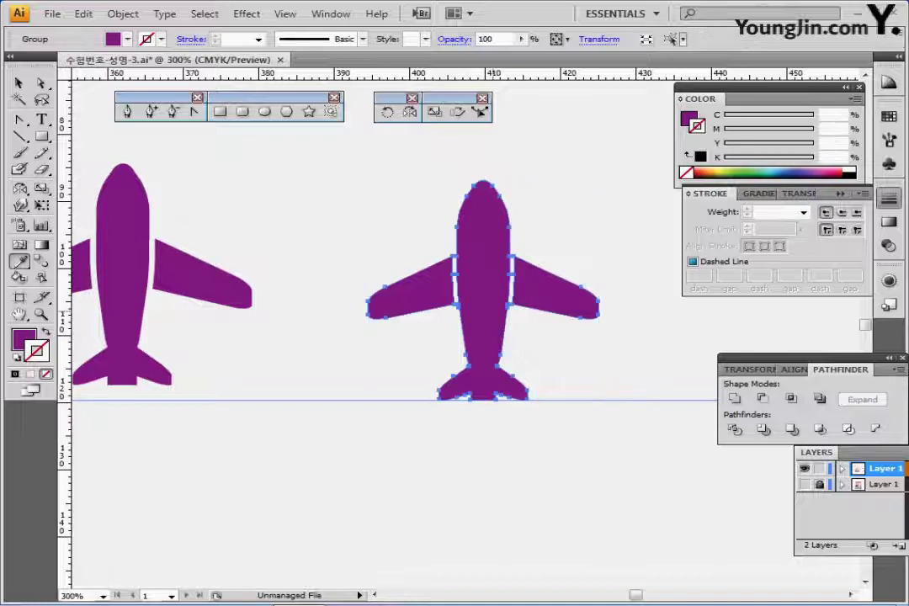
{"action": "key", "text": "ctrl+minus"}
{"action": "key", "text": "ctrl+minus"}
{"action": "key", "text": "ctrl+minus"}
{"action": "key", "text": "ctrl+minus"}
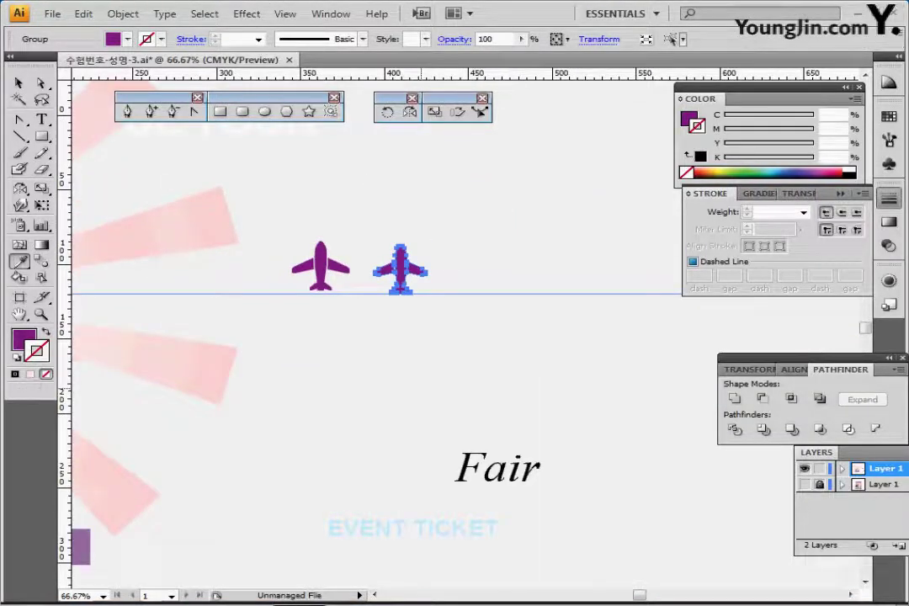
{"action": "key", "text": "ctrl+minus"}
{"action": "left_click_drag", "start_coordinate": [654, 259], "coordinate": [377, 350]}
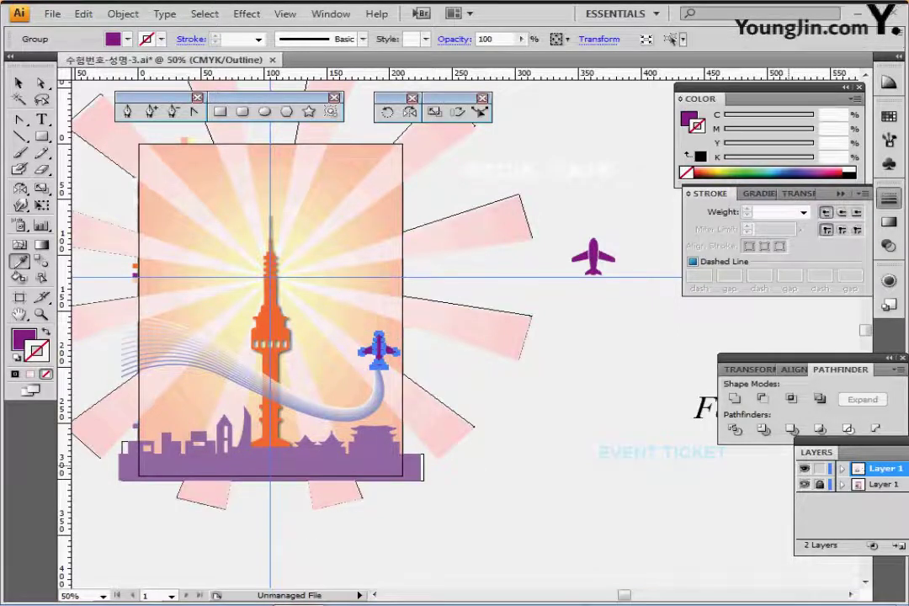
- In outline view, move and rotate the airplane group counterclockwise to line up with the tilted airplane outline on the poster
{"action": "key", "text": "ctrl+y"}
{"action": "key", "text": "ctrl+plus"}
{"action": "key", "text": "ctrl+plus"}
{"action": "left_click_drag", "start_coordinate": [497, 143], "coordinate": [432, 300]}
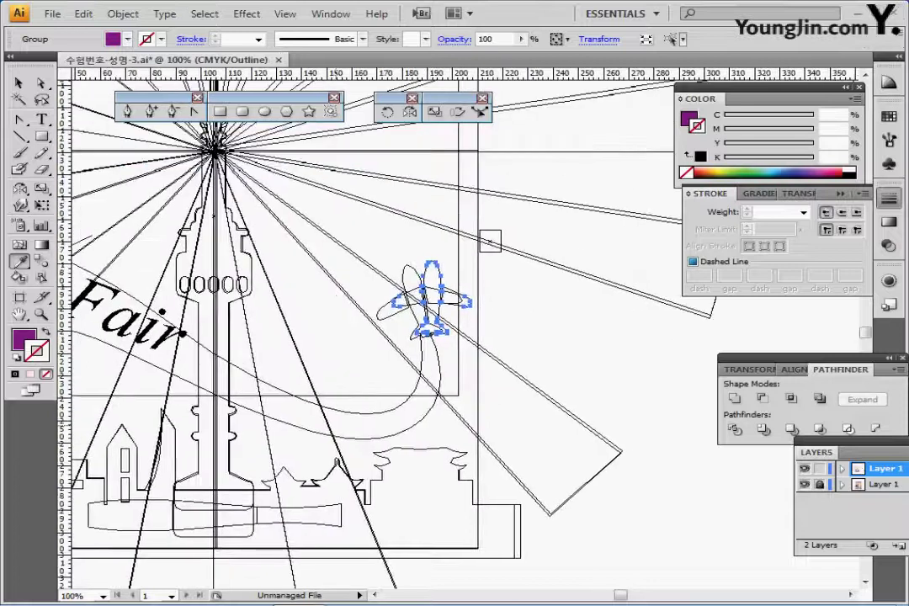
{"action": "left_click_drag", "start_coordinate": [481, 263], "coordinate": [489, 242]}
{"action": "left_click_drag", "start_coordinate": [445, 302], "coordinate": [427, 308]}
{"action": "left_click_drag", "start_coordinate": [443, 252], "coordinate": [454, 257]}
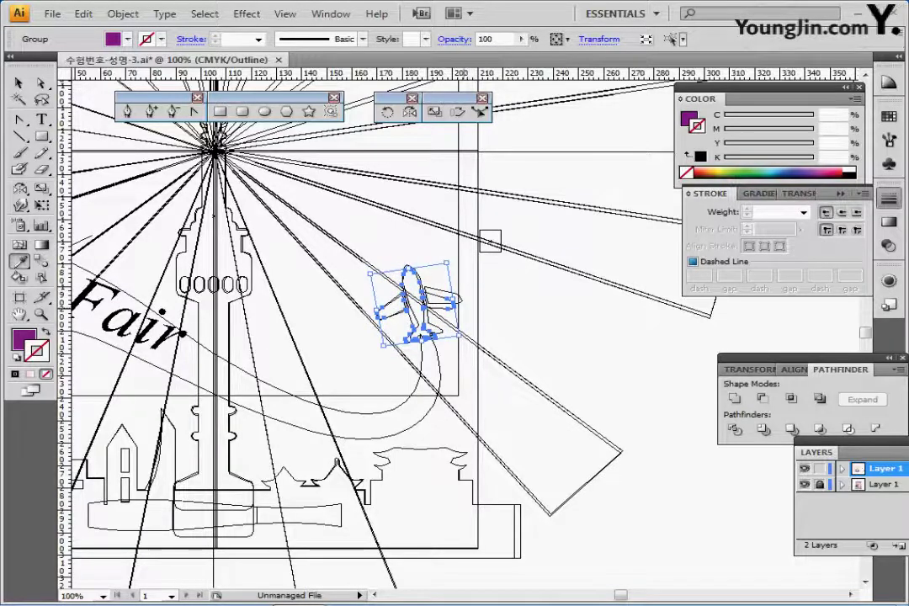
- Fine-tune the airplane's tilt a little further counterclockwise to match the outline beneath, and return to preview display
{"action": "left_click", "coordinate": [487, 310], "text": "ctrl"}
{"action": "left_click", "coordinate": [456, 301], "text": "ctrl"}
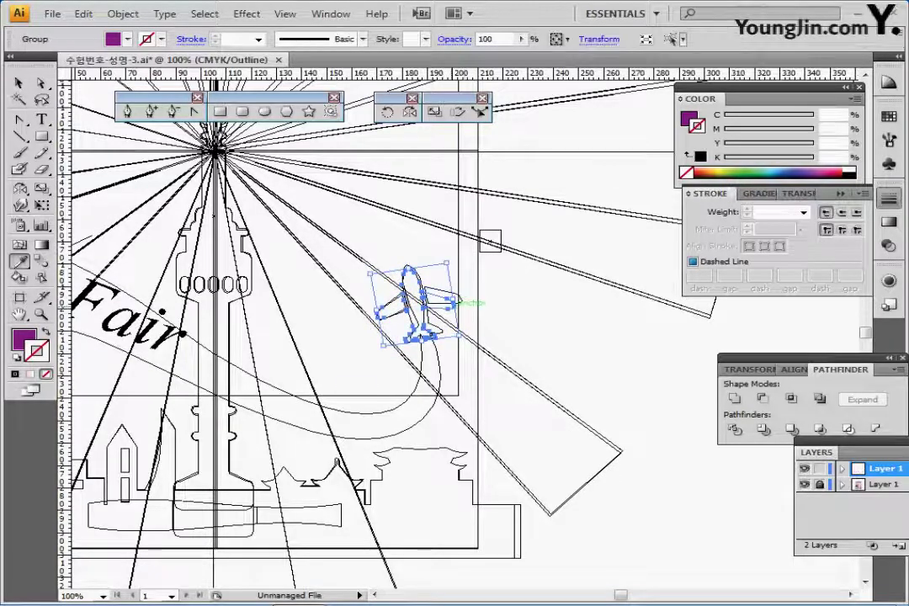
{"action": "left_click_drag", "start_coordinate": [463, 339], "coordinate": [469, 334]}
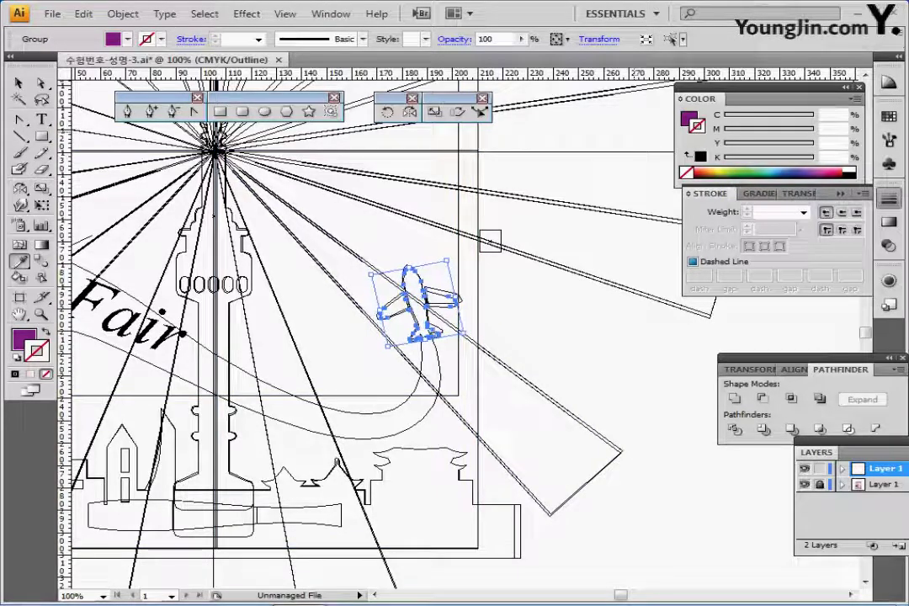
{"action": "key", "text": "ctrl+y"}
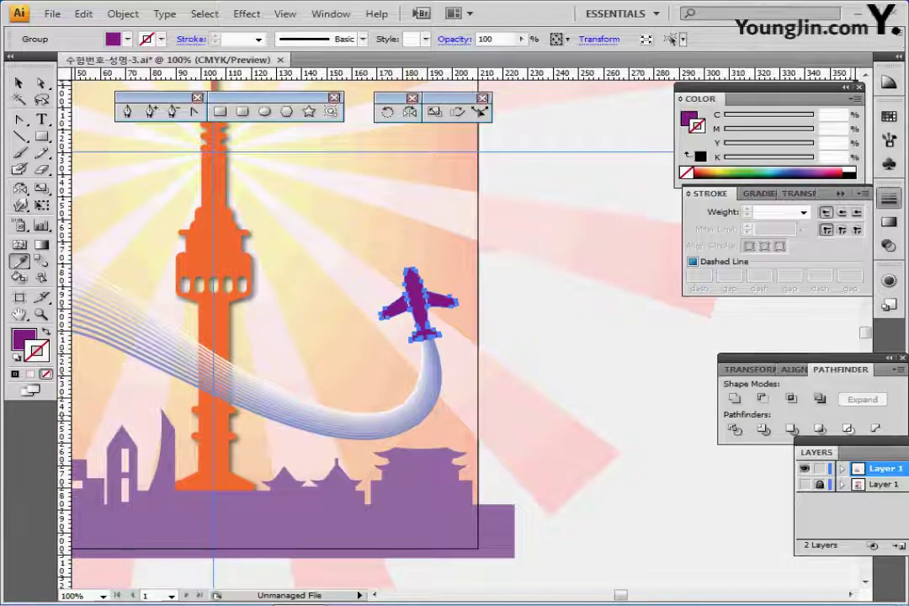
- Nudge the purple airplane slightly upward so its tail meets the ribbon's end, deselect it and save the document
{"action": "key", "text": "ctrl+s"}
{"action": "key", "text": "ctrl+shift+a"}
{"action": "left_click_drag", "start_coordinate": [419, 314], "coordinate": [419, 307]}
{"action": "key", "text": "ctrl+shift+a"}
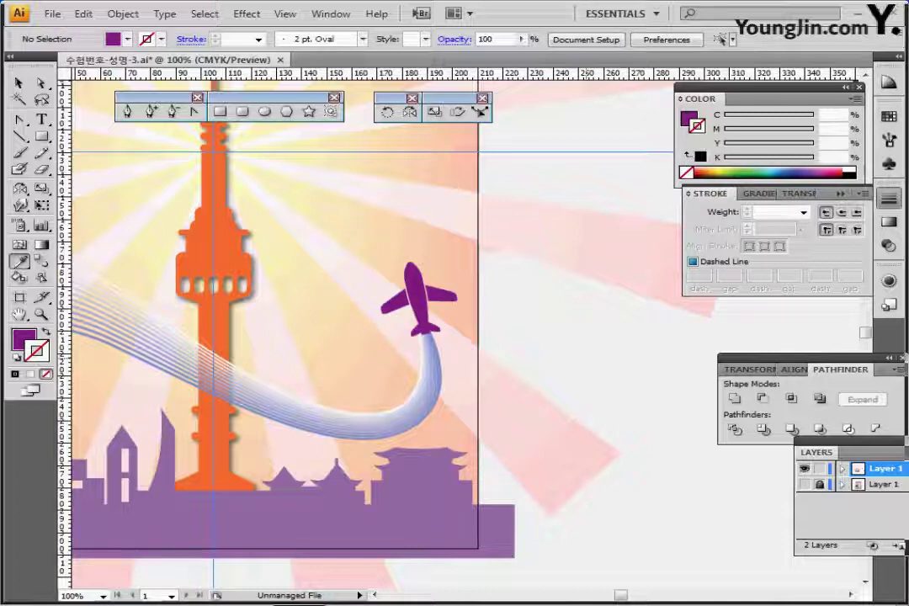
{"action": "key", "text": "ctrl+s"}
- Detach the symbolism tools as a floating toolbar and place it beneath the other floating tool bars
{"action": "left_click_drag", "start_coordinate": [302, 352], "coordinate": [462, 392]}
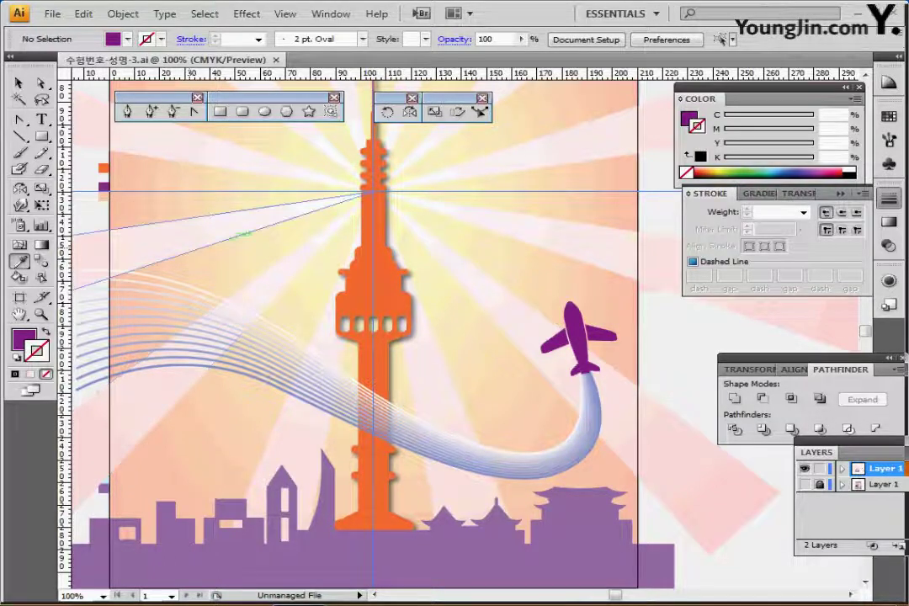
{"action": "left_click", "coordinate": [18, 225]}
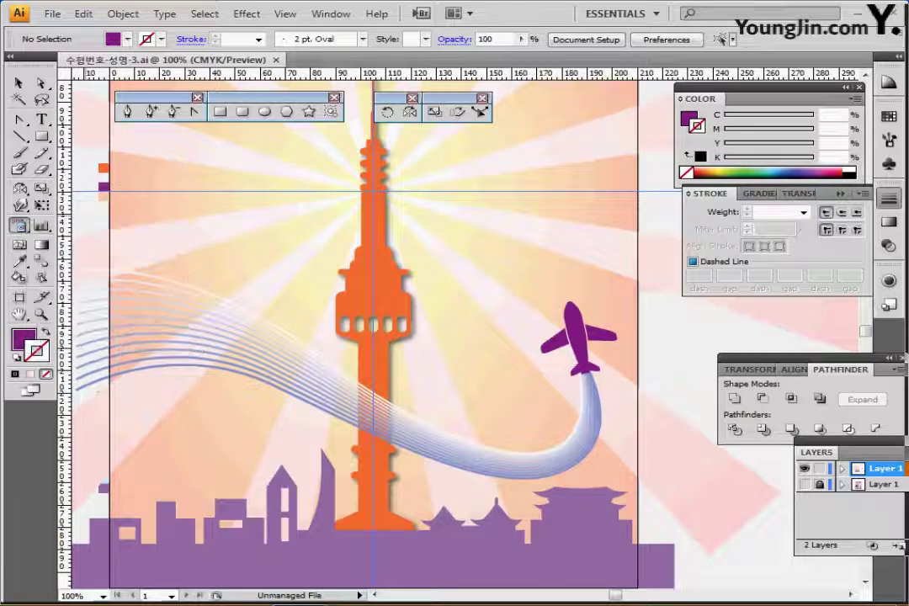
{"action": "left_click", "coordinate": [19, 225]}
{"action": "left_click", "coordinate": [200, 287]}
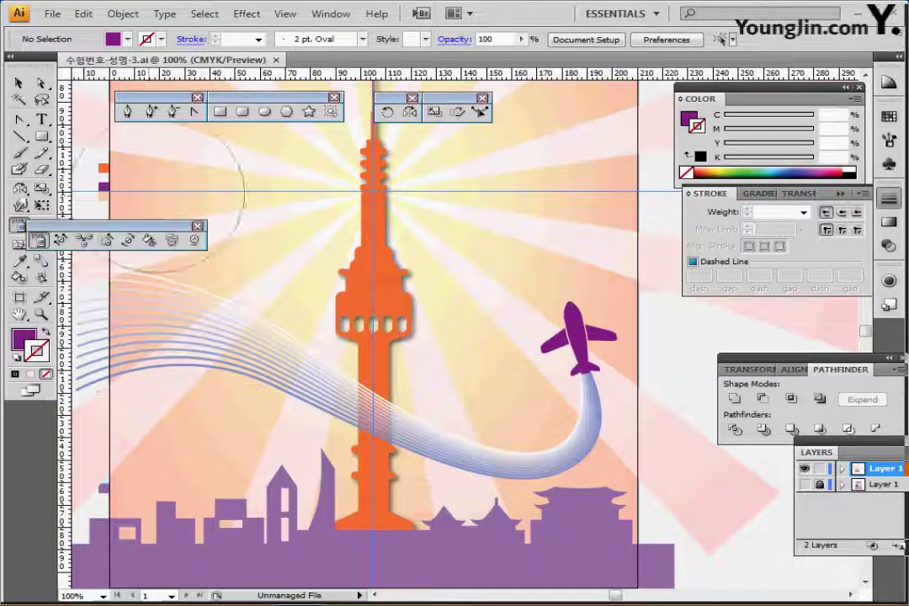
{"action": "left_click_drag", "start_coordinate": [111, 227], "coordinate": [203, 135]}
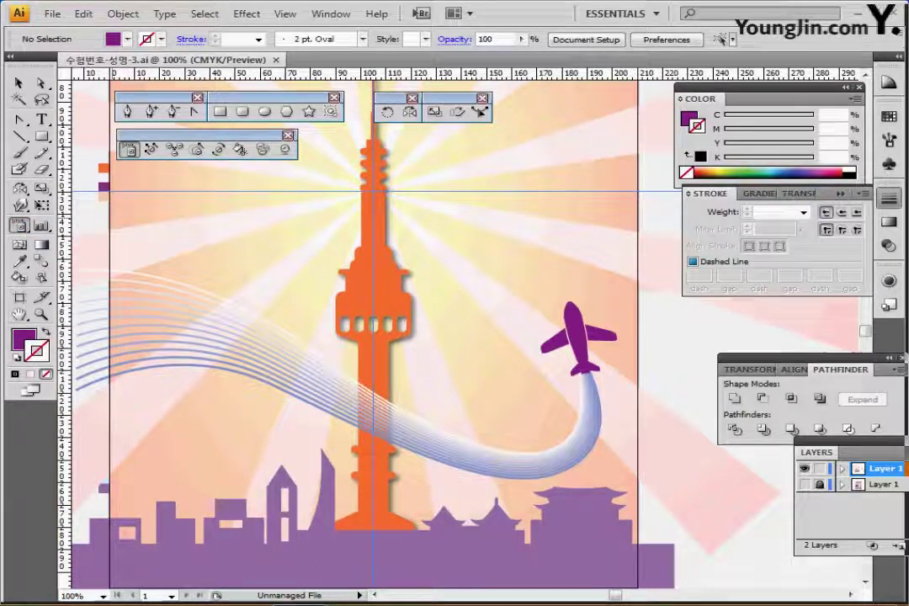
- Using the Symbol Sprayer, place two 무궁화 flower symbols one above the other on the left of the tower
{"action": "left_click", "coordinate": [888, 162]}
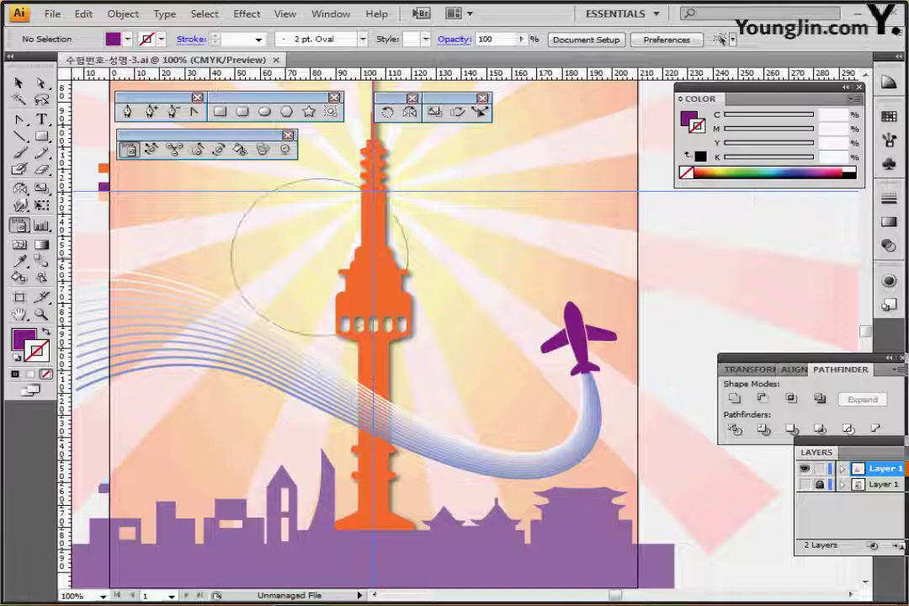
{"action": "key", "text": "ctrl+minus"}
{"action": "mouse_move", "coordinate": [417, 357]}
{"action": "left_mouse_down"}
{"action": "mouse_move", "coordinate": [434, 356]}
{"action": "mouse_move", "coordinate": [342, 327]}
{"action": "left_mouse_up"}
{"action": "left_click", "coordinate": [299, 229]}
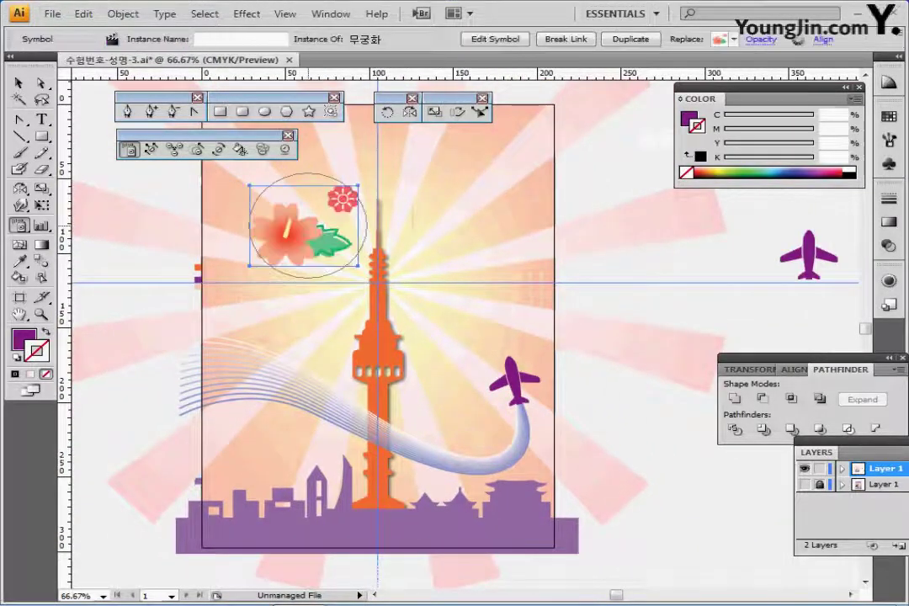
{"action": "left_click", "coordinate": [282, 325]}
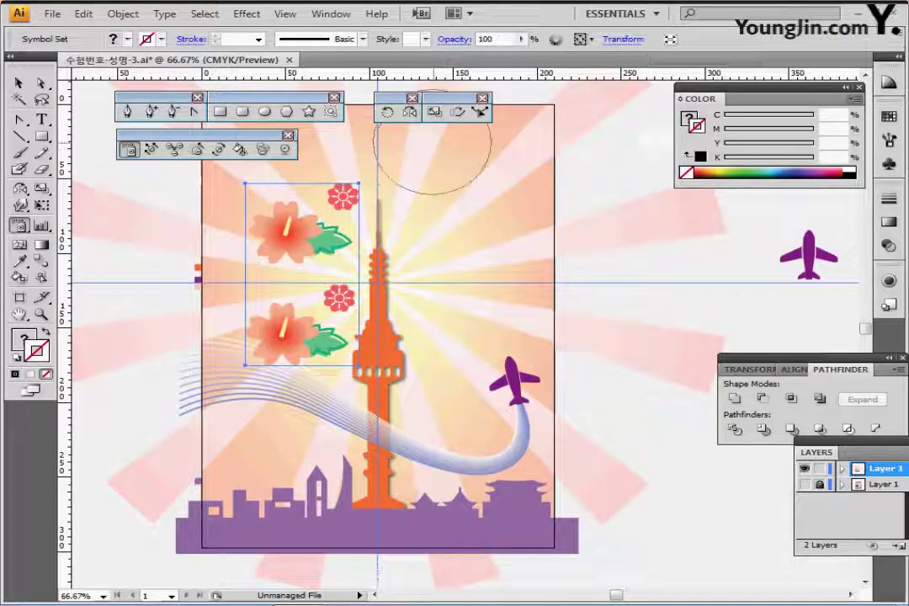
- Spray three more 무궁화 symbols down the right of the tower, undoing overlapping or surplus instances
{"action": "mouse_move", "coordinate": [431, 158]}
{"action": "left_mouse_down"}
{"action": "mouse_move", "coordinate": [450, 182]}
{"action": "mouse_move", "coordinate": [446, 270]}
{"action": "left_mouse_up"}
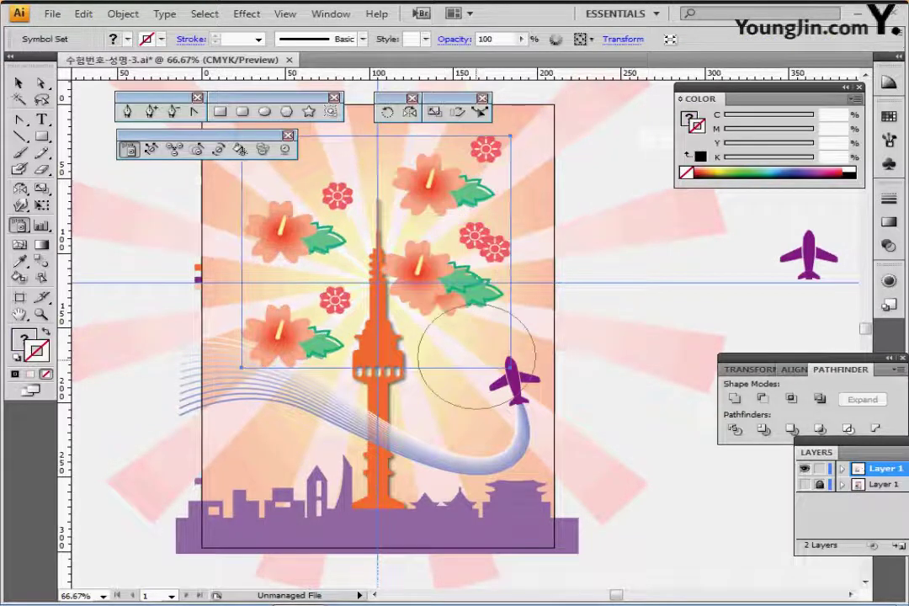
{"action": "key", "text": "ctrl+z"}
{"action": "left_click", "coordinate": [458, 286]}
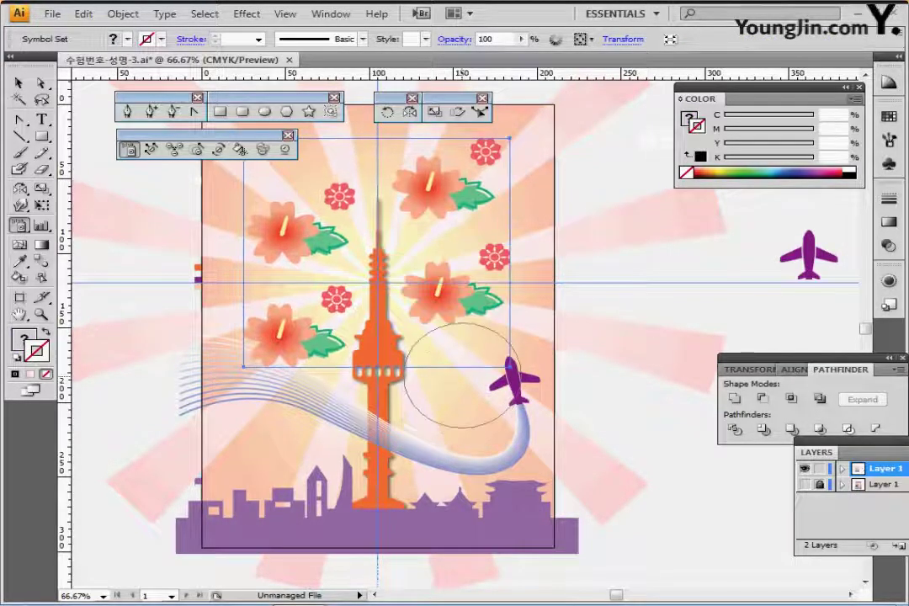
{"action": "left_click", "coordinate": [452, 390]}
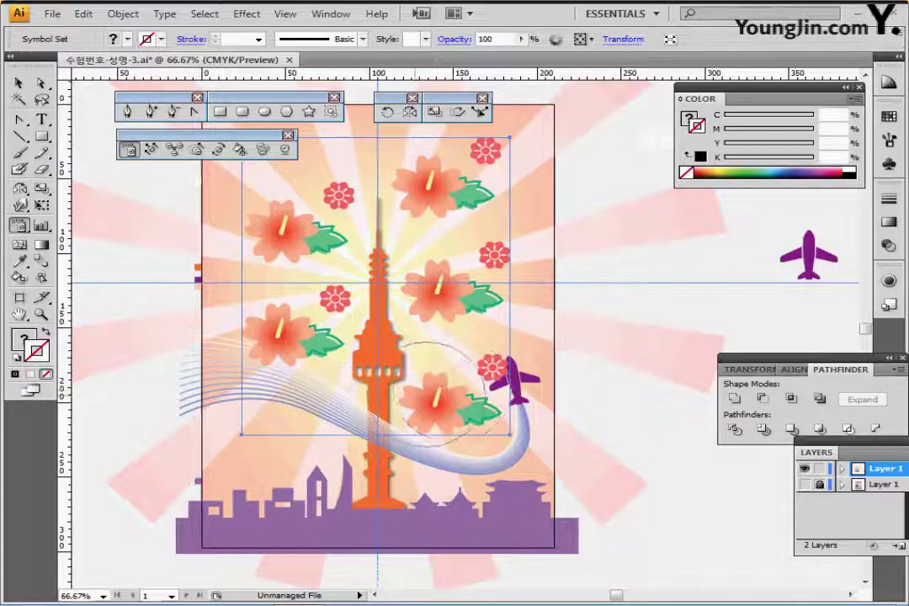
{"action": "left_click", "coordinate": [368, 406]}
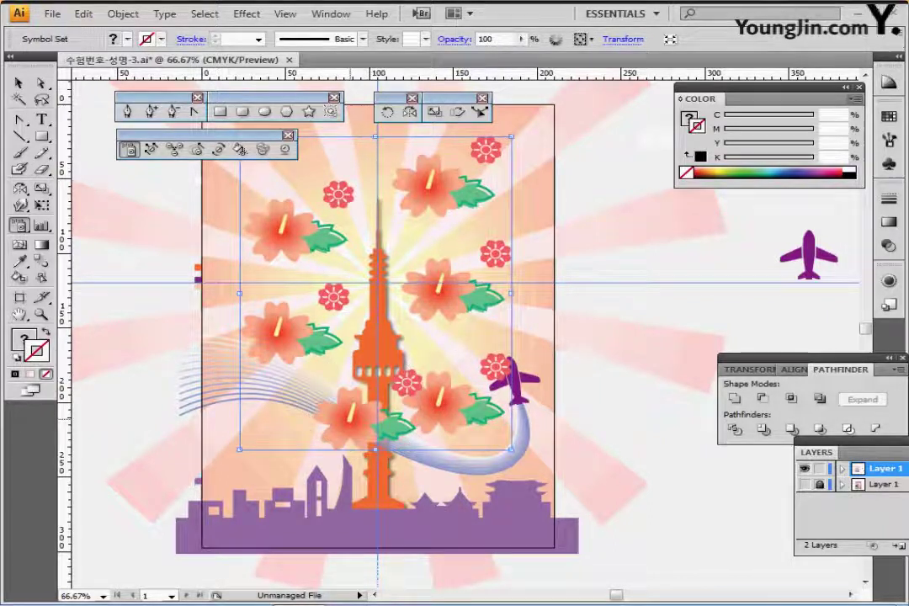
{"action": "key", "text": "ctrl+z"}
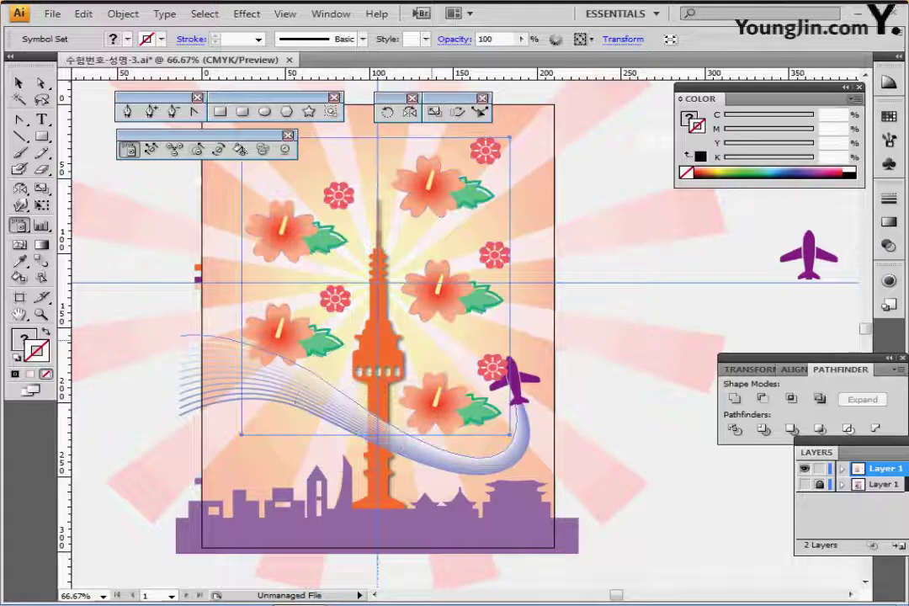
{"action": "left_click_drag", "start_coordinate": [368, 406], "coordinate": [373, 390]}
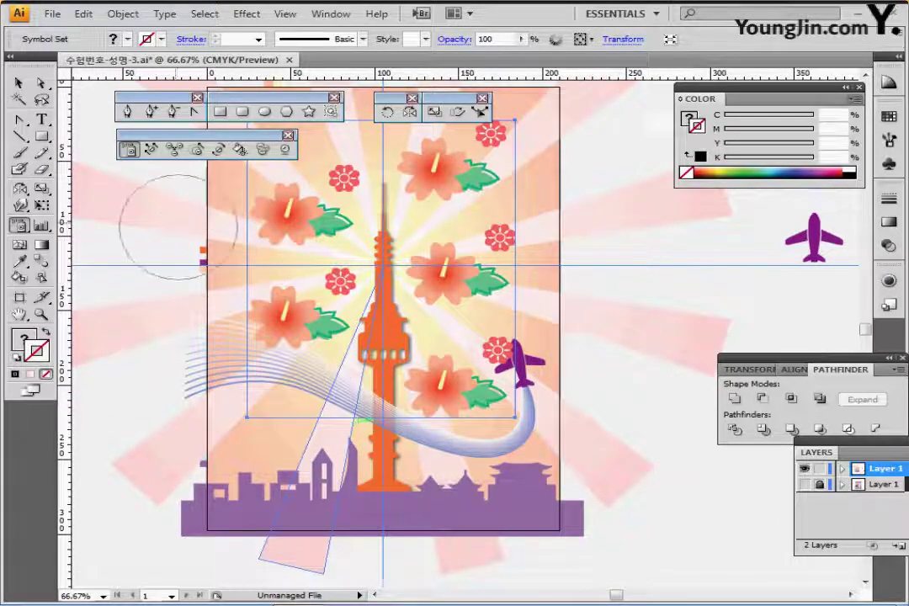
- Shrink the upper-right, lower-left and lower-right flower symbols with the Symbol Sizer tool
{"action": "left_click", "coordinate": [196, 149]}
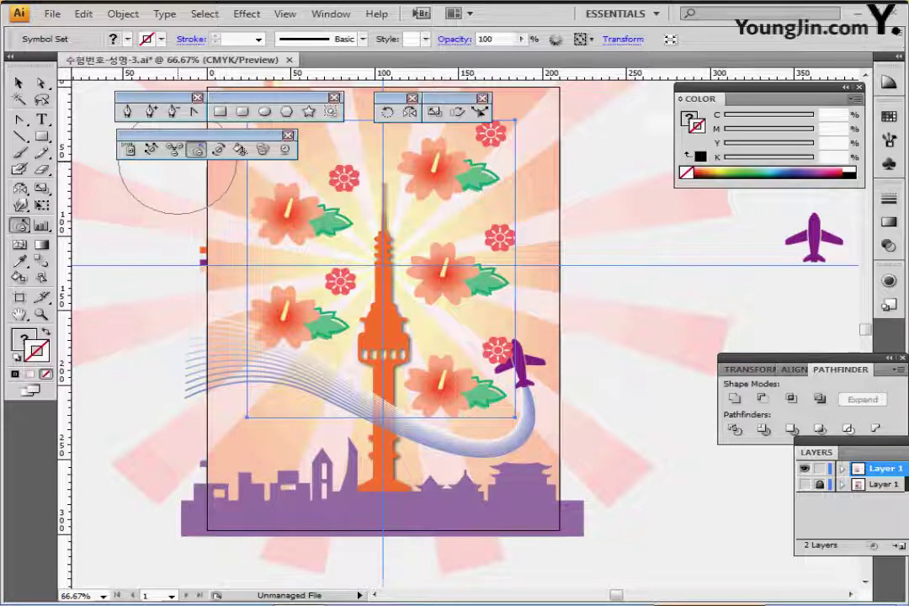
{"action": "key", "text": "space"}
{"action": "mouse_move", "coordinate": [384, 213]}
{"action": "left_mouse_down"}
{"action": "mouse_move", "coordinate": [389, 255]}
{"action": "mouse_move", "coordinate": [346, 223]}
{"action": "mouse_move", "coordinate": [355, 227]}
{"action": "left_mouse_up"}
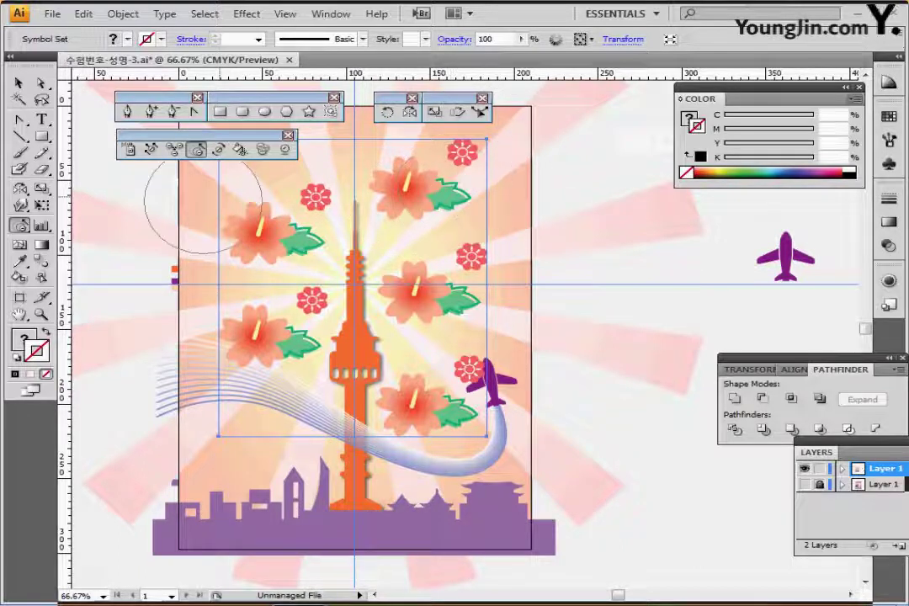
{"action": "left_click_drag", "start_coordinate": [454, 202], "coordinate": [415, 196]}
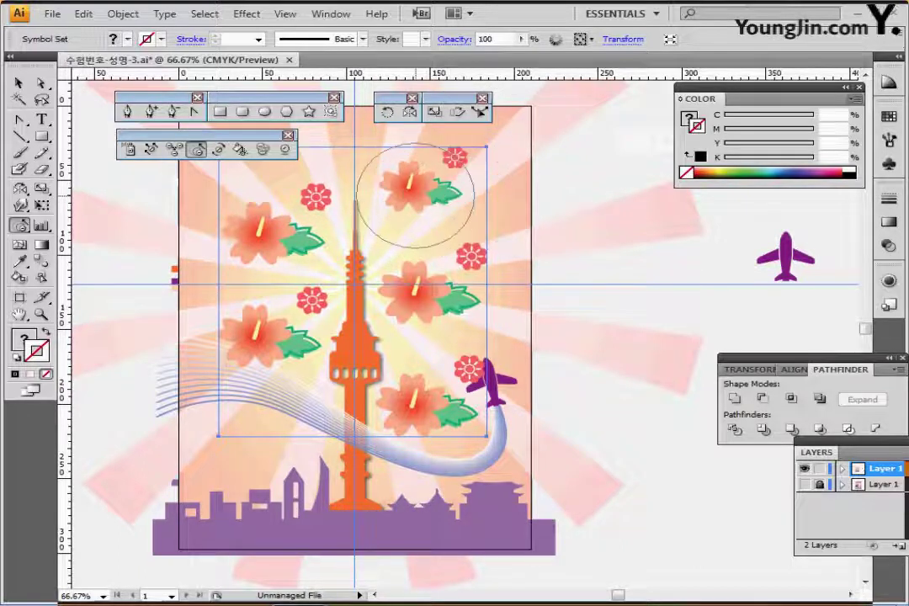
{"action": "left_click", "coordinate": [265, 331], "text": "alt"}
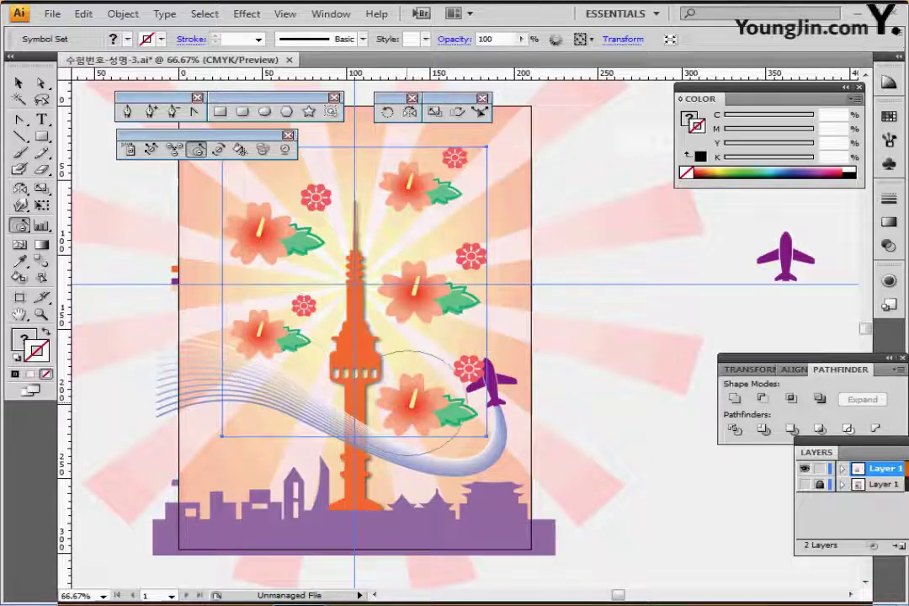
{"action": "mouse_move", "coordinate": [417, 401]}
{"action": "left_mouse_down"}
{"action": "mouse_move", "coordinate": [419, 417]}
{"action": "mouse_move", "coordinate": [416, 192]}
{"action": "mouse_move", "coordinate": [270, 335]}
{"action": "left_mouse_up"}
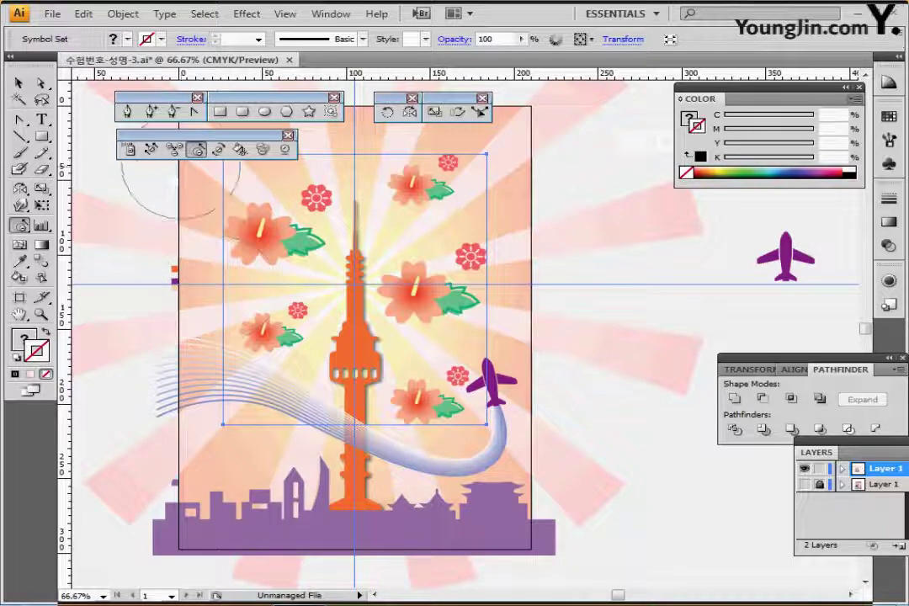
- With the Symbol Spinner, rotate the upper-left flower clockwise and the middle-right flower counterclockwise
{"action": "left_click", "coordinate": [150, 148]}
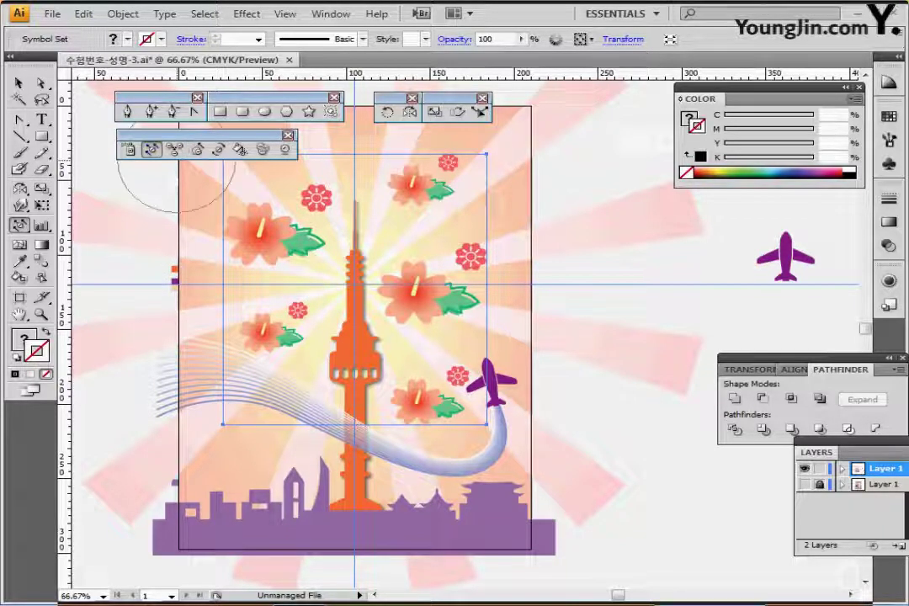
{"action": "left_click", "coordinate": [217, 148]}
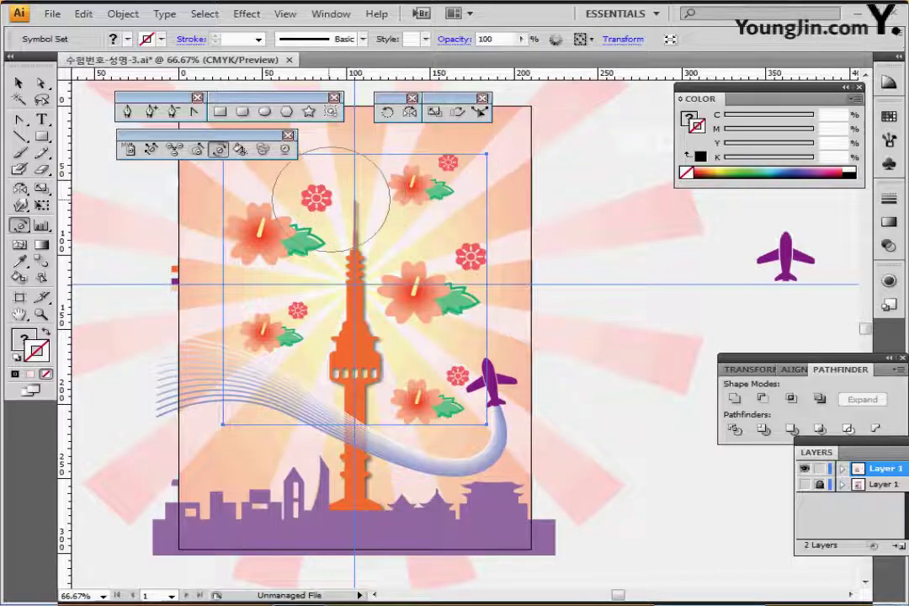
{"action": "mouse_move", "coordinate": [305, 215]}
{"action": "left_mouse_down"}
{"action": "mouse_move", "coordinate": [302, 266]}
{"action": "mouse_move", "coordinate": [284, 273]}
{"action": "left_mouse_up"}
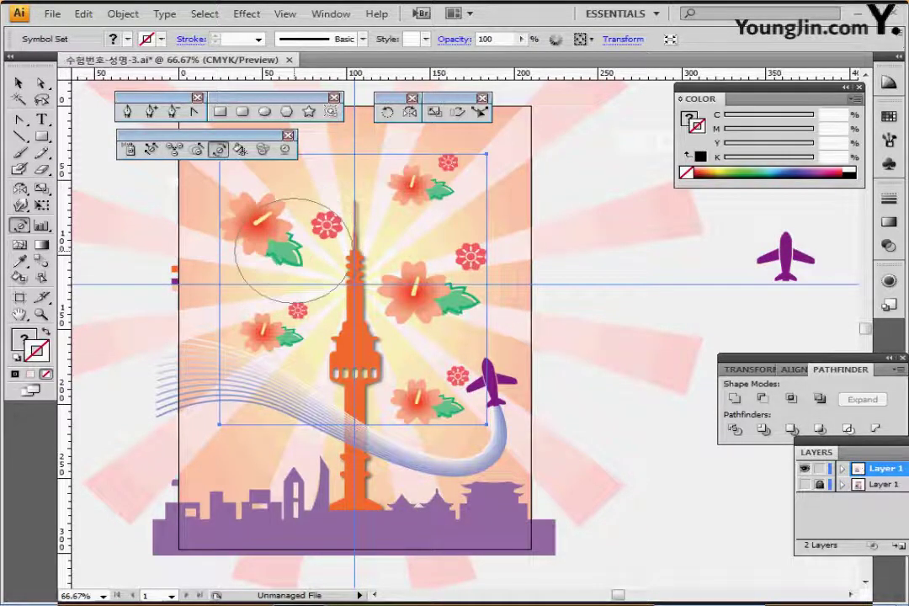
{"action": "mouse_move", "coordinate": [469, 307]}
{"action": "left_mouse_down"}
{"action": "mouse_move", "coordinate": [463, 253]}
{"action": "mouse_move", "coordinate": [475, 288]}
{"action": "mouse_move", "coordinate": [477, 272]}
{"action": "mouse_move", "coordinate": [421, 265]}
{"action": "left_mouse_up"}
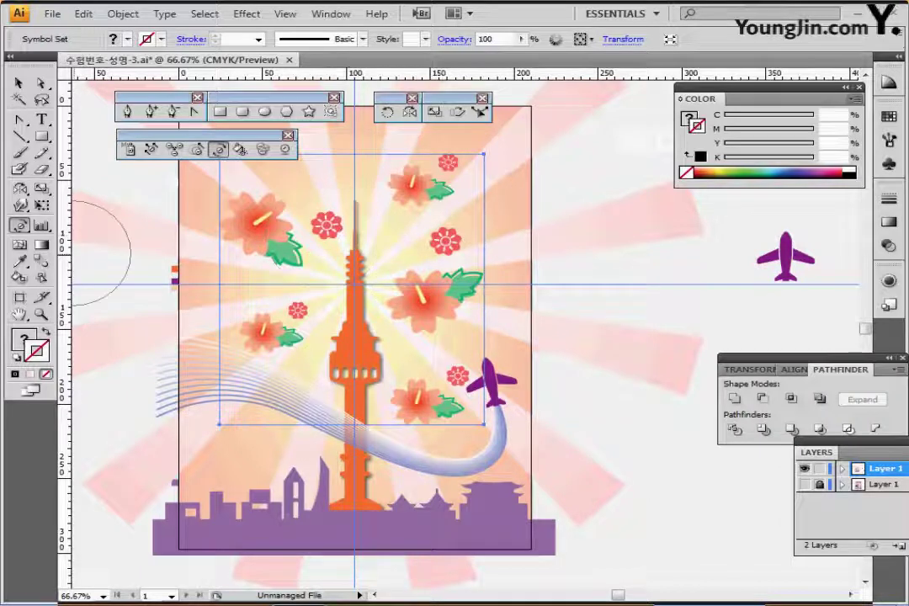
- Fade the upper-right flower with the Symbol Screener and tint it with a solid purple fill using the Symbol Stainer
{"action": "left_click", "coordinate": [263, 149]}
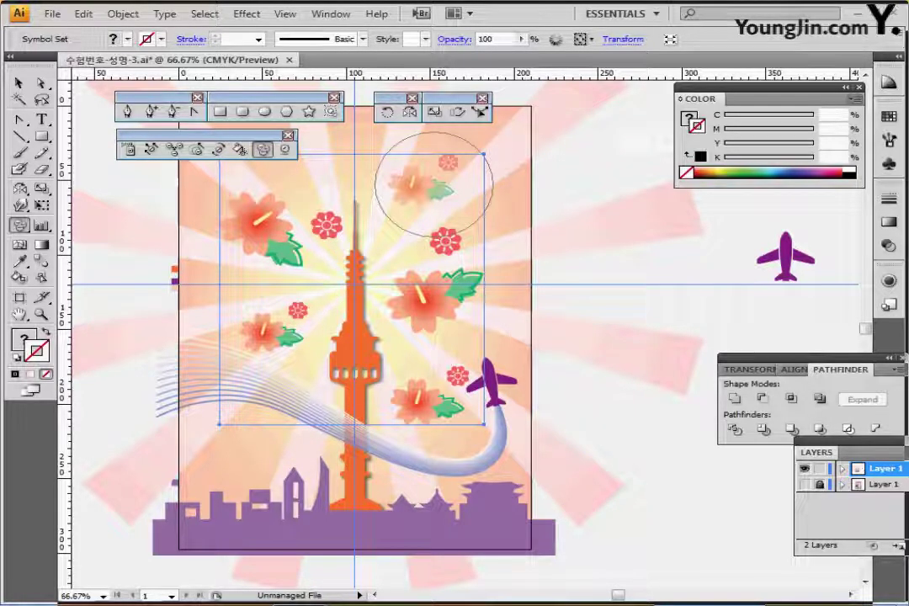
{"action": "left_click", "coordinate": [240, 149]}
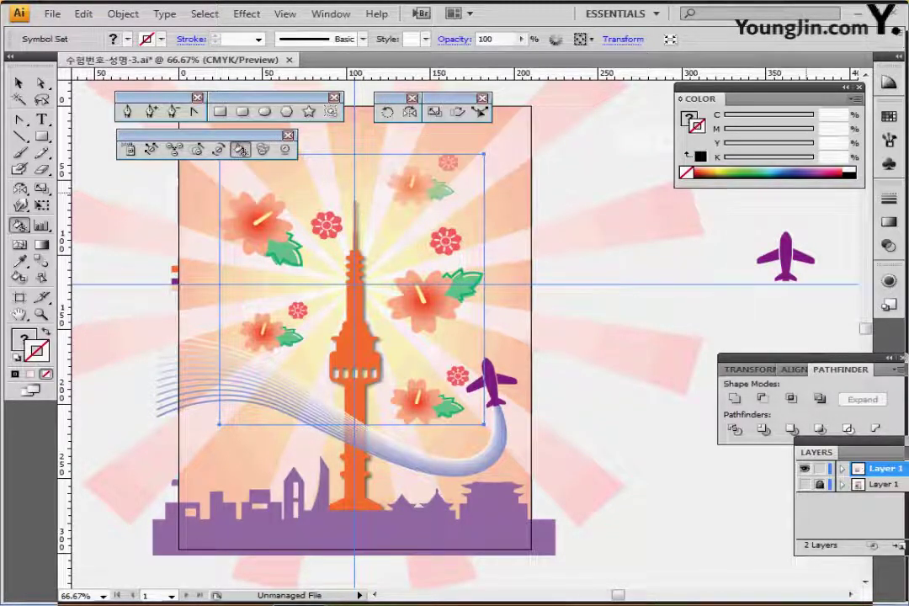
{"action": "left_click", "coordinate": [888, 115]}
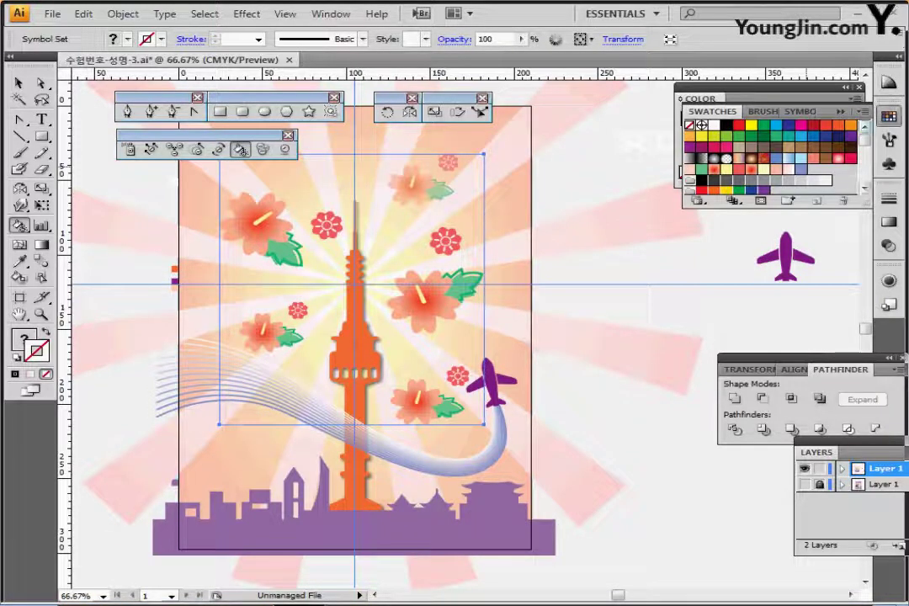
{"action": "left_click", "coordinate": [851, 135]}
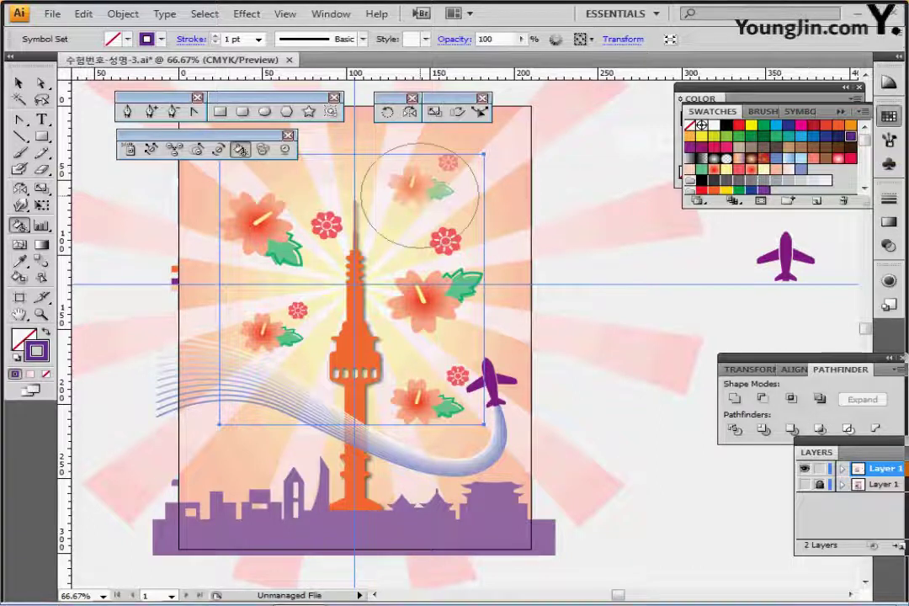
{"action": "left_click", "coordinate": [418, 193]}
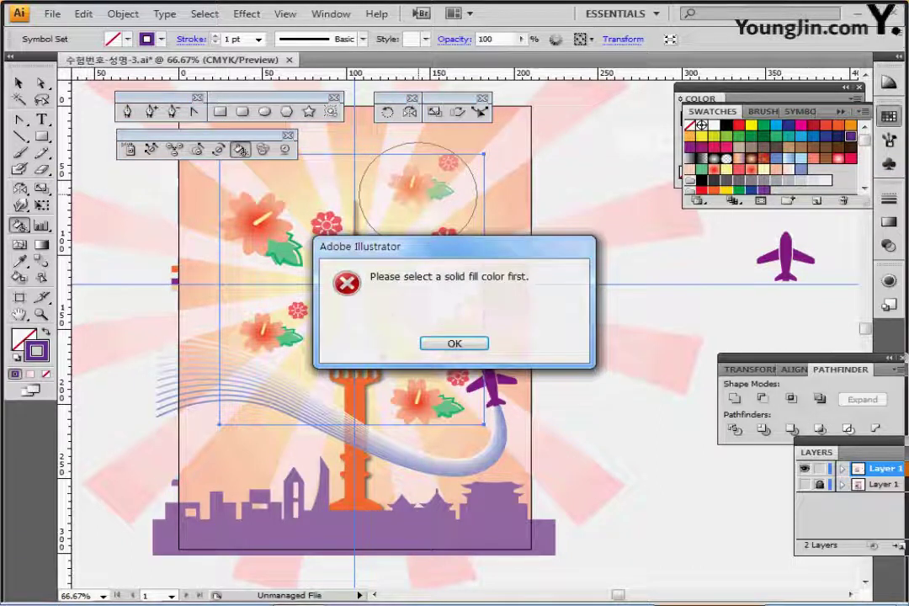
{"action": "left_click", "coordinate": [454, 343]}
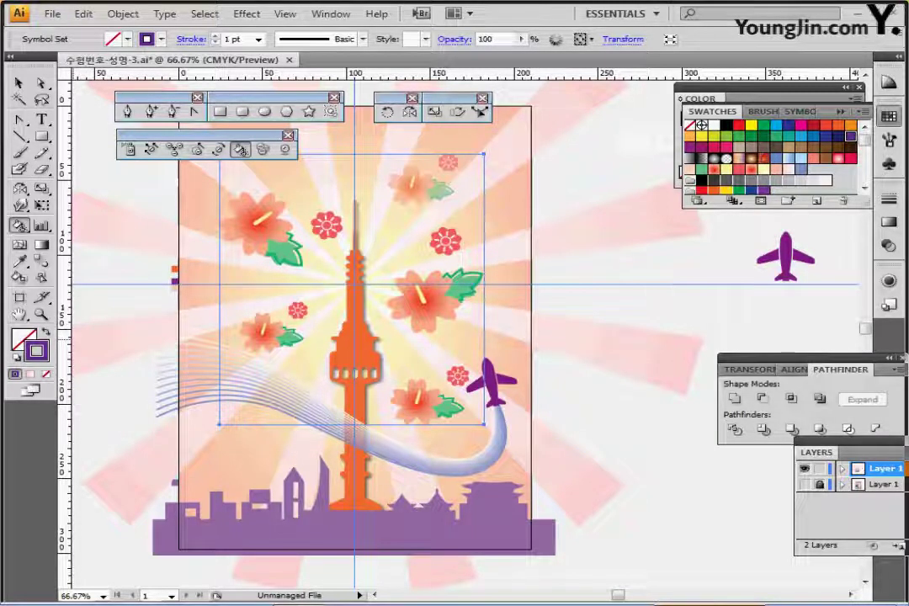
{"action": "key", "text": "shift+x"}
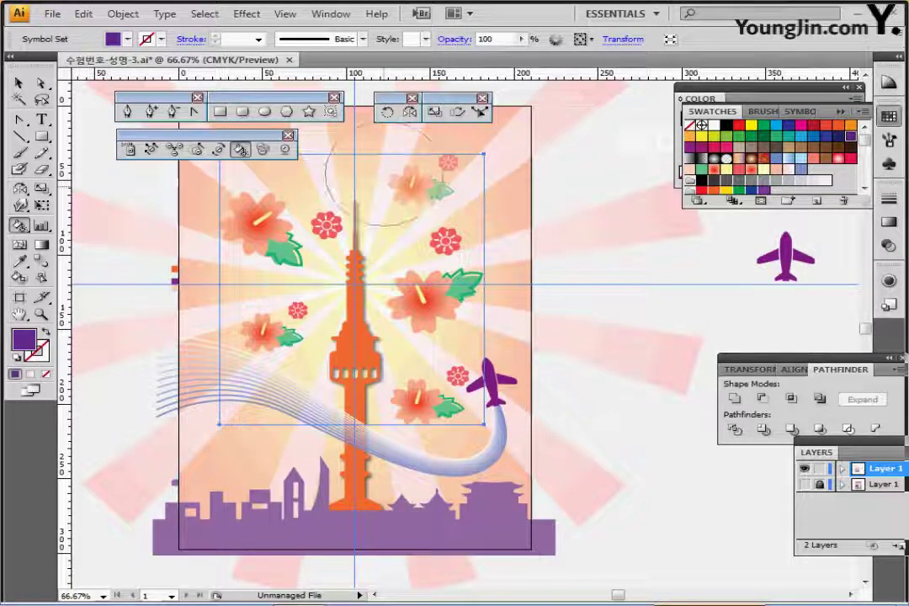
{"action": "left_click_drag", "start_coordinate": [401, 163], "coordinate": [424, 195]}
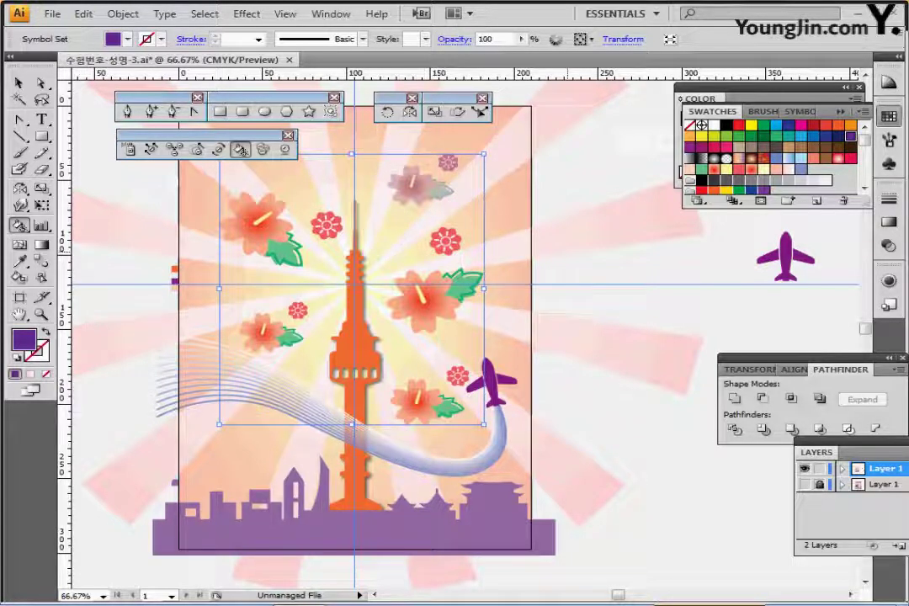
- With the Symbol Shifter, move the right-hand flowers up and outward, the lower-left one toward the tower and the upper-left one away from it
{"action": "left_click", "coordinate": [151, 149]}
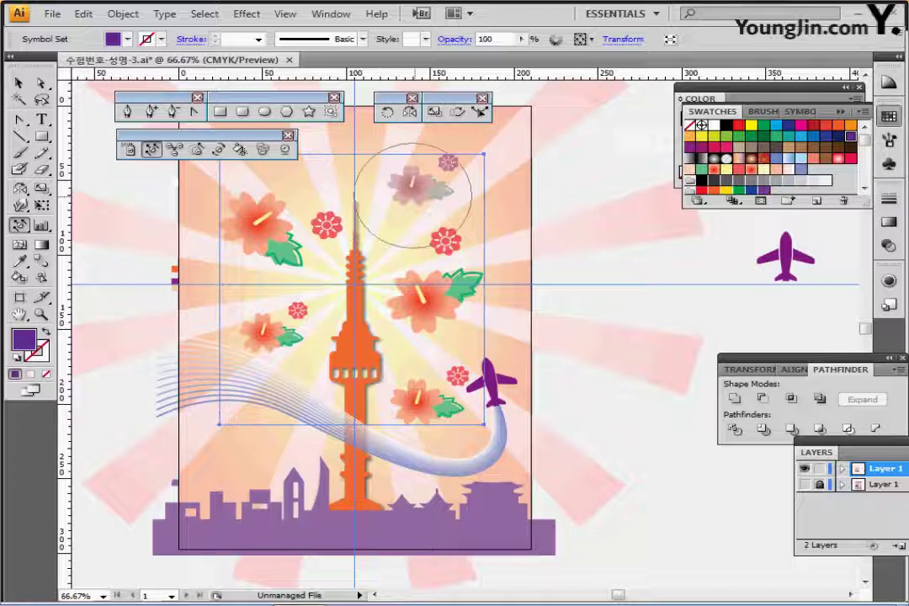
{"action": "mouse_move", "coordinate": [413, 195]}
{"action": "left_mouse_down"}
{"action": "mouse_move", "coordinate": [445, 183]}
{"action": "mouse_move", "coordinate": [430, 168]}
{"action": "mouse_move", "coordinate": [453, 186]}
{"action": "left_mouse_up"}
{"action": "mouse_move", "coordinate": [433, 281]}
{"action": "left_mouse_down"}
{"action": "mouse_move", "coordinate": [474, 283]}
{"action": "mouse_move", "coordinate": [436, 295]}
{"action": "mouse_move", "coordinate": [463, 263]}
{"action": "mouse_move", "coordinate": [466, 274]}
{"action": "left_mouse_up"}
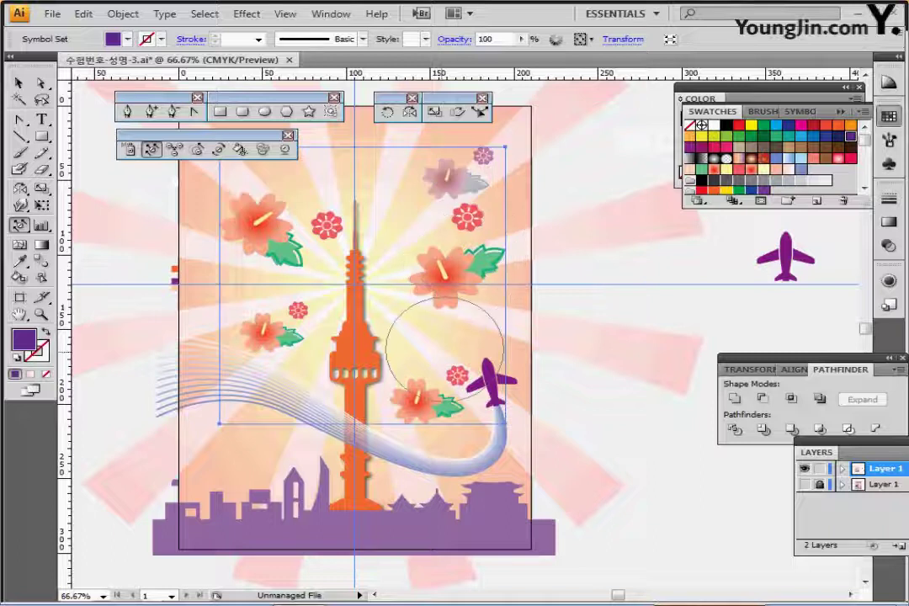
{"action": "mouse_move", "coordinate": [445, 349]}
{"action": "left_mouse_down"}
{"action": "mouse_move", "coordinate": [436, 339]}
{"action": "mouse_move", "coordinate": [431, 394]}
{"action": "mouse_move", "coordinate": [434, 382]}
{"action": "left_mouse_up"}
{"action": "left_click_drag", "start_coordinate": [288, 344], "coordinate": [302, 339]}
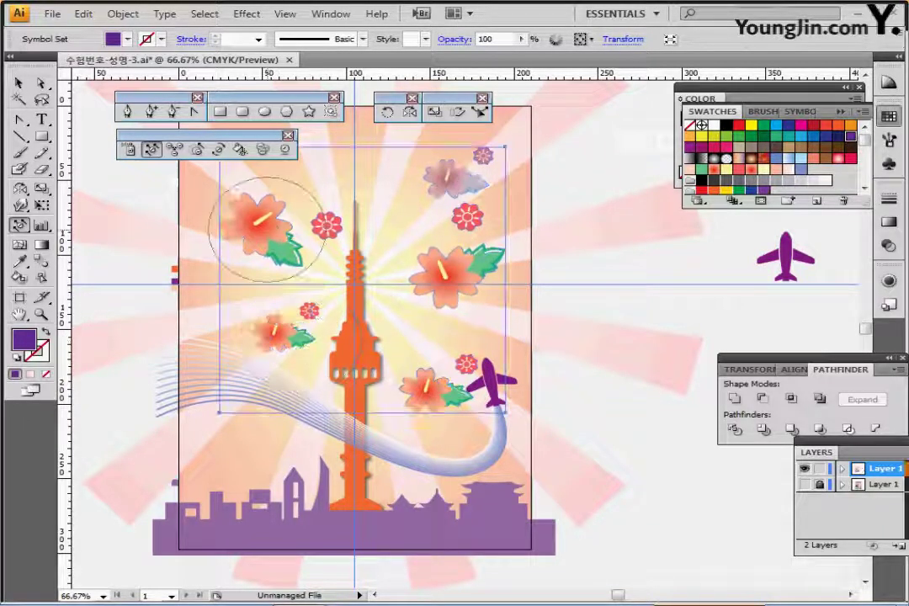
{"action": "left_click_drag", "start_coordinate": [266, 229], "coordinate": [244, 222]}
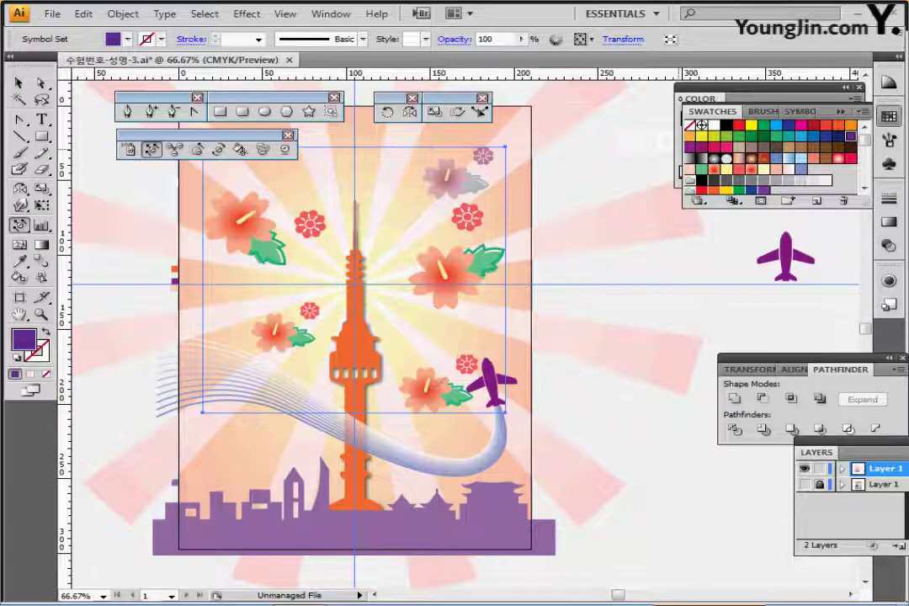
- Tint the lower-right flower symbol magenta (M 95, Y 20) with the Symbol Stainer, save the file and deselect the symbols
{"action": "left_click", "coordinate": [727, 147]}
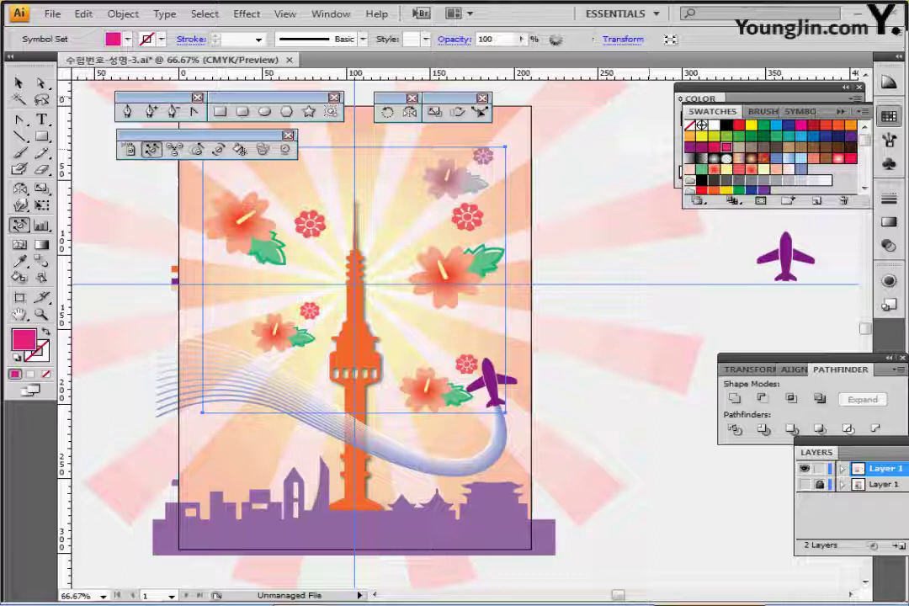
{"action": "left_click", "coordinate": [240, 149]}
{"action": "left_click", "coordinate": [426, 395]}
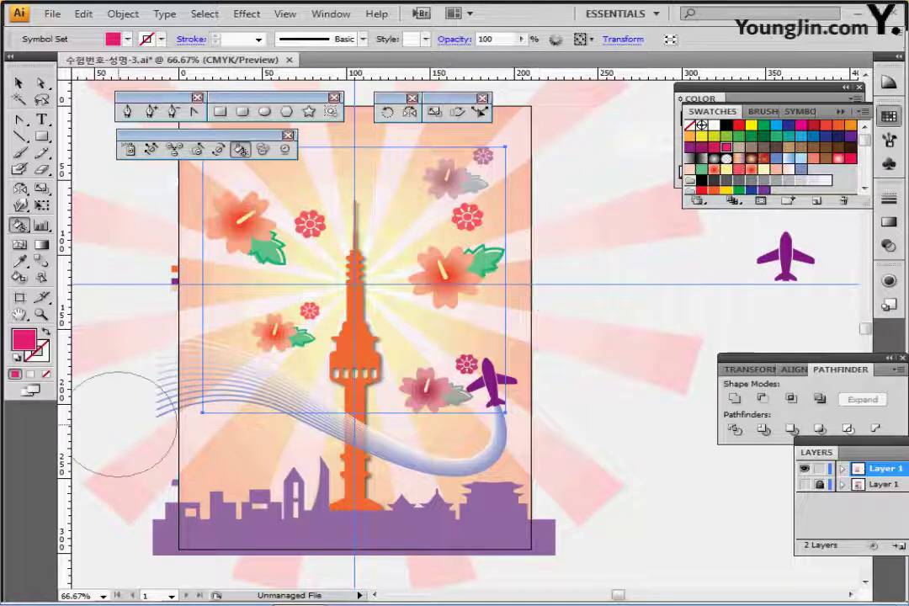
{"action": "key", "text": "ctrl"}
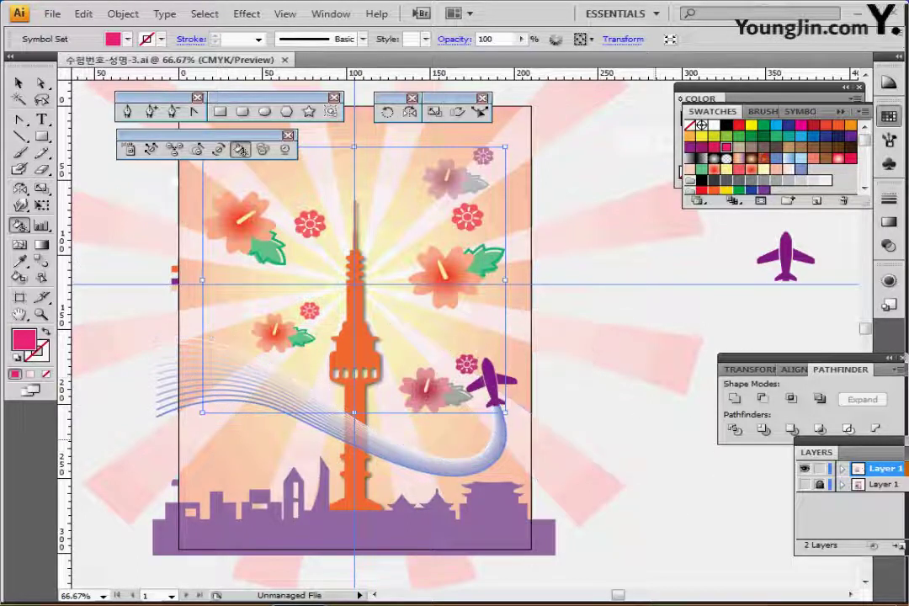
{"action": "key", "text": "ctrl+shift+a"}
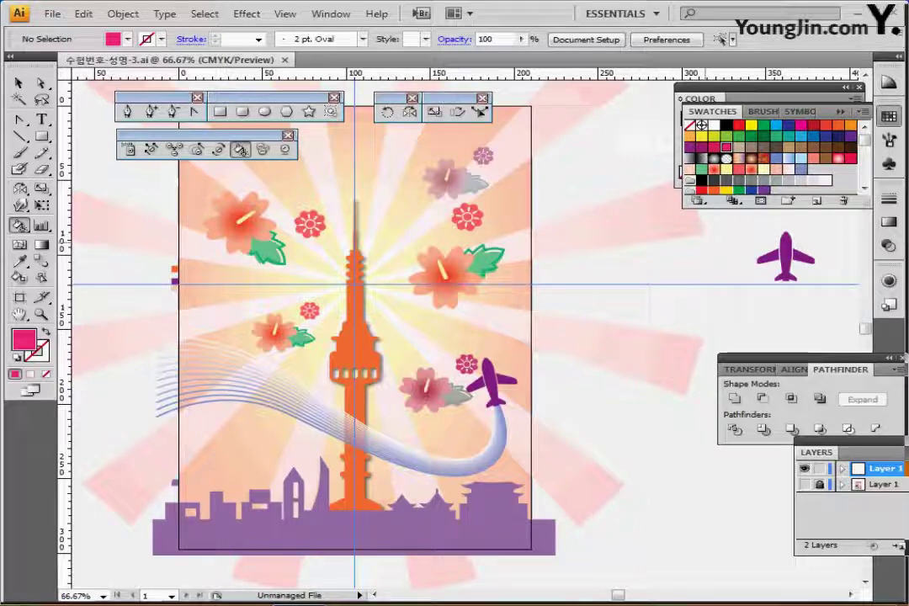
- Load the Artistic_ChalkCharcoalPencil brush library and choose its Chalk - Scribble brush
{"action": "left_click", "coordinate": [889, 116]}
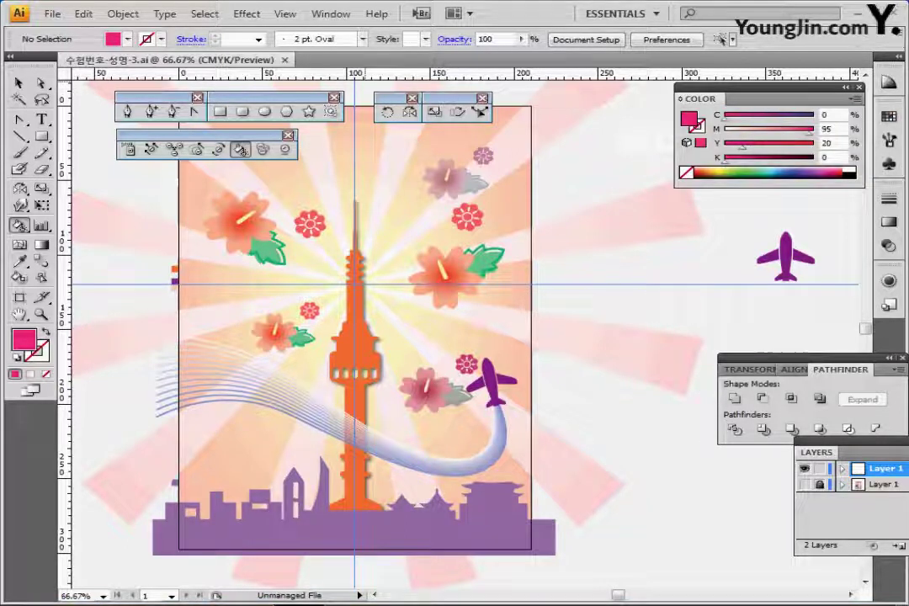
{"action": "left_click", "coordinate": [308, 39]}
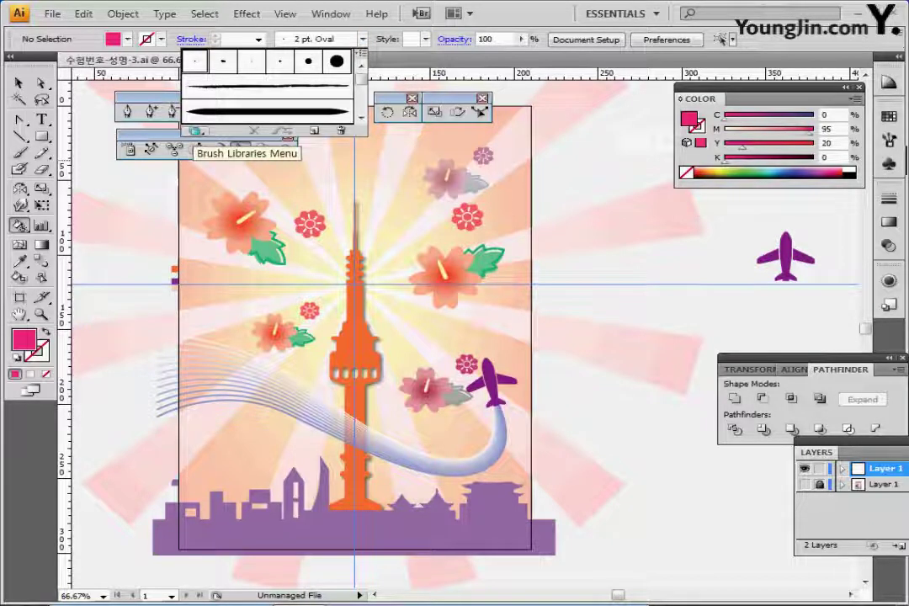
{"action": "left_click", "coordinate": [196, 131]}
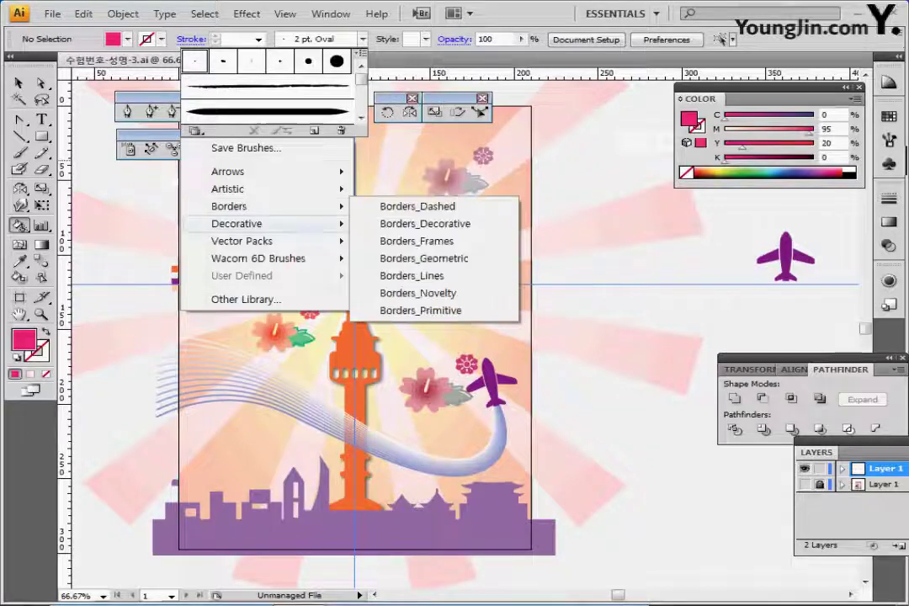
{"action": "mouse_move", "coordinate": [244, 189]}
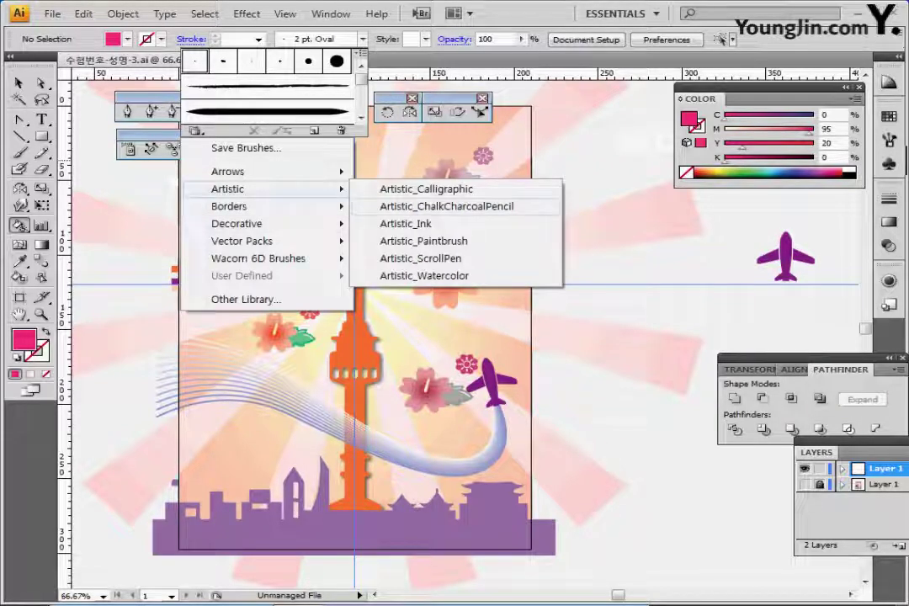
{"action": "left_click", "coordinate": [446, 206]}
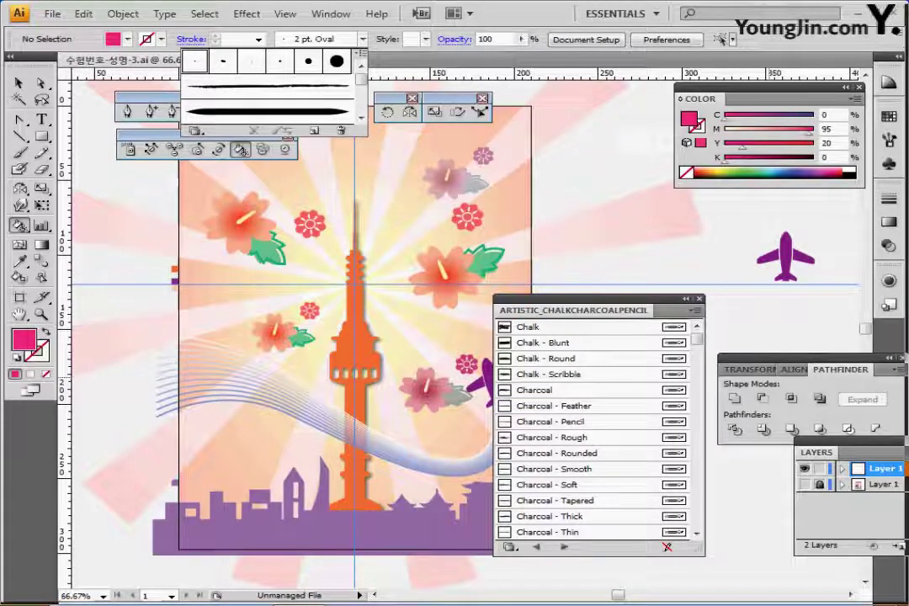
{"action": "left_click", "coordinate": [549, 374]}
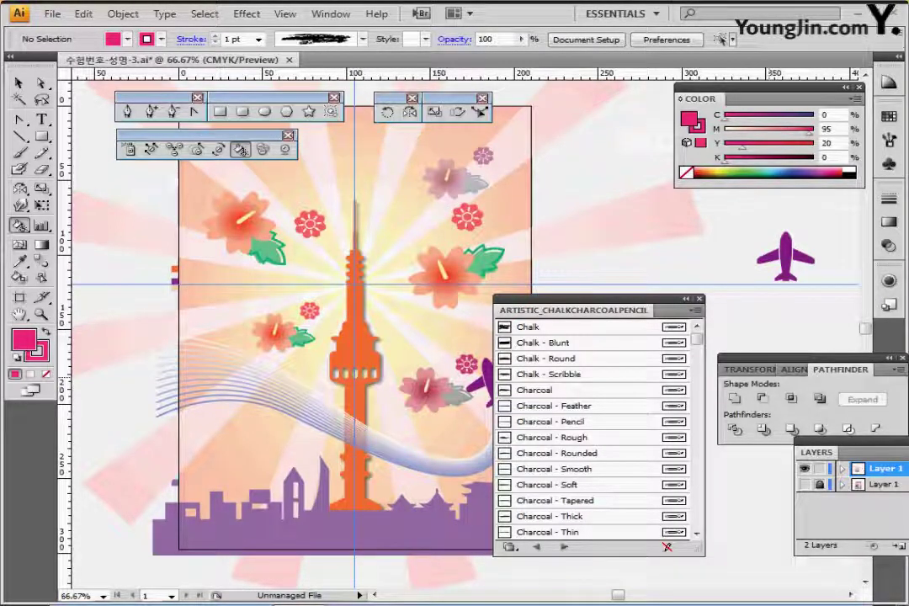
{"action": "left_click", "coordinate": [696, 309]}
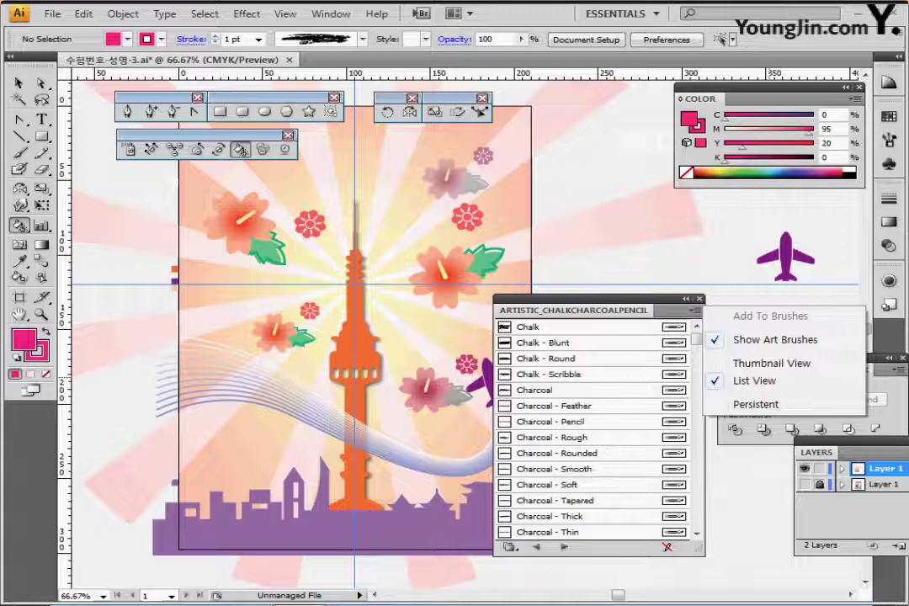
{"action": "left_click", "coordinate": [101, 263]}
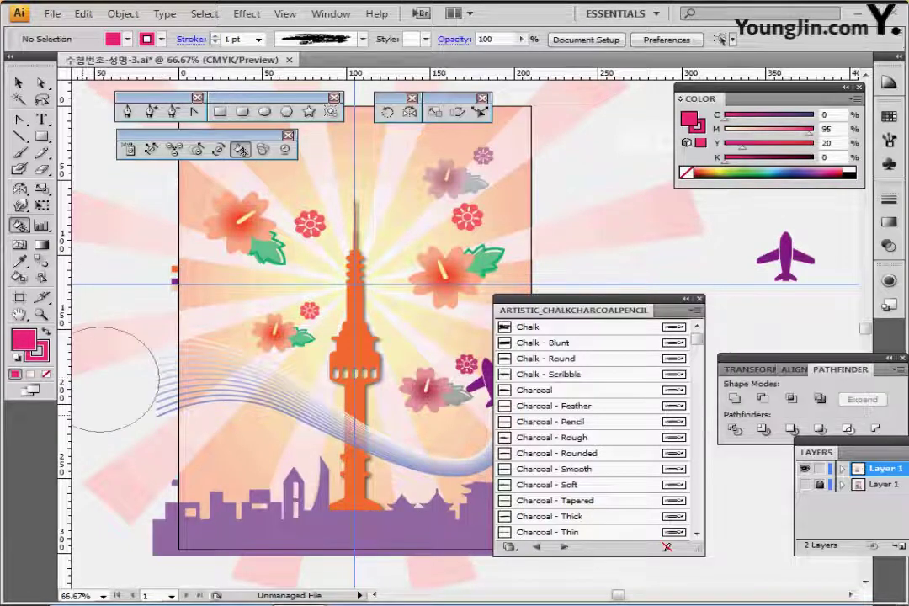
- Set the drawing colors to no fill with a black stroke and close the brush library
{"action": "key", "text": "d"}
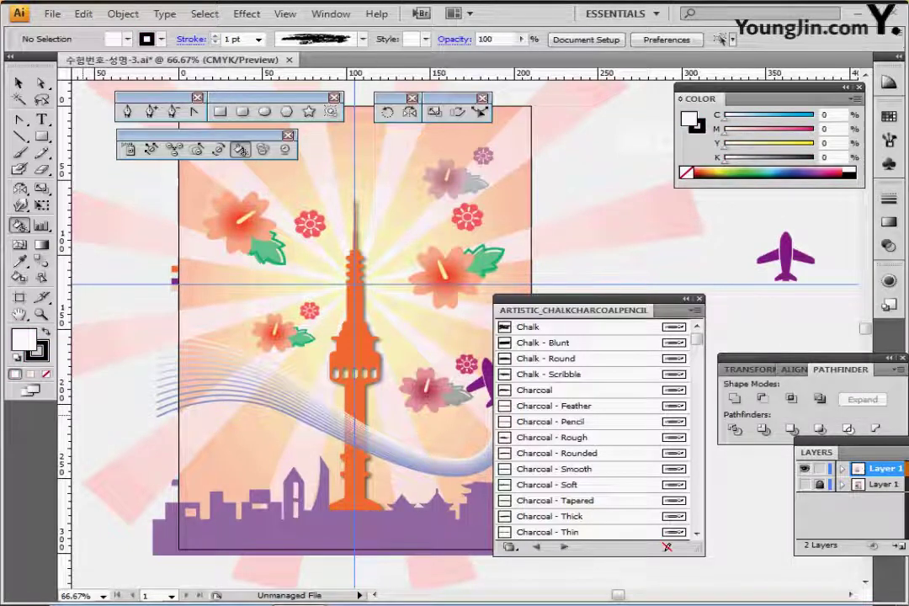
{"action": "key", "text": "slash"}
{"action": "left_click", "coordinate": [699, 299]}
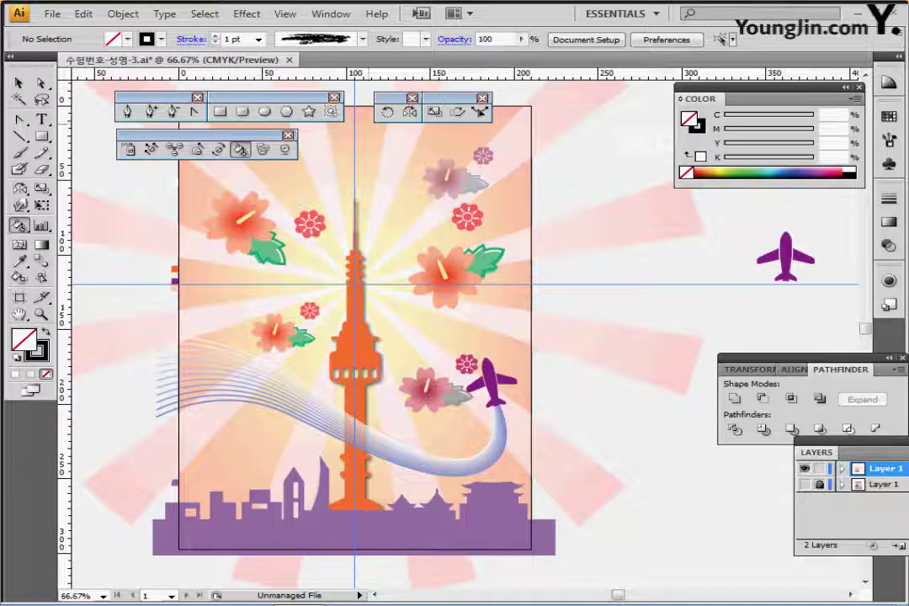
{"action": "key", "text": "Escape"}
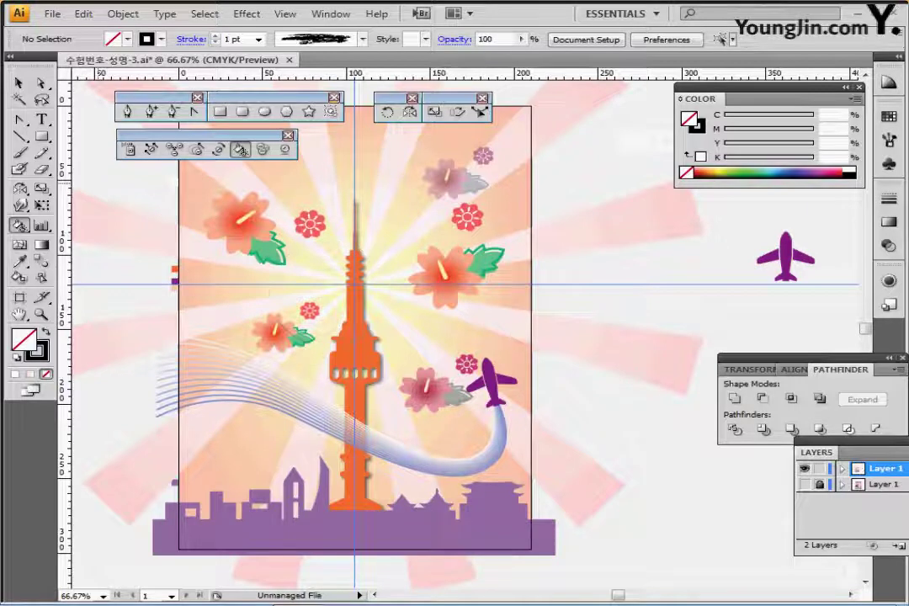
- Paint the slanted stem of a letter K over the ribbon's left end with the Paintbrush and deselect it
{"action": "left_click", "coordinate": [20, 153]}
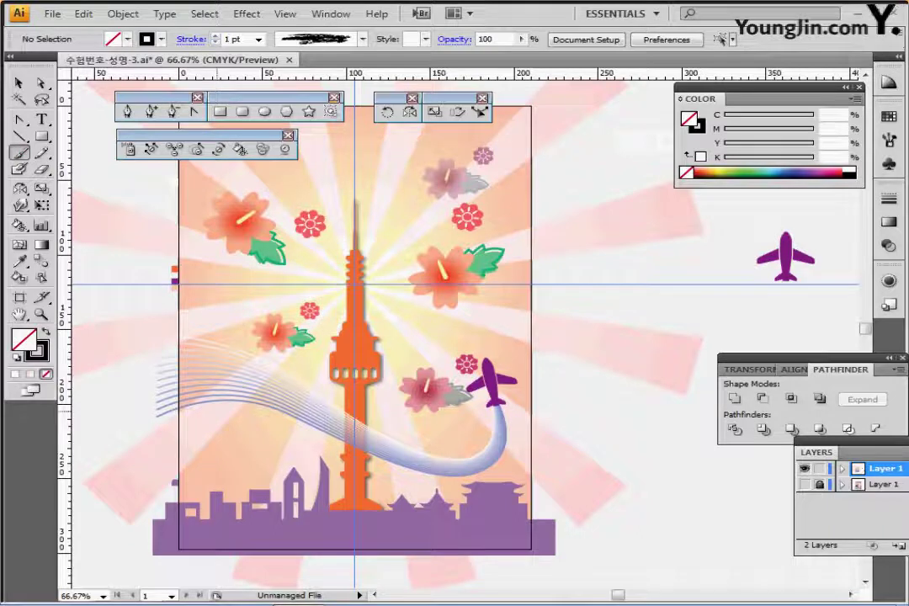
{"action": "left_click", "coordinate": [252, 408], "text": "ctrl"}
{"action": "left_click", "coordinate": [252, 407], "text": "ctrl"}
{"action": "left_click_drag", "start_coordinate": [587, 254], "coordinate": [294, 390]}
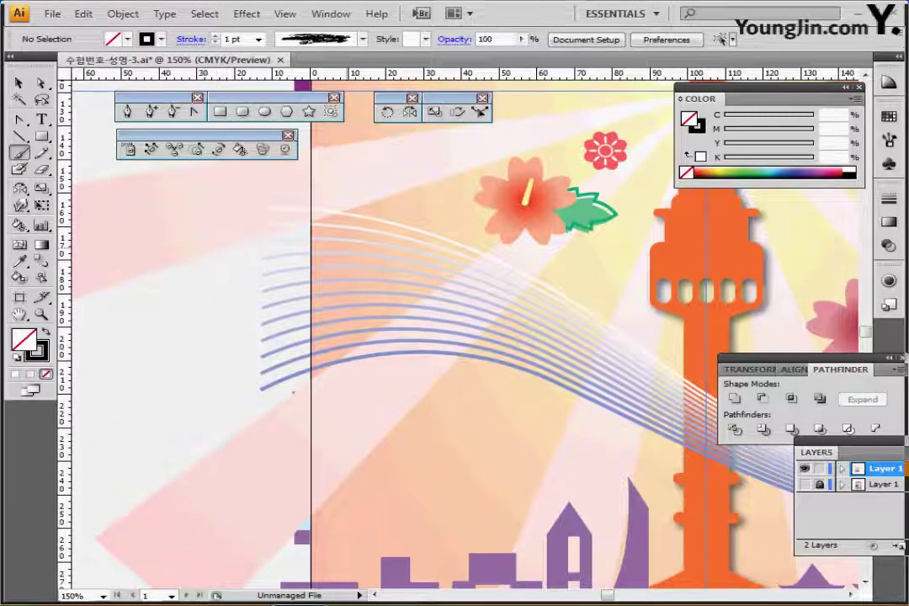
{"action": "left_click_drag", "start_coordinate": [294, 392], "coordinate": [216, 473]}
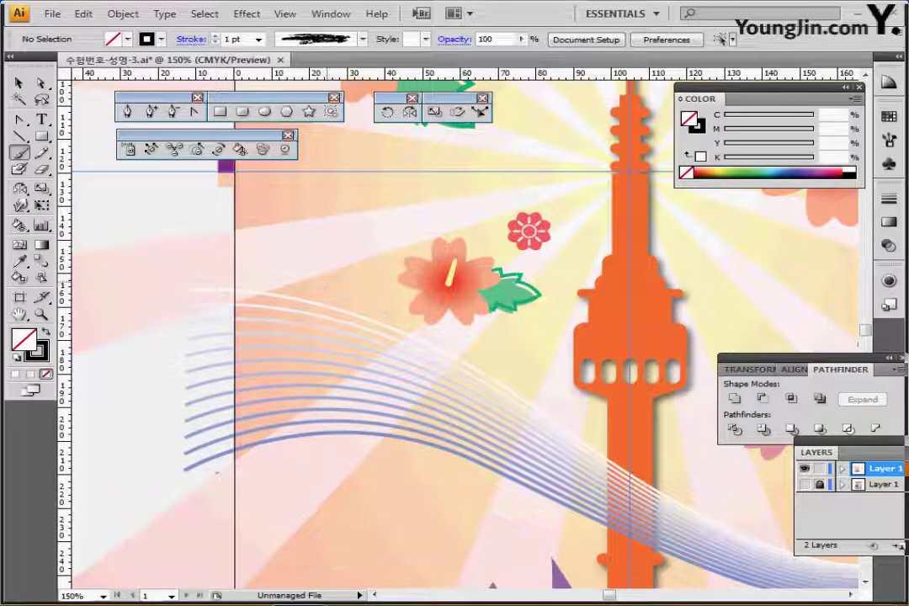
{"action": "left_click_drag", "start_coordinate": [326, 287], "coordinate": [242, 408]}
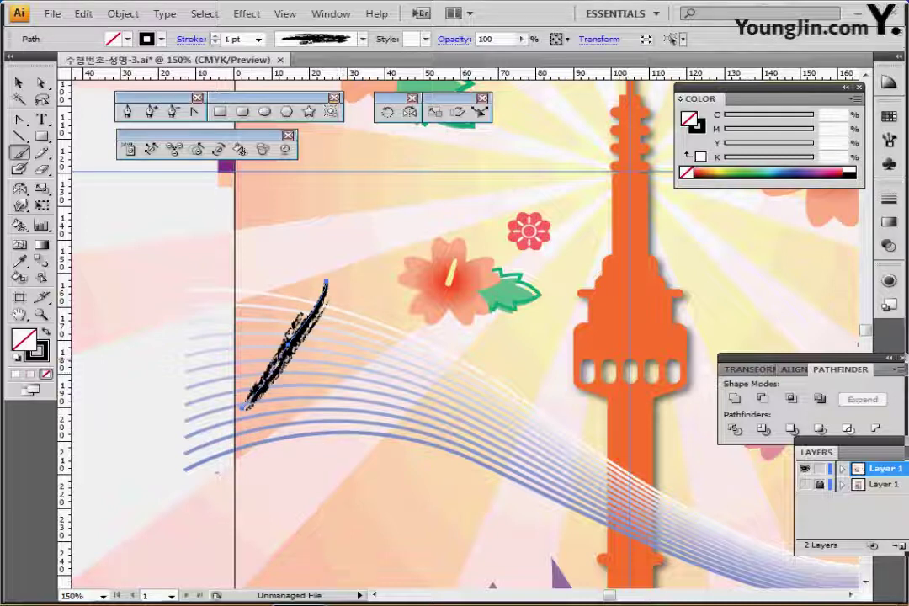
{"action": "mouse_move", "coordinate": [363, 368]}
{"action": "left_mouse_down"}
{"action": "mouse_move", "coordinate": [379, 339]}
{"action": "mouse_move", "coordinate": [378, 275]}
{"action": "left_mouse_up"}
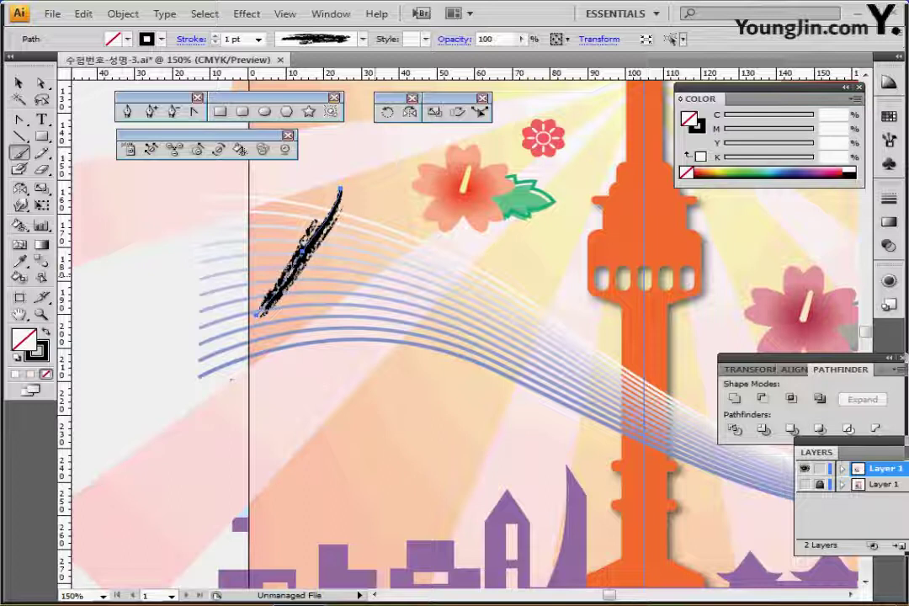
{"action": "mouse_move", "coordinate": [232, 380]}
{"action": "left_mouse_down"}
{"action": "mouse_move", "coordinate": [212, 419]}
{"action": "mouse_move", "coordinate": [229, 410]}
{"action": "left_mouse_up"}
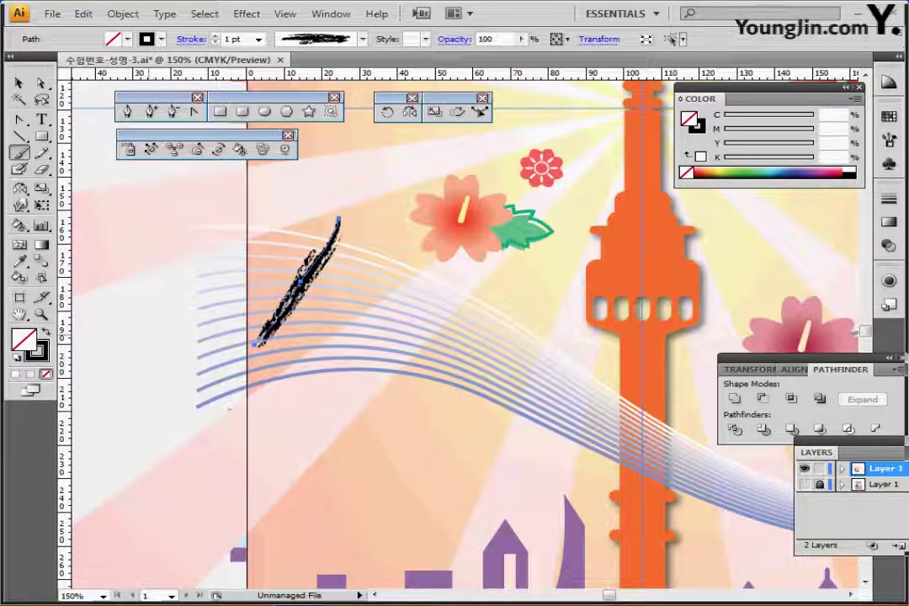
{"action": "key", "text": "ctrl"}
{"action": "key", "text": "ctrl"}
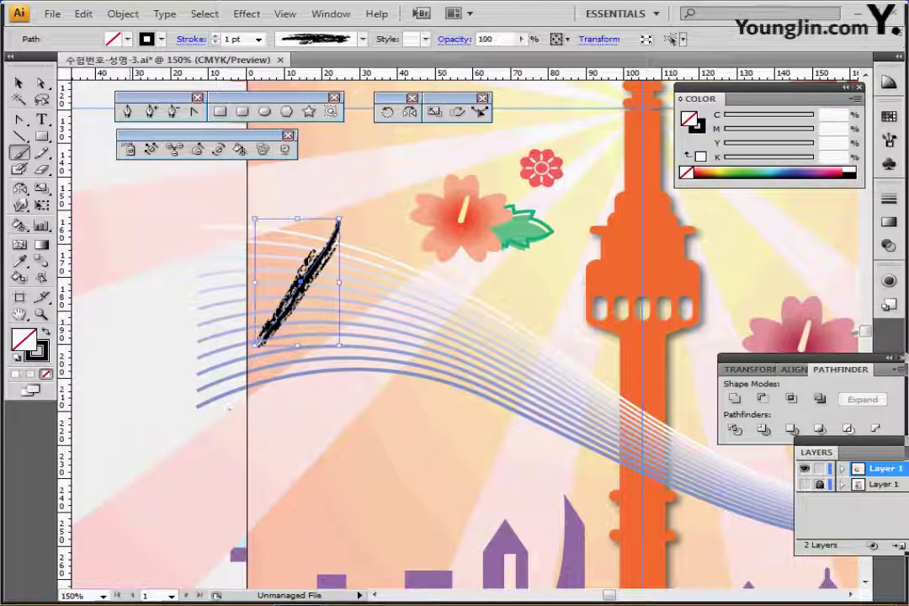
{"action": "left_click", "coordinate": [229, 409], "text": "ctrl"}
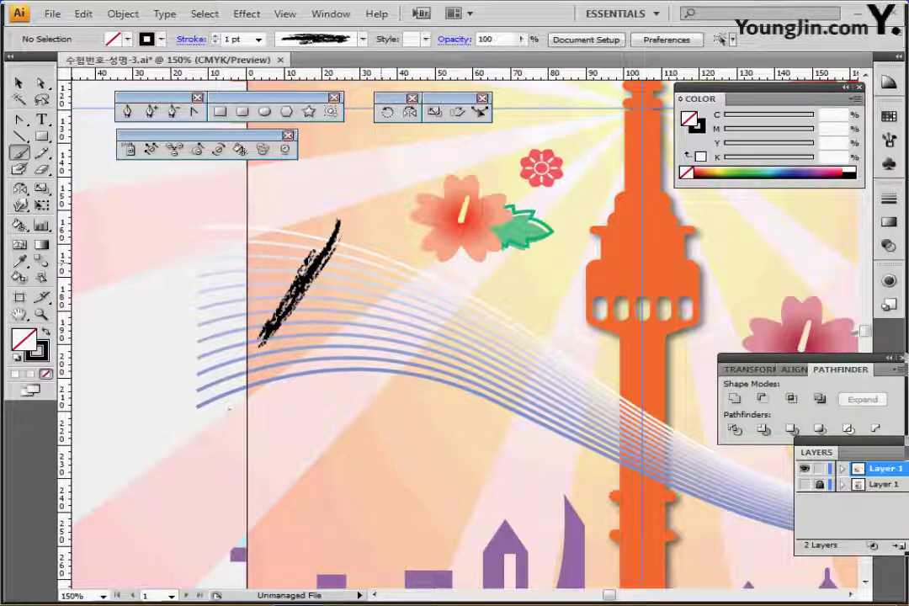
- Paint the upper arm and lower leg of the K as a brush stroke meeting the slanted stem
{"action": "left_click_drag", "start_coordinate": [389, 257], "coordinate": [324, 303]}
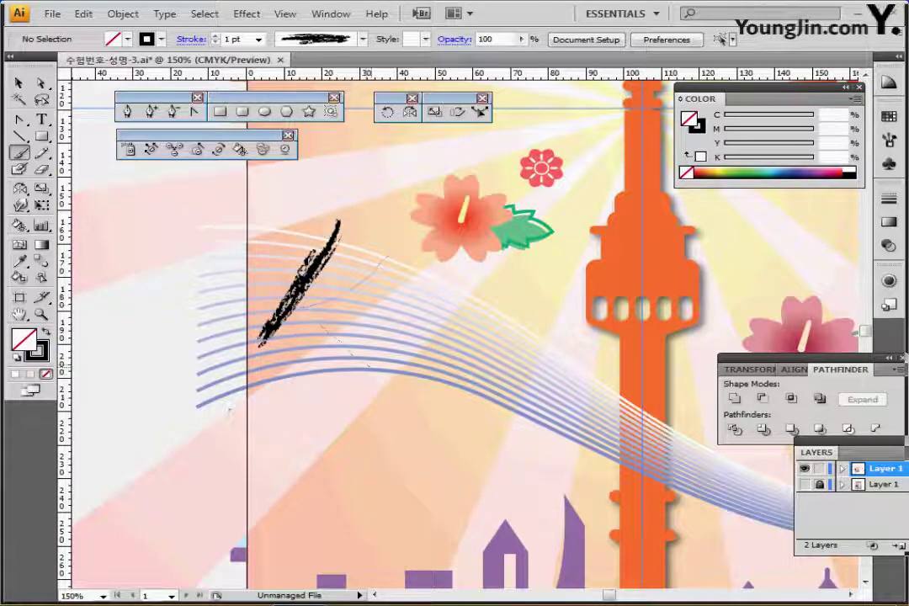
{"action": "left_click_drag", "start_coordinate": [370, 367], "coordinate": [371, 369]}
{"action": "left_click_drag", "start_coordinate": [318, 305], "coordinate": [325, 299]}
- Try to reposition the end anchor points of the K's arm and leg, and undo the changes
{"action": "key", "text": "a"}
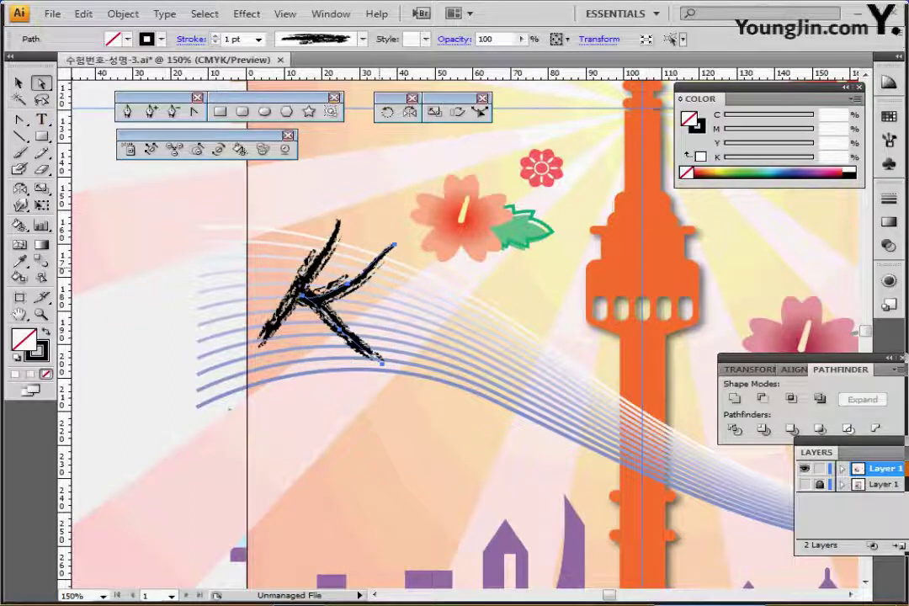
{"action": "left_click_drag", "start_coordinate": [393, 246], "coordinate": [399, 250]}
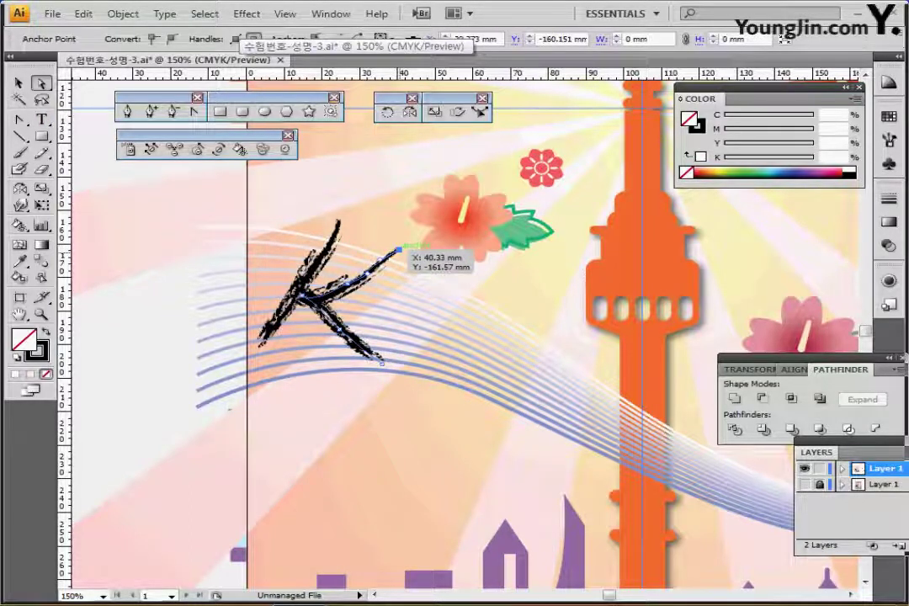
{"action": "left_click_drag", "start_coordinate": [383, 361], "coordinate": [376, 365]}
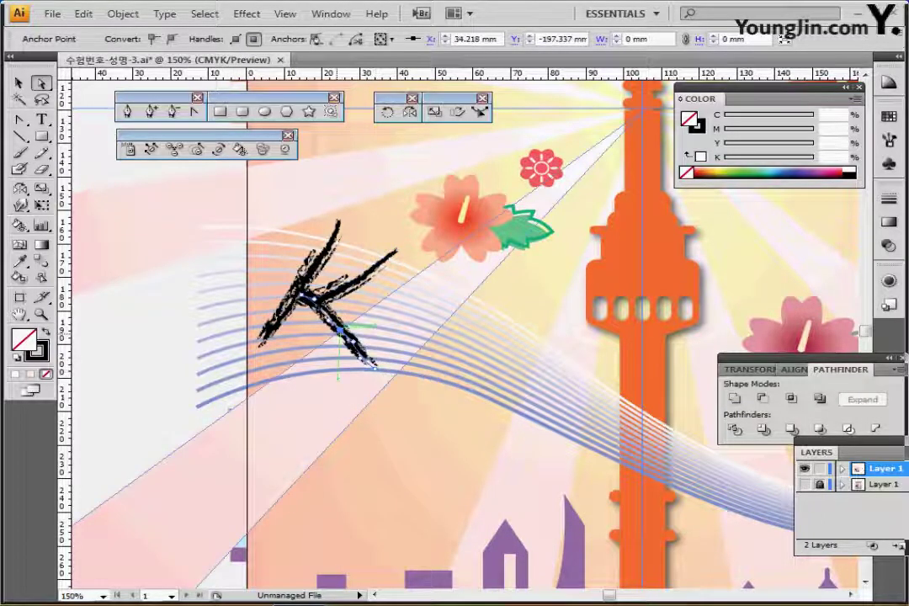
{"action": "left_click", "coordinate": [339, 330]}
{"action": "key", "text": "ctrl+z"}
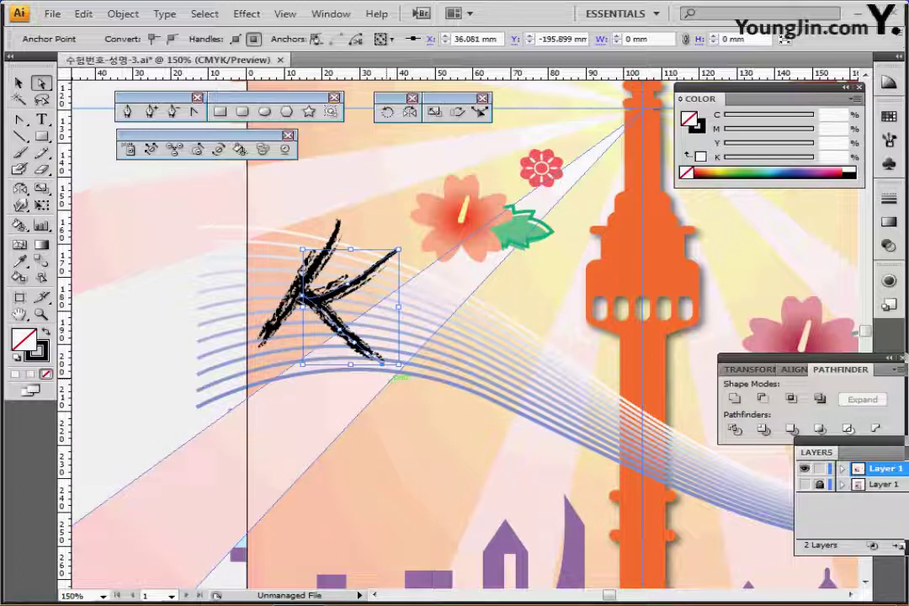
{"action": "key", "text": "ctrl+z"}
{"action": "left_click", "coordinate": [155, 393]}
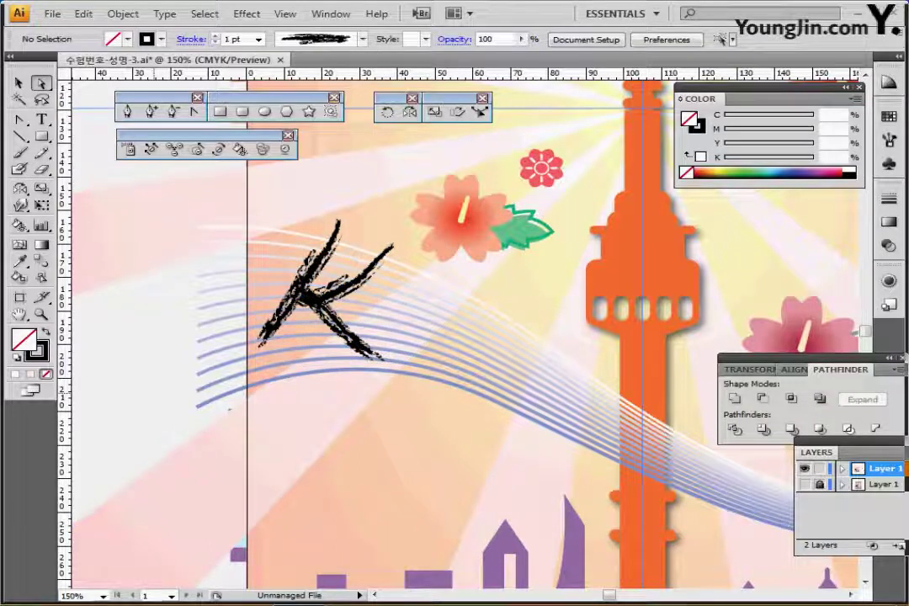
- Save the file, move the "Fair" text from beside the artboard to the right of the painted K, and save again
{"action": "key", "text": "ctrl+minus"}
{"action": "left_click_drag", "start_coordinate": [505, 337], "coordinate": [399, 333]}
{"action": "key", "text": "ctrl+s"}
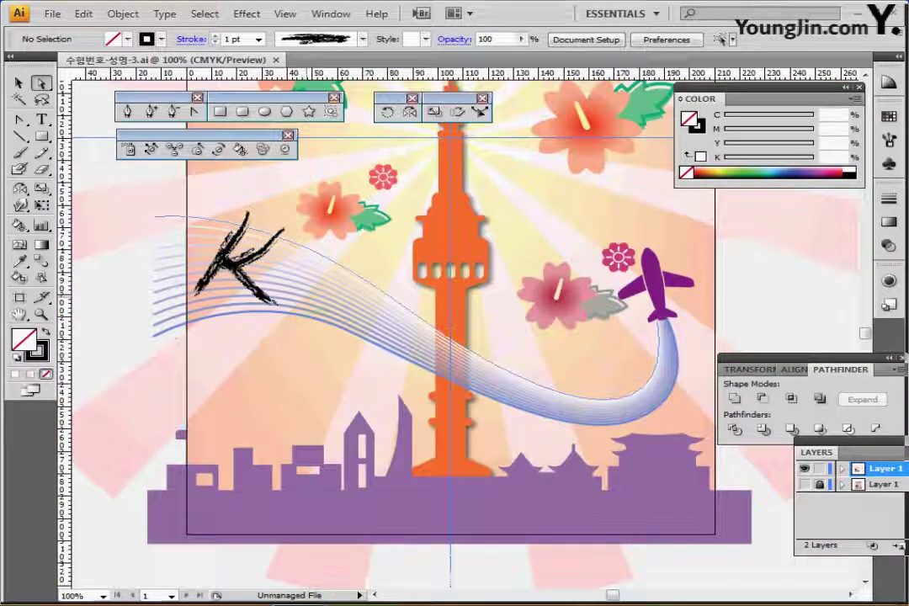
{"action": "left_click_drag", "start_coordinate": [399, 334], "coordinate": [368, 214]}
{"action": "scroll", "coordinate": [611, 293], "scroll_direction": "down", "scroll_amount": 2}
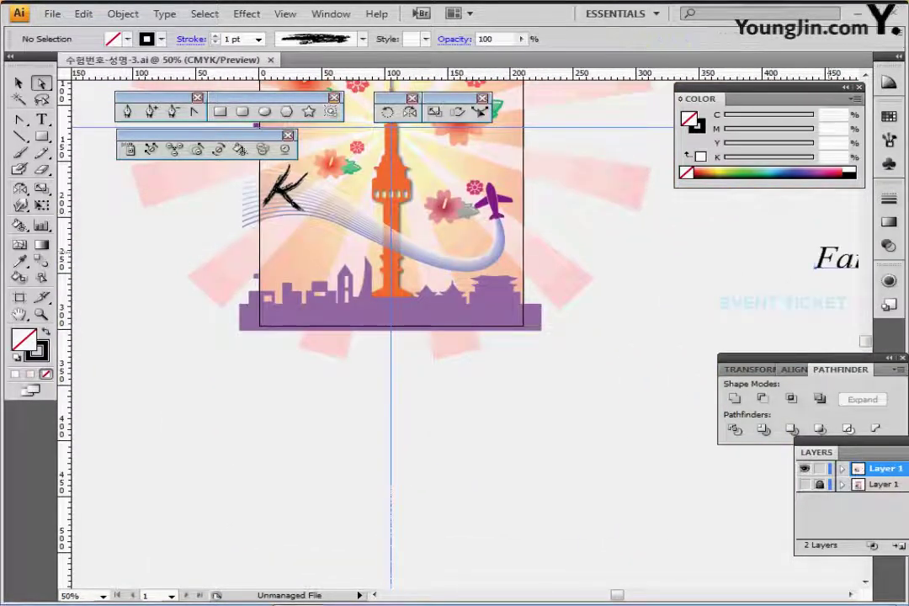
{"action": "left_click_drag", "start_coordinate": [835, 260], "coordinate": [324, 205]}
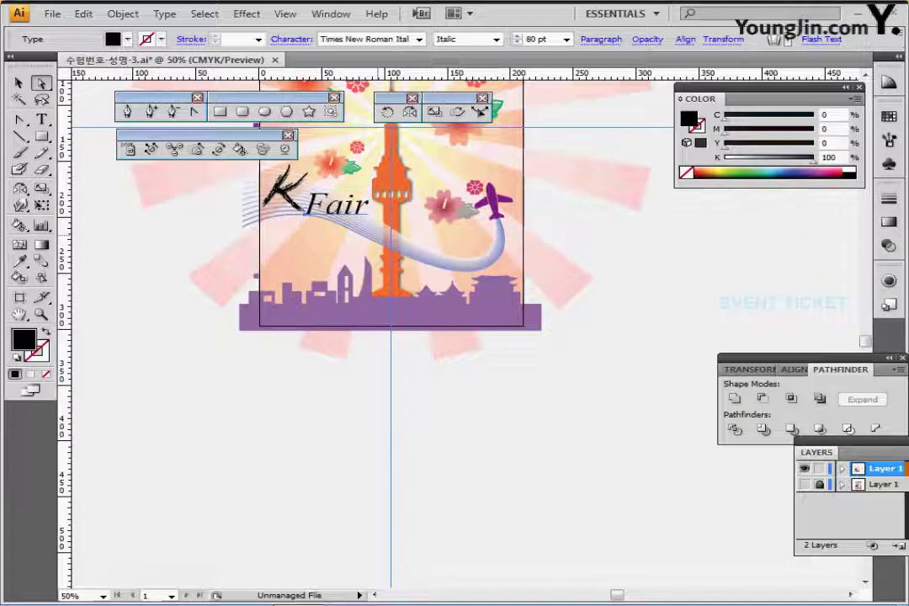
{"action": "key", "text": "ctrl+plus"}
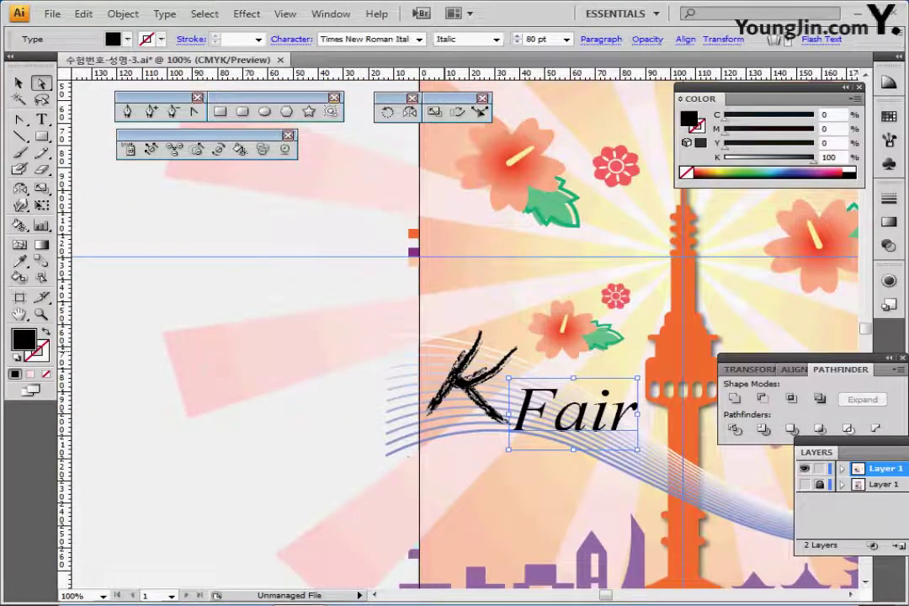
{"action": "key", "text": "ctrl+shift+a"}
{"action": "key", "text": "ctrl+s"}
- Rotate the "Fair" text clockwise so it slopes along the ribbon beside the painted K, and deselect it
{"action": "left_click_drag", "start_coordinate": [539, 353], "coordinate": [251, 219]}
{"action": "key", "text": "v"}
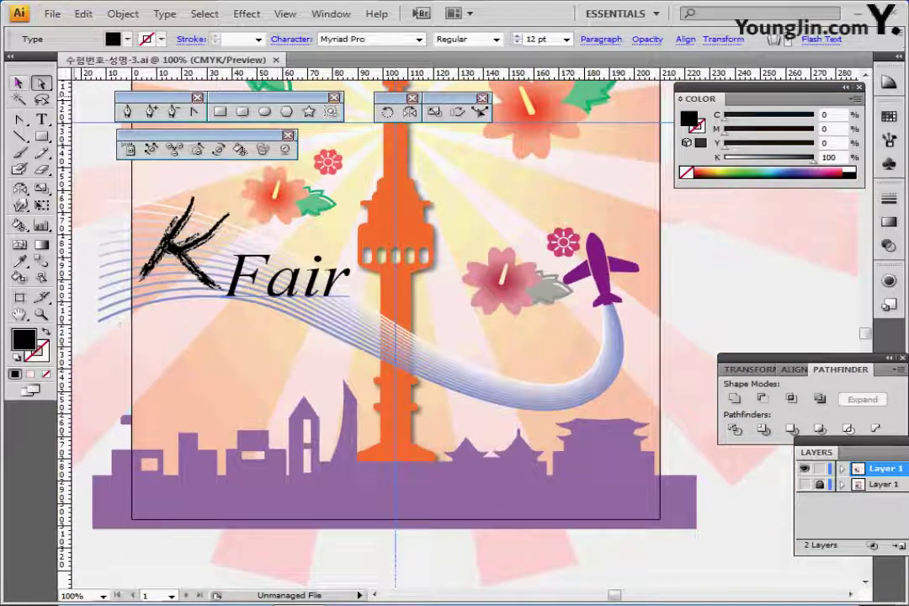
{"action": "left_click", "coordinate": [18, 83]}
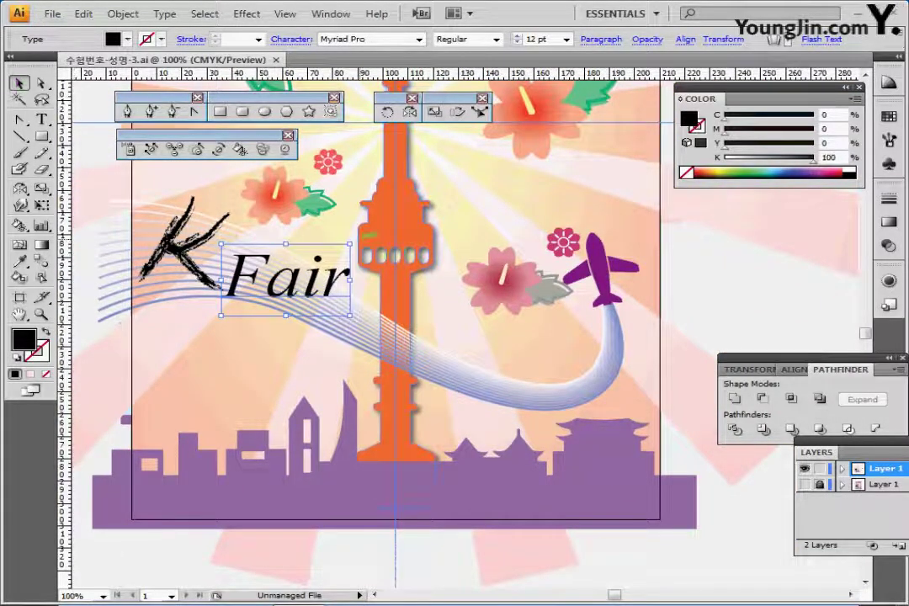
{"action": "left_click_drag", "start_coordinate": [354, 241], "coordinate": [365, 263]}
{"action": "left_click_drag", "start_coordinate": [240, 253], "coordinate": [246, 262]}
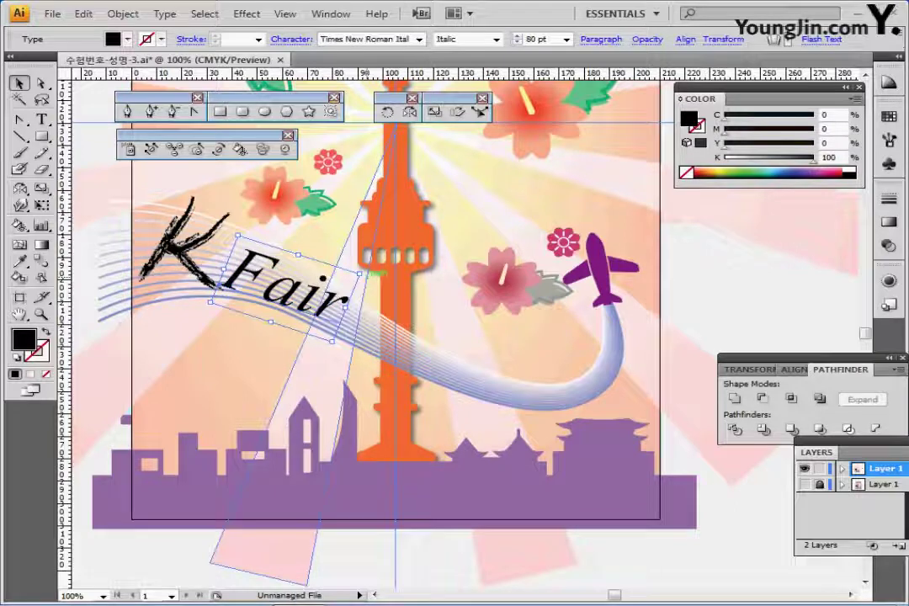
{"action": "left_click_drag", "start_coordinate": [371, 272], "coordinate": [375, 273]}
{"action": "key", "text": "ctrl+shift+a"}
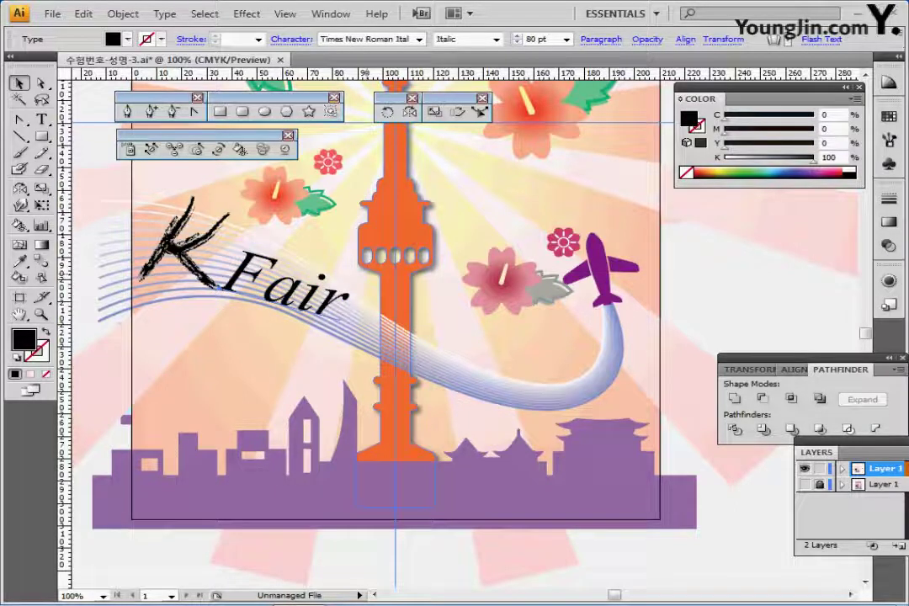
- Examine the whole poster and the empty sky area above the tower at closer range
{"action": "key", "text": "ctrl+minus"}
{"action": "left_click_drag", "start_coordinate": [459, 330], "coordinate": [352, 412]}
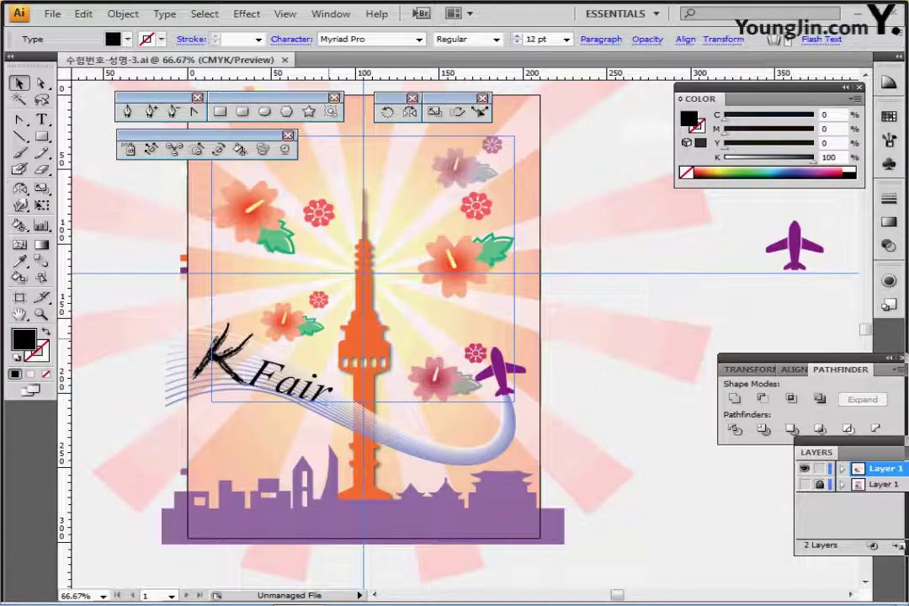
{"action": "left_click_drag", "start_coordinate": [361, 183], "coordinate": [367, 251]}
{"action": "key", "text": "ctrl+plus"}
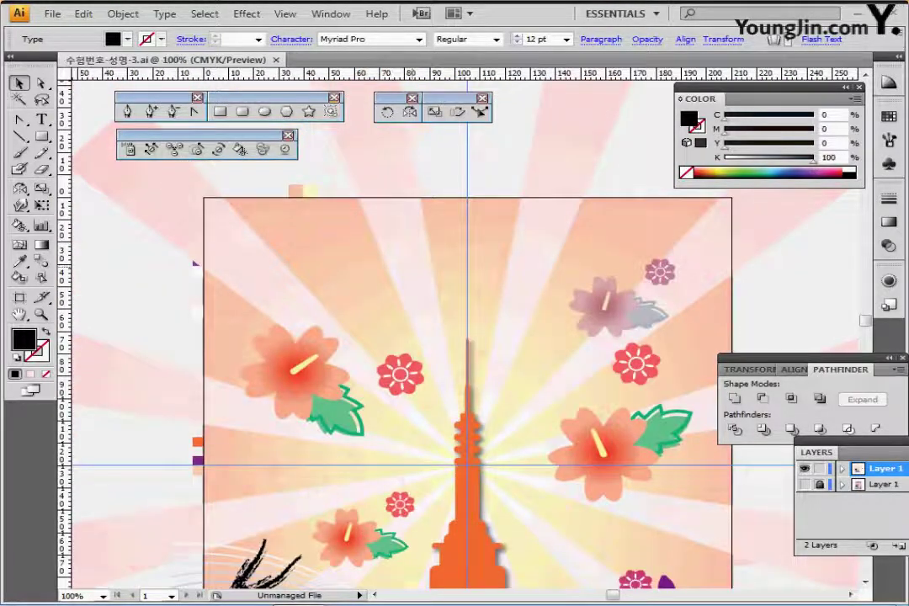
{"action": "key", "text": "ctrl+plus"}
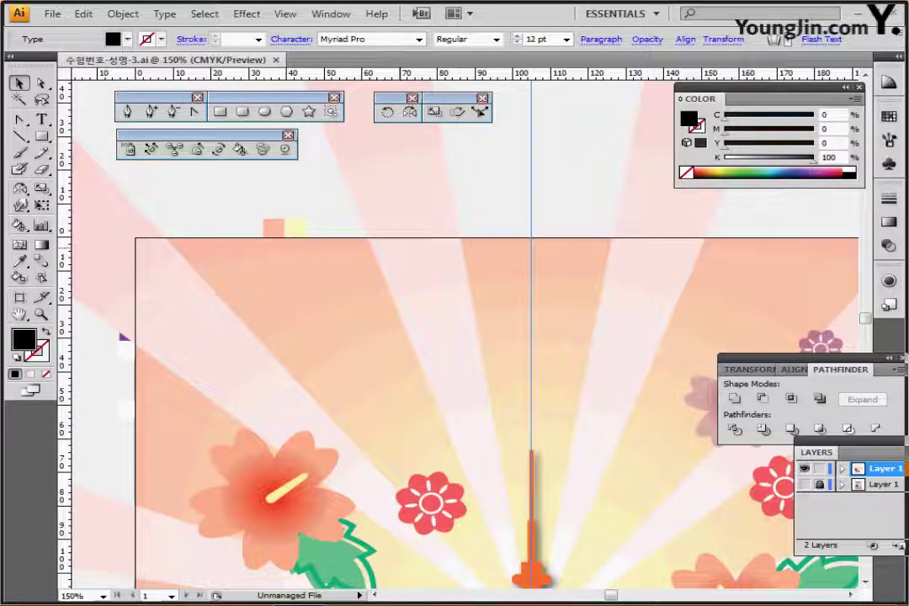
{"action": "left_click_drag", "start_coordinate": [424, 340], "coordinate": [366, 315]}
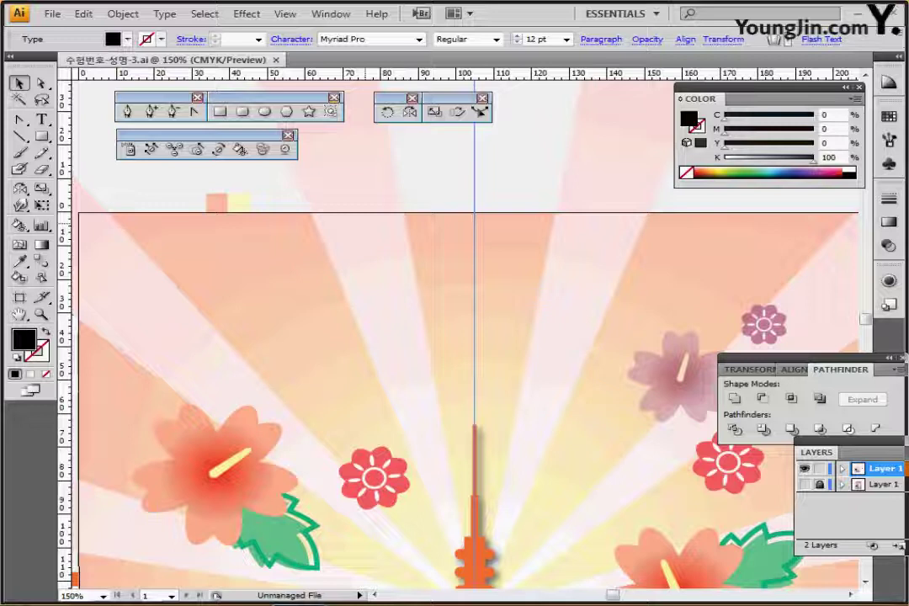
{"action": "key", "text": "ctrl+minus"}
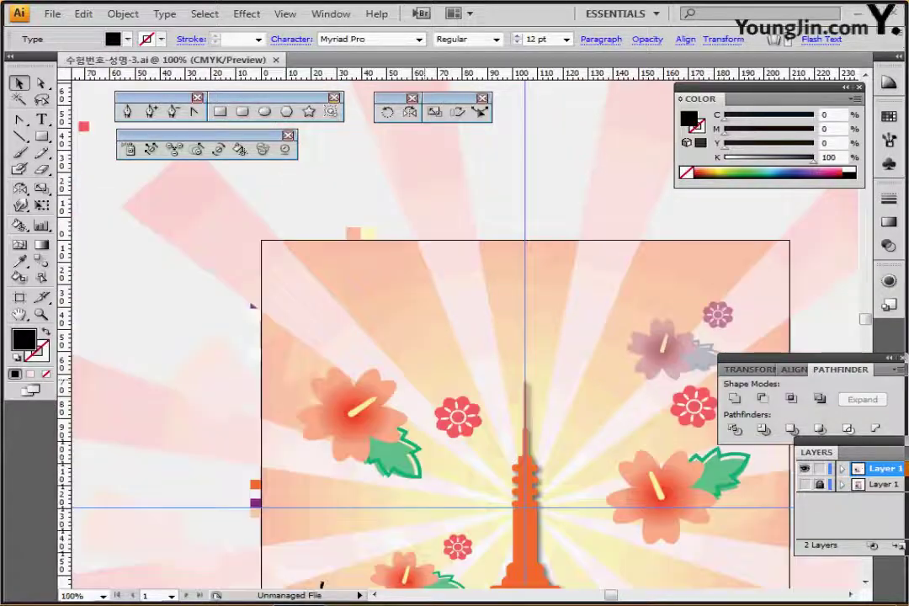
{"action": "key", "text": "ctrl+minus"}
{"action": "scroll", "coordinate": [454, 337], "scroll_direction": "down", "scroll_amount": 1}
{"action": "scroll", "coordinate": [454, 337], "scroll_direction": "right", "scroll_amount": 2}
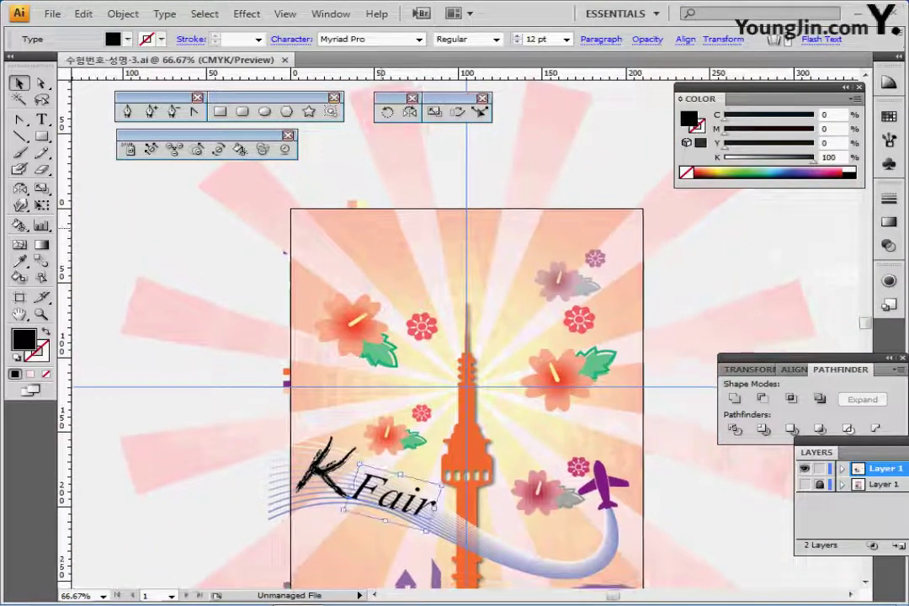
- Load the fill from the small purple square beside the artboard in Outline view, and compare it with the SEOUL TOUR badge on the locked layer
{"action": "key", "text": "ctrl+y"}
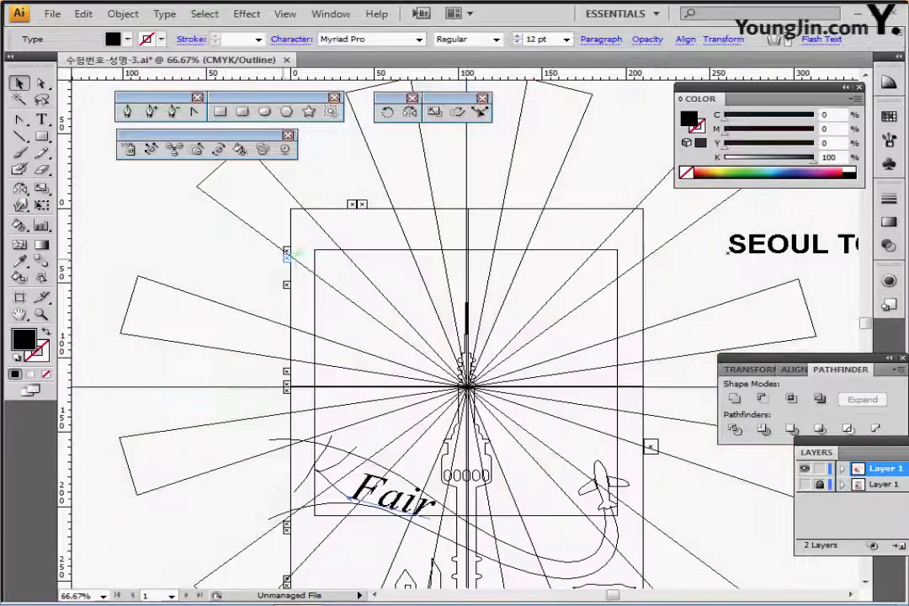
{"action": "left_click", "coordinate": [287, 251]}
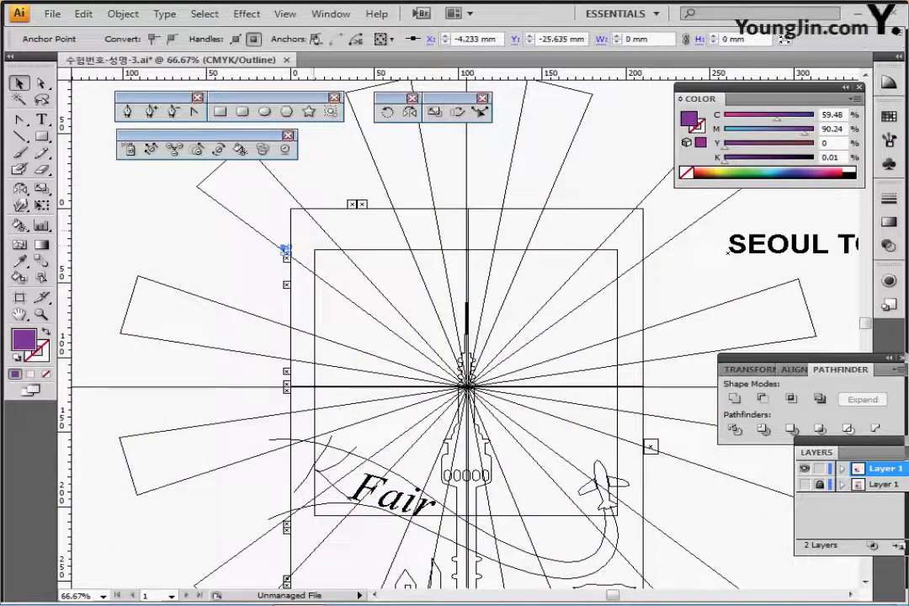
{"action": "left_click", "coordinate": [406, 199]}
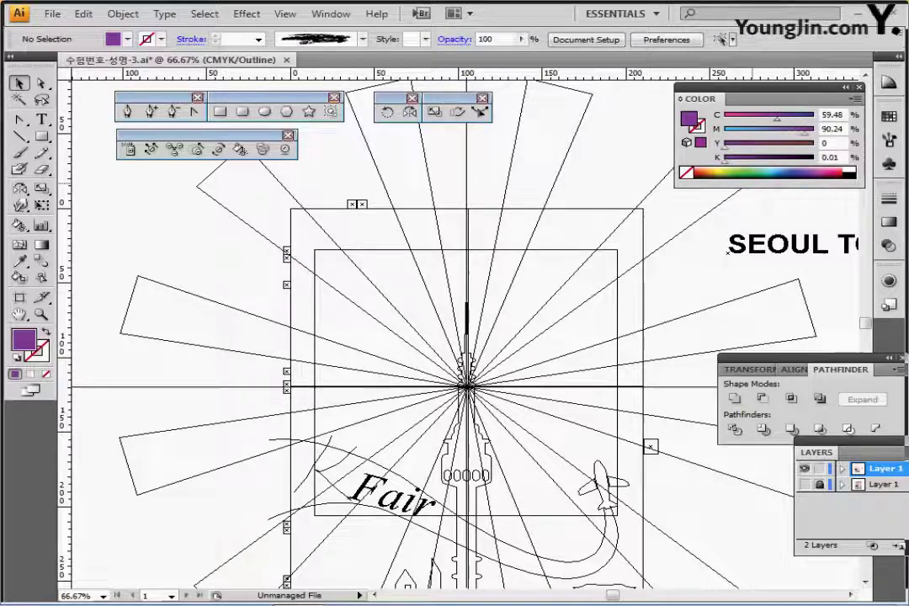
{"action": "left_click", "coordinate": [806, 469]}
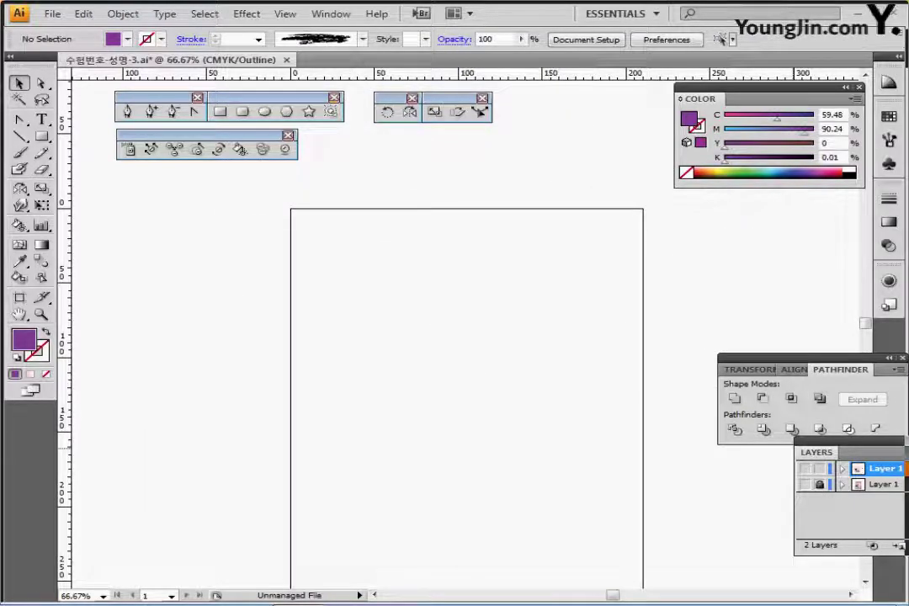
{"action": "left_click", "coordinate": [805, 485]}
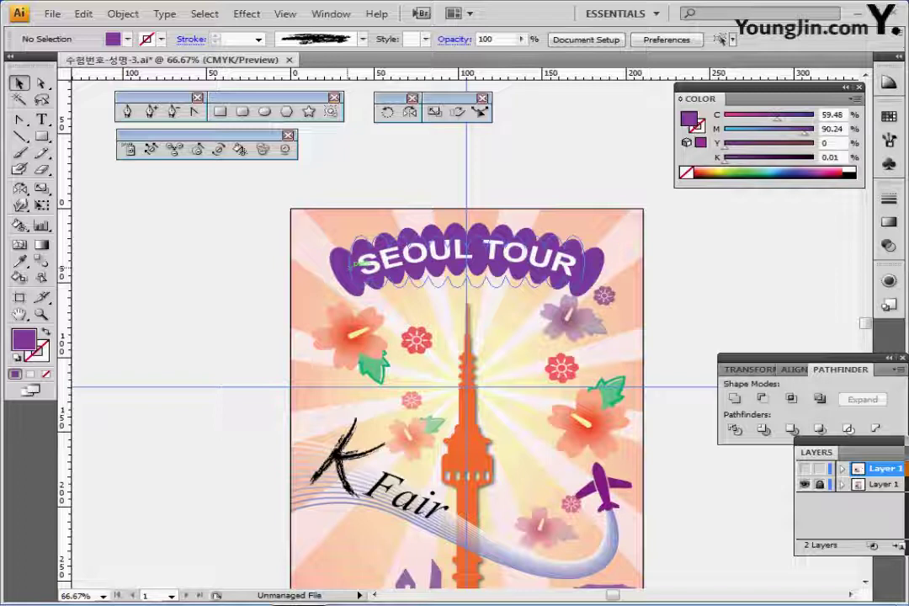
{"action": "key", "text": "i"}
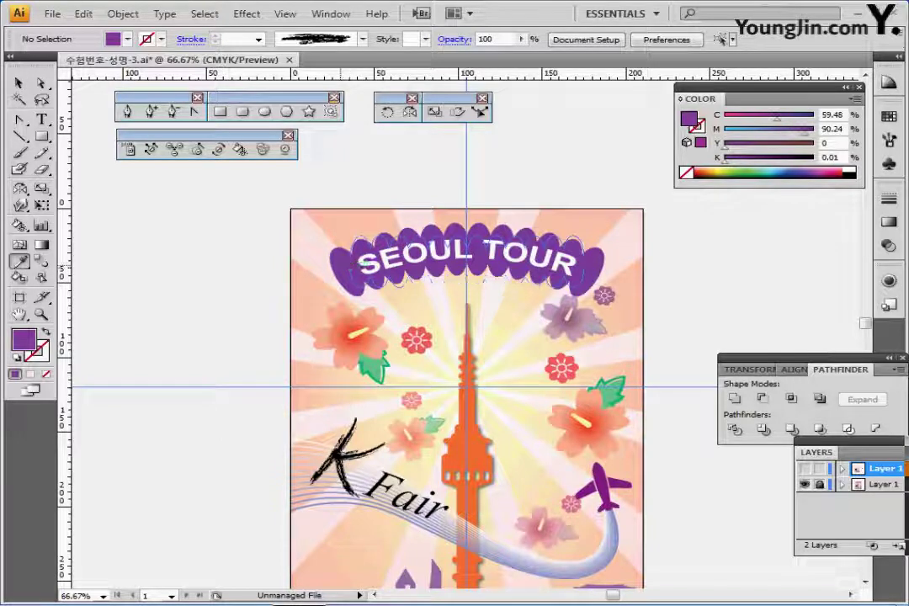
{"action": "key", "text": "ctrl+y"}
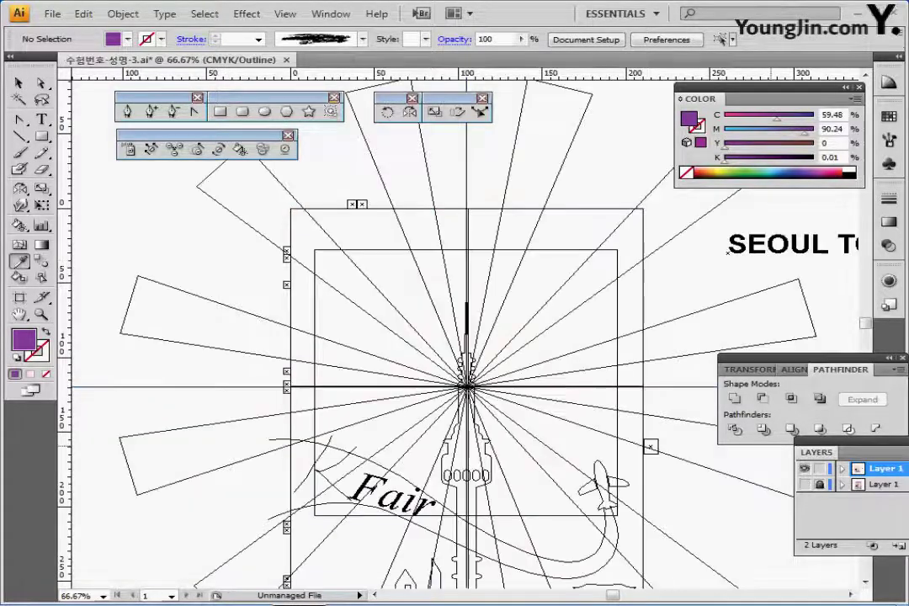
- Set the fill color to C 60, M 90, Y 0, K 0 with nothing selected in Preview view
{"action": "key", "text": "ctrl+plus"}
{"action": "key", "text": "ctrl+plus"}
{"action": "key", "text": "ctrl+y"}
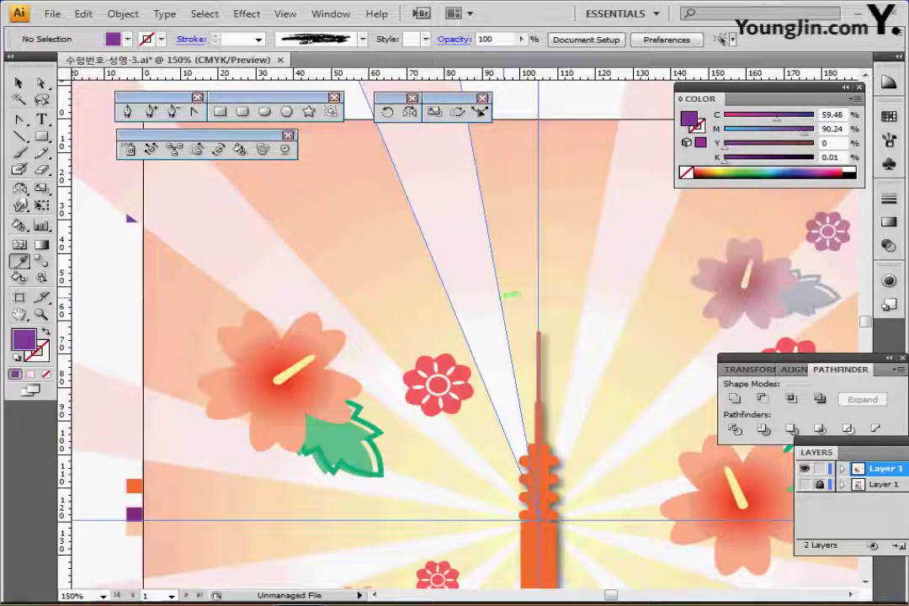
{"action": "left_click_drag", "start_coordinate": [502, 297], "coordinate": [434, 315]}
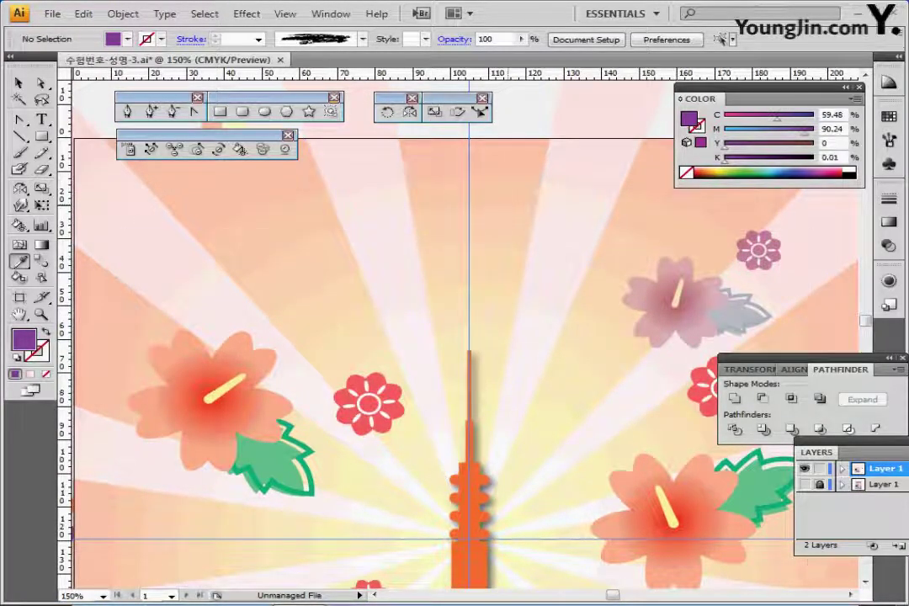
{"action": "double_click", "coordinate": [832, 115]}
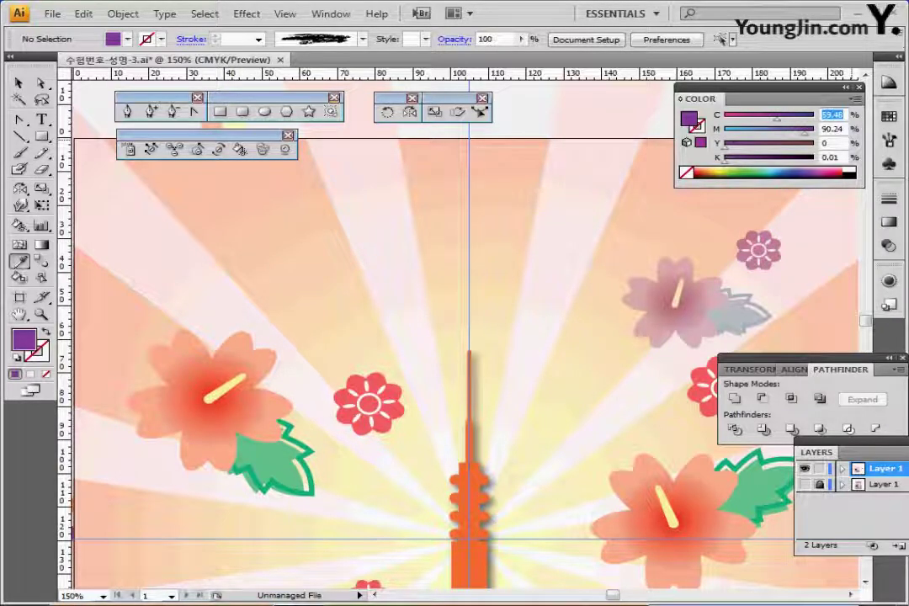
{"action": "type", "text": "60"}
{"action": "key", "text": "Tab"}
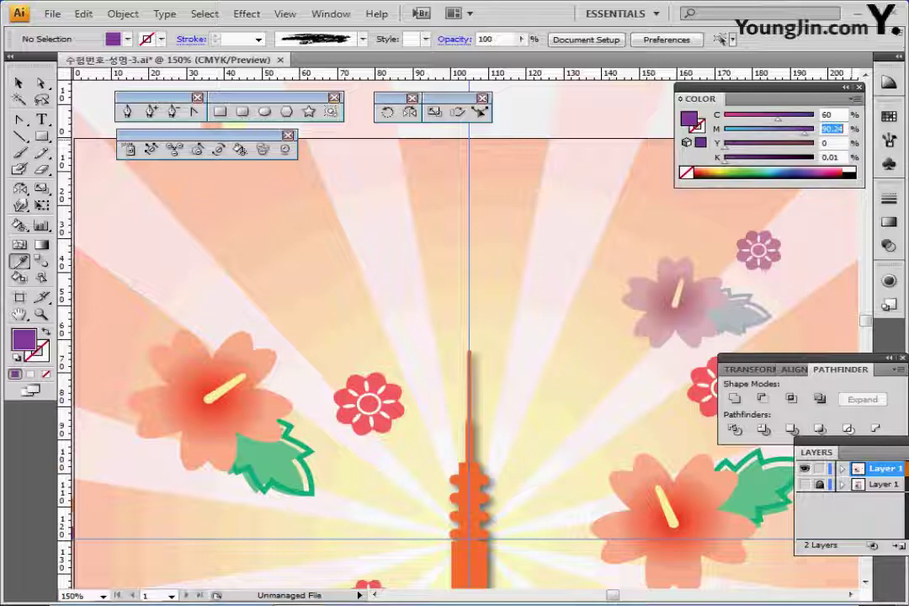
{"action": "type", "text": "90"}
{"action": "key", "text": "Tab"}
{"action": "key", "text": "Tab"}
{"action": "type", "text": "0"}
{"action": "key", "text": "Return"}
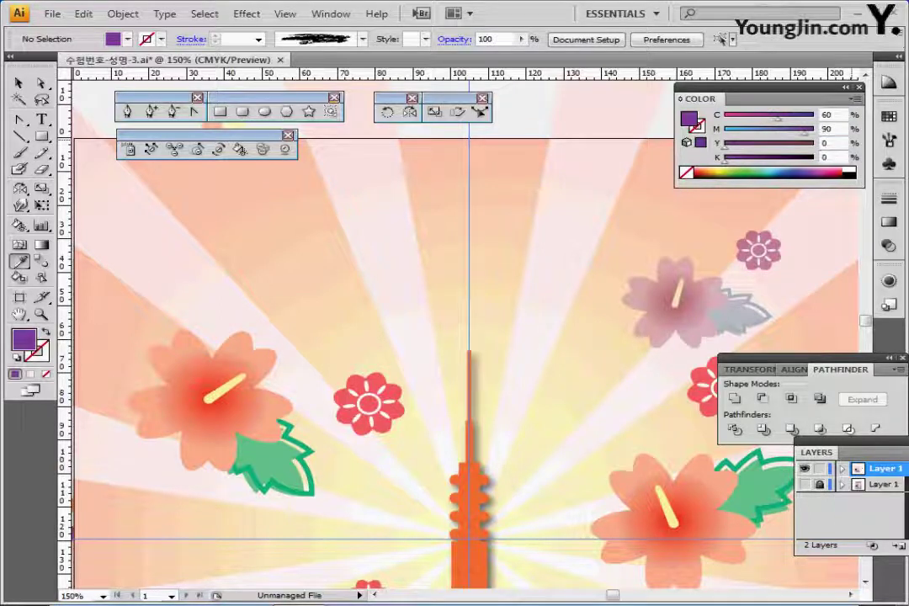
- Draw a narrow upright purple ellipse in the sky above the large upper-left flower
{"action": "key", "text": "ctrl+minus"}
{"action": "left_click_drag", "start_coordinate": [358, 351], "coordinate": [229, 337]}
{"action": "key", "text": "l"}
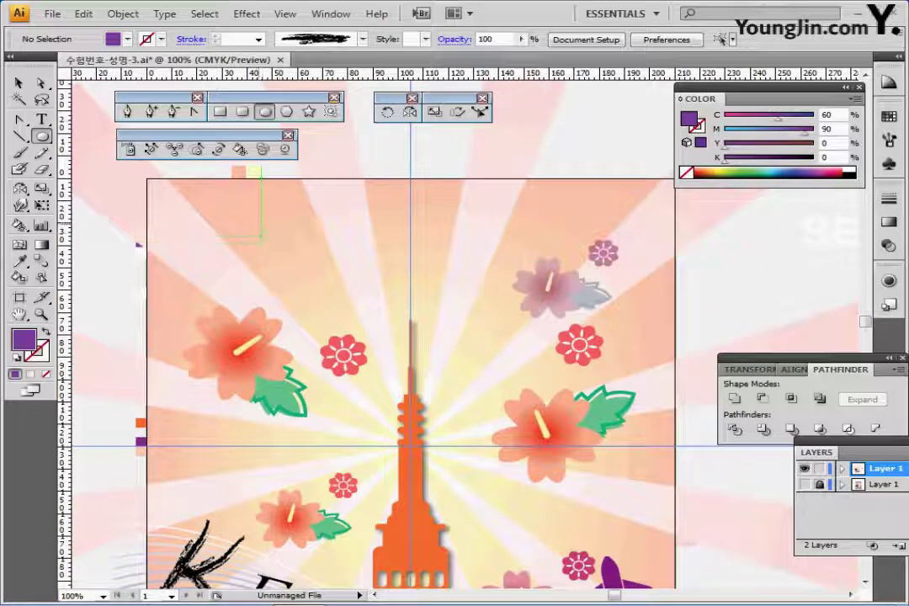
{"action": "left_click_drag", "start_coordinate": [255, 225], "coordinate": [243, 263]}
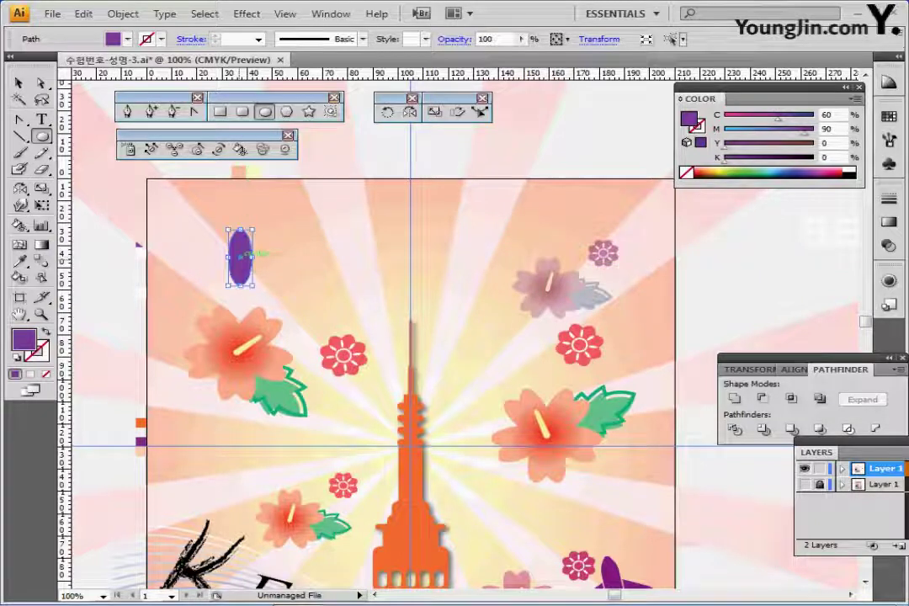
- Copy the ellipse horizontally with a slight overlap and repeat the copy until twelve ellipses form a row
{"action": "left_click_drag", "start_coordinate": [244, 256], "coordinate": [259, 257]}
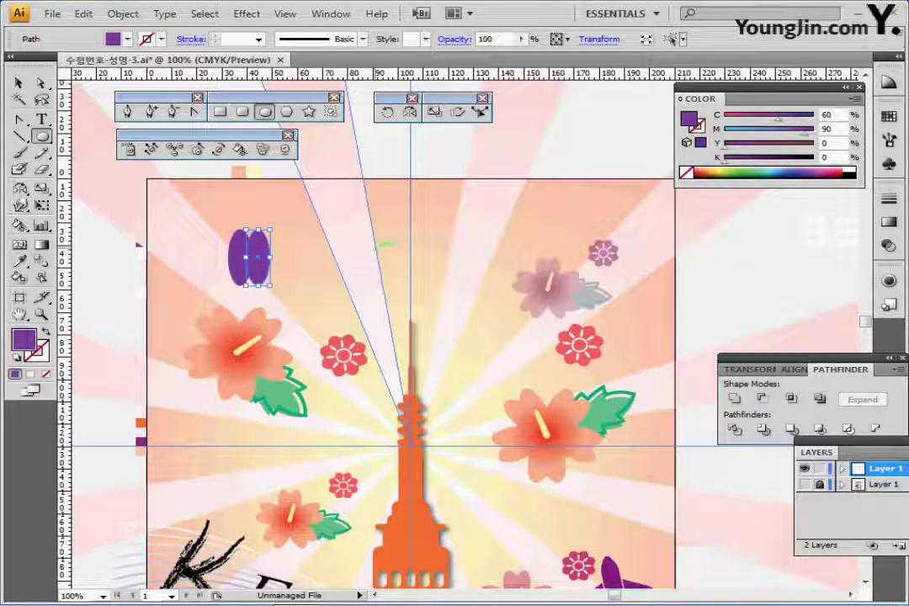
{"action": "key", "text": "ctrl+d"}
{"action": "key", "text": "ctrl+d"}
{"action": "key", "text": "ctrl+d"}
{"action": "key", "text": "ctrl+d"}
{"action": "key", "text": "ctrl+d"}
{"action": "key", "text": "ctrl+d"}
{"action": "key", "text": "ctrl+d"}
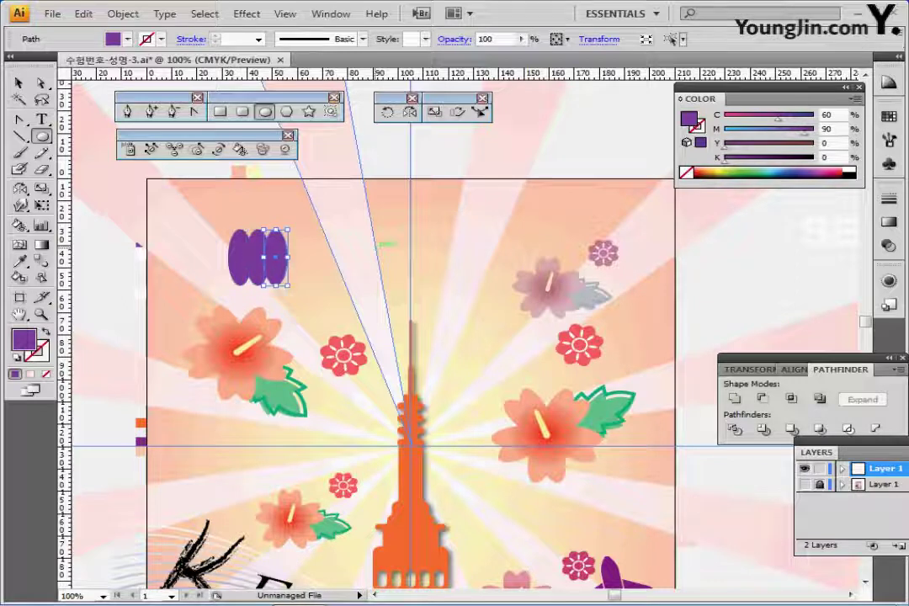
{"action": "key", "text": "ctrl+d"}
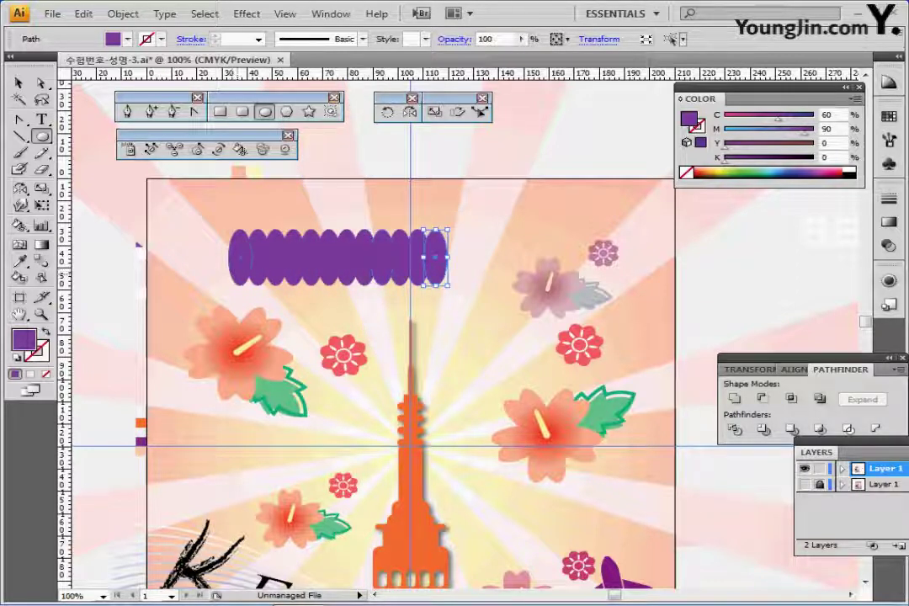
- Select only the twelve purple ellipses, widen the row, center it on the vertical guide, and deselect it
{"action": "key", "text": "ctrl+a"}
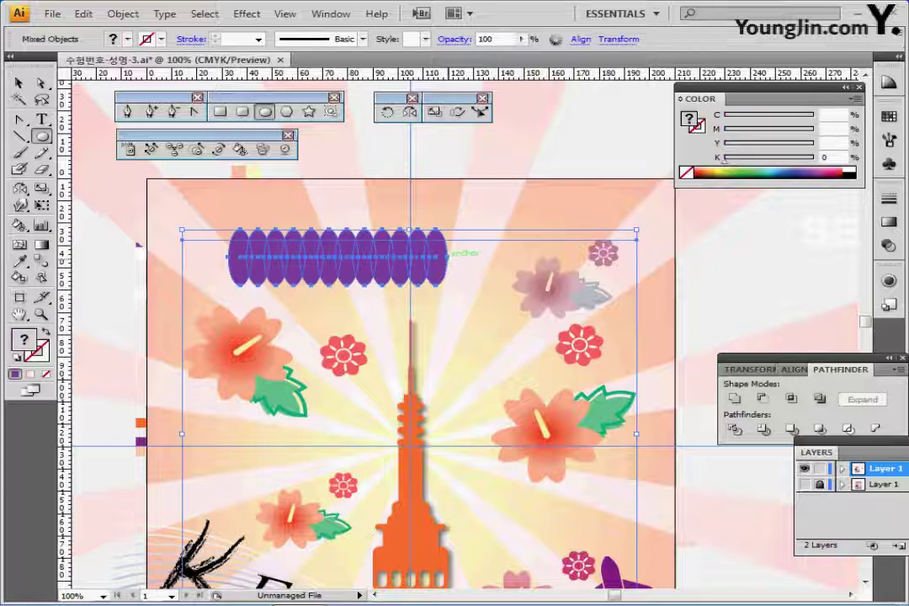
{"action": "left_click", "coordinate": [473, 240], "text": "ctrl+shift"}
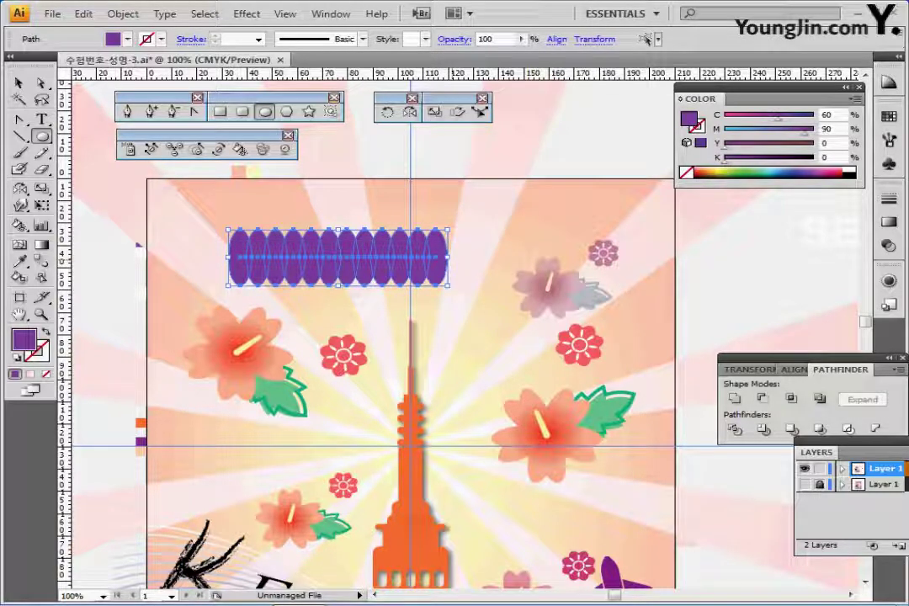
{"action": "left_click_drag", "start_coordinate": [444, 254], "coordinate": [561, 286]}
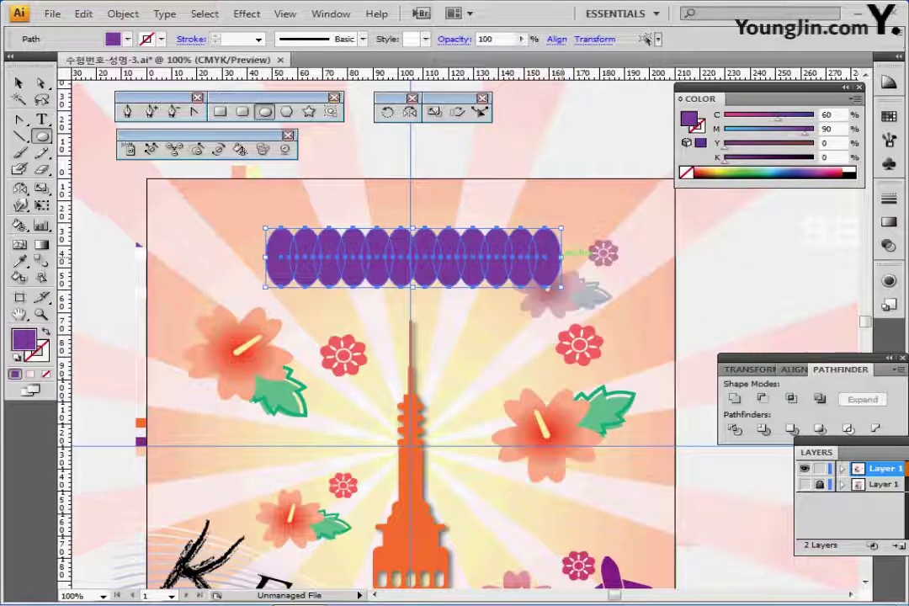
{"action": "key", "text": "ctrl+shift+a"}
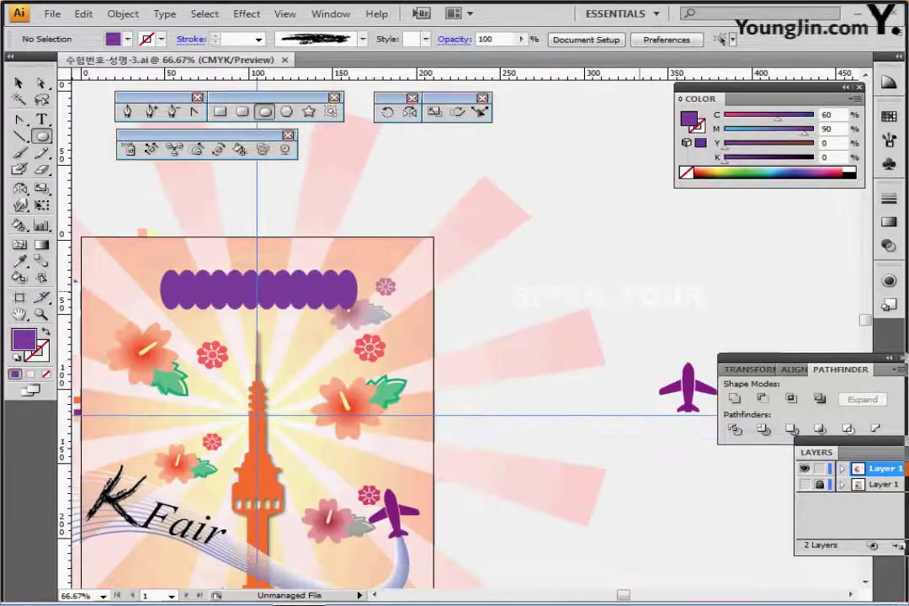
- Bring the white SEOUL TOUR text beside the artboard to the front and place it over the purple ellipse row
{"action": "left_click_drag", "start_coordinate": [640, 280], "coordinate": [658, 266]}
{"action": "left_click", "coordinate": [658, 265], "text": "ctrl"}
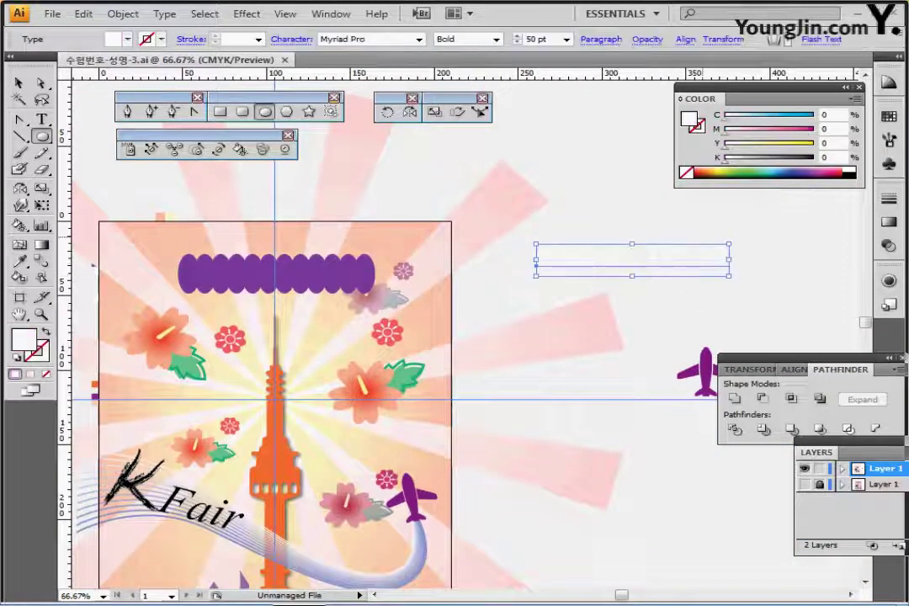
{"action": "key", "text": "ctrl+shift+]"}
{"action": "left_click_drag", "start_coordinate": [631, 259], "coordinate": [244, 276]}
{"action": "key", "text": "ctrl+plus"}
- Select the SEOUL TOUR text together with all the purple ellipses behind it
{"action": "left_click", "coordinate": [345, 276], "text": "ctrl"}
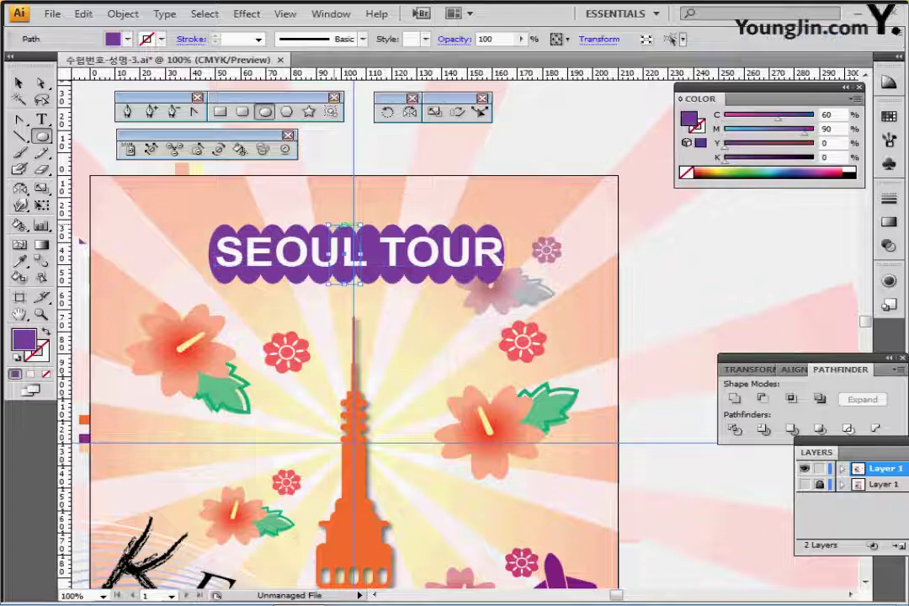
{"action": "left_click", "coordinate": [498, 293], "text": "ctrl"}
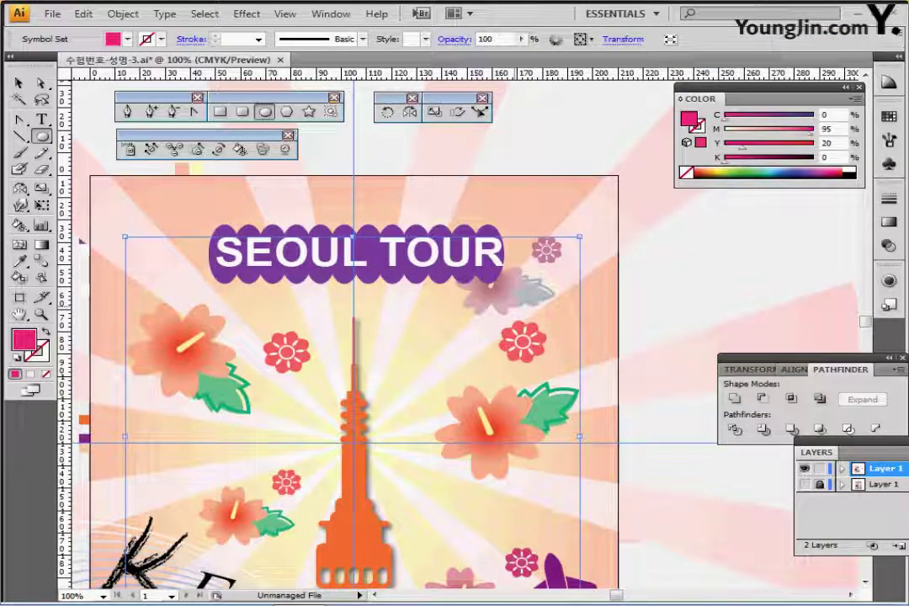
{"action": "key", "text": "ctrl+shift+a"}
{"action": "left_click", "coordinate": [359, 256], "text": "ctrl"}
{"action": "mouse_move", "coordinate": [180, 202]}
{"action": "left_mouse_down"}
{"action": "mouse_move", "coordinate": [533, 306]}
{"action": "mouse_move", "coordinate": [179, 203]}
{"action": "left_mouse_up"}
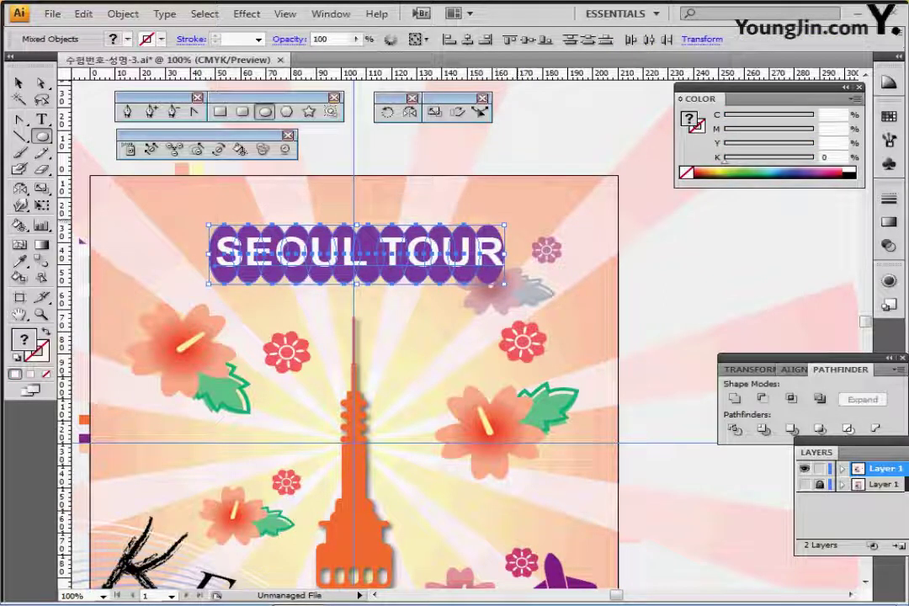
- Enlarge only the purple ellipse row slightly past the end of the SEOUL TOUR text and unite the ellipses into one shape
{"action": "left_click_drag", "start_coordinate": [504, 225], "coordinate": [532, 217]}
{"action": "key", "text": "ctrl+z"}
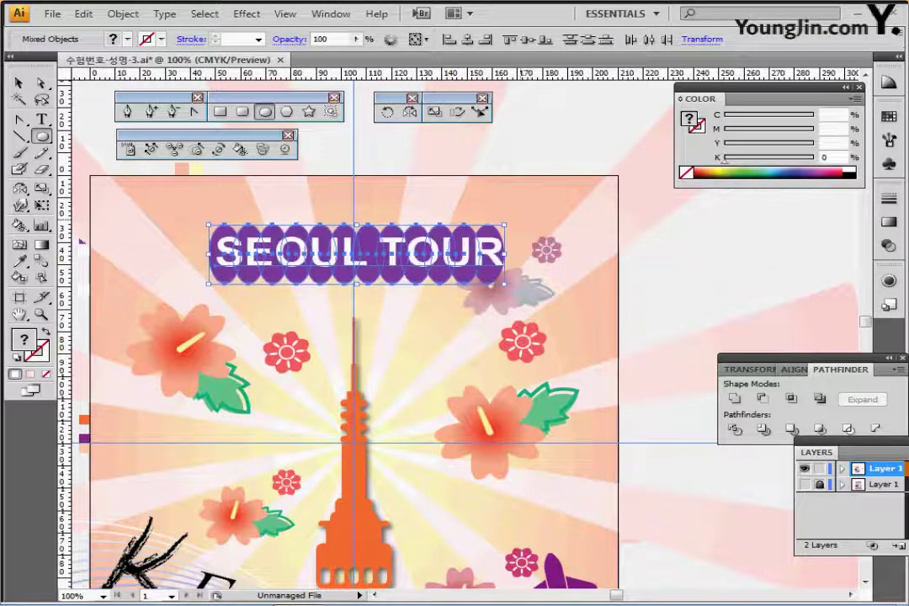
{"action": "left_click", "coordinate": [370, 255], "text": "ctrl+shift"}
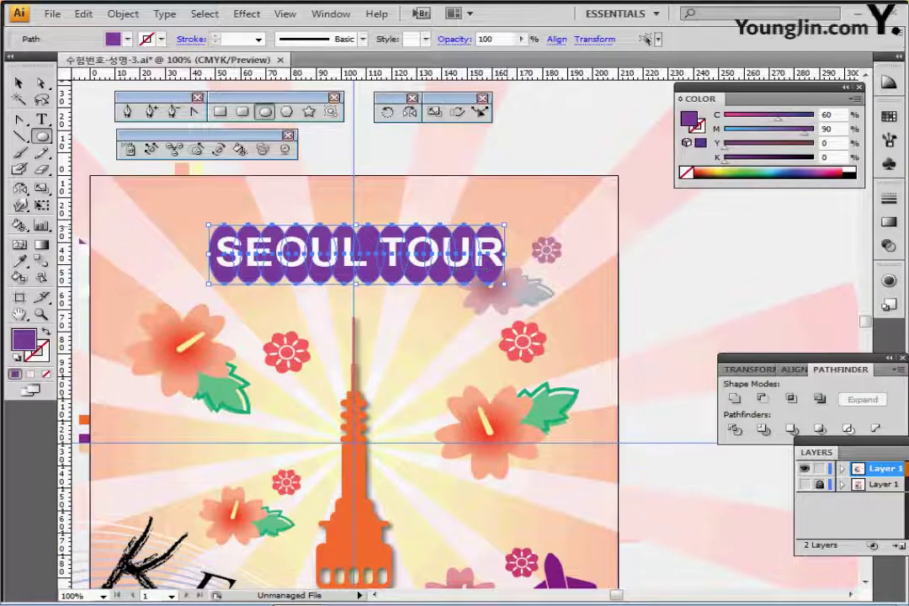
{"action": "left_click_drag", "start_coordinate": [505, 225], "coordinate": [519, 222]}
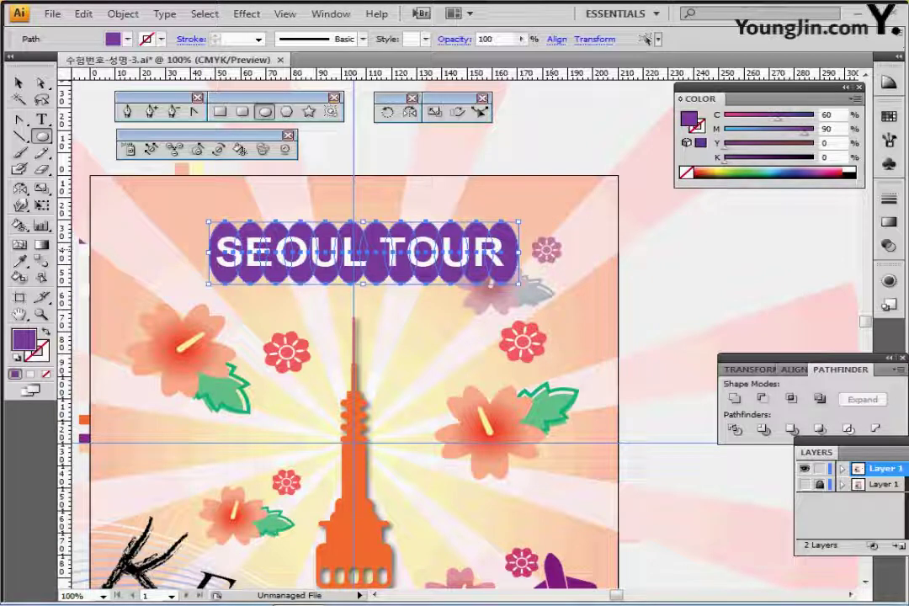
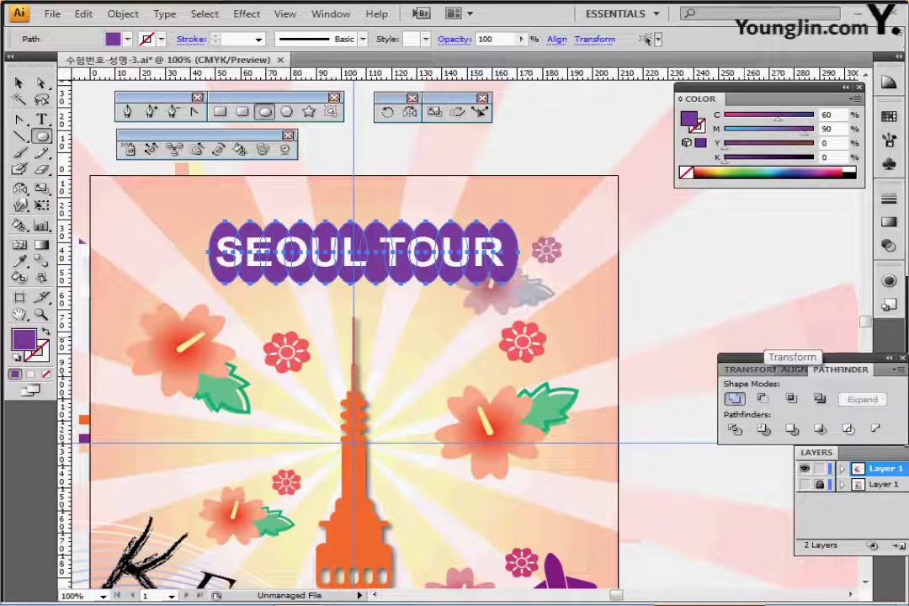
{"action": "left_click", "coordinate": [735, 399]}
- Select the SEOUL TOUR text with the united purple badge, align their horizontal centers, and save the document
{"action": "left_click", "coordinate": [459, 256], "text": "ctrl"}
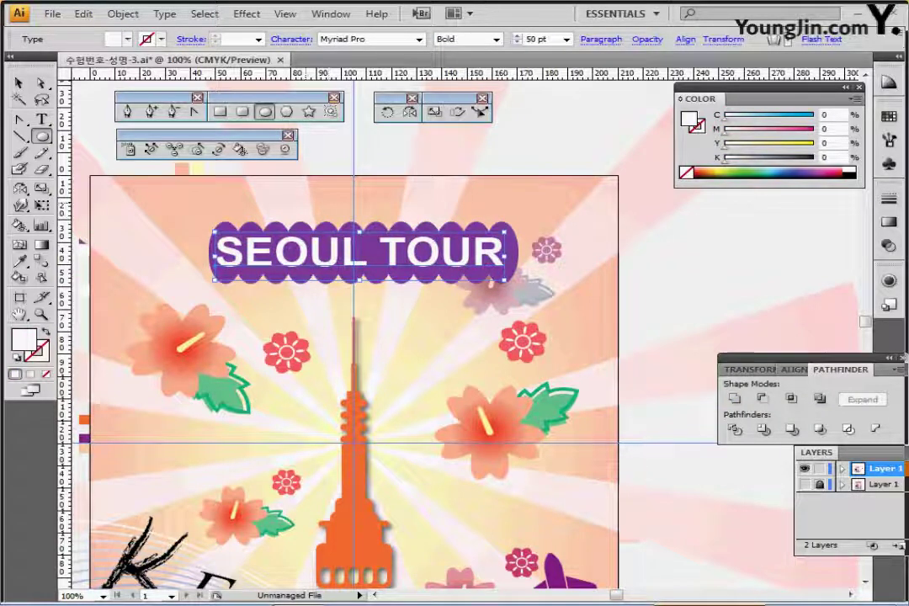
{"action": "left_click", "coordinate": [511, 253], "text": "ctrl+shift"}
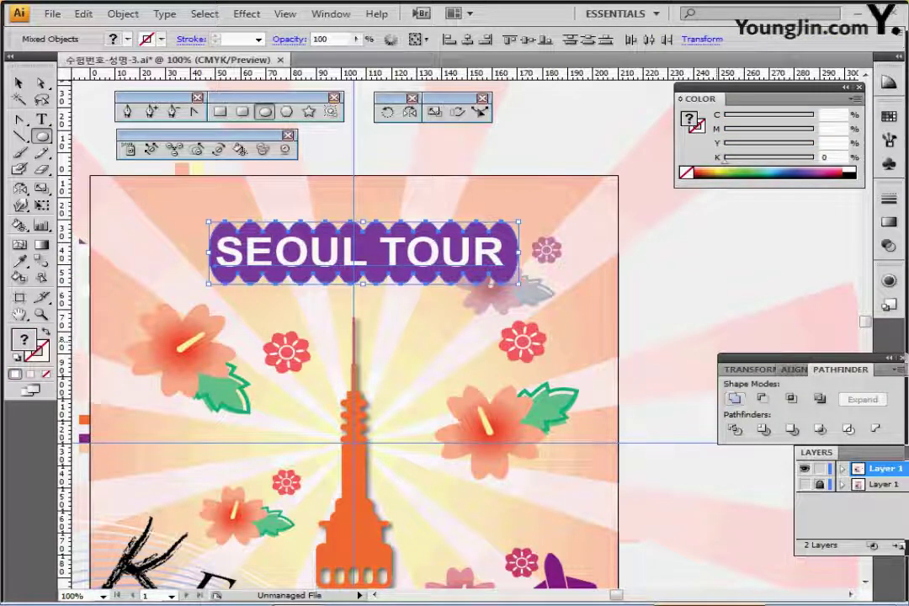
{"action": "left_click", "coordinate": [748, 369]}
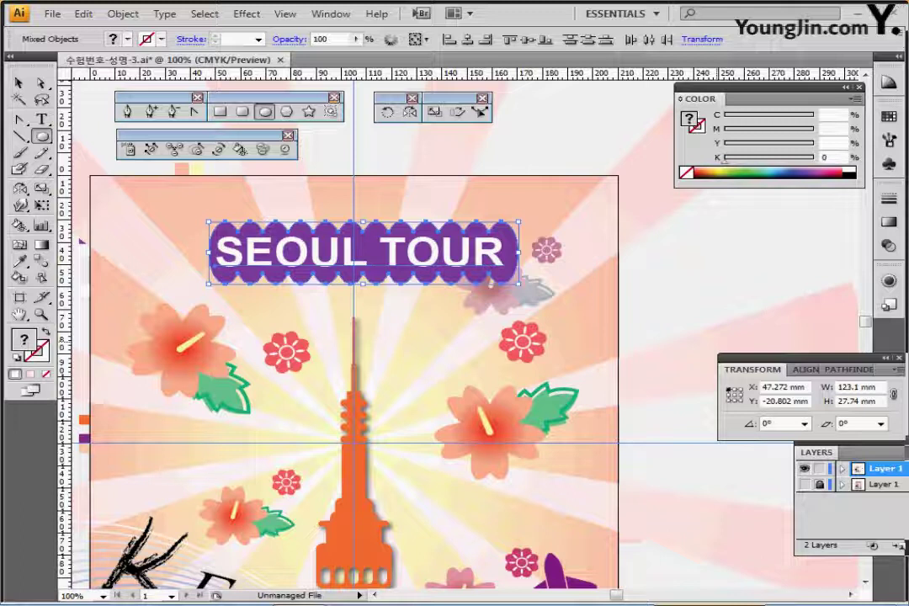
{"action": "key", "text": "shift+F7"}
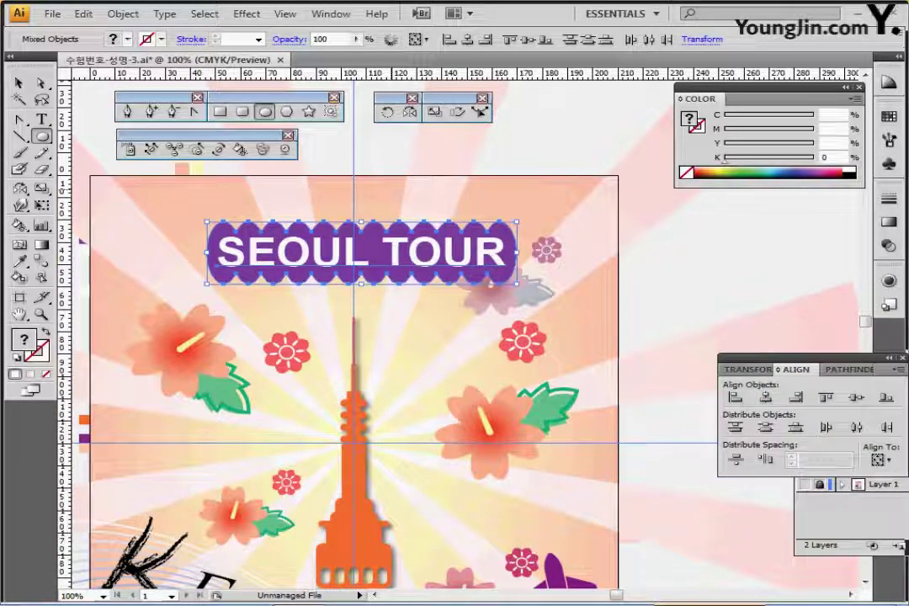
{"action": "key", "text": "ctrl+s"}
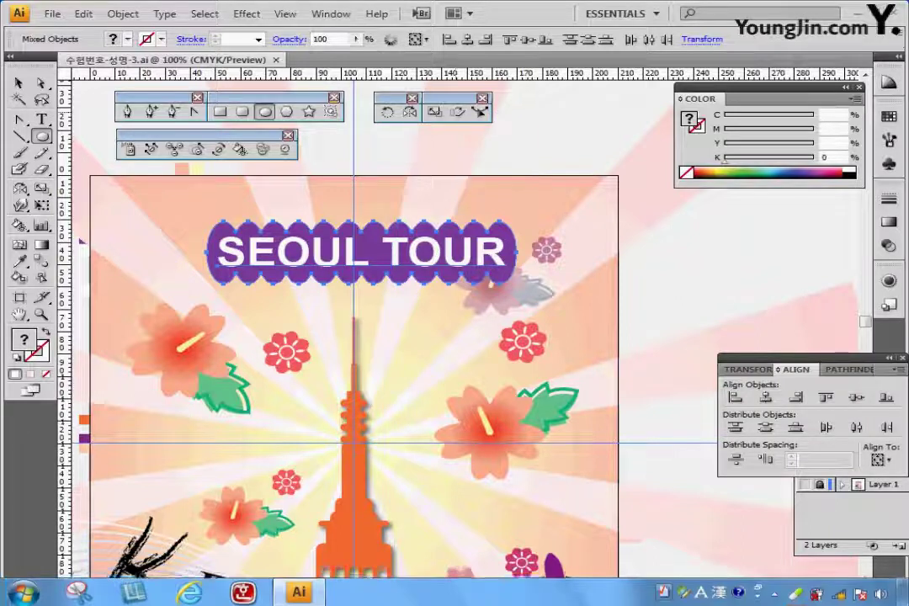
- Warp the SEOUL TOUR text and badge with a horizontal Arc envelope at 30% bend, then move it down just above the tower
{"action": "left_click", "coordinate": [123, 13]}
{"action": "mouse_move", "coordinate": [168, 353]}
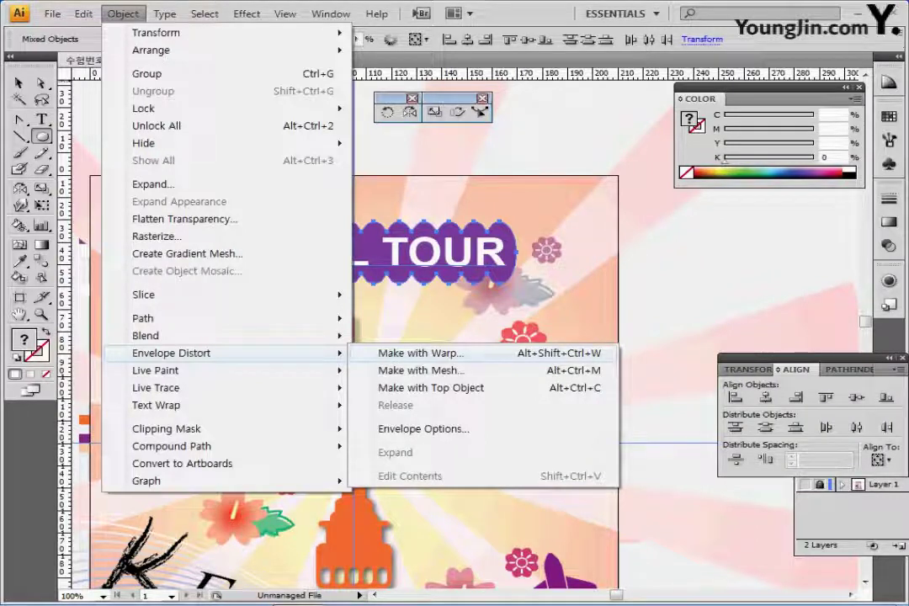
{"action": "left_click", "coordinate": [421, 353]}
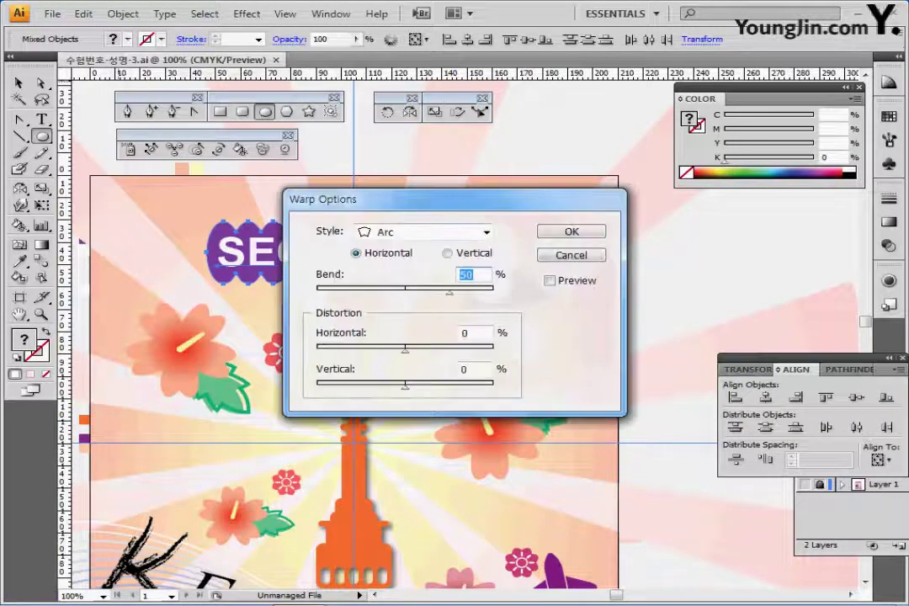
{"action": "left_click", "coordinate": [485, 233]}
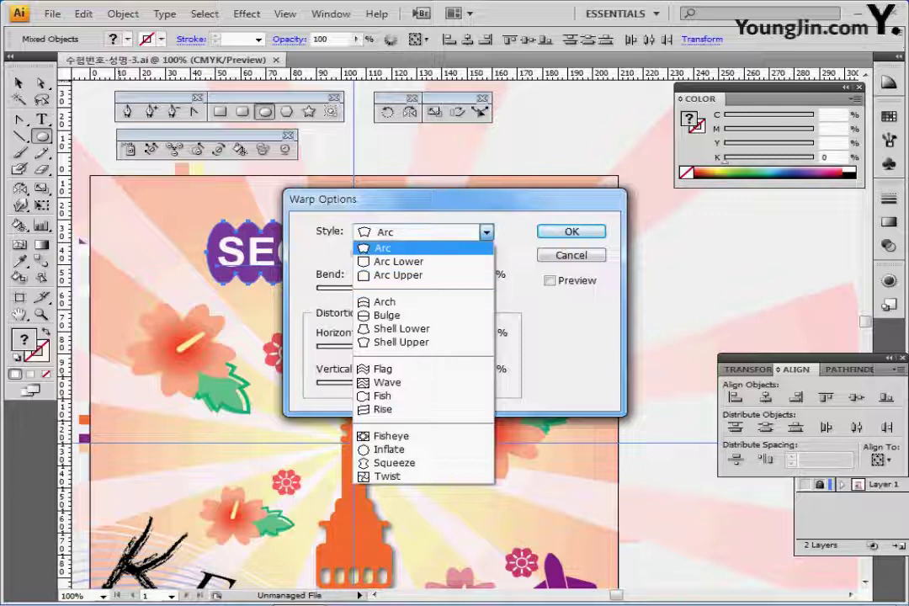
{"action": "left_click", "coordinate": [383, 248]}
{"action": "left_click", "coordinate": [550, 281]}
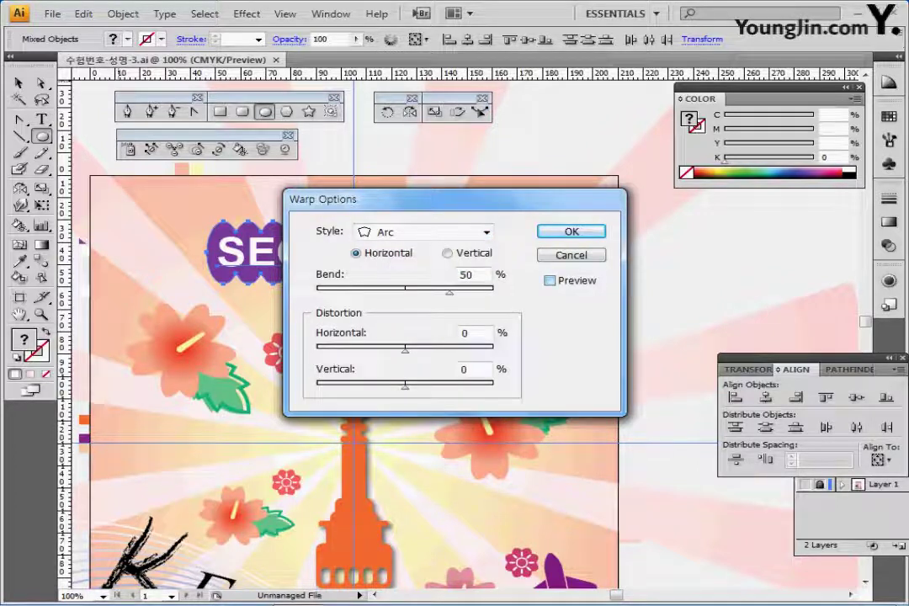
{"action": "left_click_drag", "start_coordinate": [404, 199], "coordinate": [552, 207]}
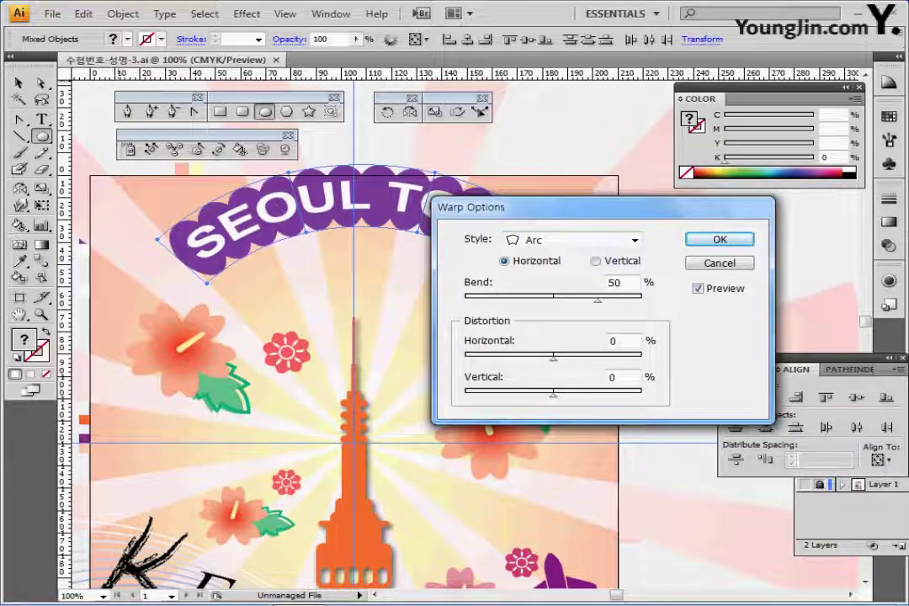
{"action": "double_click", "coordinate": [616, 283]}
{"action": "type", "text": "30"}
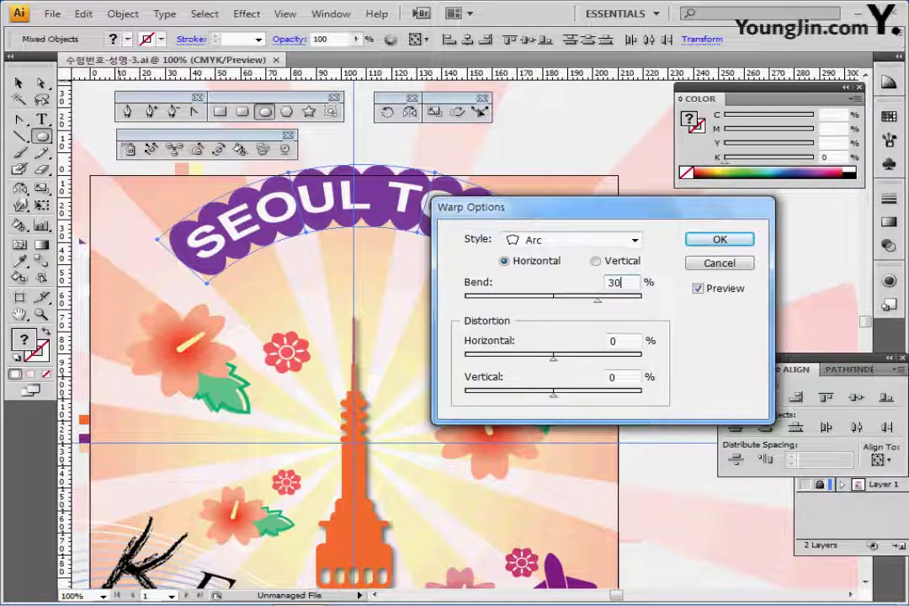
{"action": "key", "text": "Return"}
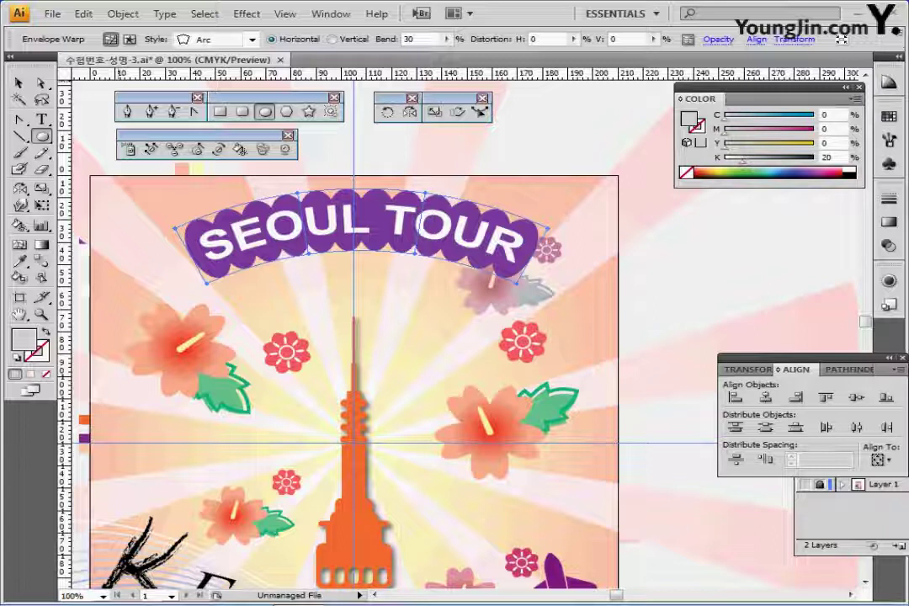
{"action": "left_click_drag", "start_coordinate": [429, 229], "coordinate": [445, 268]}
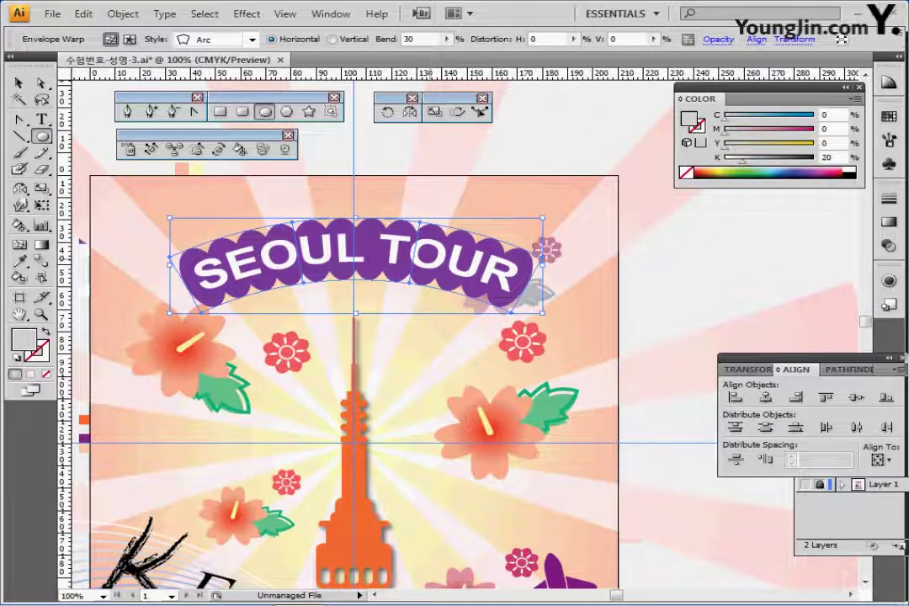
{"action": "key", "text": "ctrl+s"}
- Move the light blue EVENT TICKET text from beside the artboard onto the purple skyline base and bring it to the front
{"action": "left_click_drag", "start_coordinate": [410, 404], "coordinate": [417, 265]}
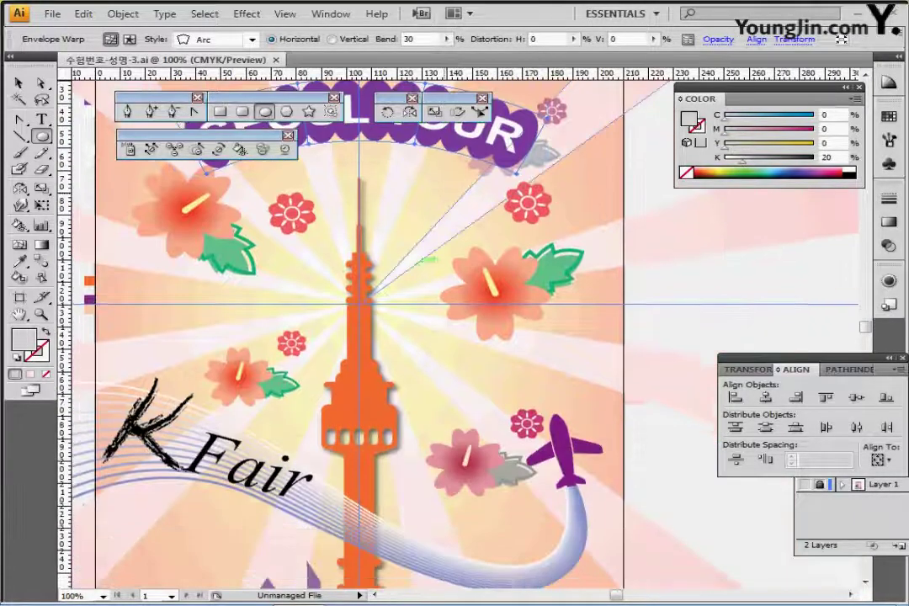
{"action": "left_click_drag", "start_coordinate": [408, 373], "coordinate": [389, 130]}
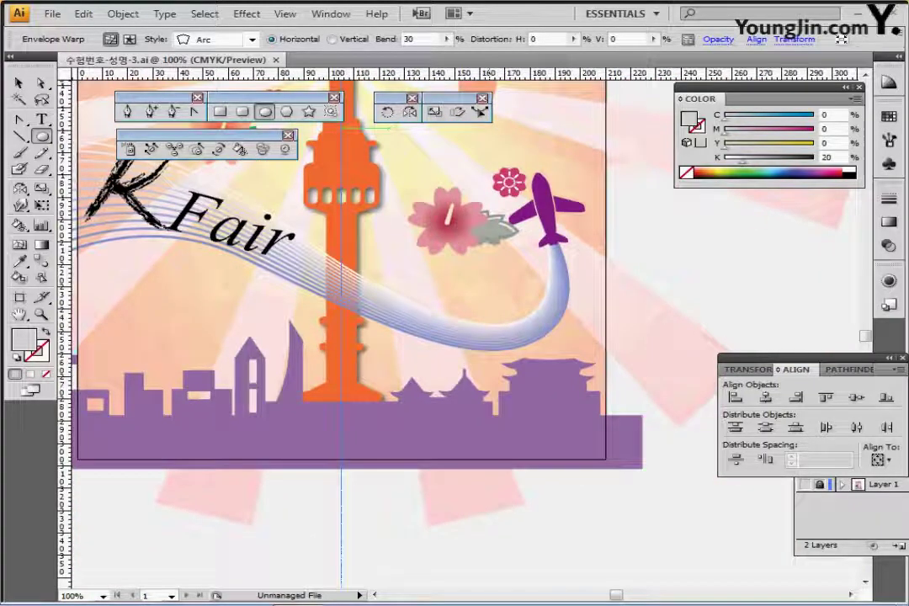
{"action": "left_click", "coordinate": [533, 466], "text": "ctrl+alt"}
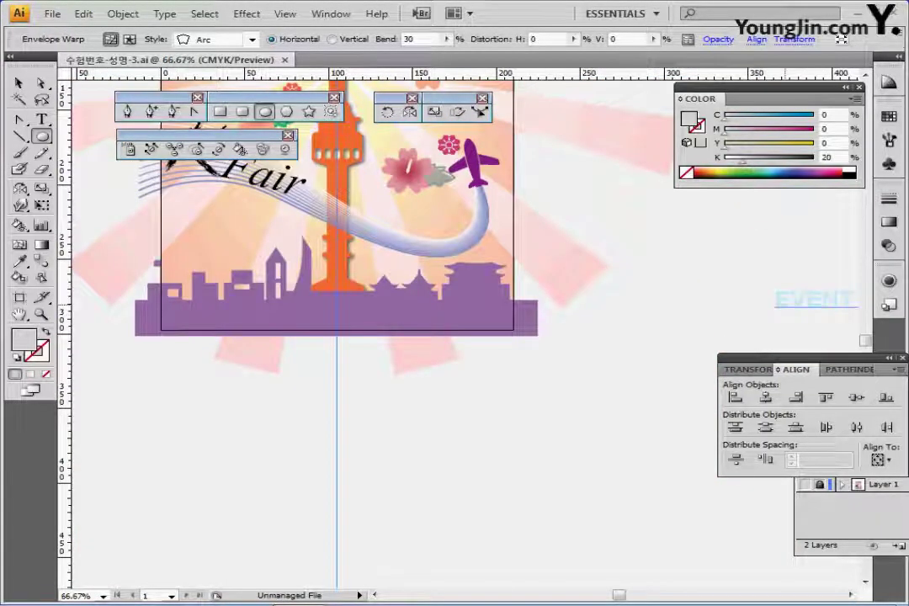
{"action": "left_click_drag", "start_coordinate": [788, 304], "coordinate": [268, 314]}
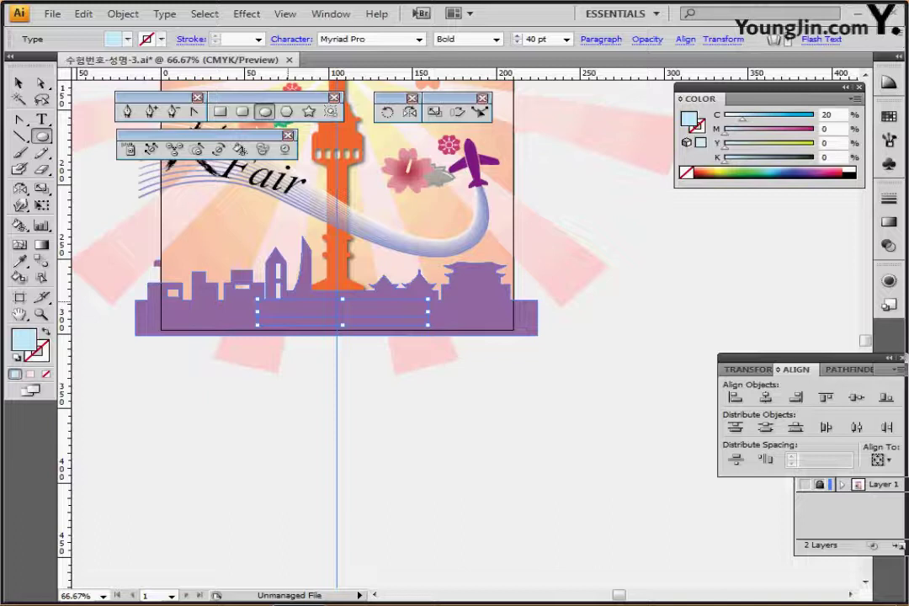
{"action": "key", "text": "ctrl+shift+bracketright"}
{"action": "scroll", "coordinate": [337, 252], "scroll_direction": "up", "scroll_amount": 2}
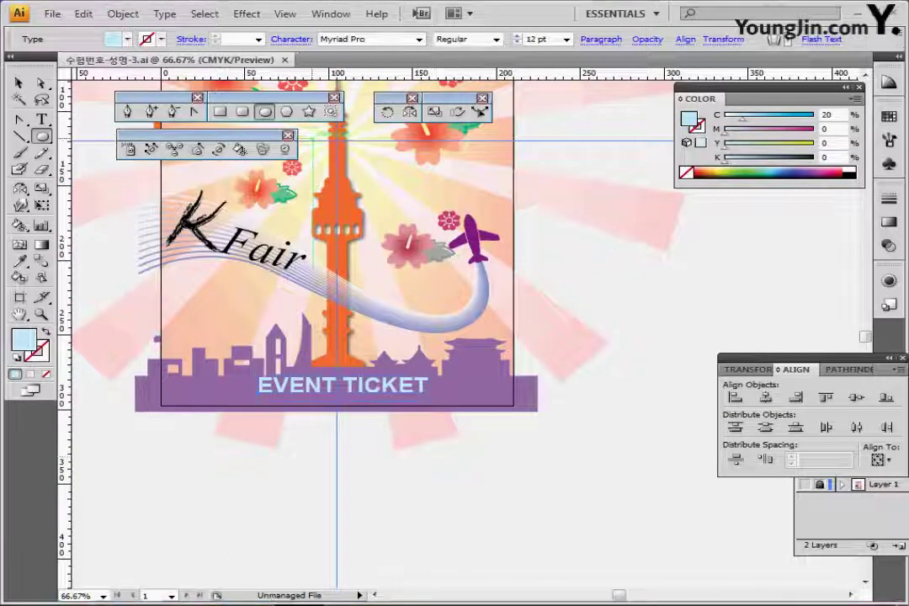
- Apply an envelope warp to the EVENT TICKET text using the horizontal Fish style with 30% bend
{"action": "left_click", "coordinate": [123, 13]}
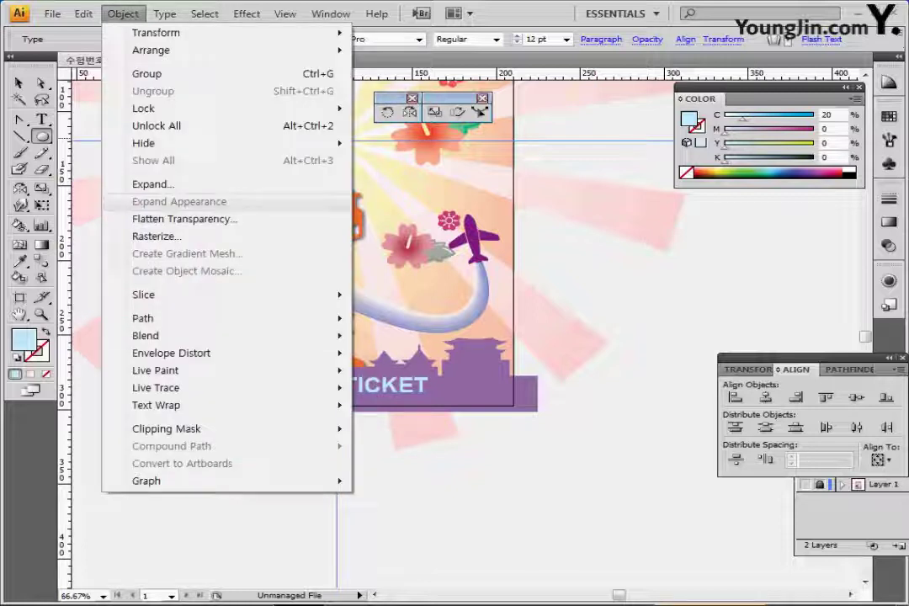
{"action": "mouse_move", "coordinate": [211, 353]}
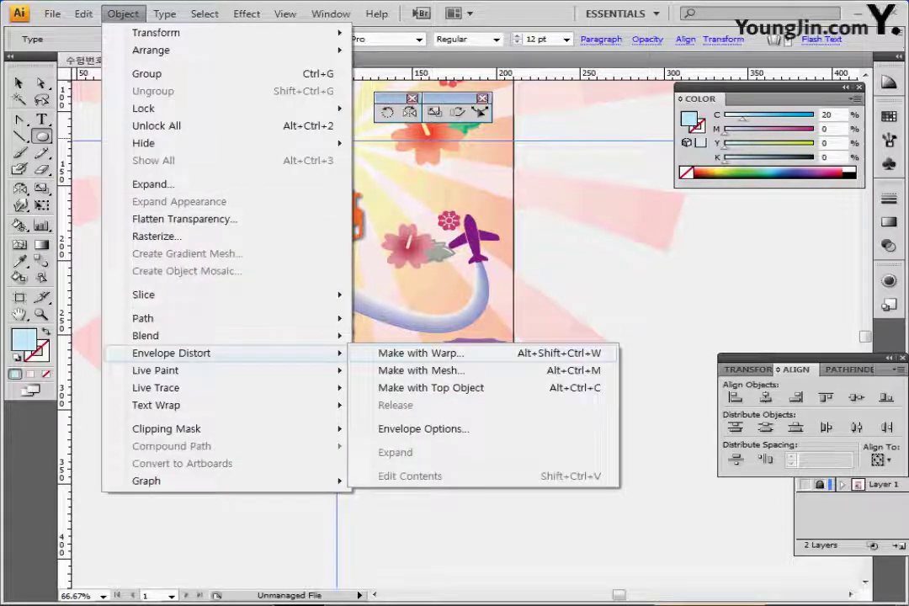
{"action": "left_click", "coordinate": [421, 352]}
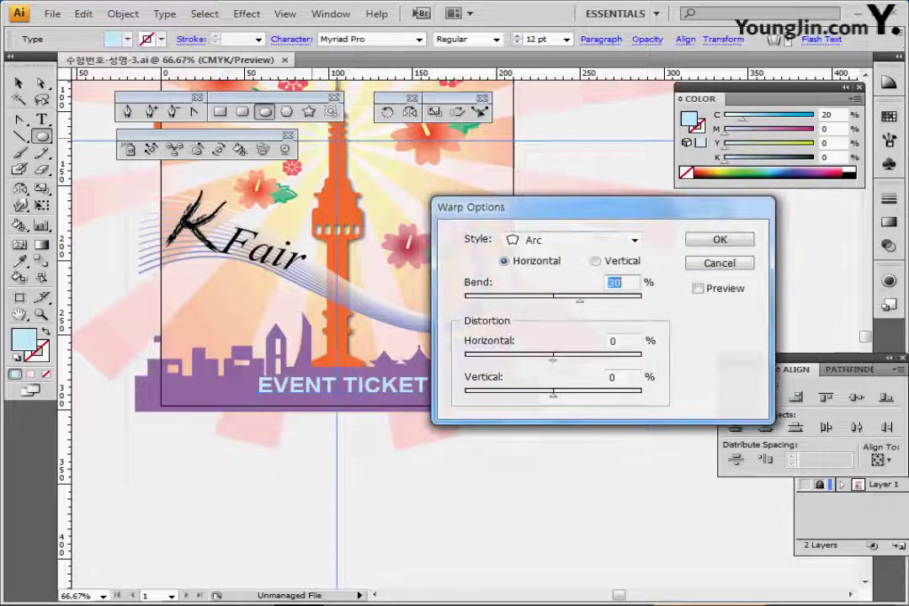
{"action": "left_click", "coordinate": [634, 240]}
{"action": "left_click", "coordinate": [531, 256]}
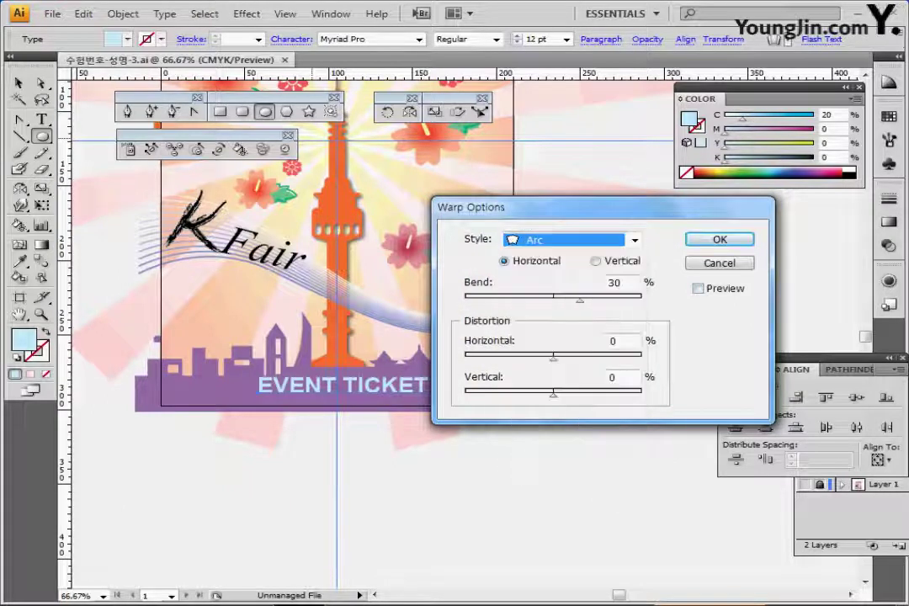
{"action": "left_click", "coordinate": [698, 289]}
{"action": "left_click", "coordinate": [635, 240]}
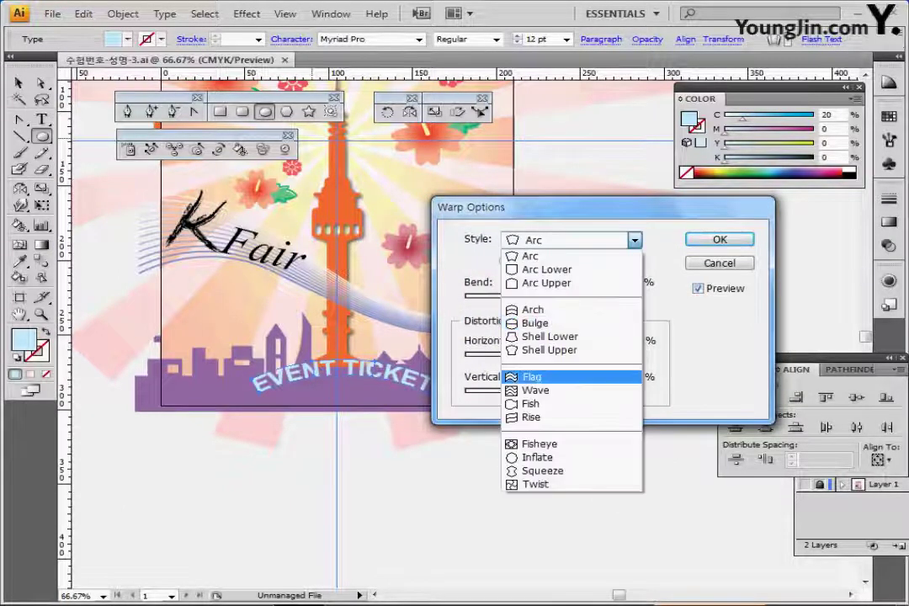
{"action": "key", "text": "Down"}
{"action": "key", "text": "Down"}
{"action": "key", "text": "Return"}
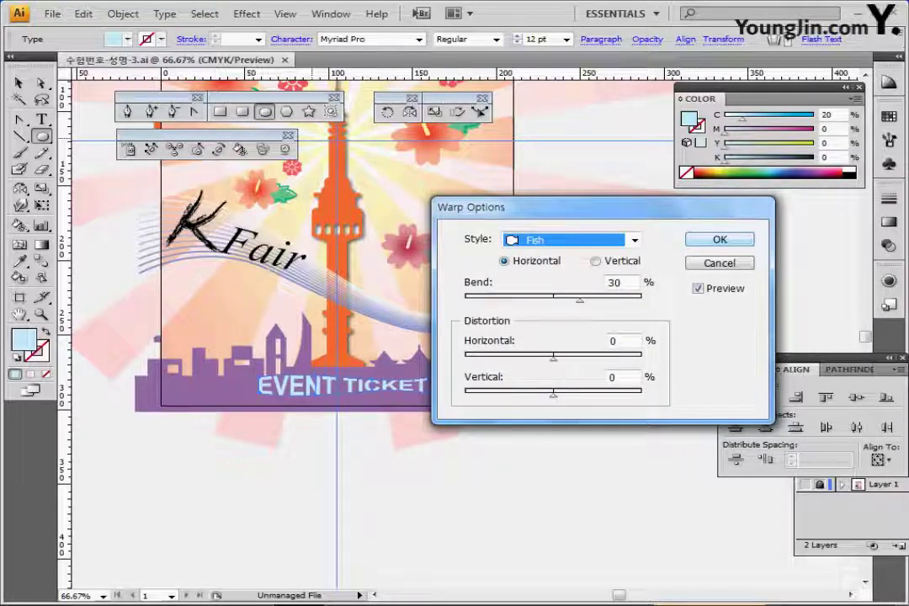
{"action": "left_click", "coordinate": [720, 240]}
{"action": "key", "text": "Return"}
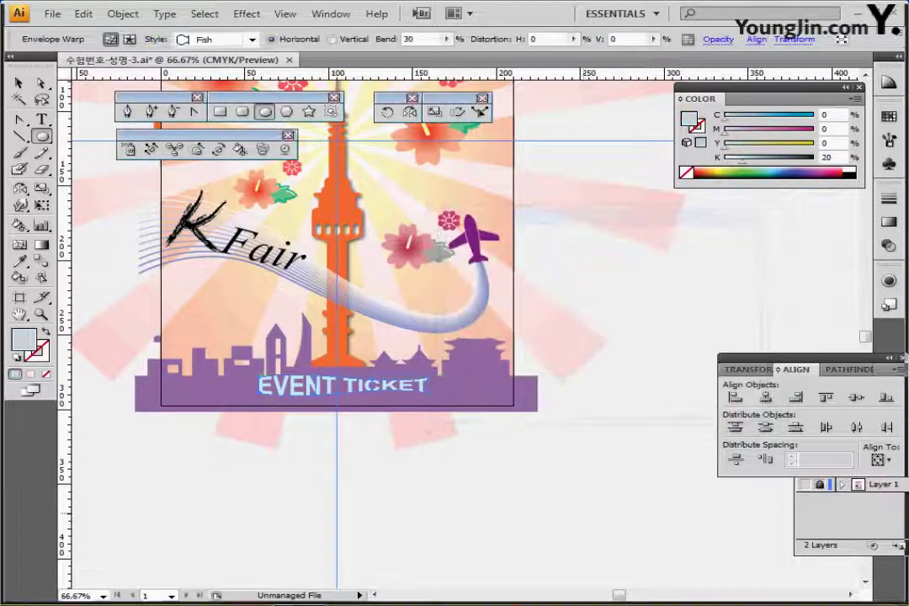
- Nudge the warped EVENT TICKET text left to center it on the vertical guide and save the document
{"action": "key", "text": "Left"}
{"action": "key", "text": "Left"}
{"action": "key", "text": "Left"}
{"action": "key", "text": "Left"}
{"action": "key", "text": "Left"}
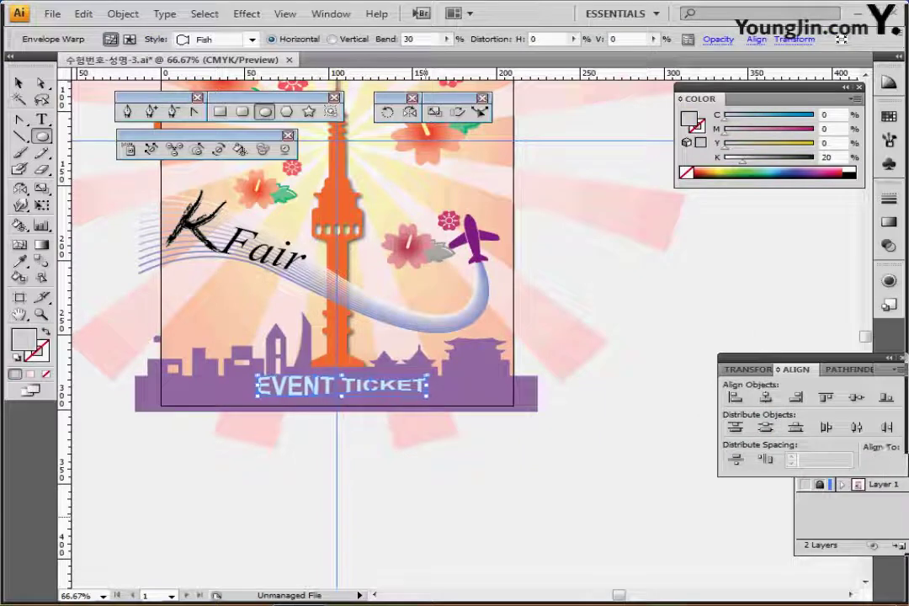
{"action": "key", "text": "Left"}
{"action": "key", "text": "Left"}
{"action": "key", "text": "Left"}
{"action": "key", "text": "Left"}
{"action": "key", "text": "Left"}
{"action": "key", "text": "Left"}
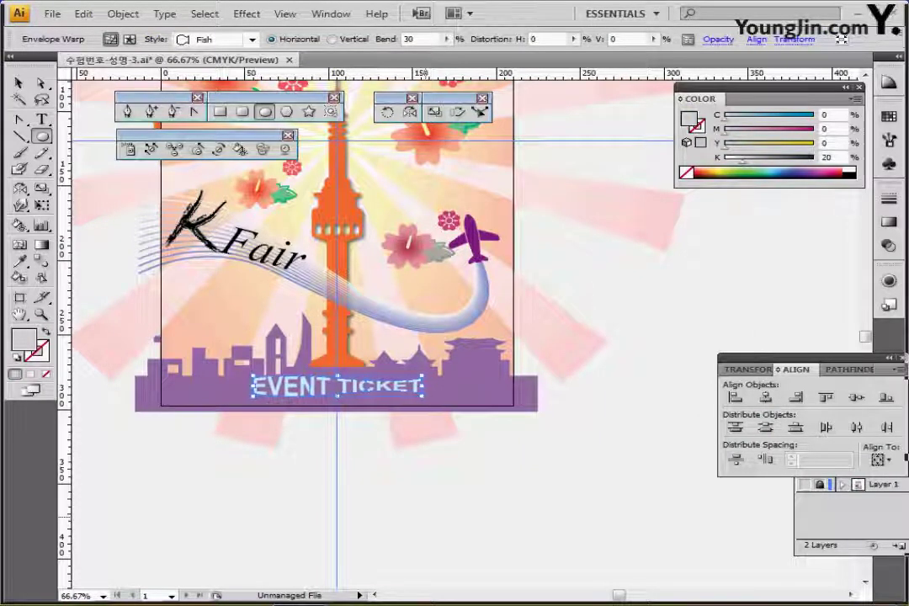
{"action": "key", "text": "ctrl+s"}
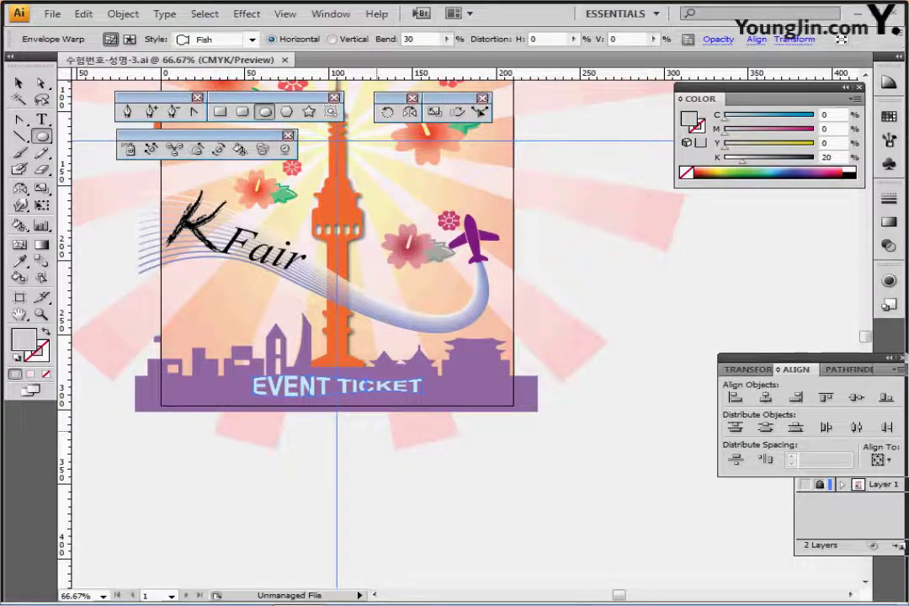
- Delete the spare purple airplane lying outside the artboard
{"action": "key", "text": "ctrl+minus"}
{"action": "left_click_drag", "start_coordinate": [376, 404], "coordinate": [312, 536]}
{"action": "left_click_drag", "start_coordinate": [330, 421], "coordinate": [333, 456]}
{"action": "mouse_move", "coordinate": [746, 300]}
{"action": "left_mouse_down"}
{"action": "mouse_move", "coordinate": [694, 244]}
{"action": "mouse_move", "coordinate": [746, 300]}
{"action": "left_mouse_up"}
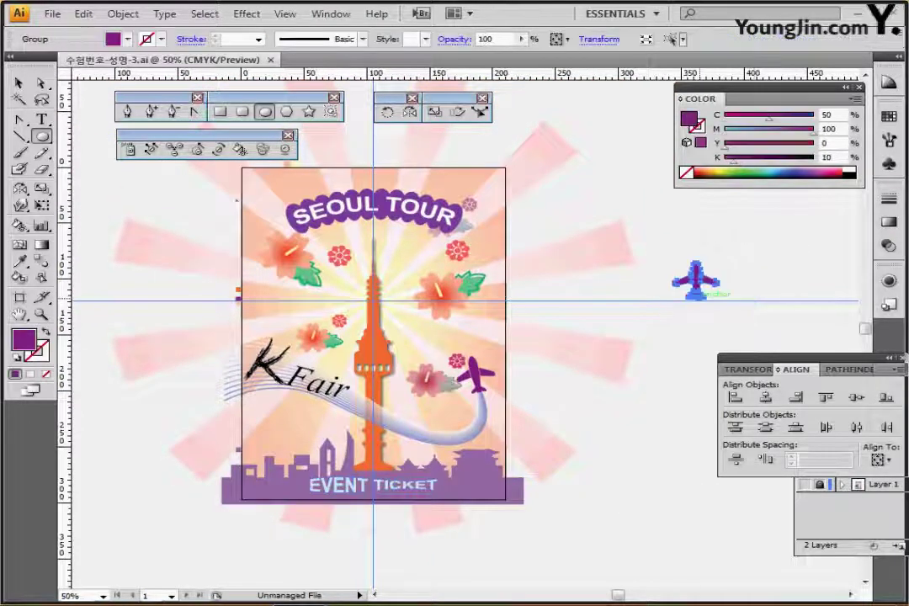
{"action": "key", "text": "Delete"}
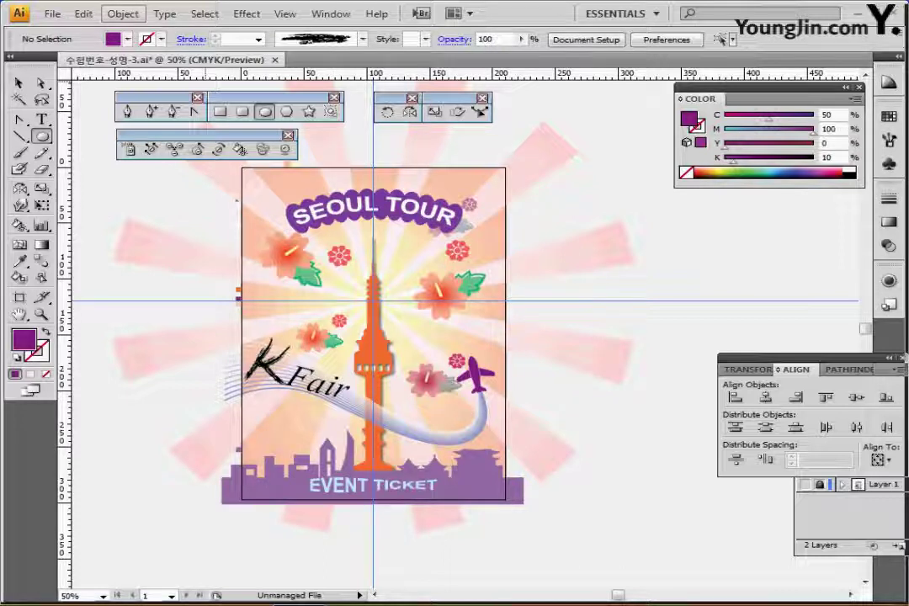
- Unlock all locked objects in the artwork and clear the resulting selection
{"action": "left_click", "coordinate": [123, 14]}
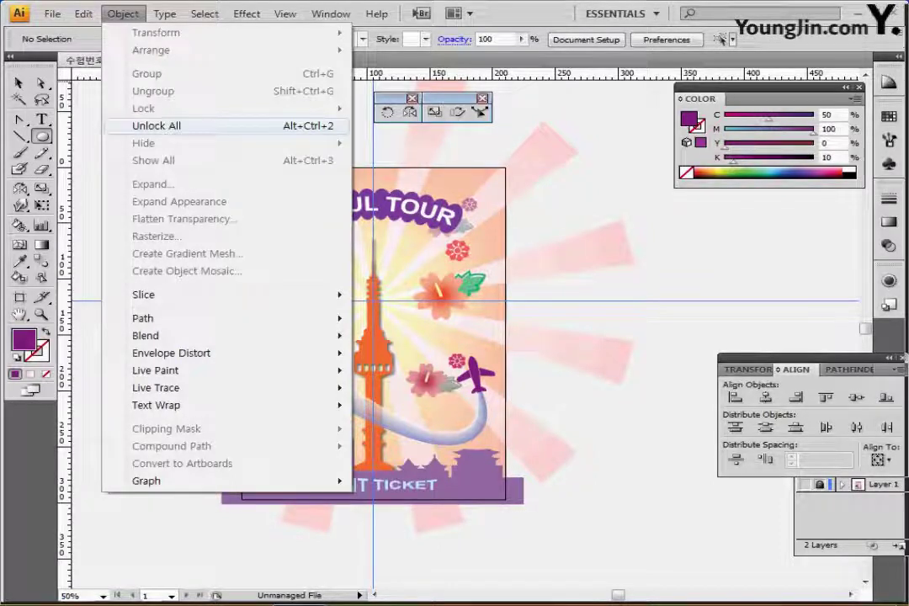
{"action": "left_click", "coordinate": [156, 126]}
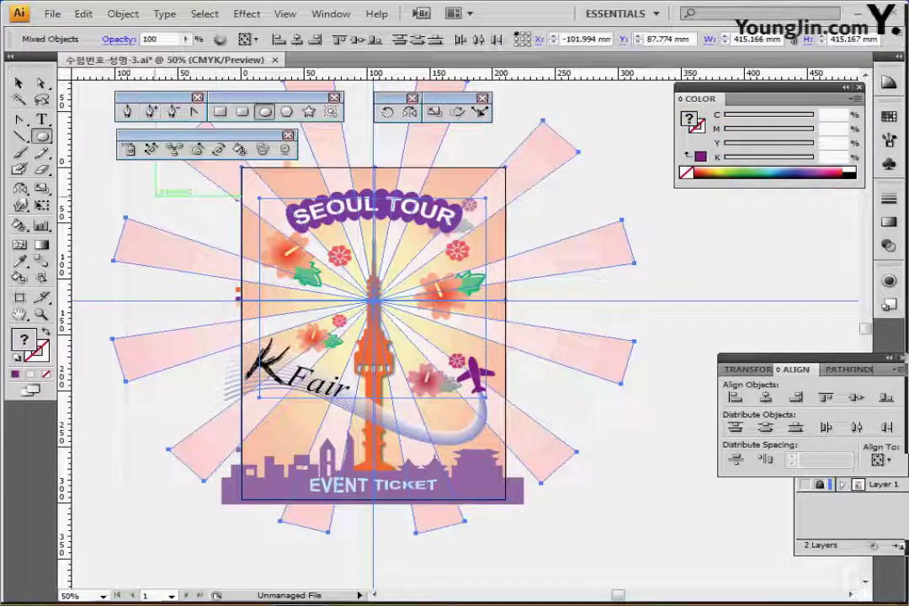
{"action": "key", "text": "ctrl+plus"}
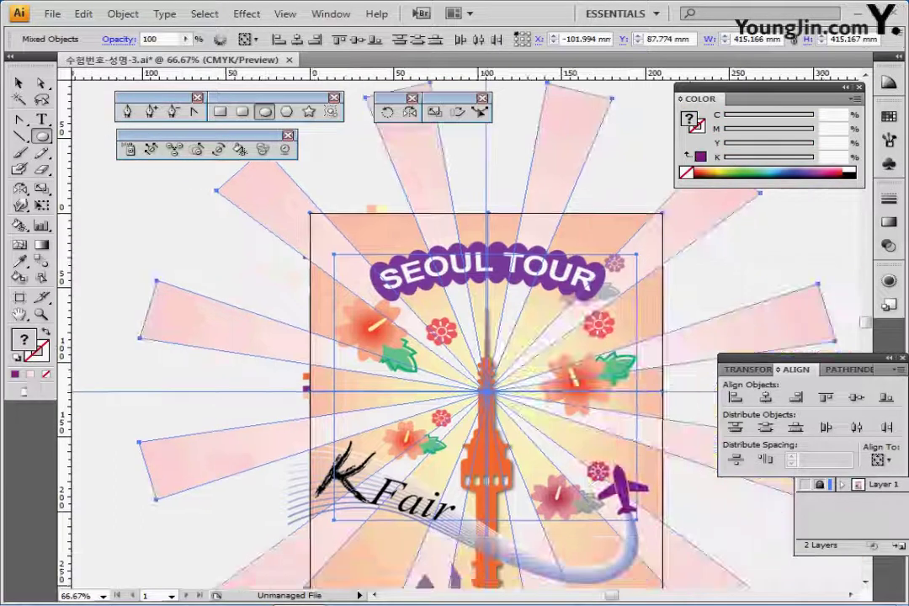
{"action": "key", "text": "ctrl+shift+a"}
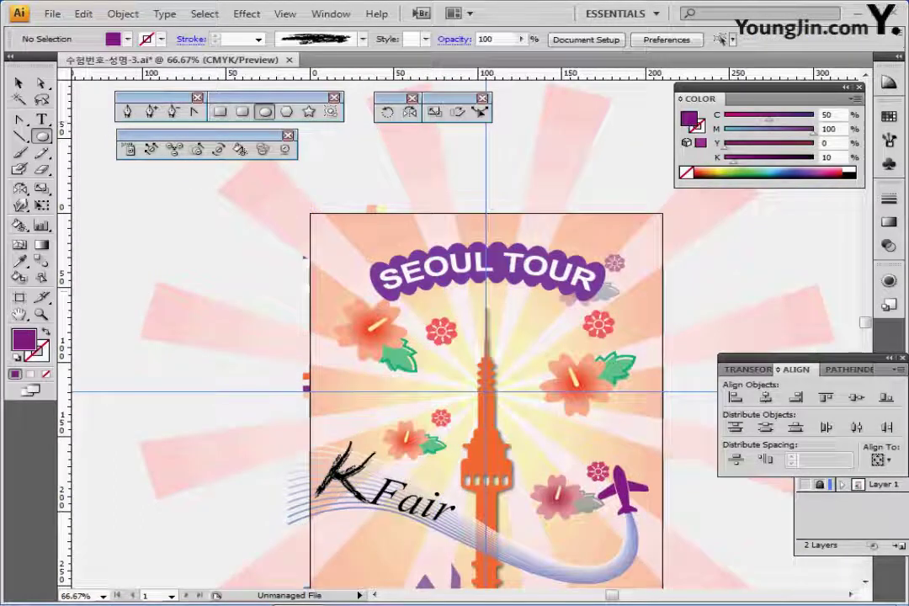
- Create a 210 × 297 mm rectangle starting from the artboard's upper-left corner so that it covers the whole artboard
{"action": "left_click", "coordinate": [220, 111]}
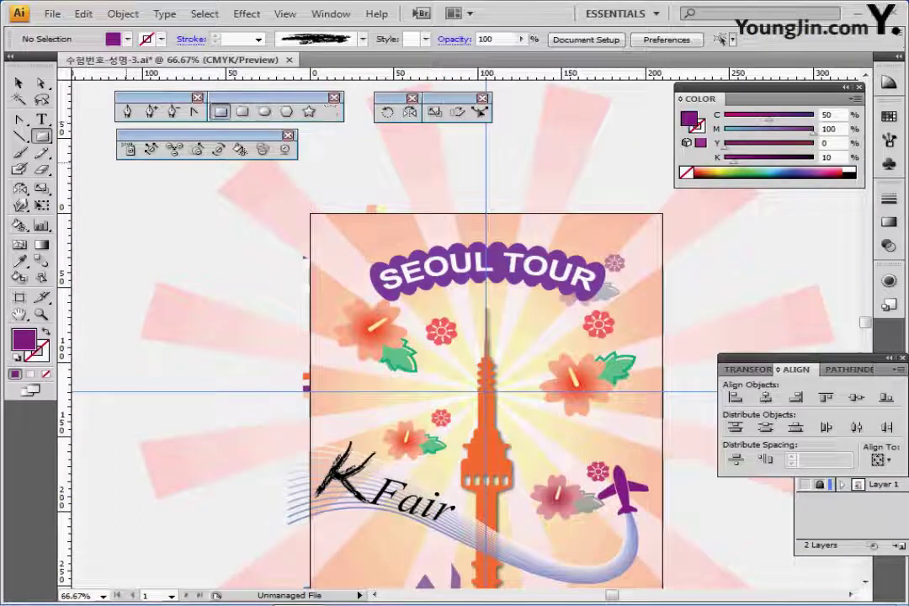
{"action": "left_click", "coordinate": [311, 213]}
{"action": "type", "text": "210"}
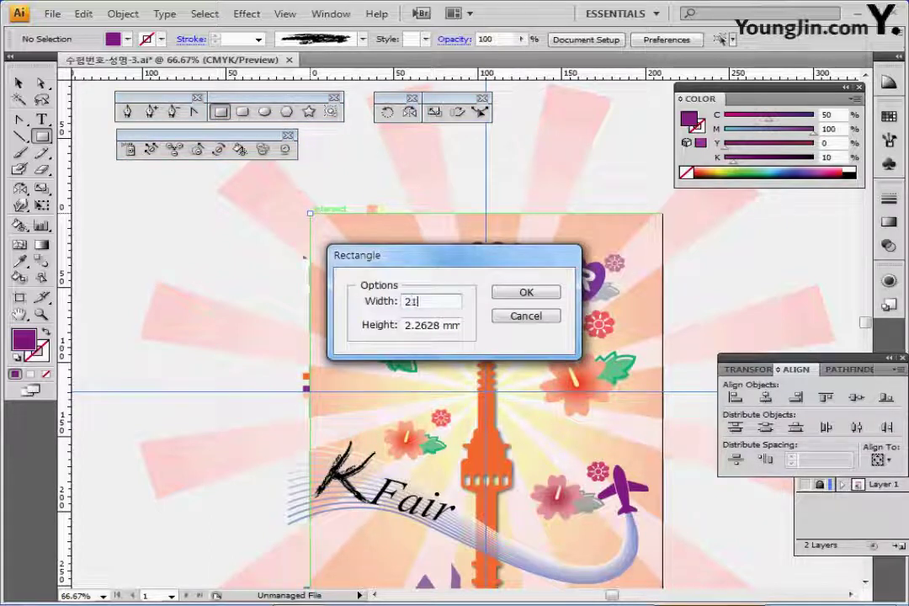
{"action": "key", "text": "Tab"}
{"action": "type", "text": "297"}
{"action": "key", "text": "Return"}
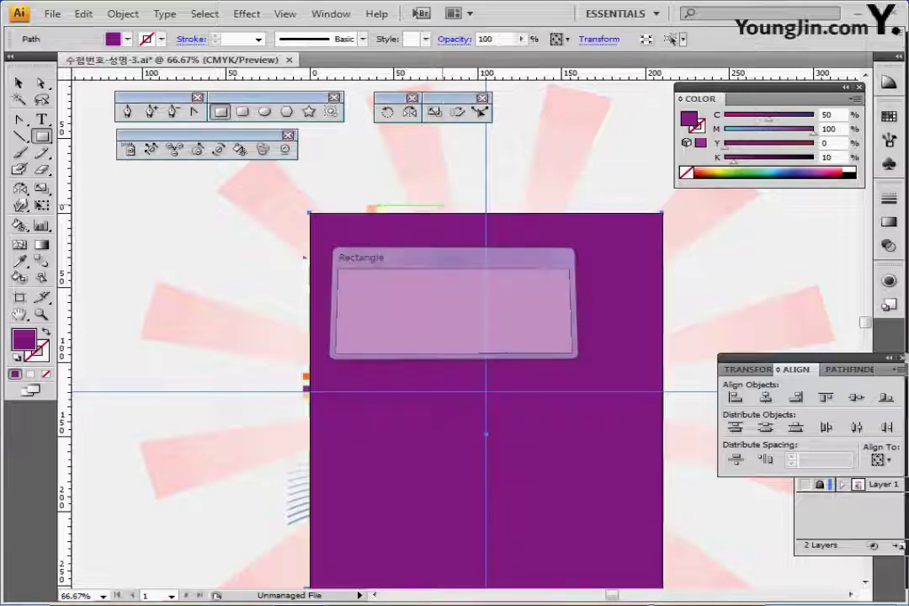
- Make a clipping mask from all artwork using the artboard-sized rectangle, then deselect everything and hide the guides
{"action": "key", "text": "ctrl+minus"}
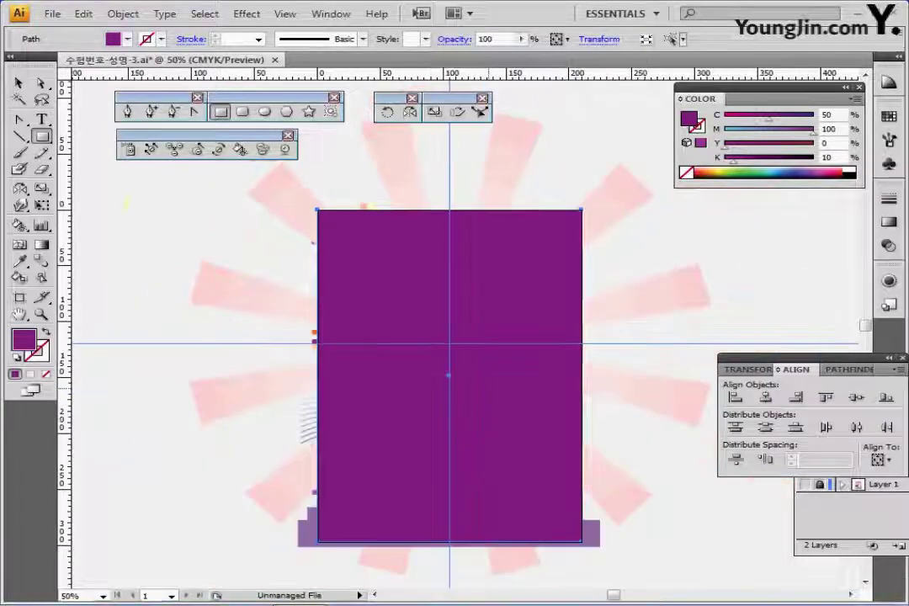
{"action": "key", "text": "ctrl+a"}
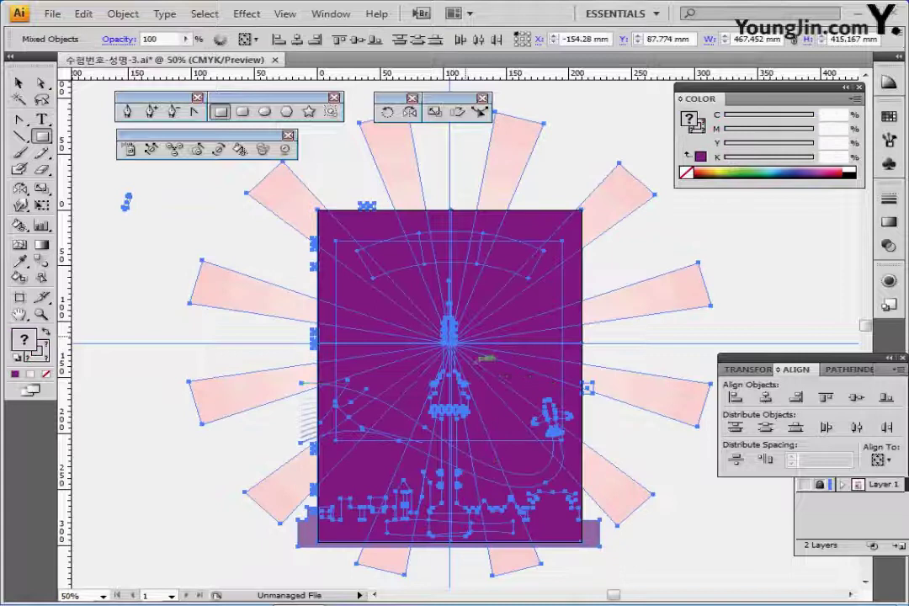
{"action": "left_click_drag", "start_coordinate": [475, 362], "coordinate": [401, 326]}
{"action": "right_click", "coordinate": [367, 269]}
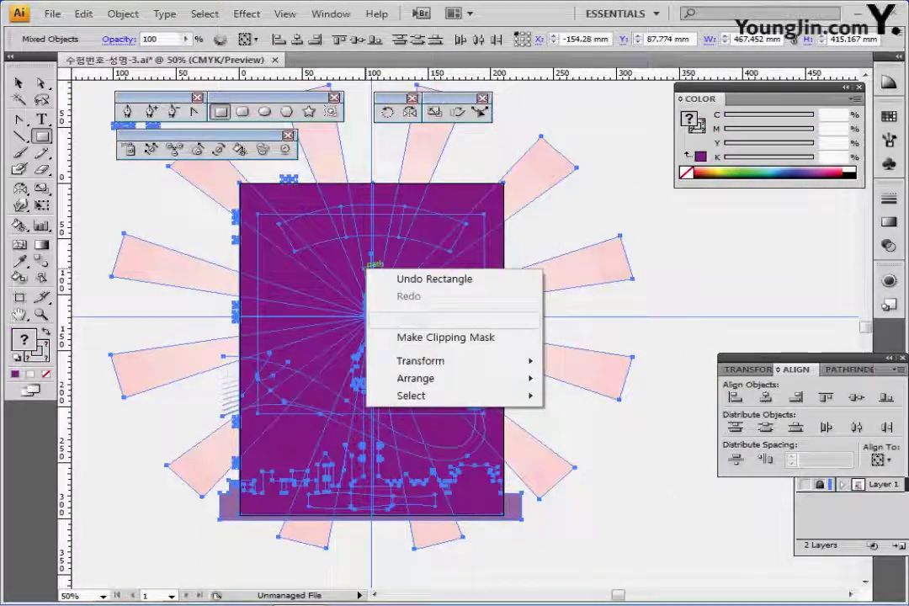
{"action": "left_click", "coordinate": [446, 337]}
{"action": "key", "text": "ctrl+shift+a"}
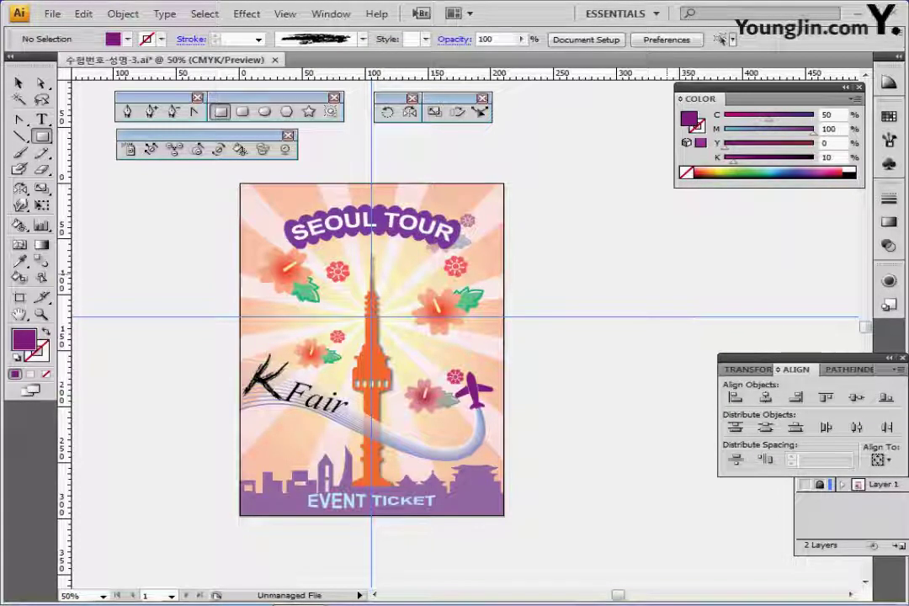
{"action": "key", "text": "ctrl+semicolon"}
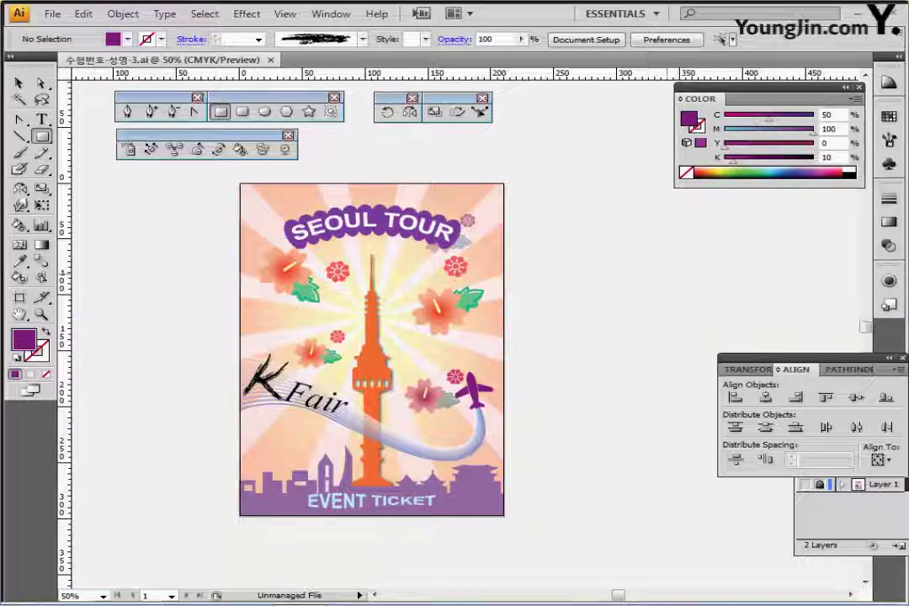